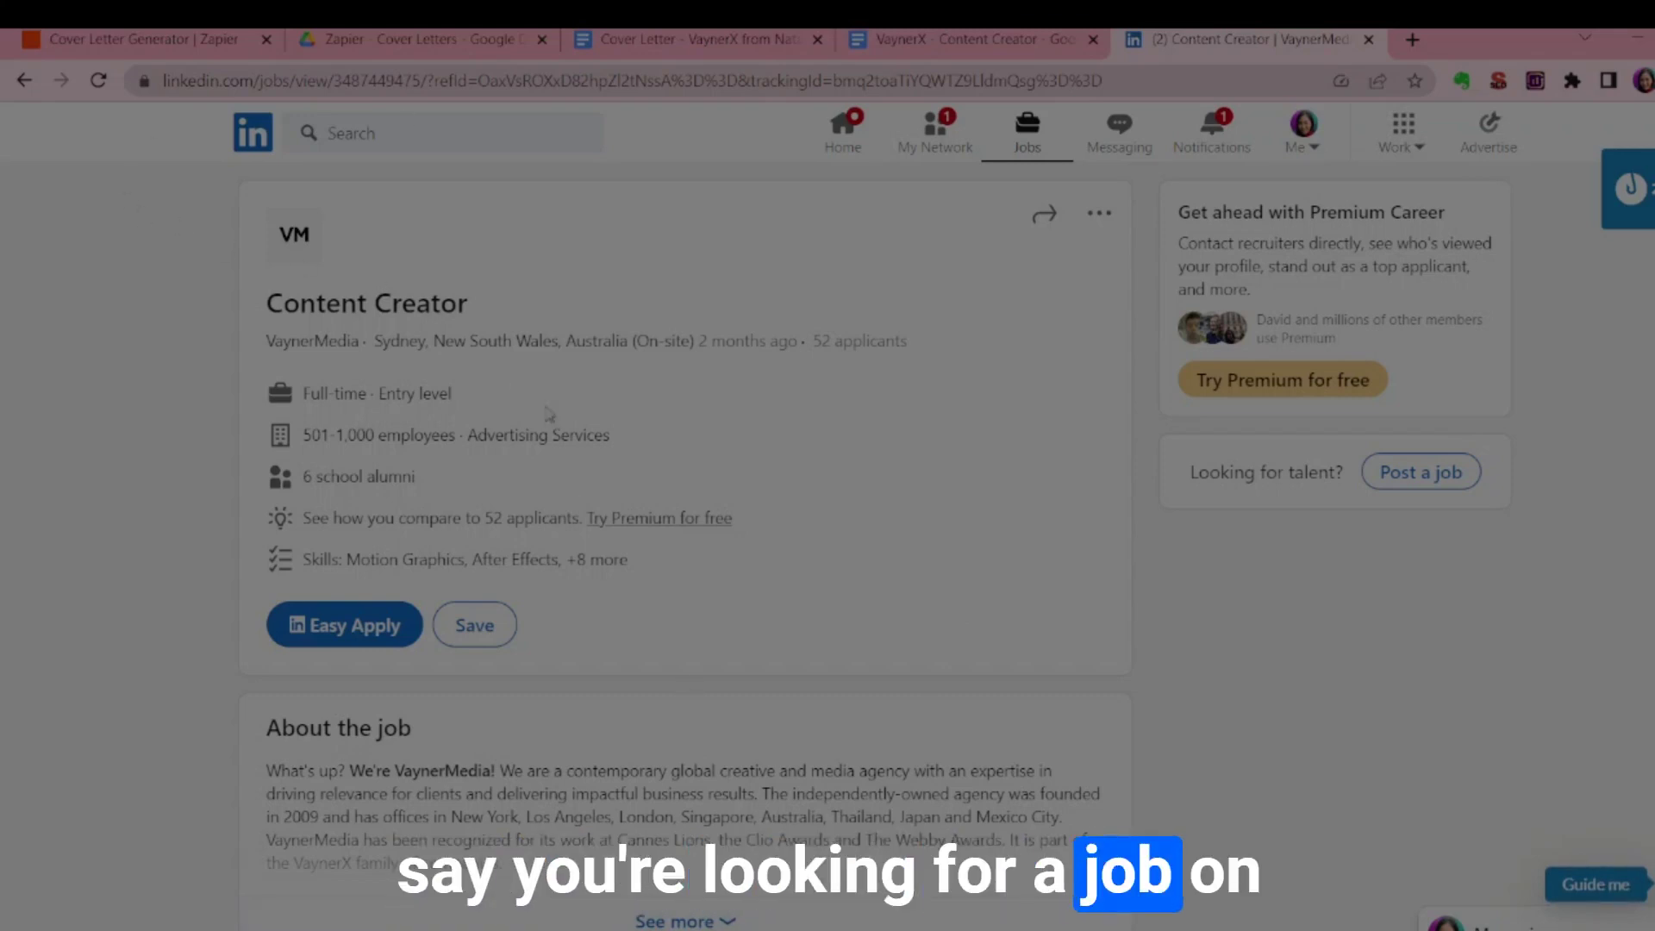
# - Expand the Content Creator job description and select its full text, from the company introduction through the portfolio note
pyautogui.scroll(-4, 684, 569)
pyautogui.click(684, 572)
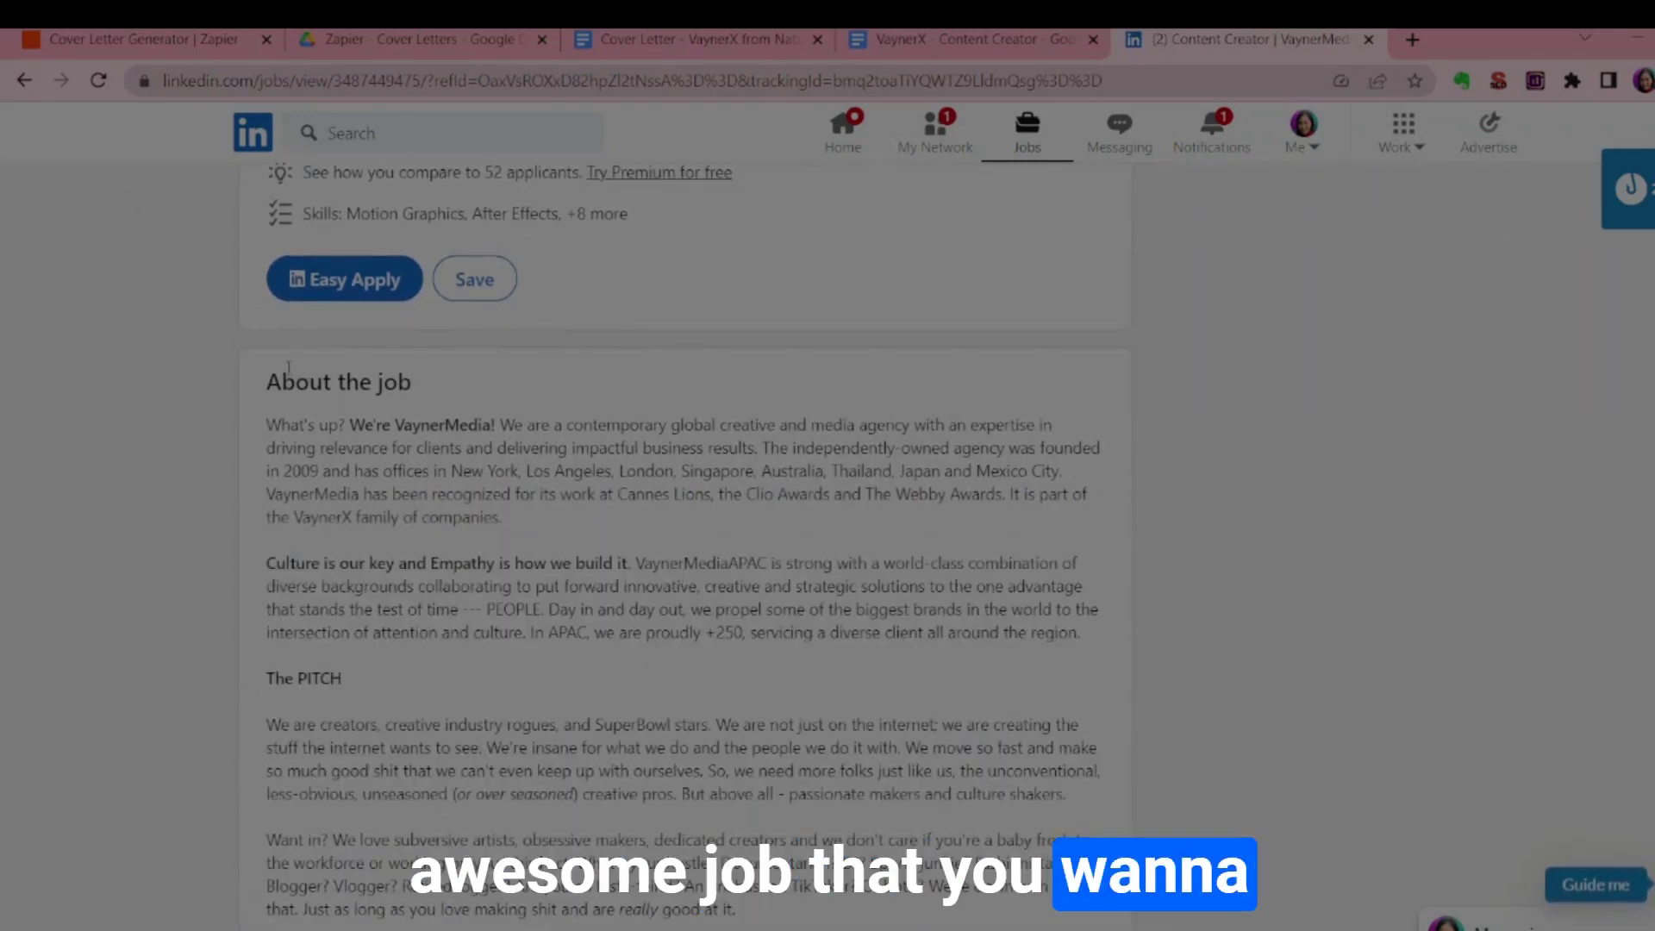
pyautogui.scroll(-1, 330, 380)
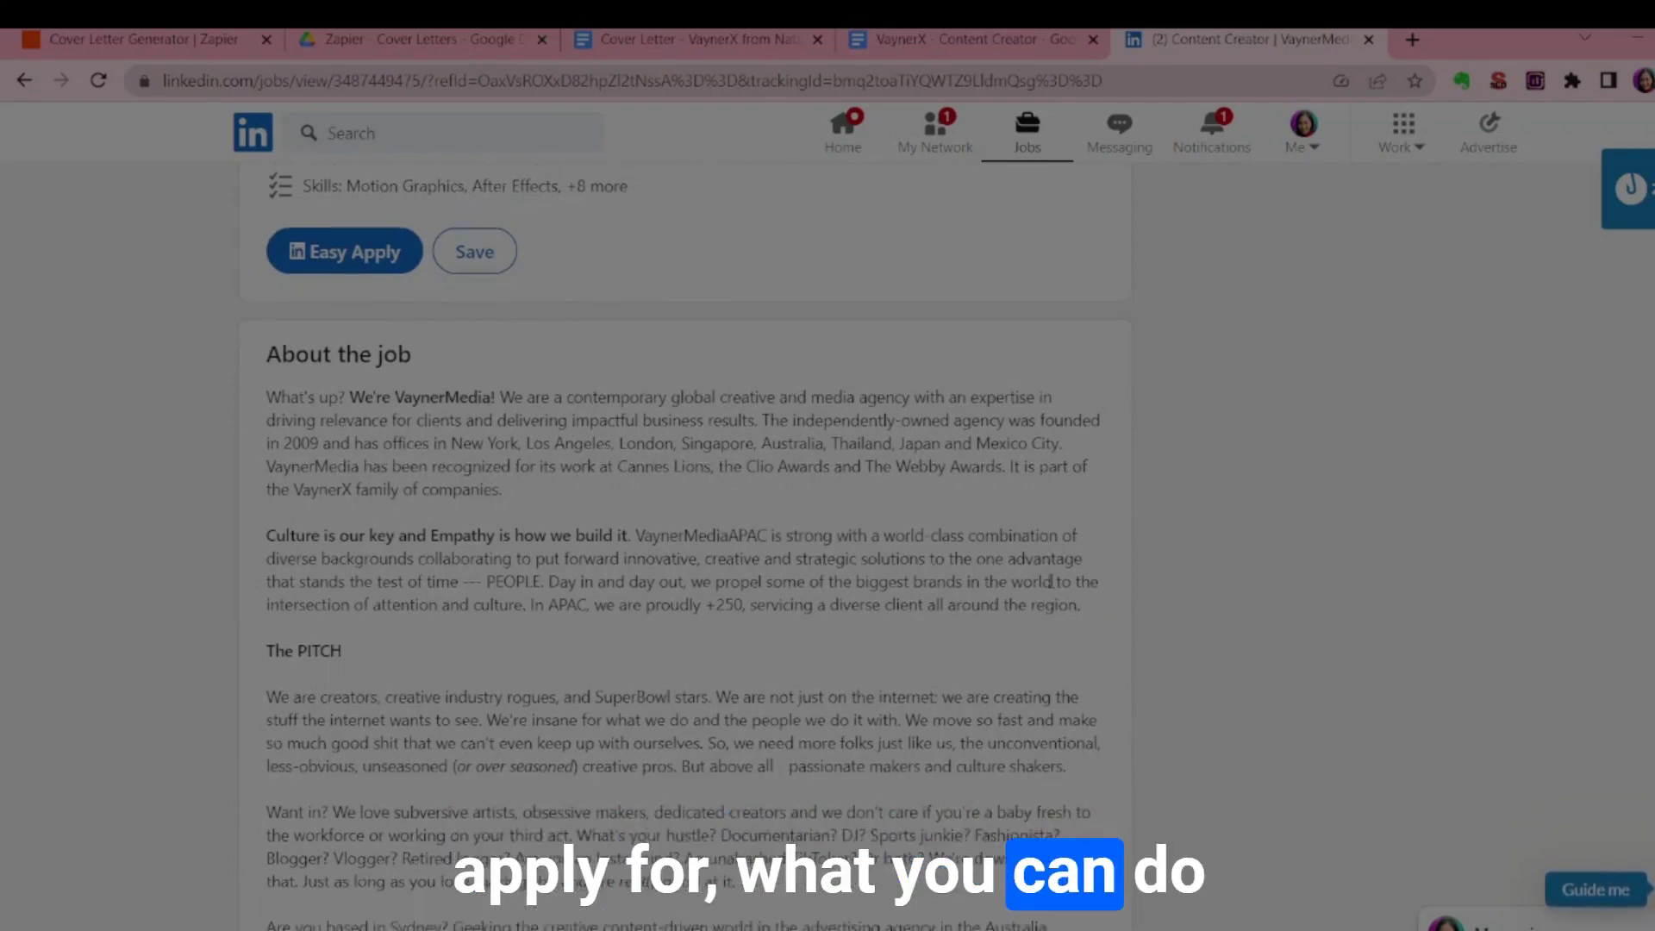
pyautogui.scroll(1, 294, 388)
pyautogui.moveTo(261, 389); pyautogui.dragTo(798, 670)
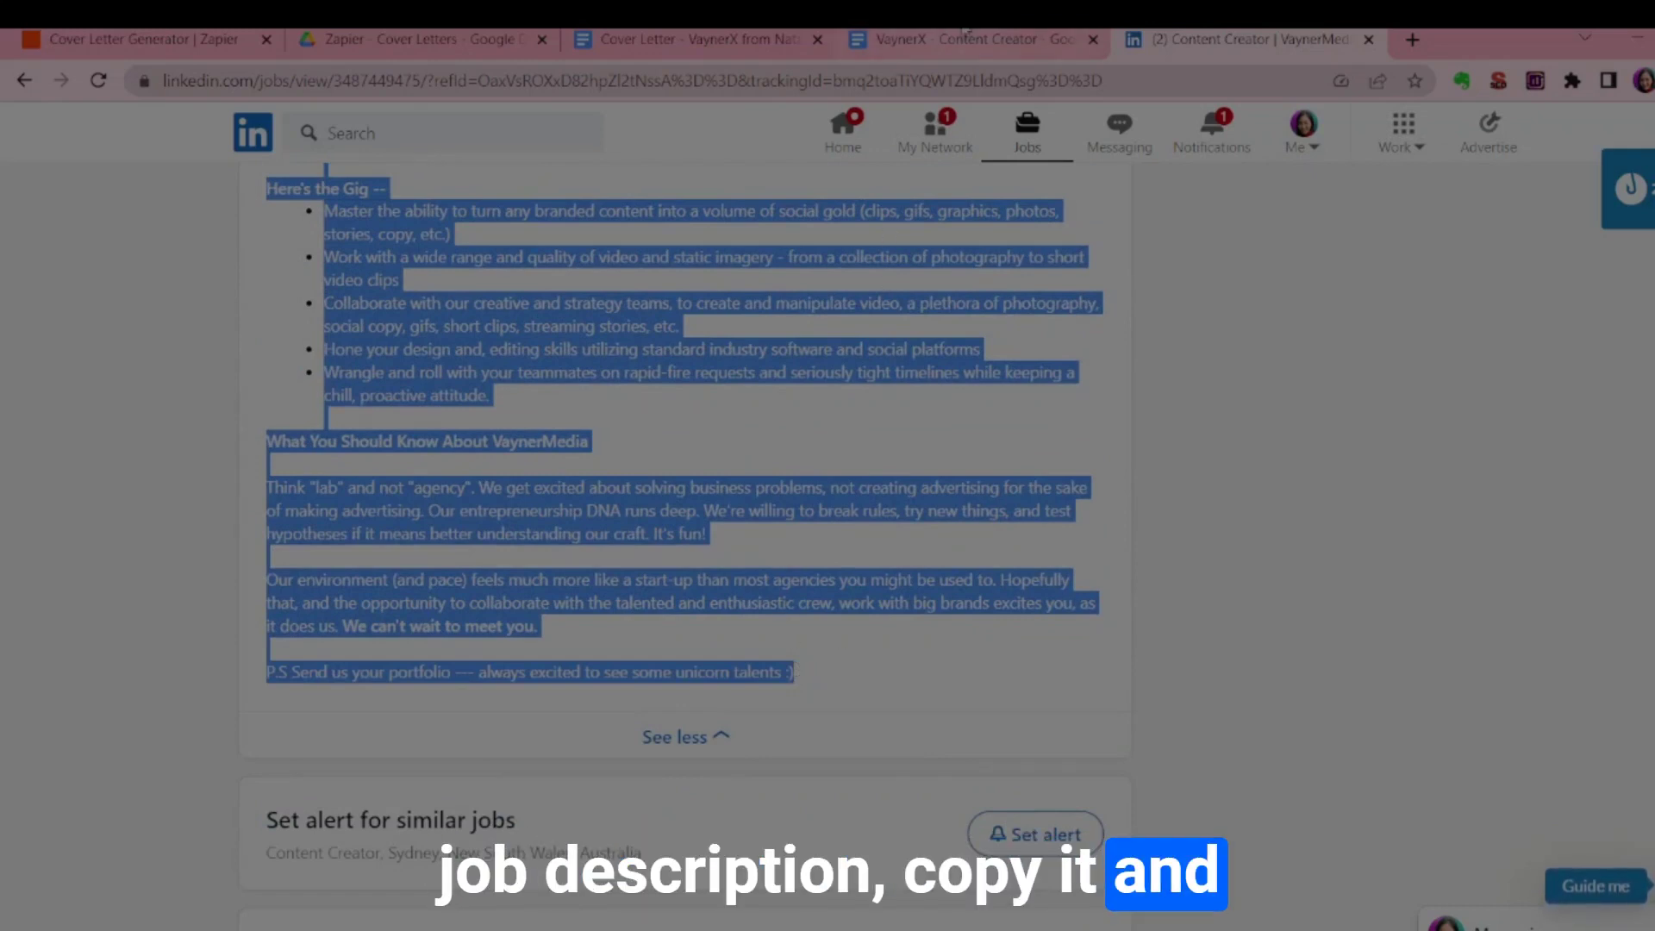
# - Look over the VaynerX - Content Creator document in Google Docs and the Linkedin folder in Google Drive
pyautogui.click(965, 34)
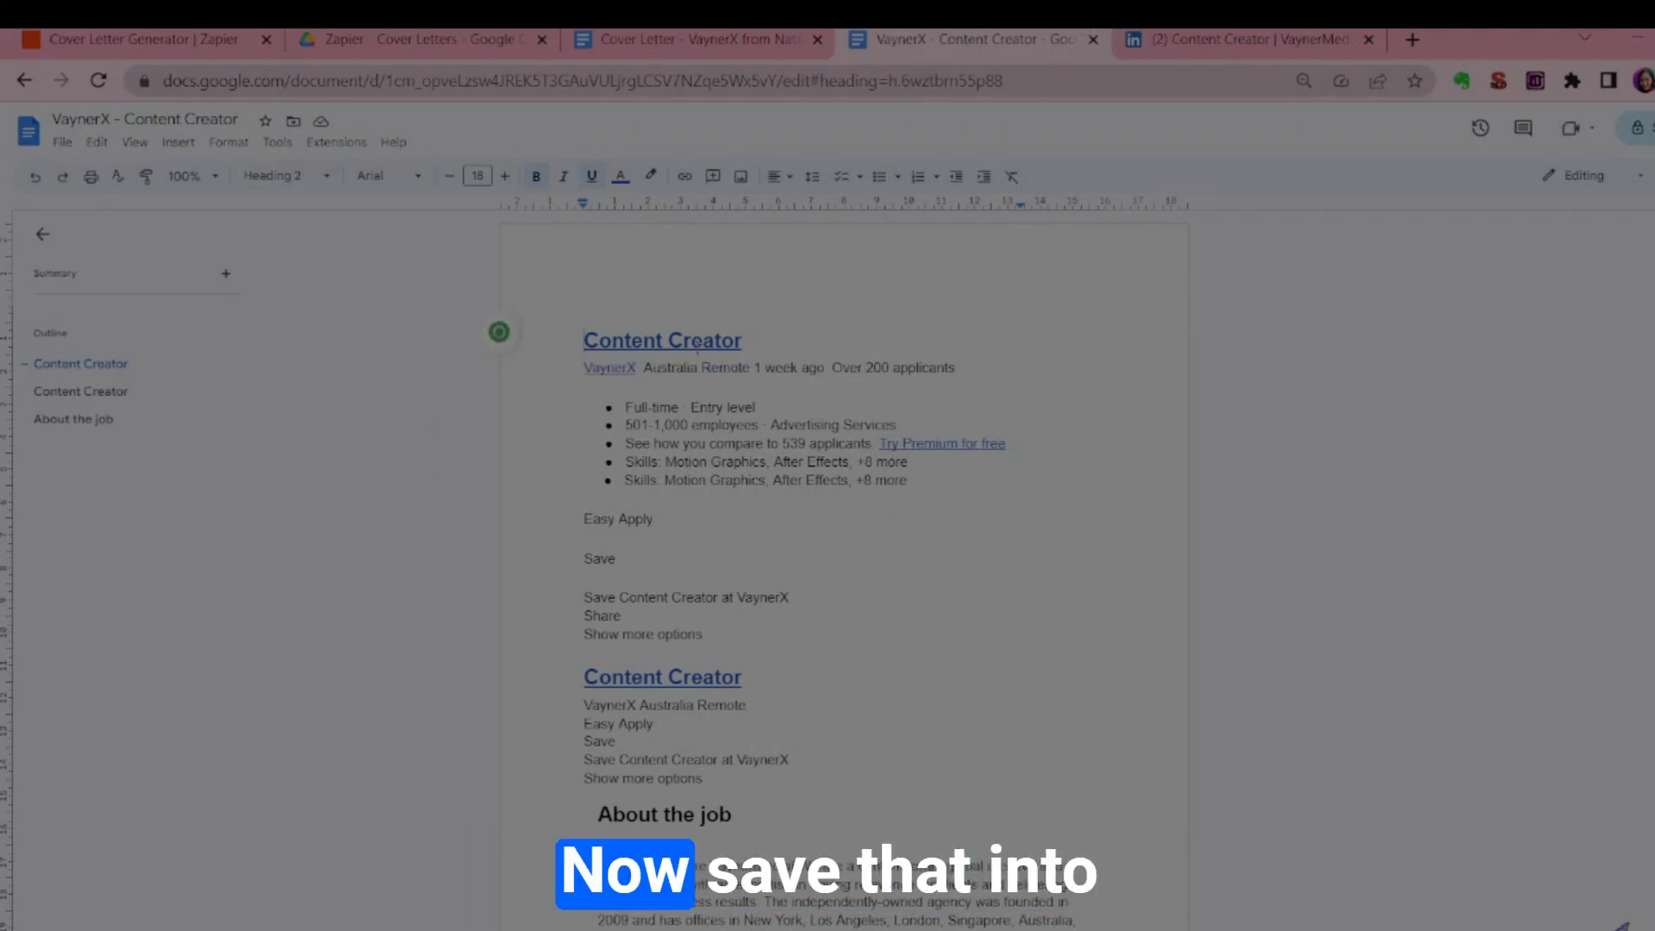
pyautogui.click(439, 57)
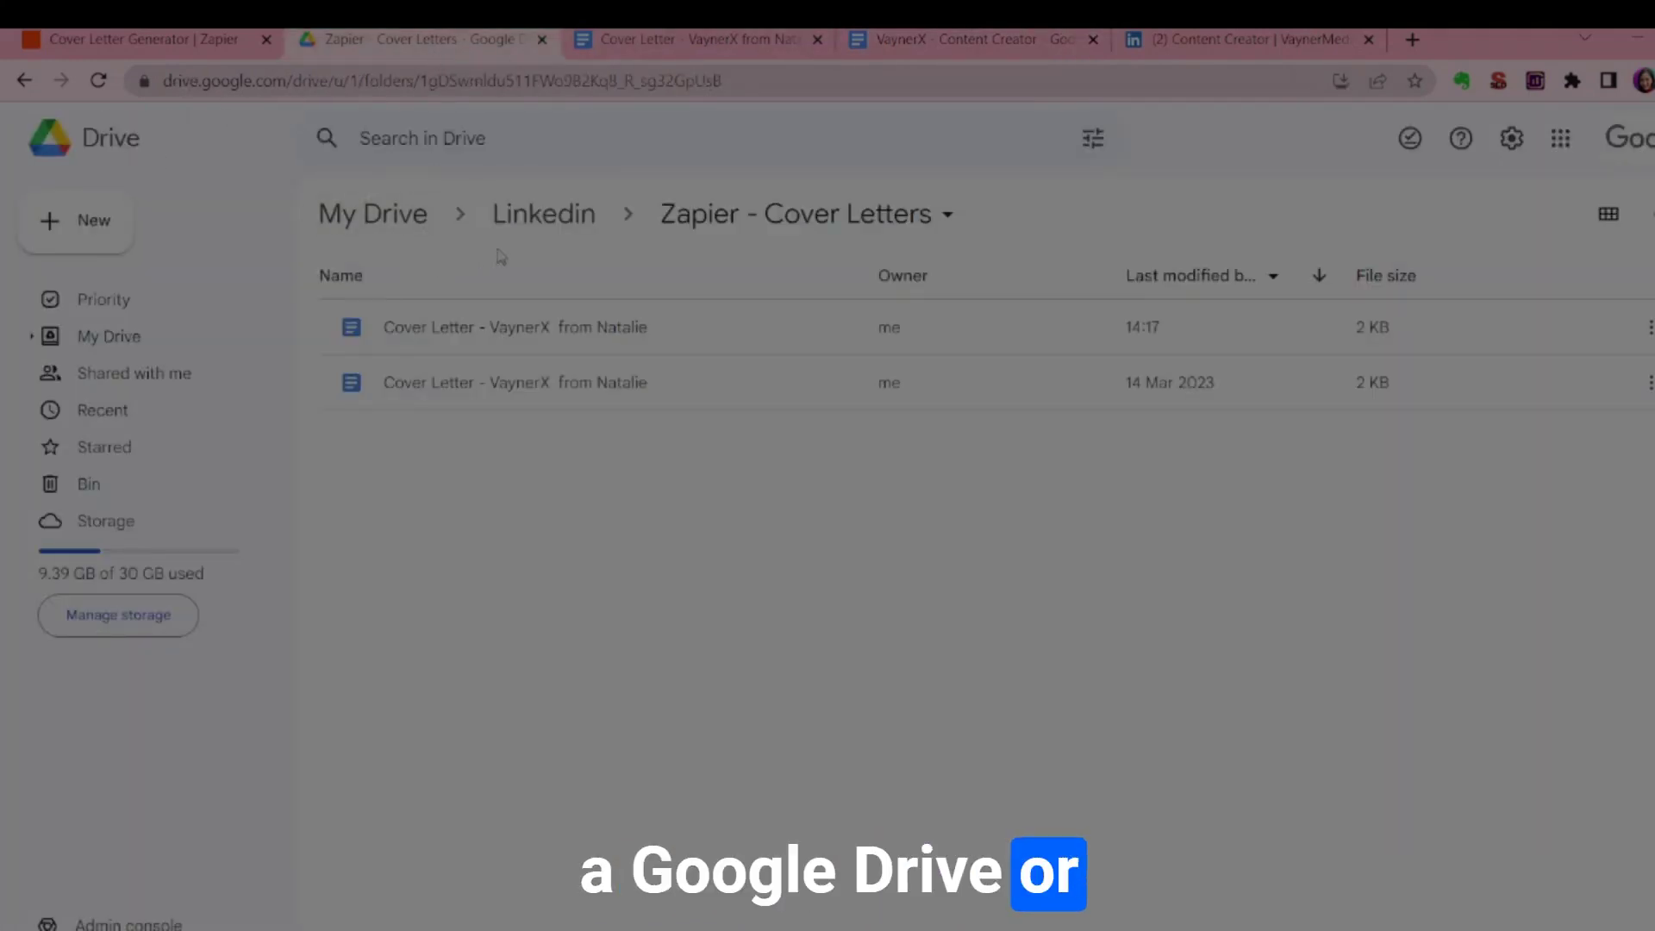
pyautogui.click(541, 218)
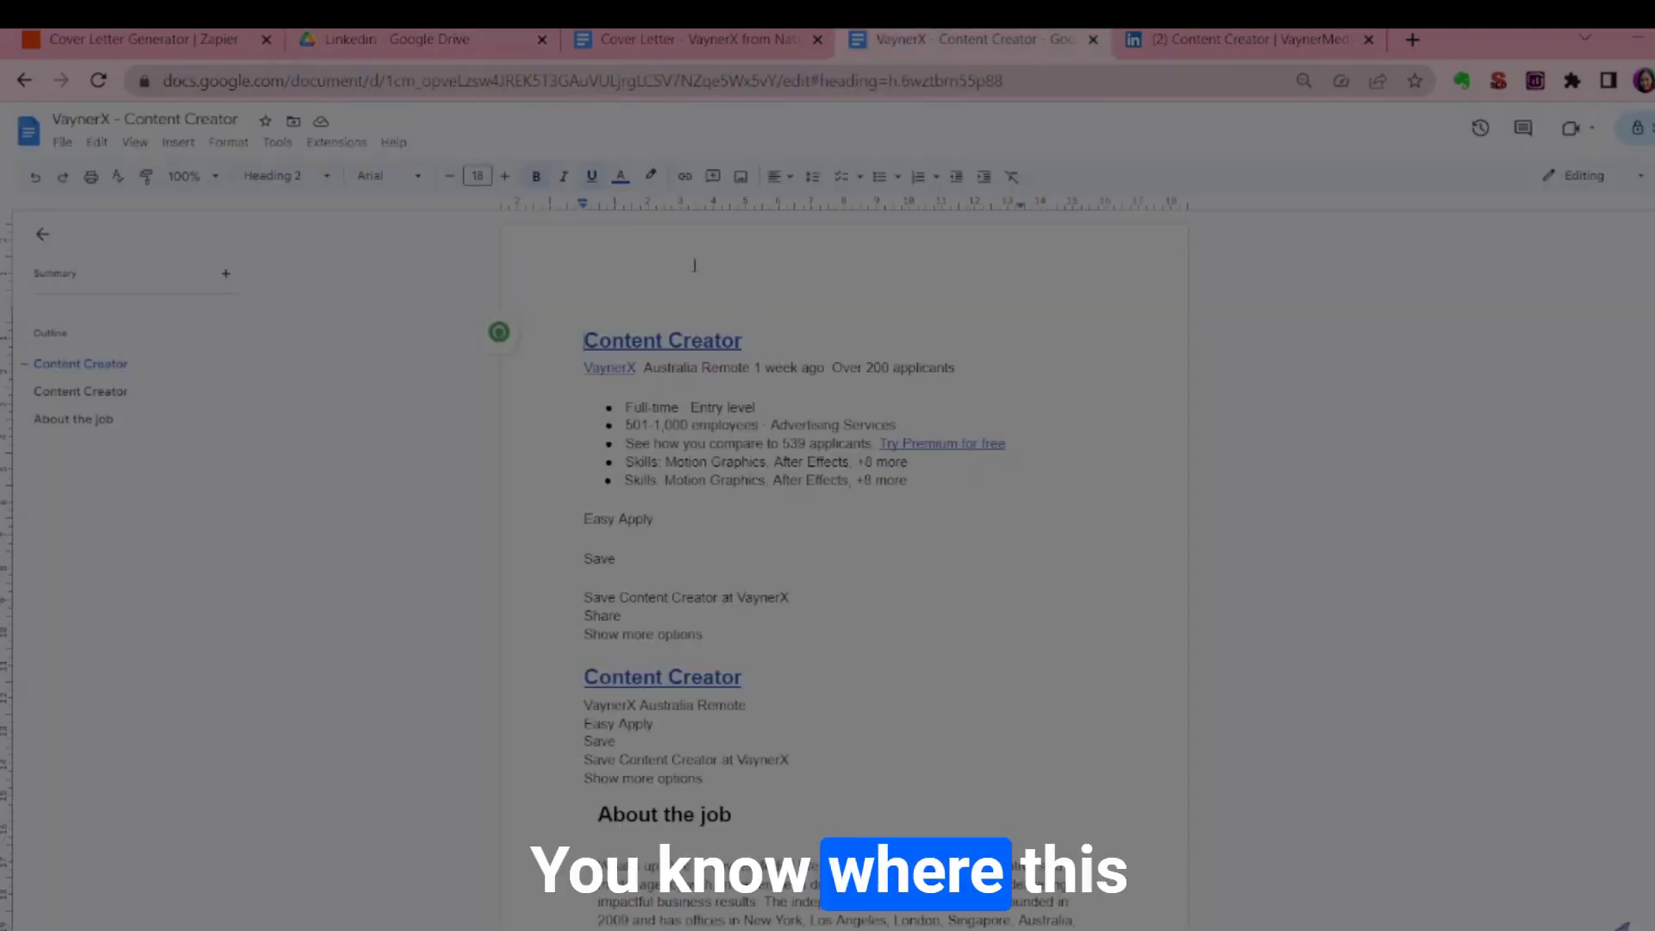
pyautogui.hotkey('ctrl', '4')
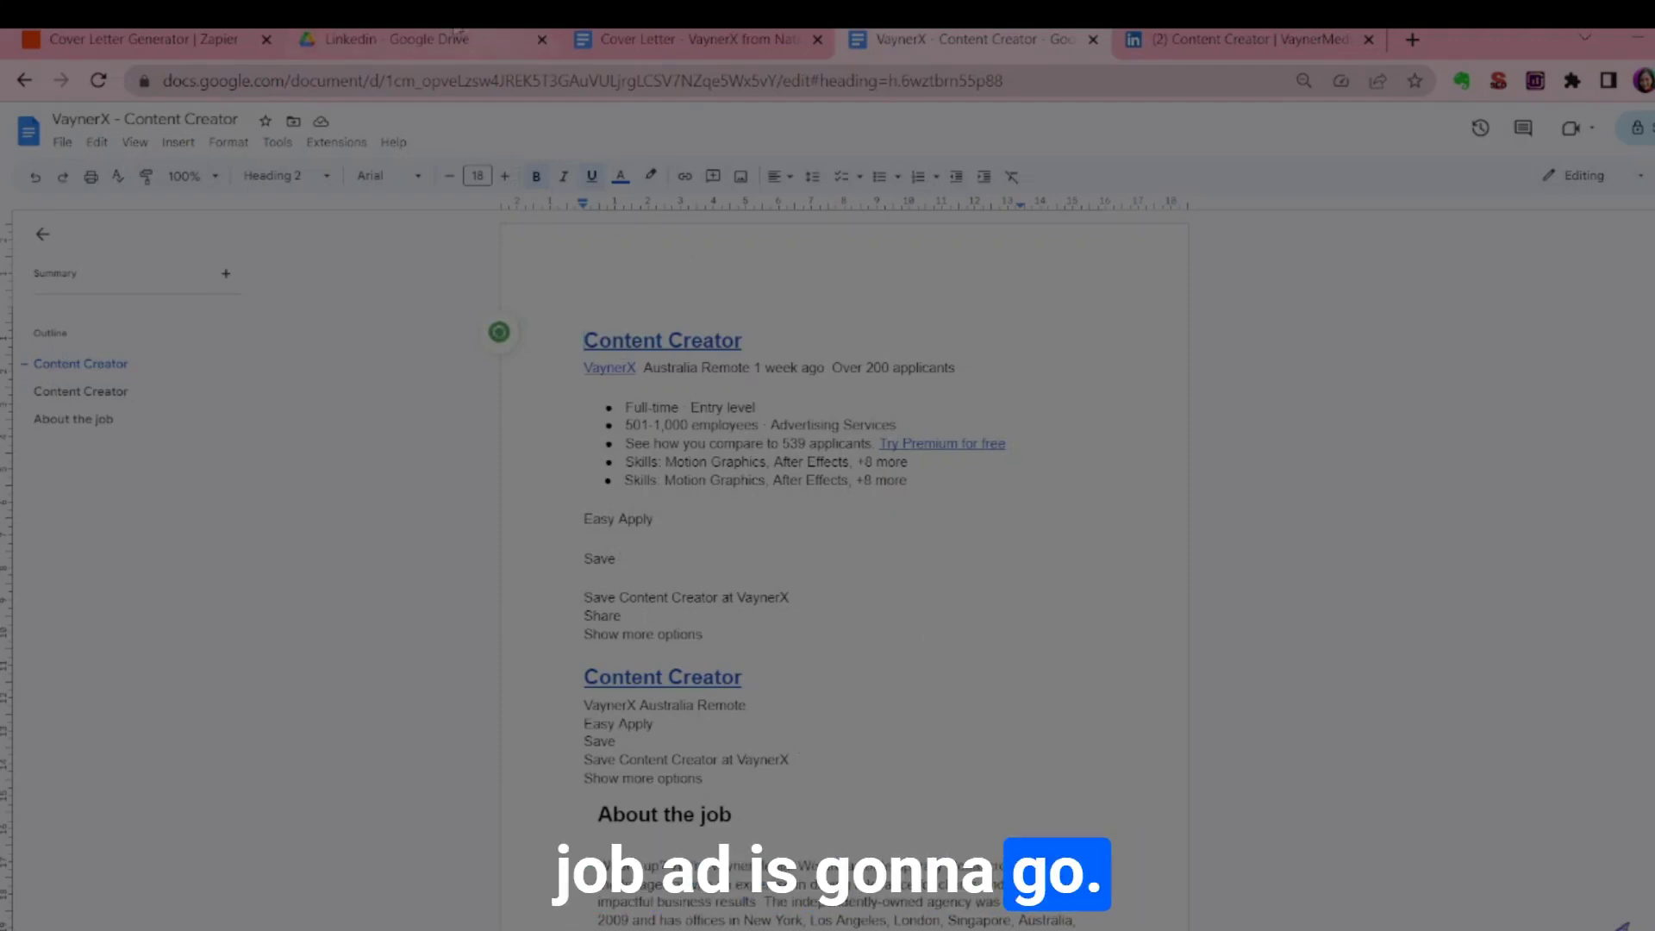
pyautogui.click(457, 36)
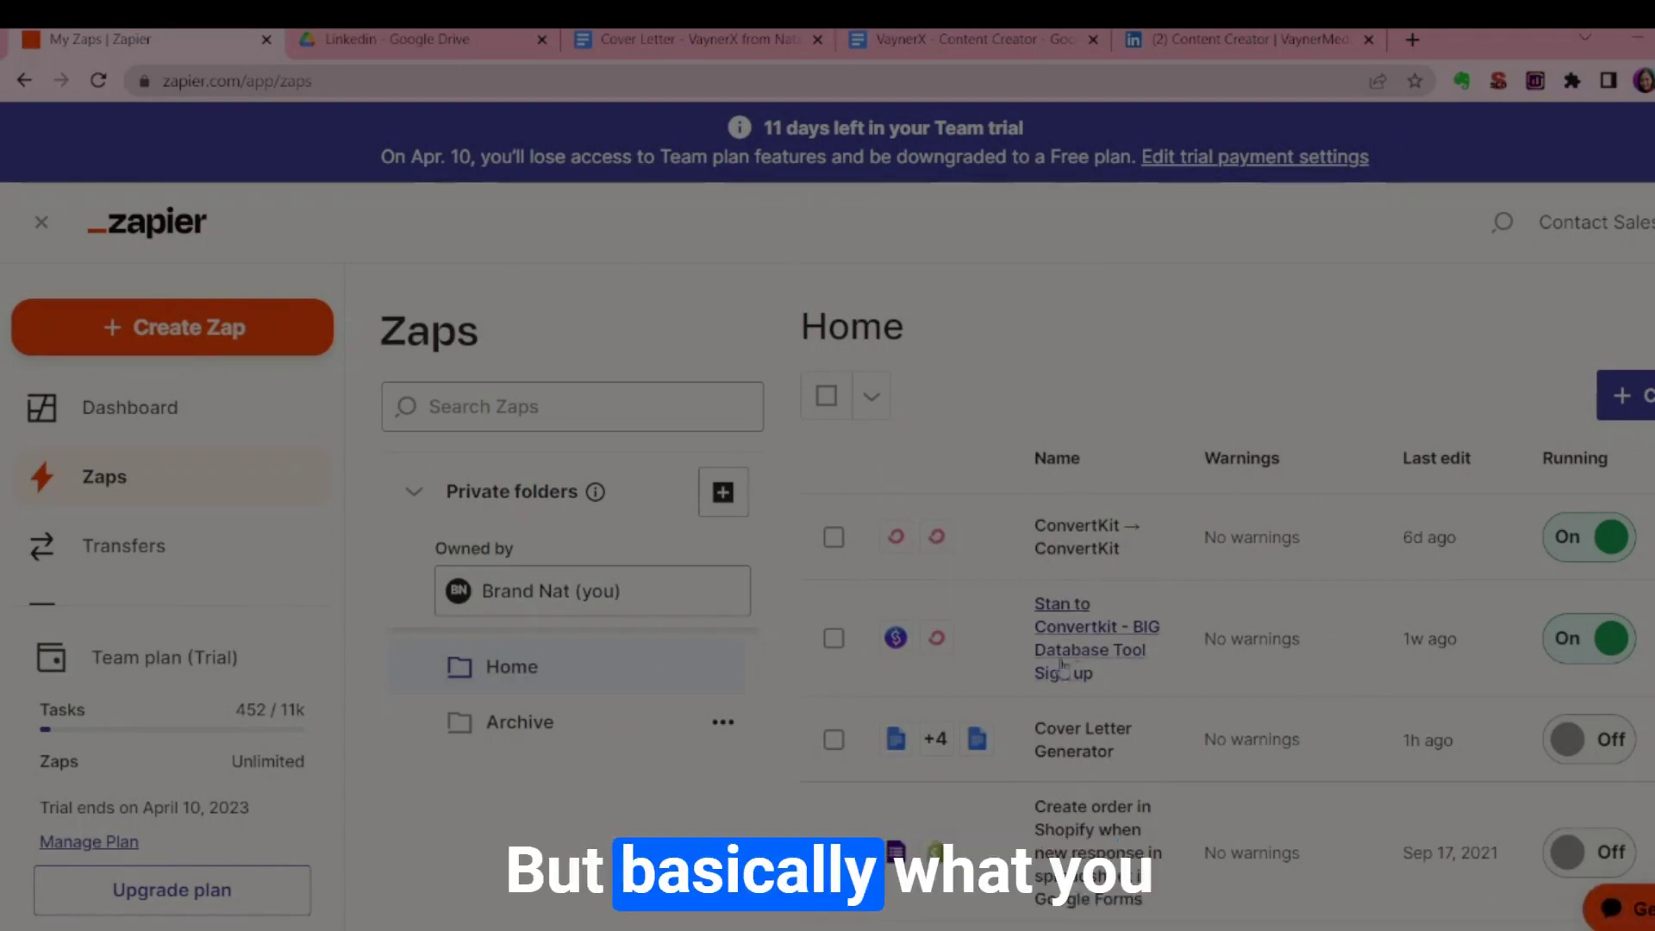
# - Open the Cover Letter Generator Zap in Zapier and look through its trigger and actions
pyautogui.scroll(-4, 1062, 764)
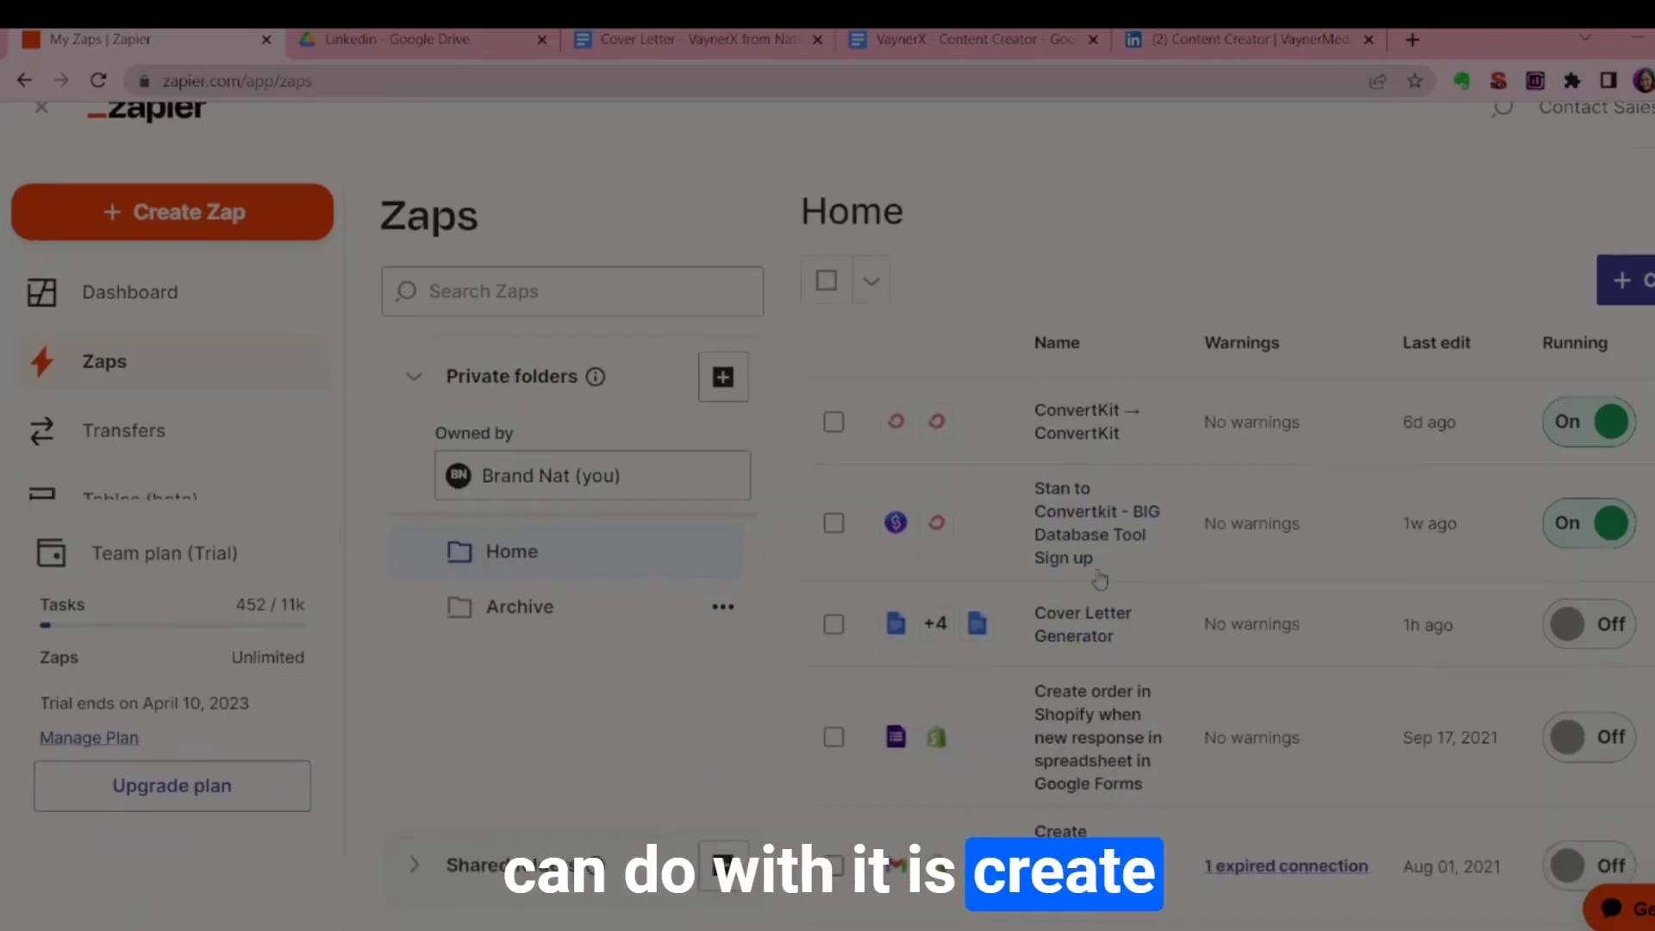
pyautogui.click(1087, 418)
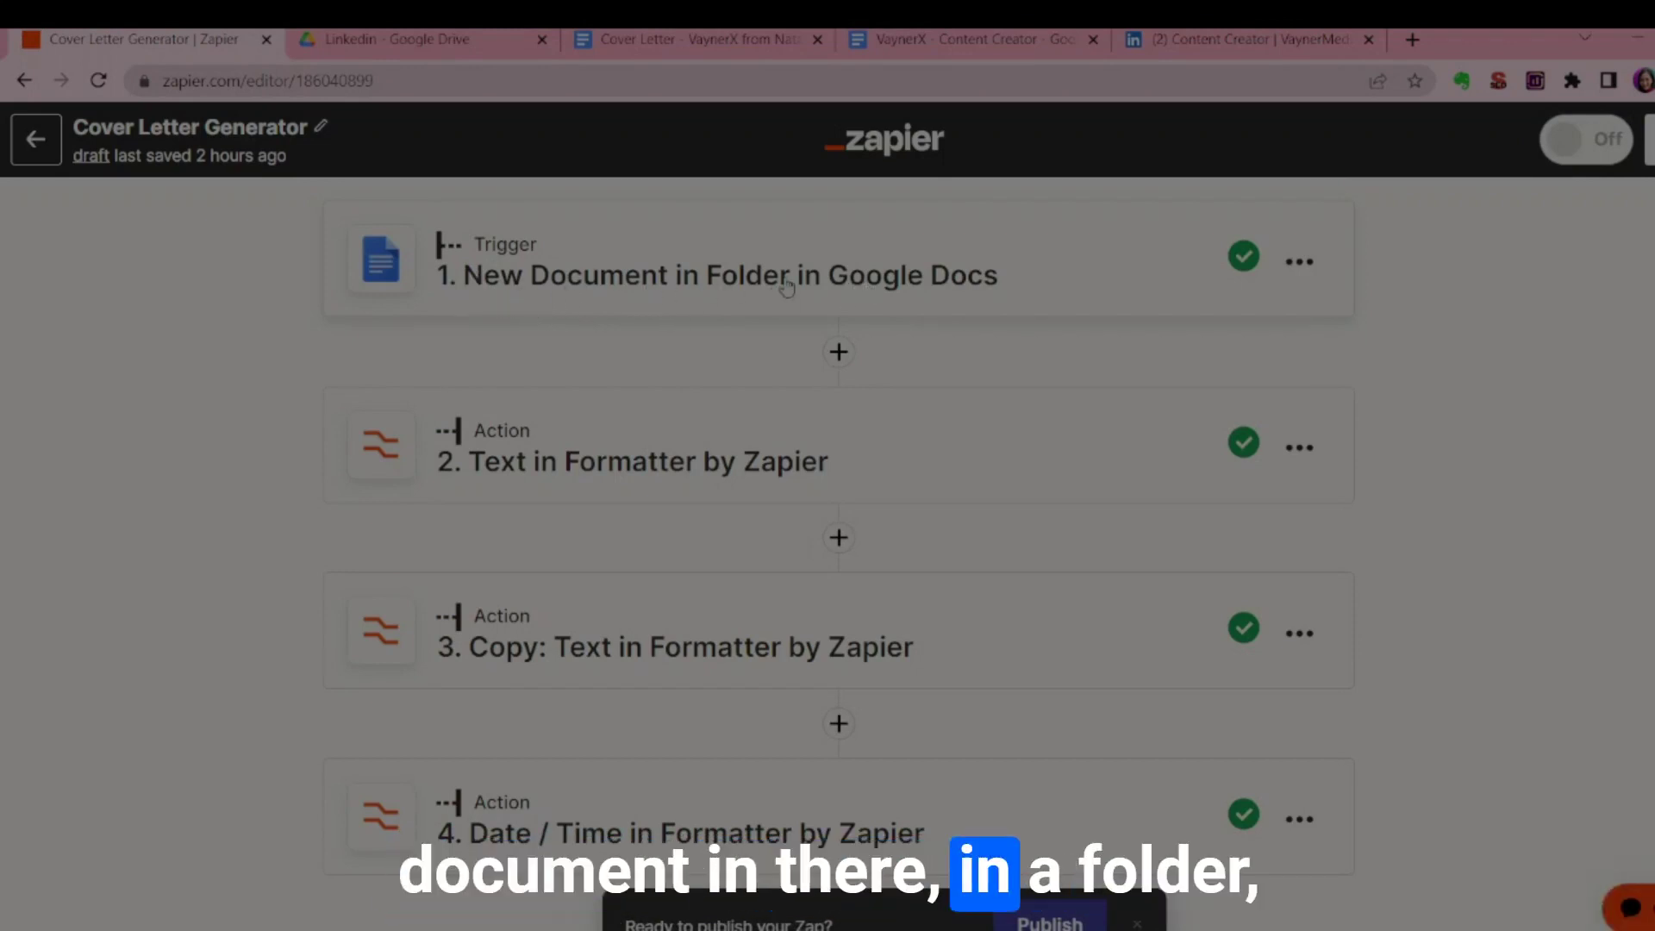
pyautogui.click(431, 36)
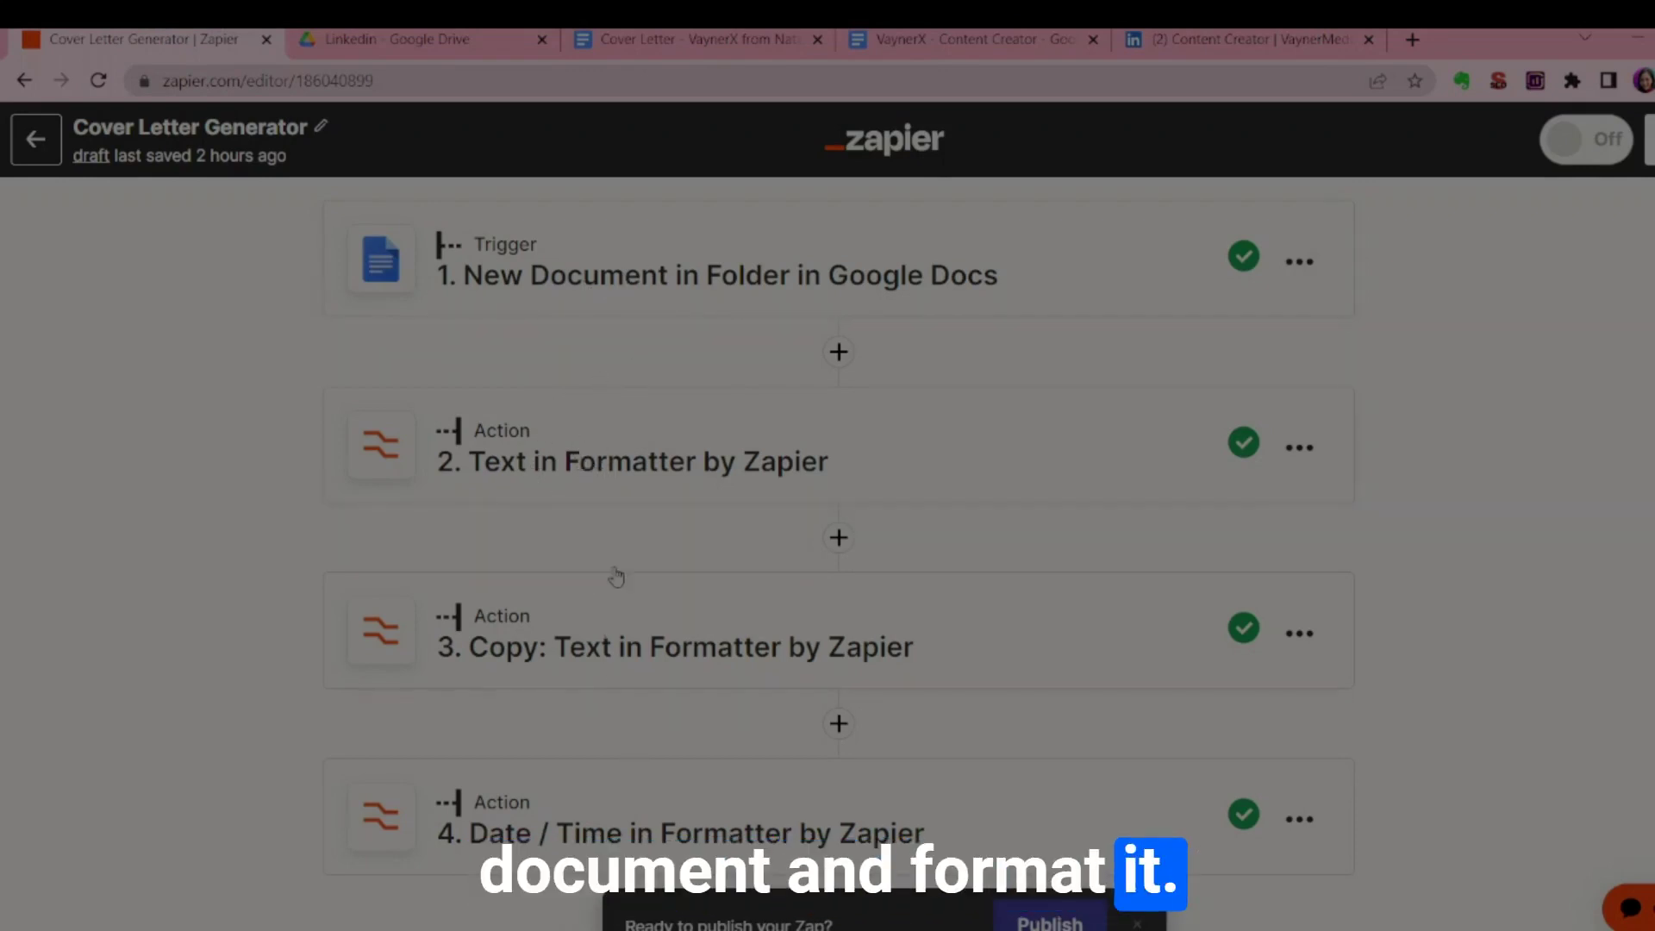
pyautogui.scroll(-3, 613, 552)
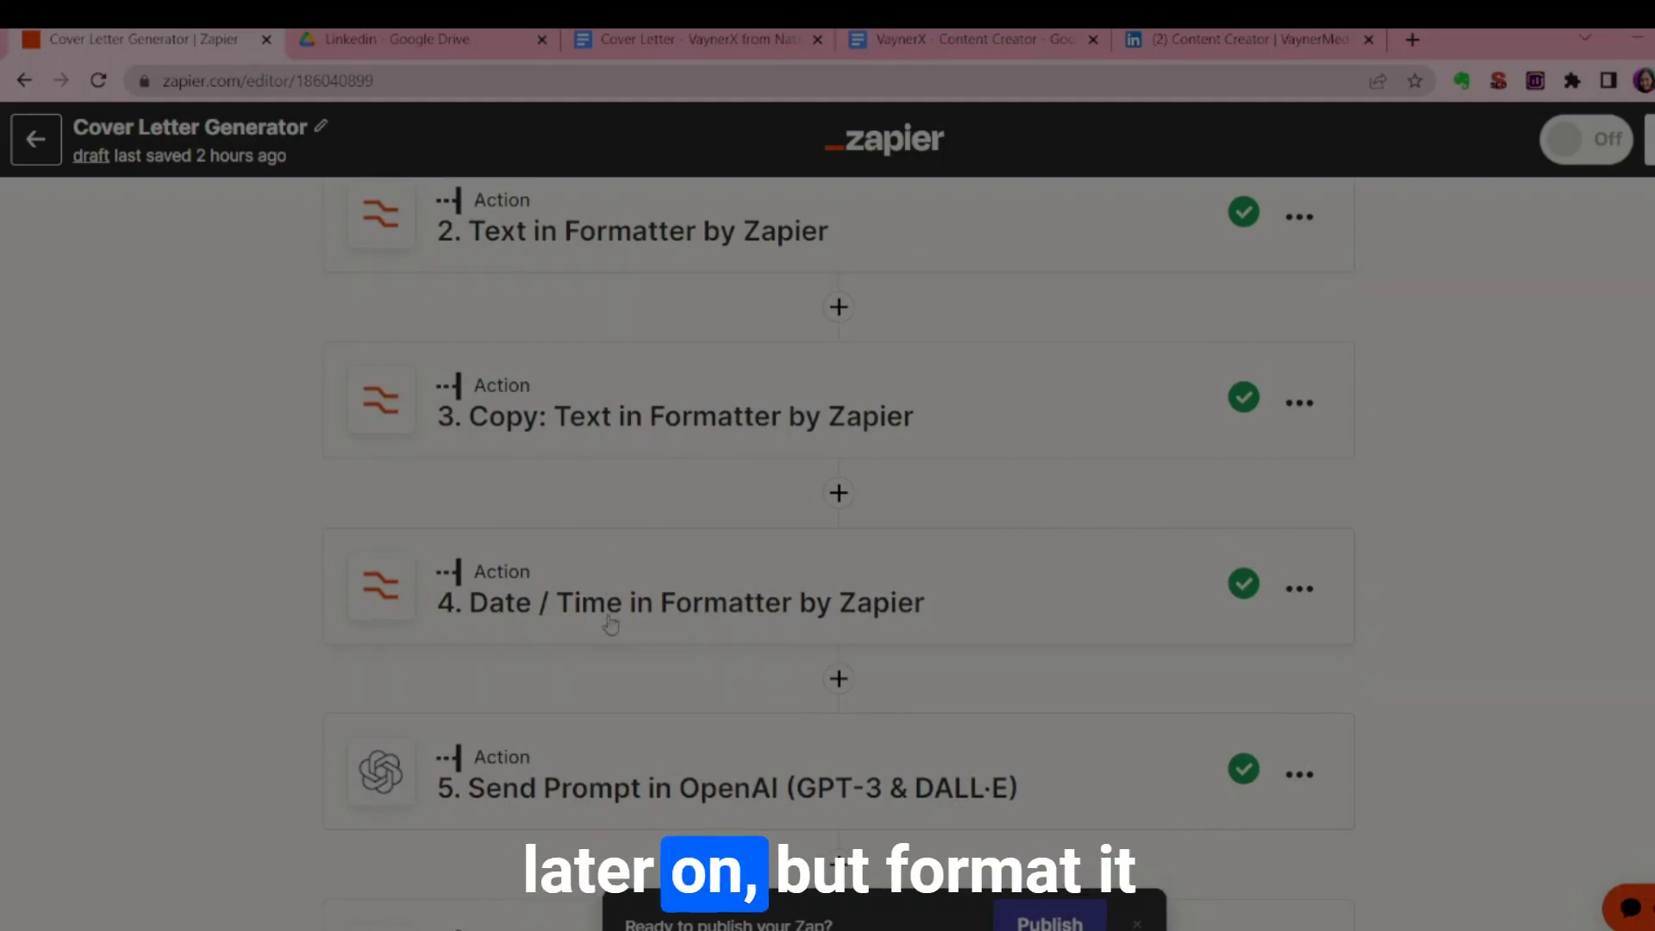
pyautogui.scroll(-2, 630, 551)
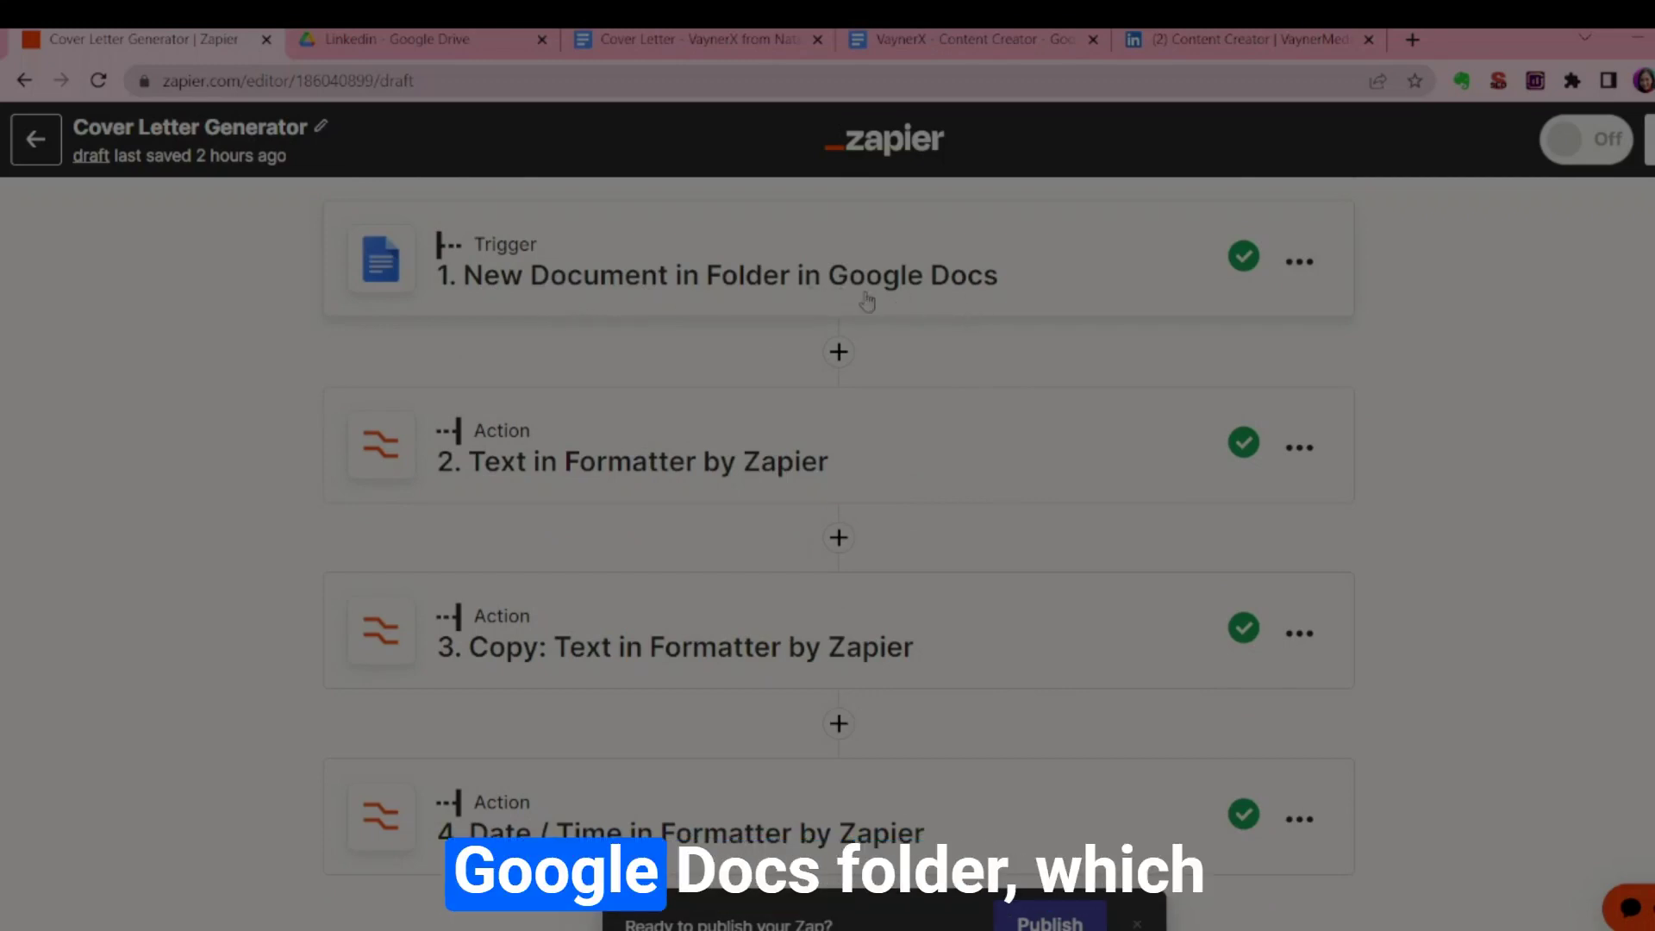
# - Compare the Zap's sequence of steps with the Job Ads and Zapier - Cover Letters folders in Google Drive
pyautogui.hotkey('ctrl', 'Tab')
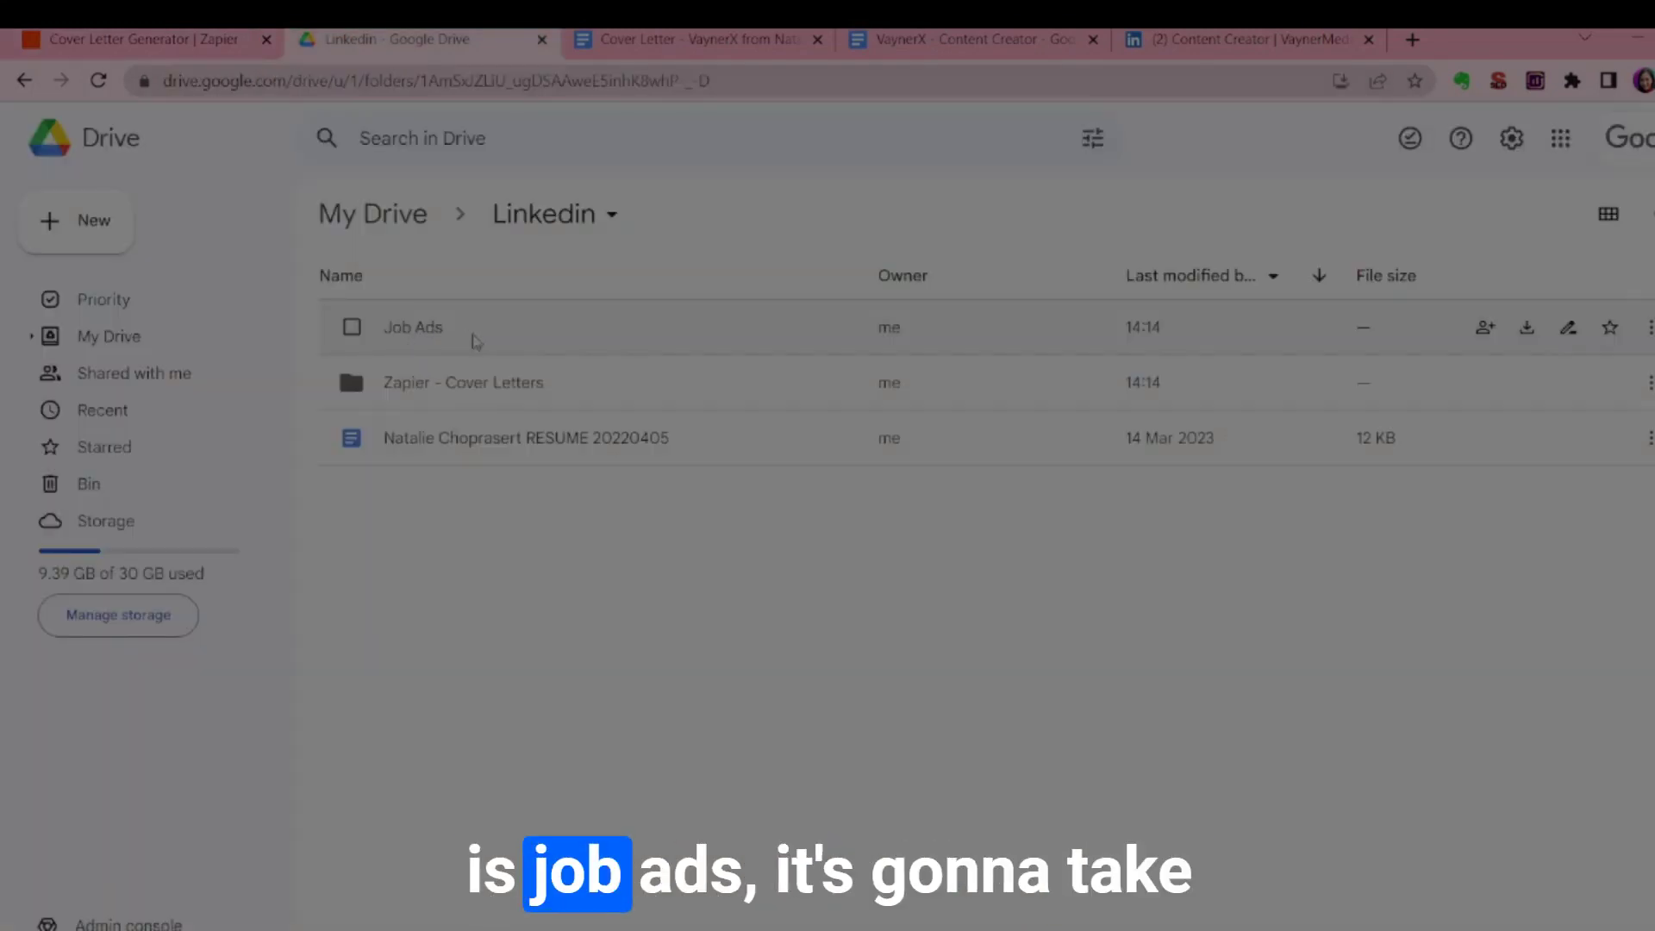
pyautogui.hotkey('ctrl', 'shift', 'Tab')
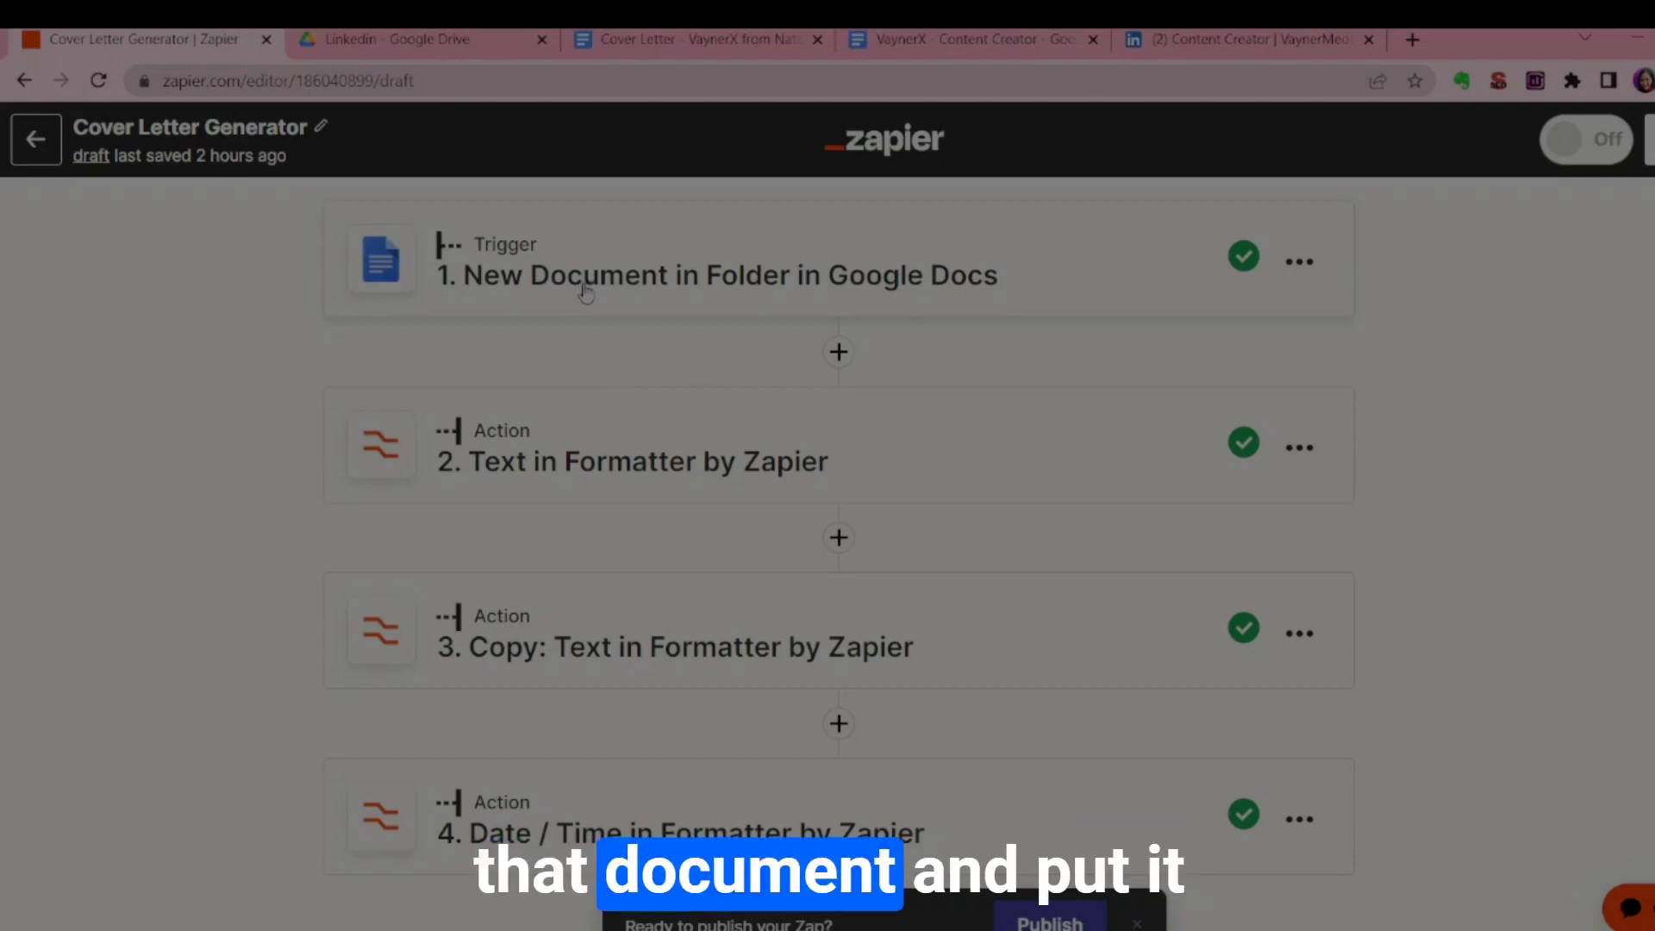
pyautogui.scroll(-5, 601, 450)
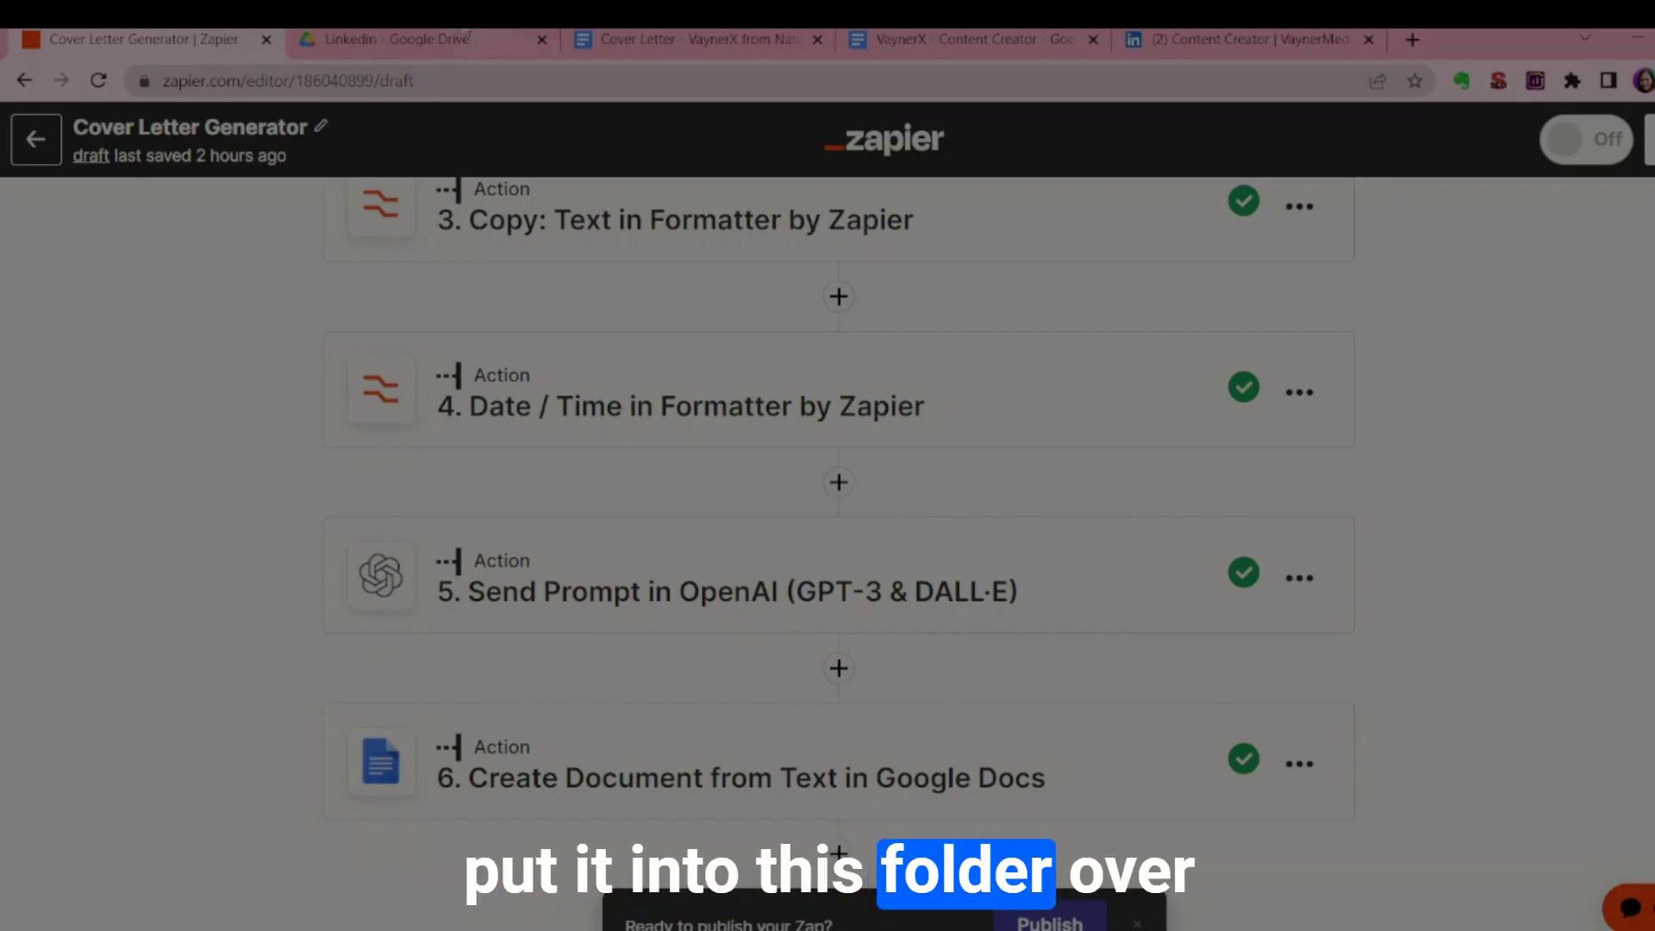
pyautogui.click(388, 39)
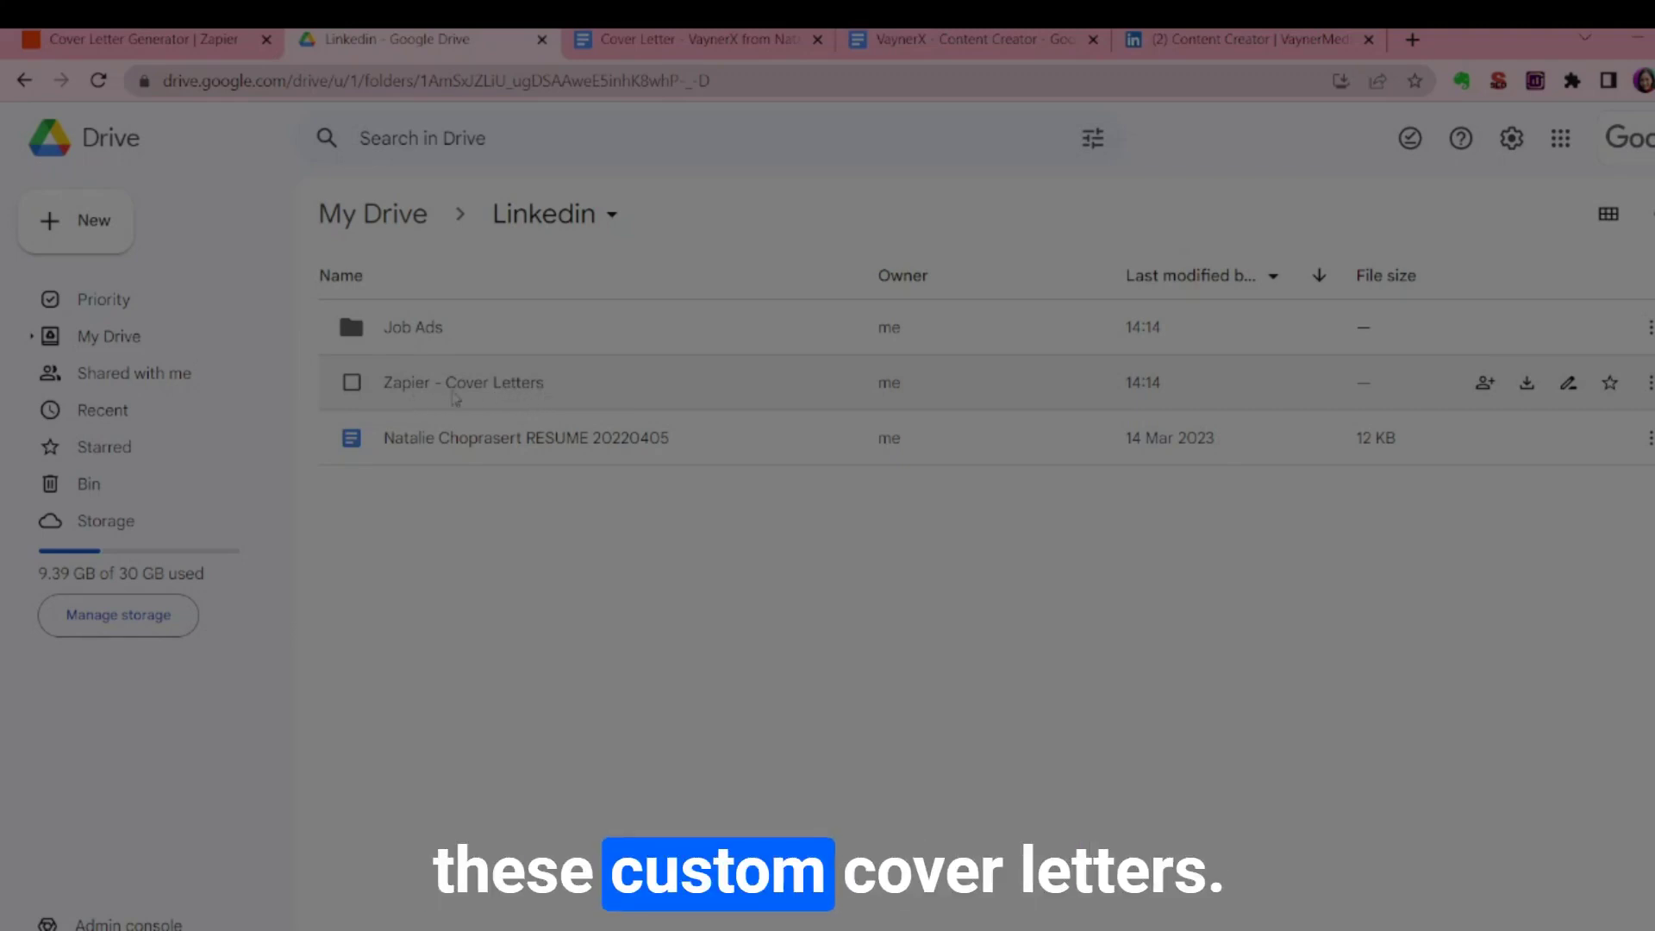
pyautogui.click(212, 39)
pyautogui.scroll(5, 489, 294)
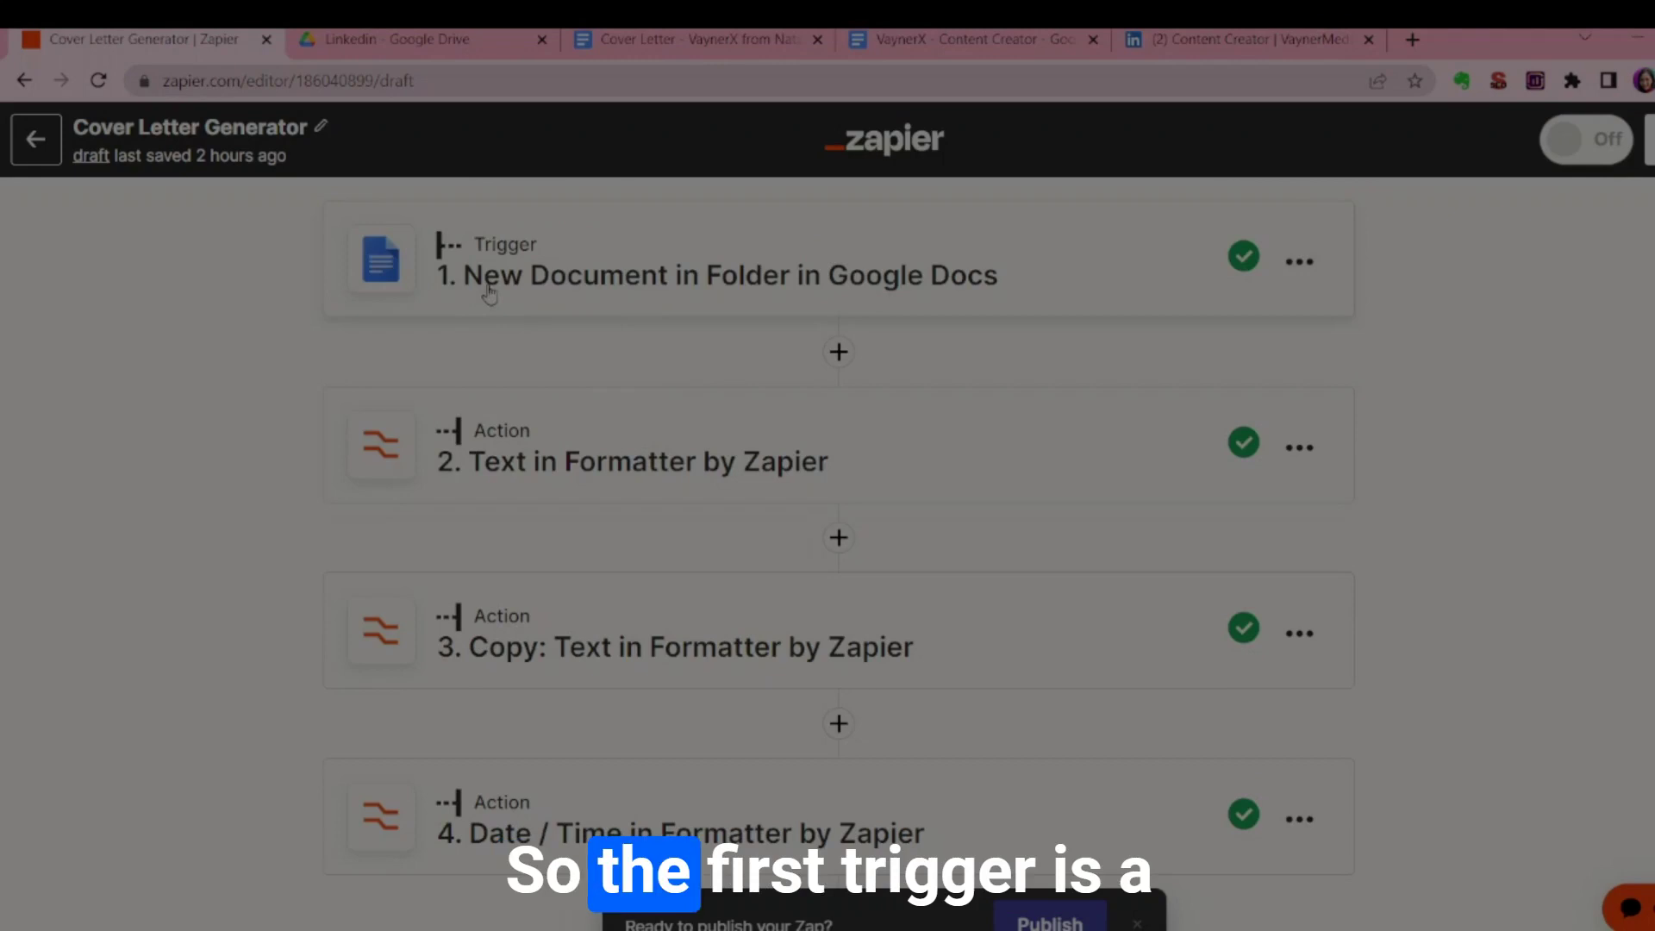
# - Choose Google Docs as the Zap's trigger app and check the New Document in Folder event among the available events
pyautogui.click(544, 282)
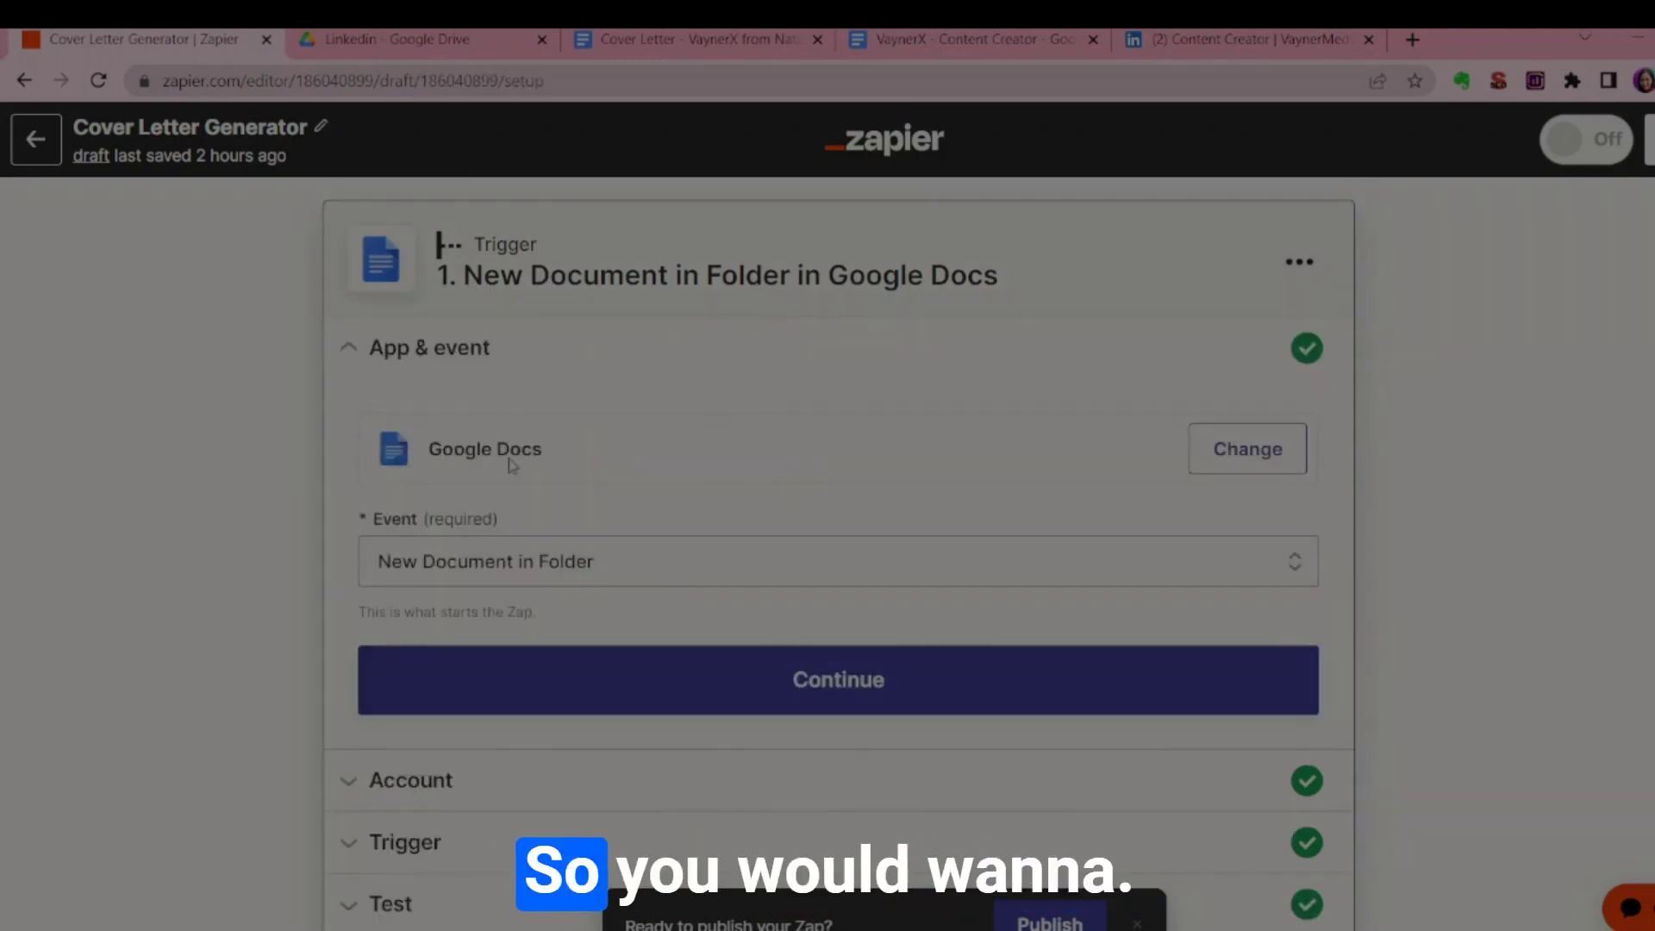
pyautogui.click(1229, 453)
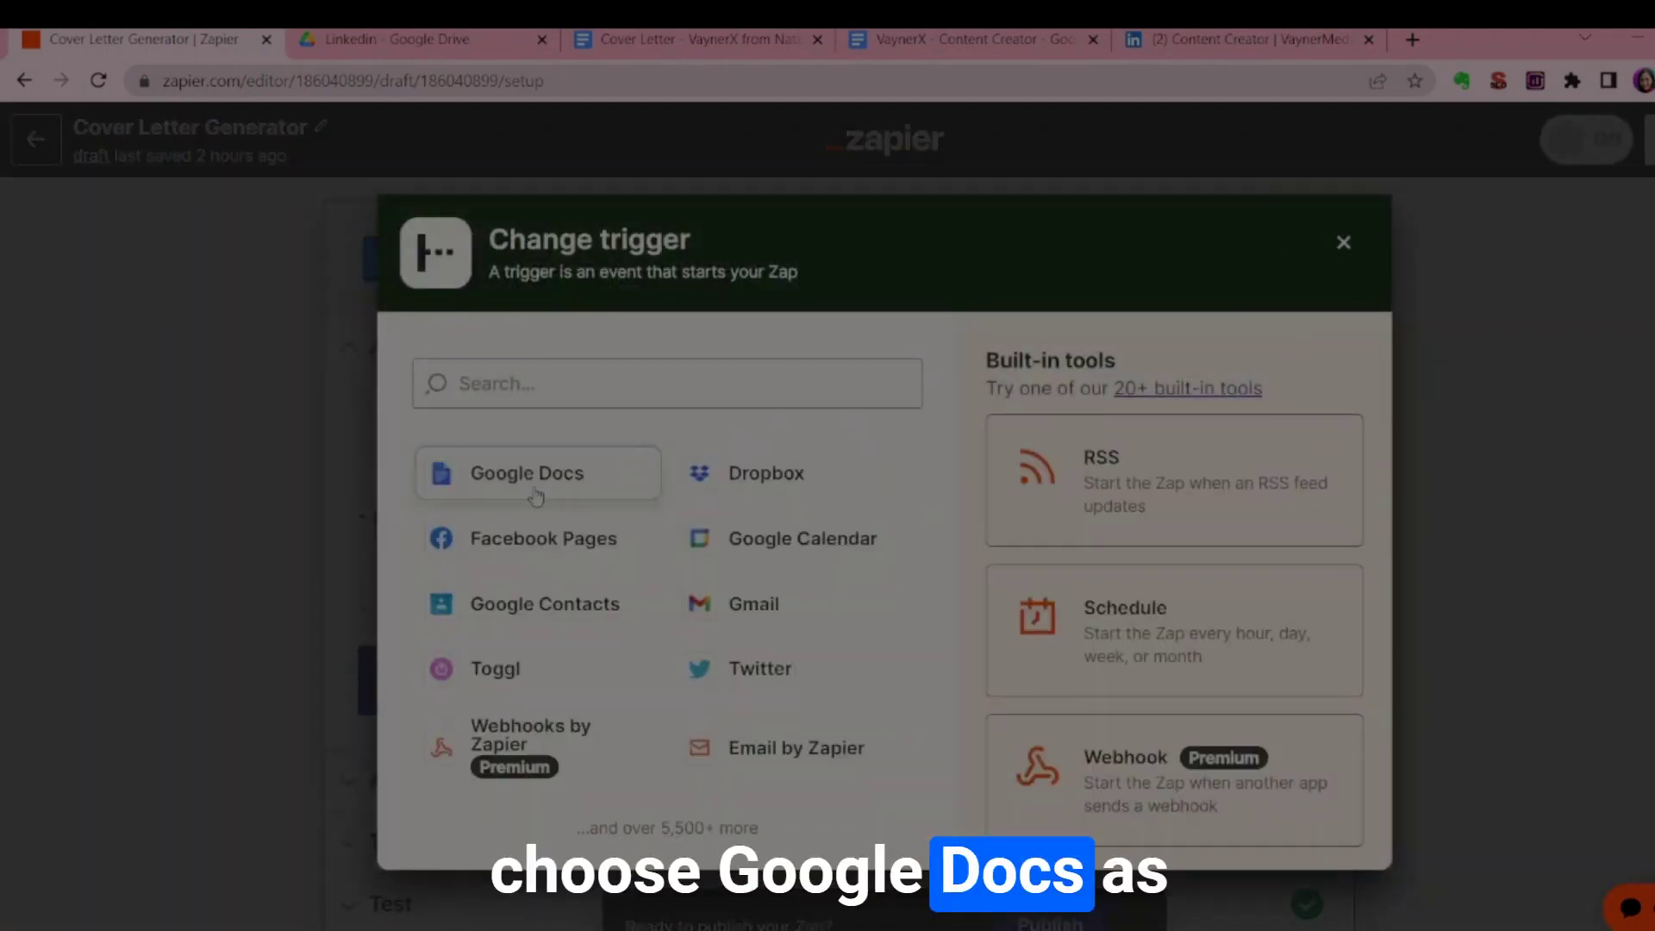
pyautogui.click(482, 487)
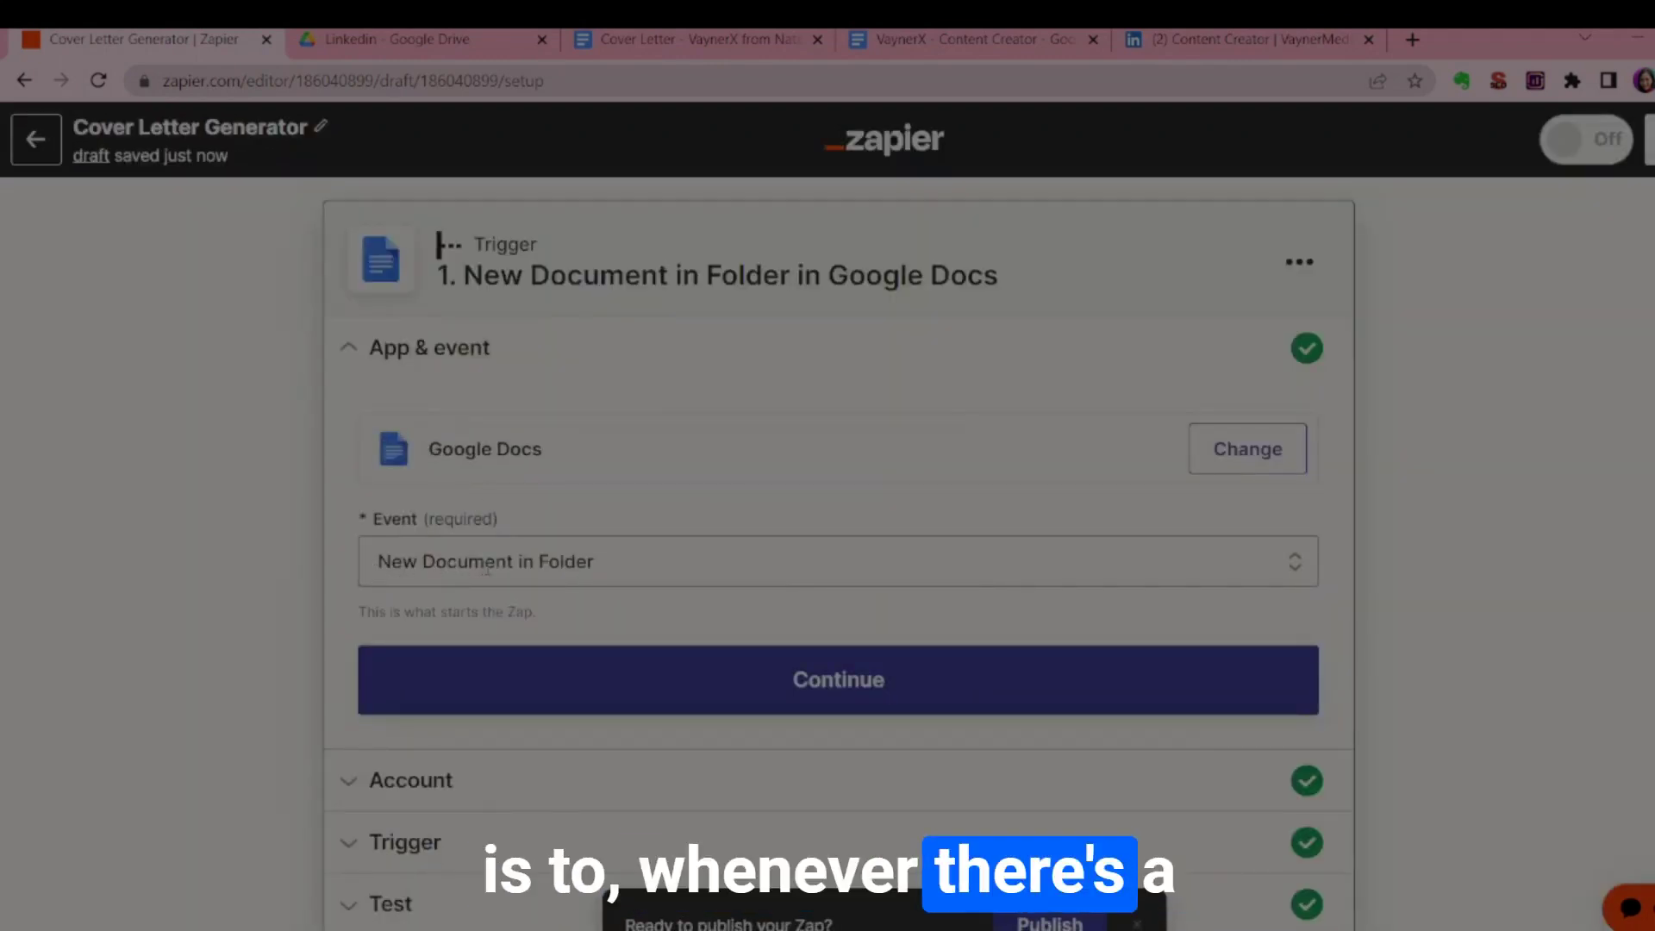
pyautogui.click(597, 566)
pyautogui.scroll(-4, 657, 514)
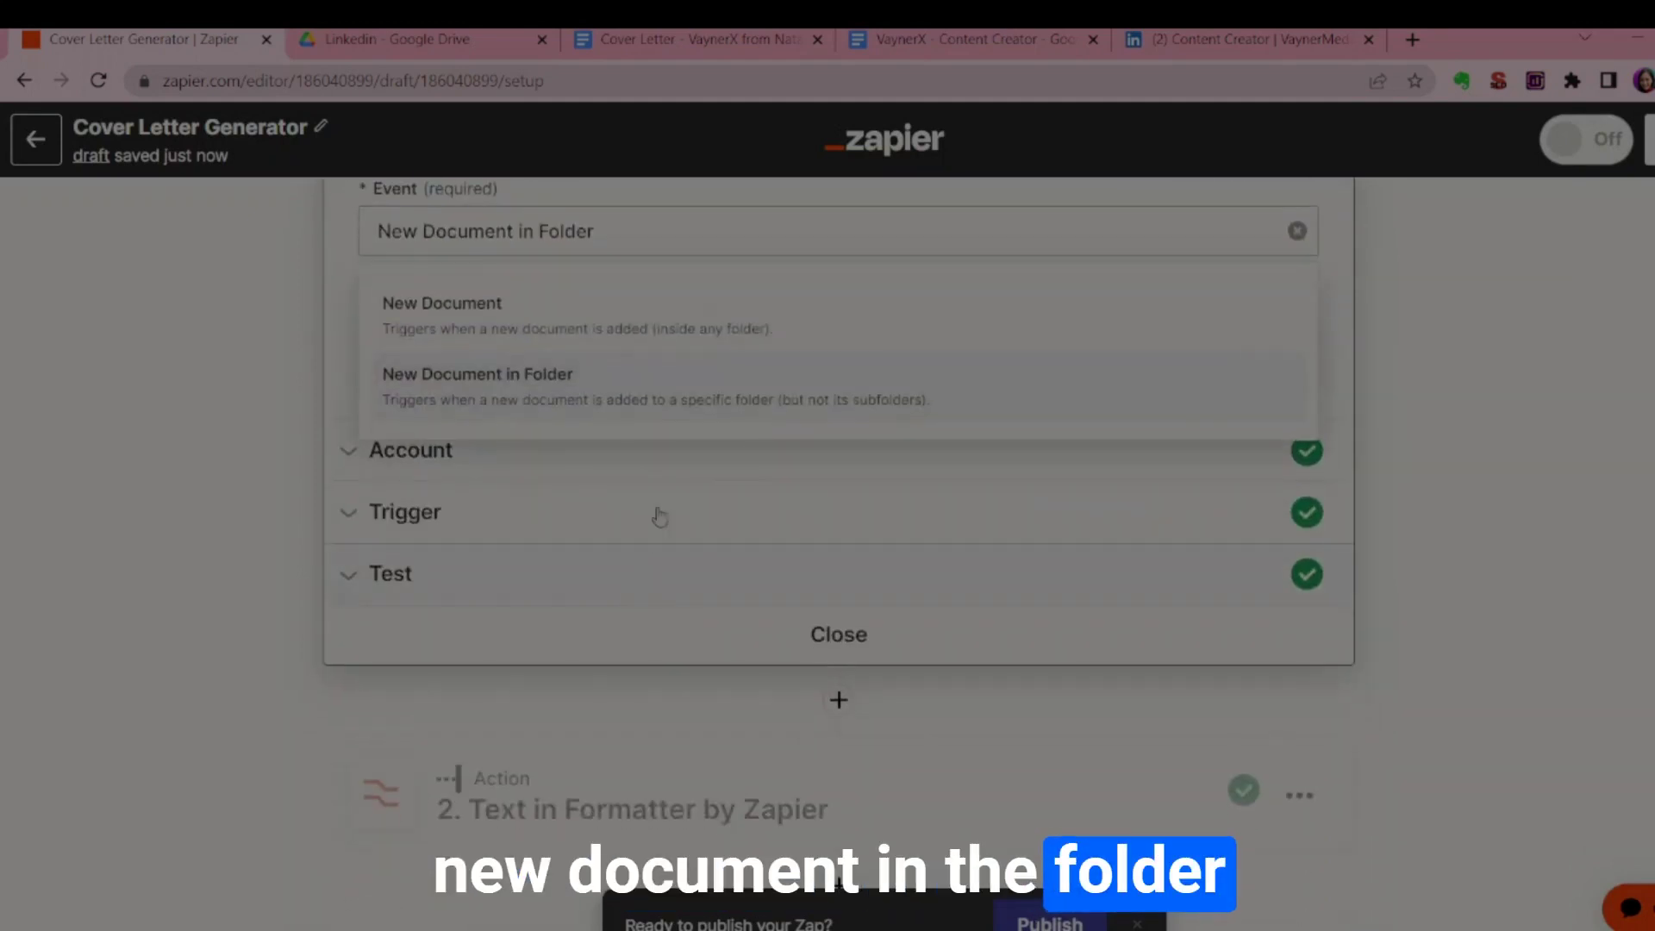
# - Review the trigger's Google Docs account and Job Ads folder setting, and check that folder in Google Drive
pyautogui.click(503, 470)
pyautogui.scroll(2, 504, 407)
pyautogui.scroll(1, 504, 407)
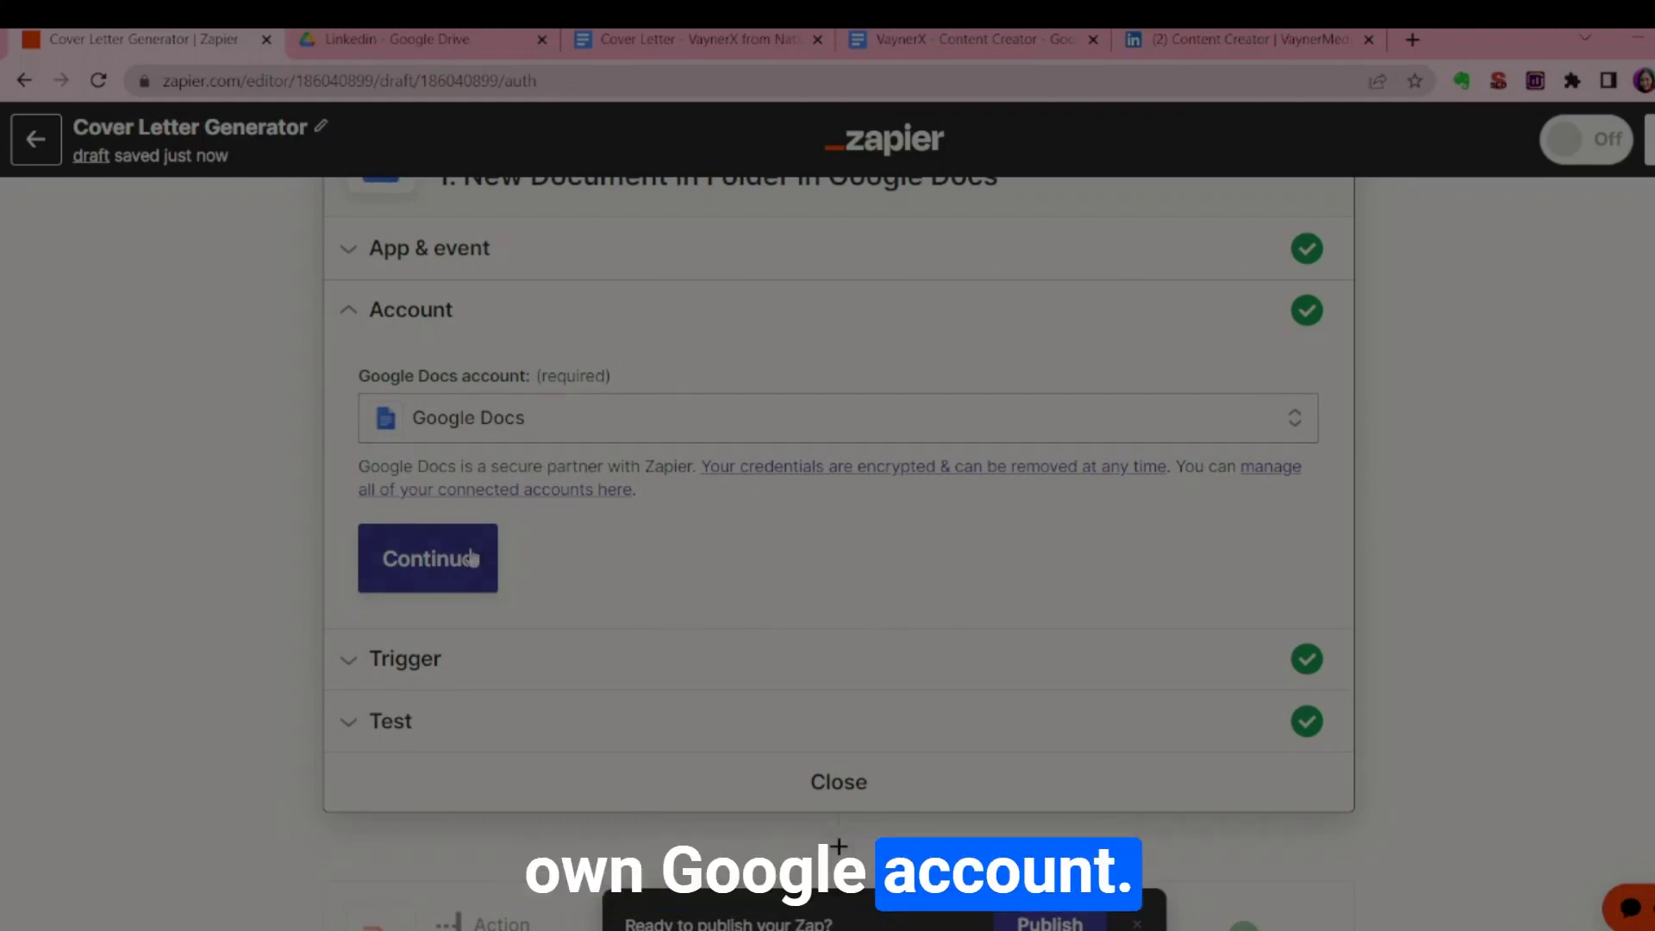
pyautogui.click(449, 664)
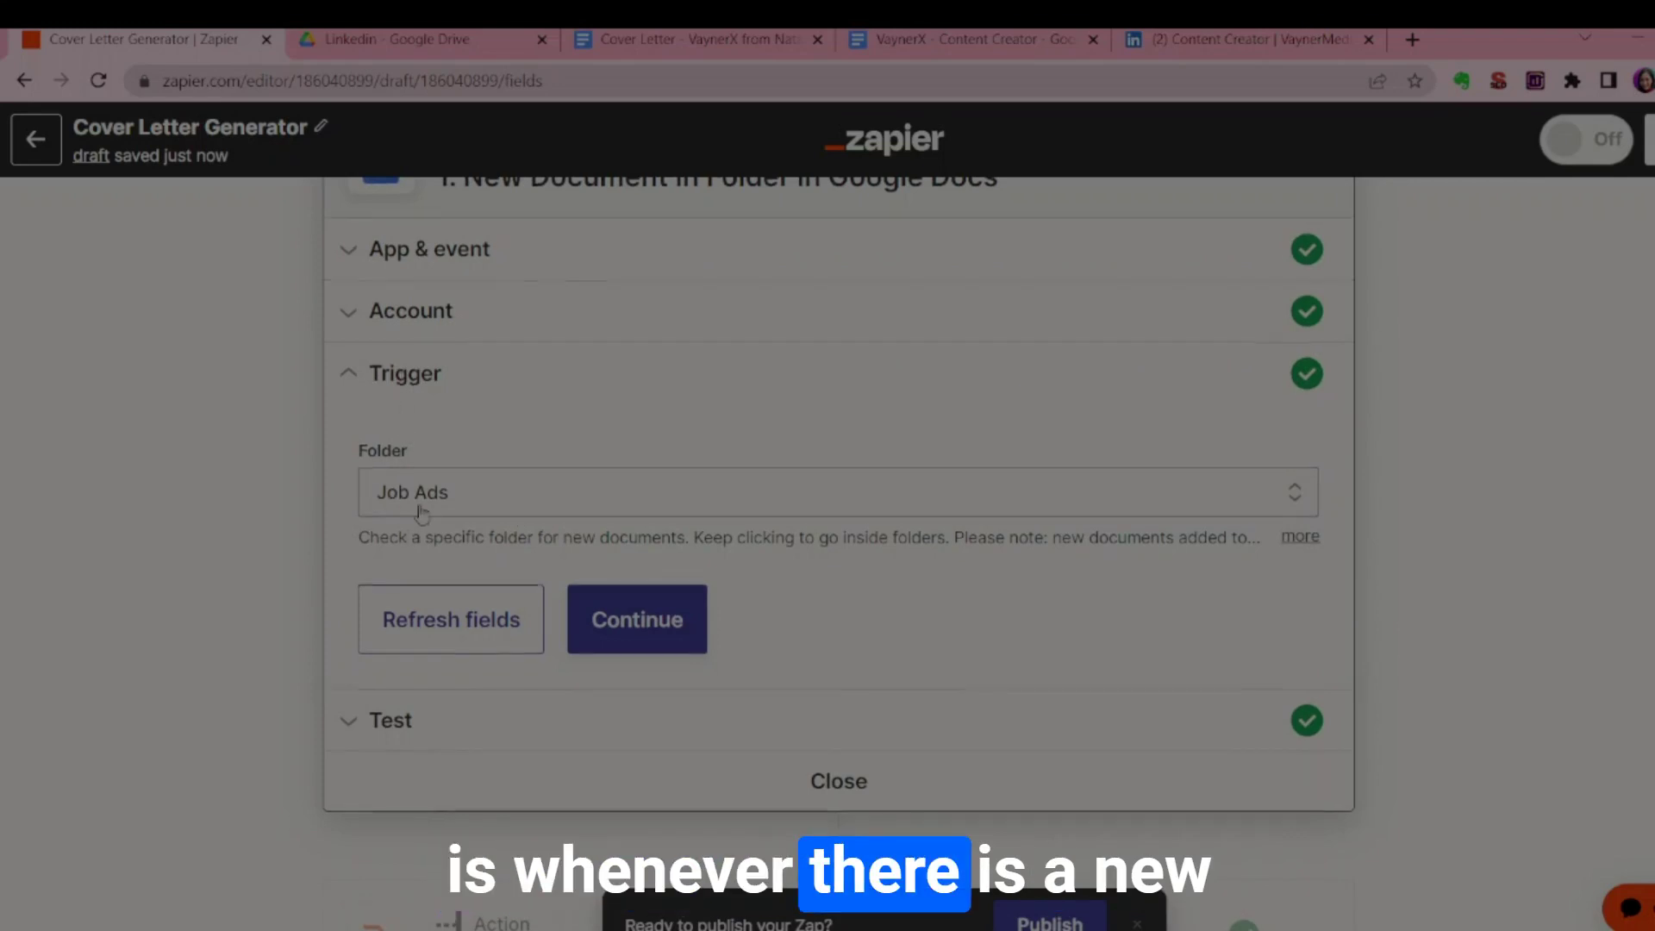
pyautogui.scroll(2, 431, 560)
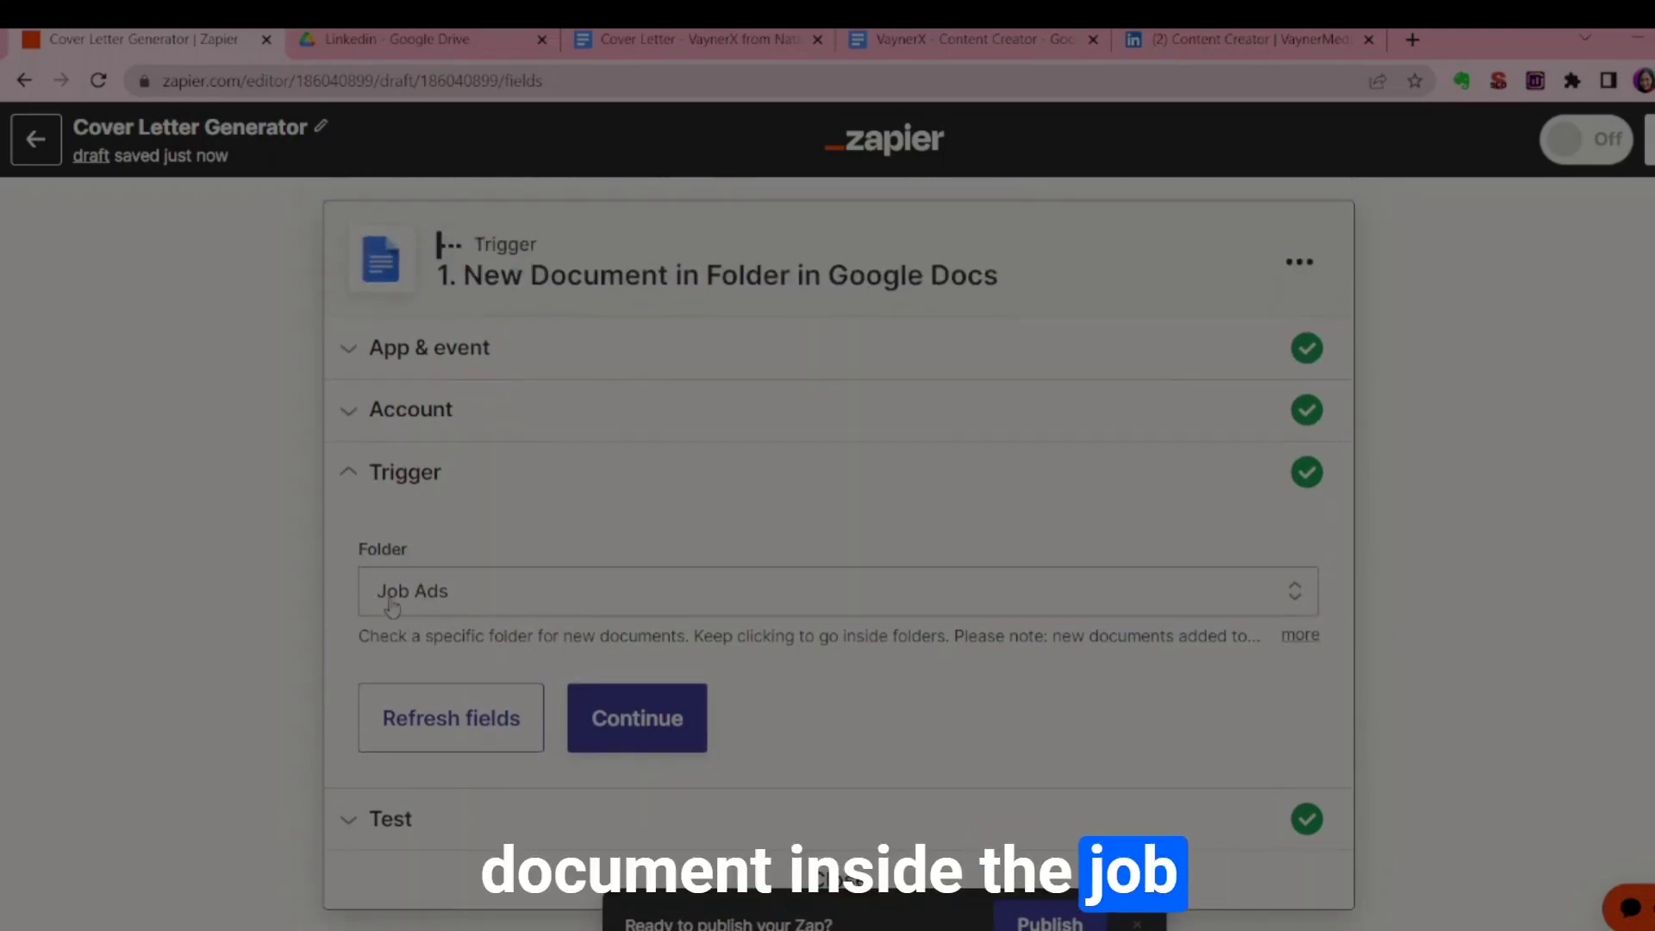
pyautogui.hotkey('ctrl', 'Tab')
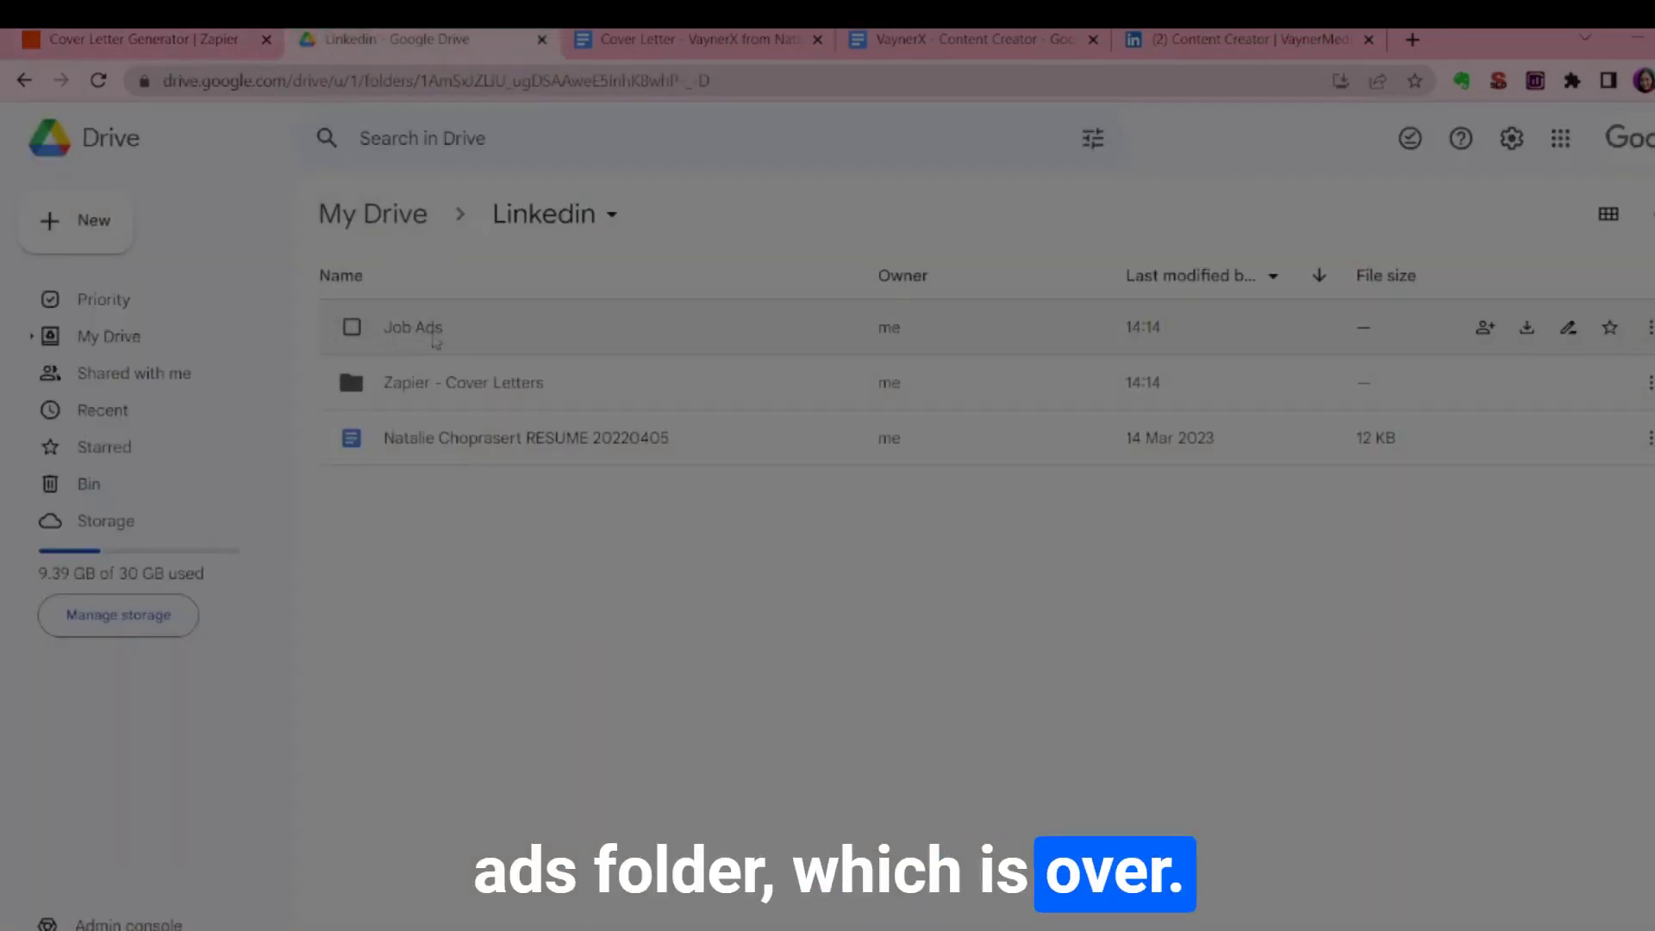
pyautogui.click(162, 33)
# - Continue to the trigger's test, review the sample document data and complete the trigger setup
pyautogui.click(643, 601)
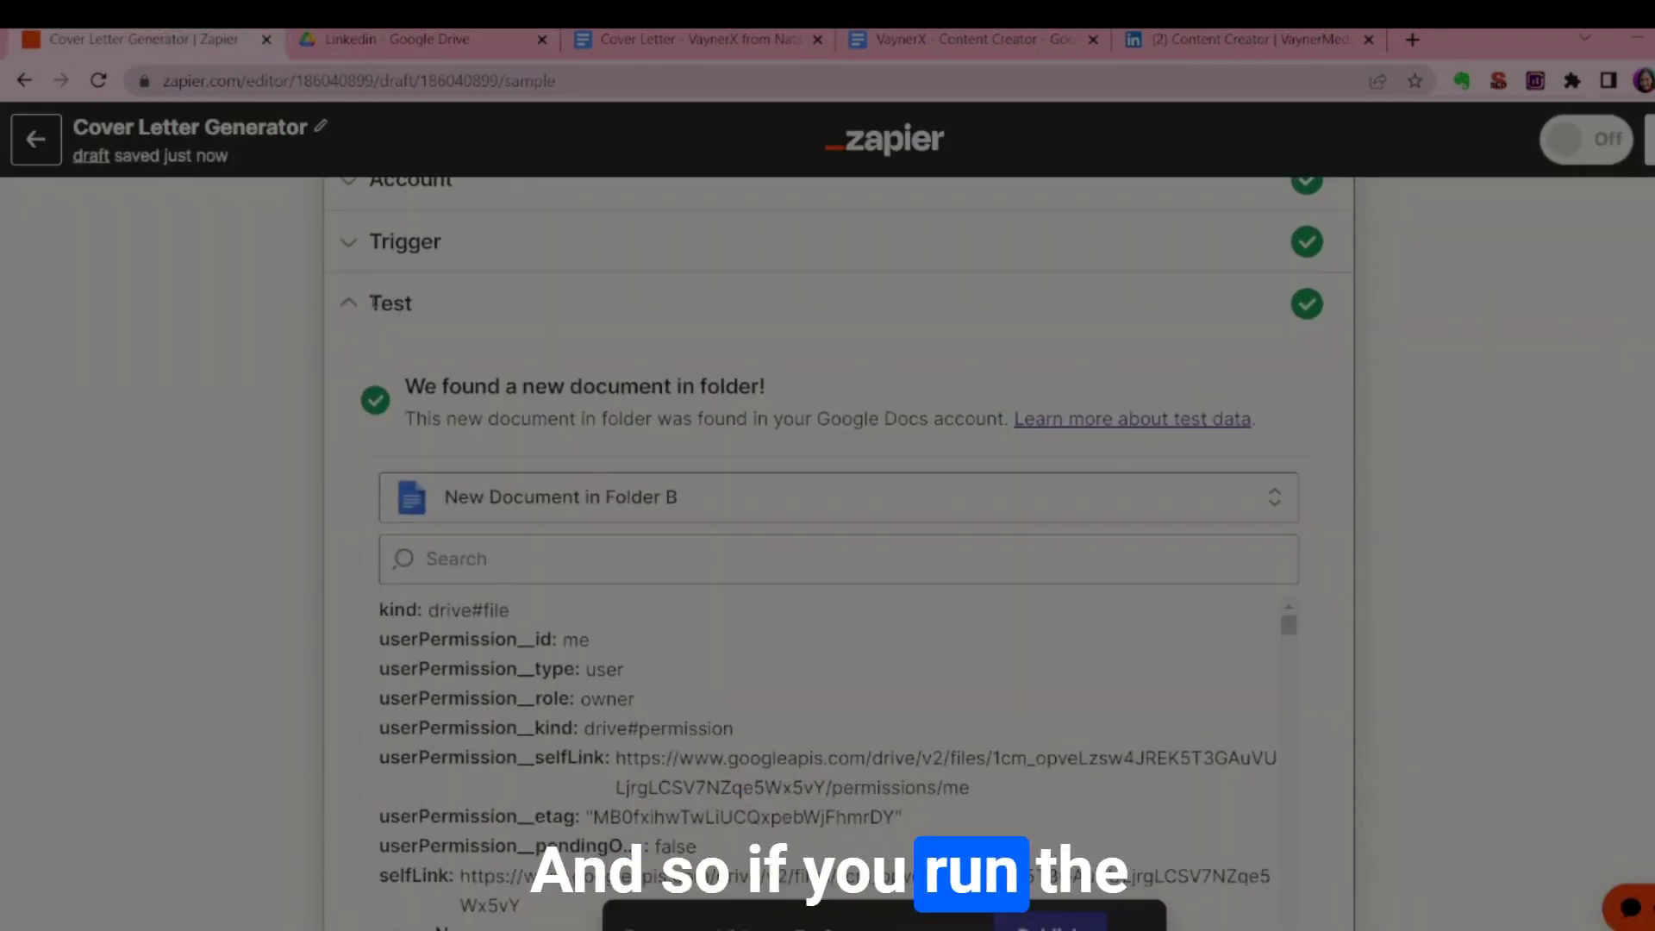
pyautogui.moveTo(405, 387); pyautogui.dragTo(765, 389)
pyautogui.click(770, 440)
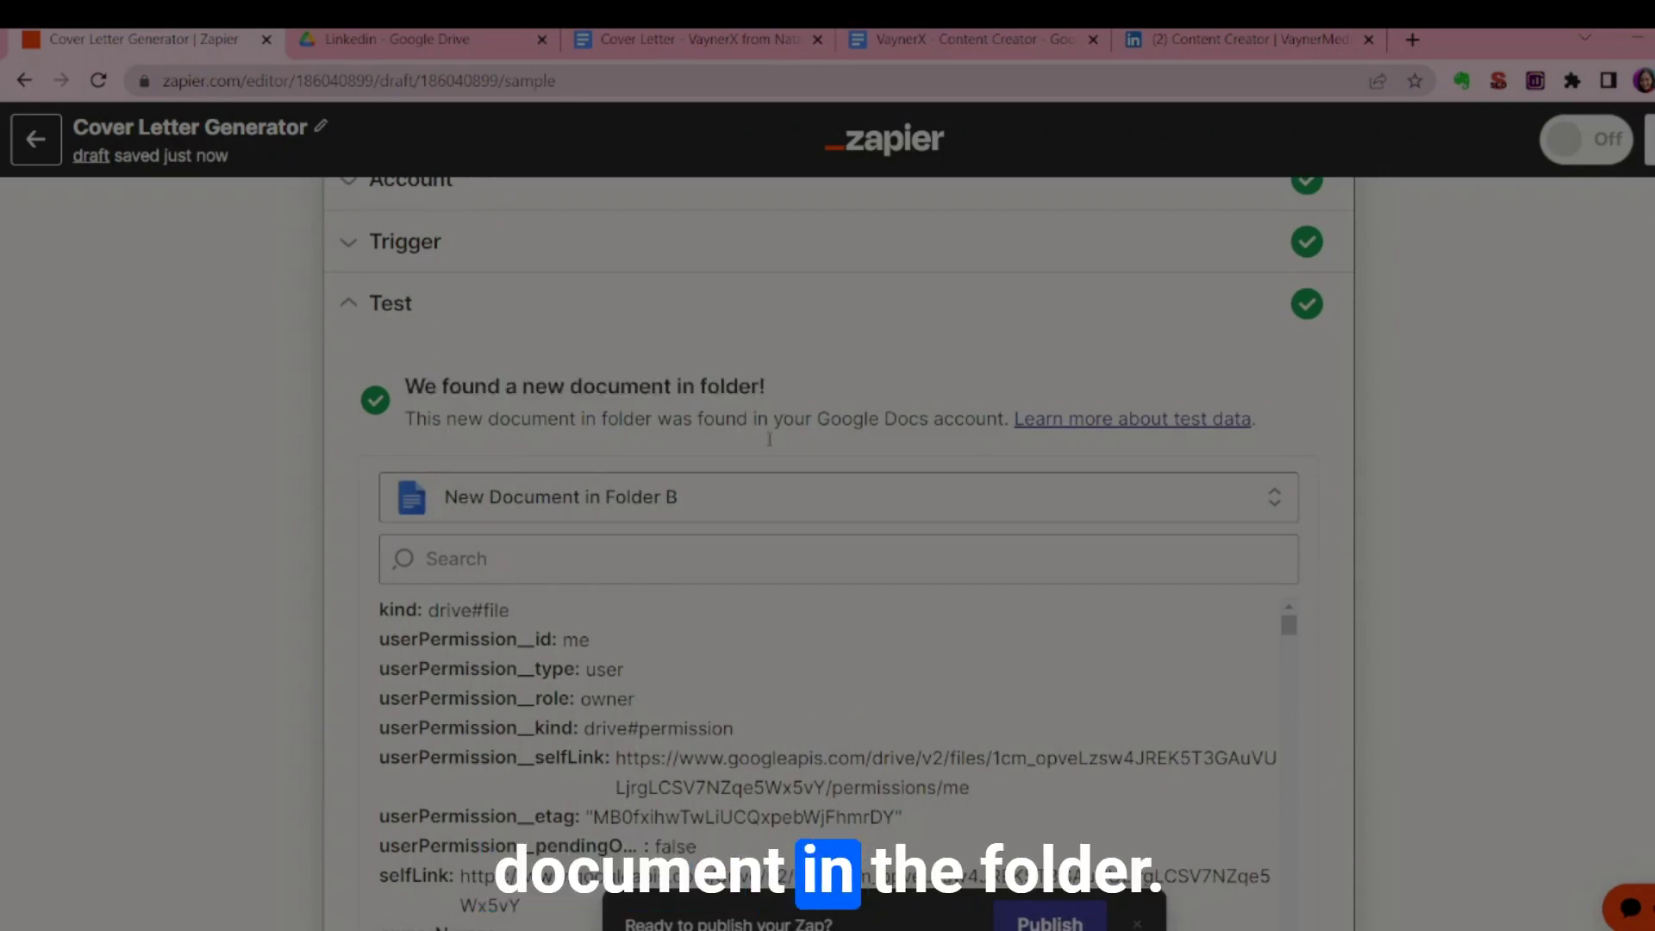
pyautogui.scroll(-7, 770, 439)
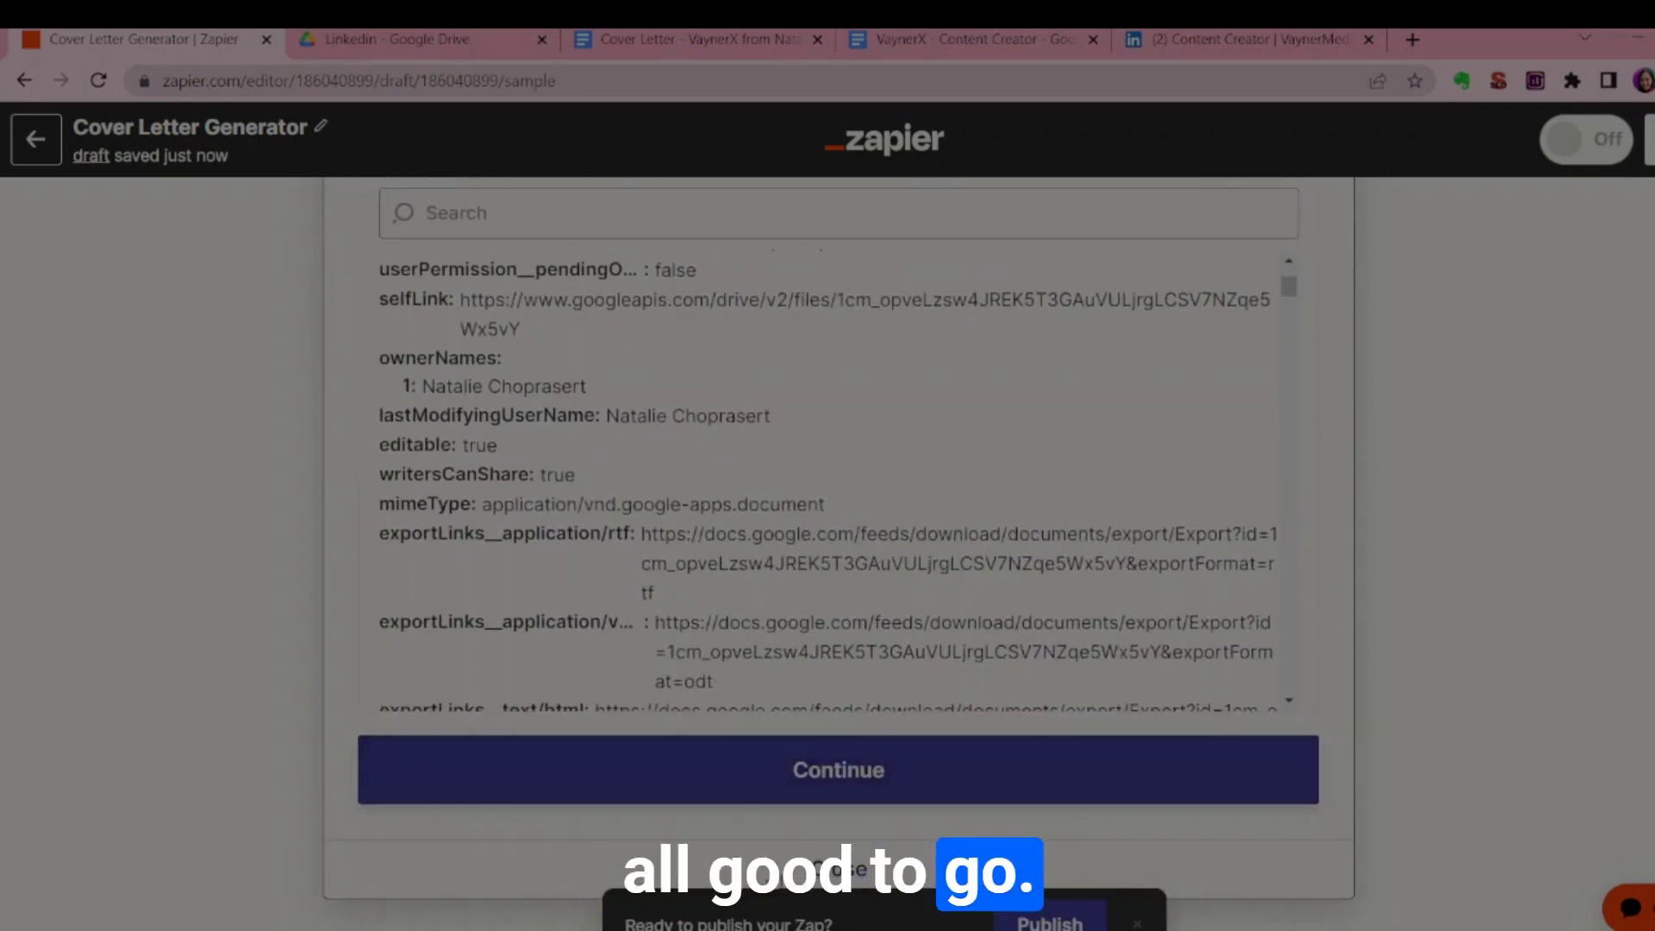
pyautogui.click(681, 770)
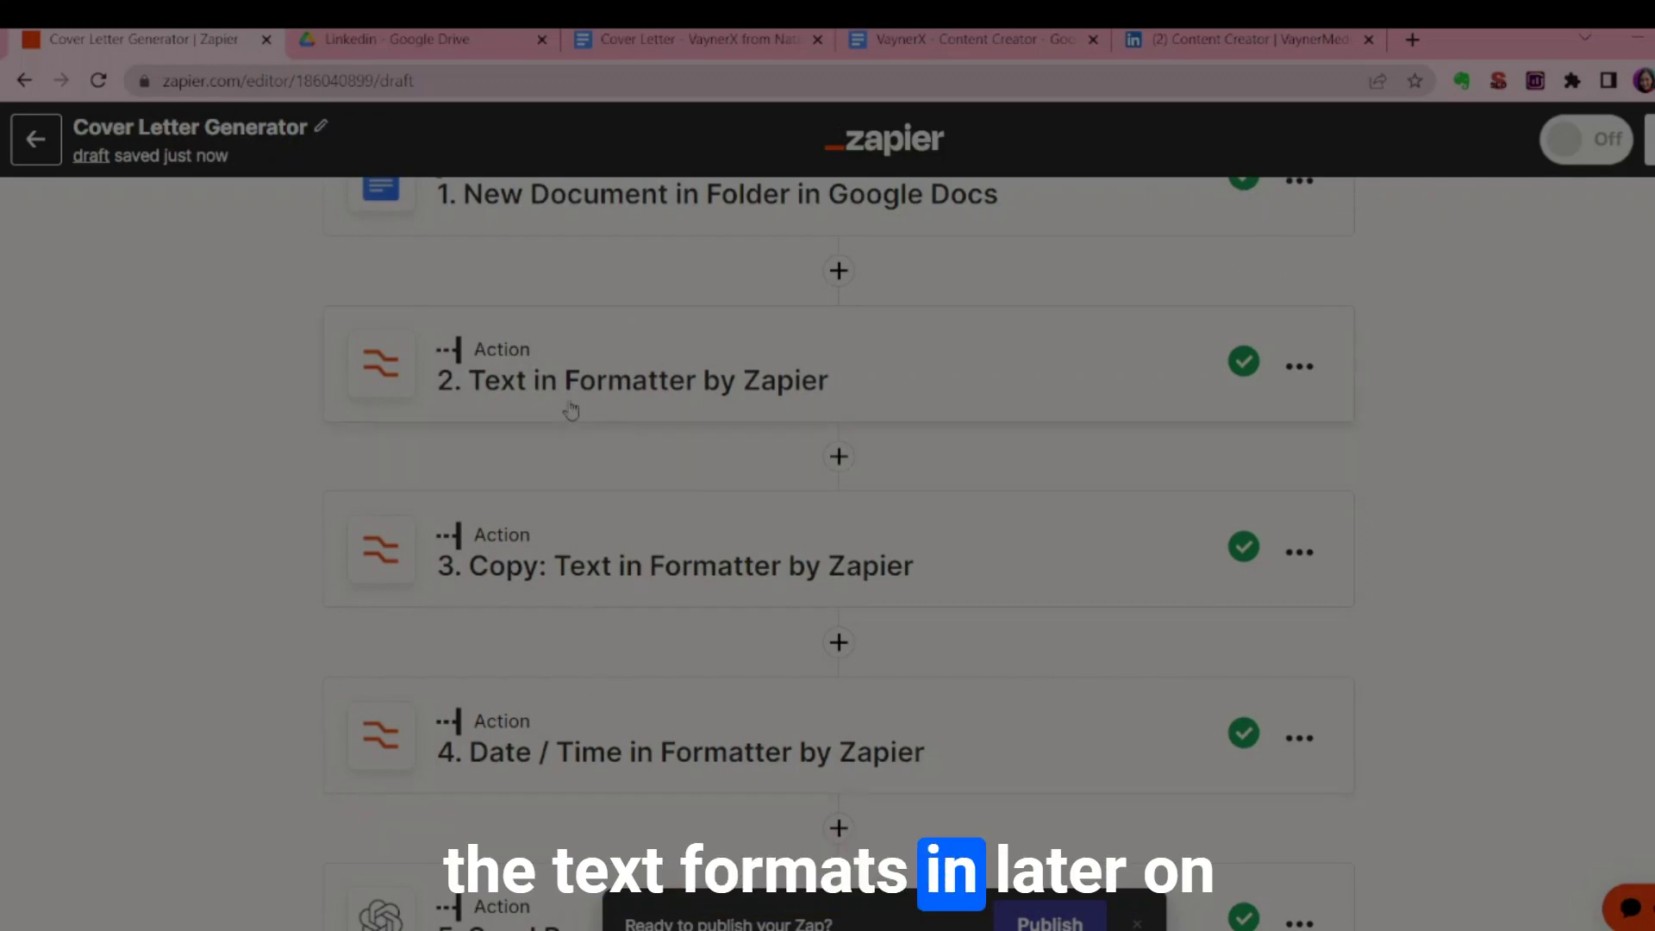
# - Open the Send Prompt in OpenAI (GPT-3 & DALL·E) step and select Send Prompt as its event
pyautogui.scroll(-2, 528, 818)
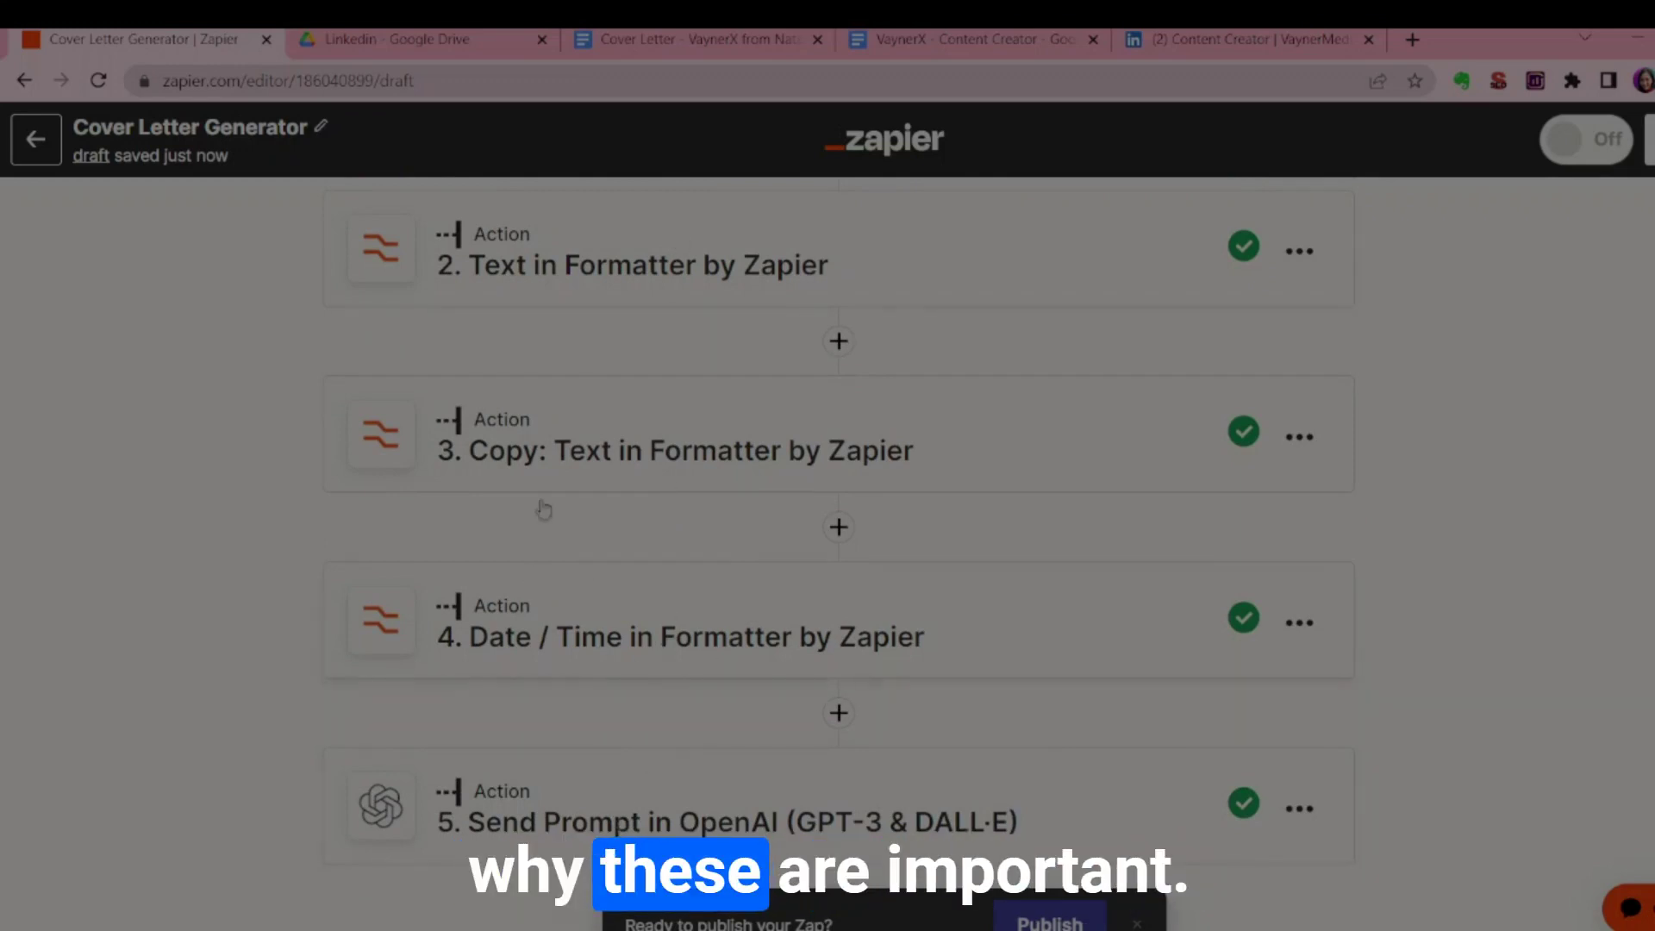
pyautogui.scroll(-3, 642, 373)
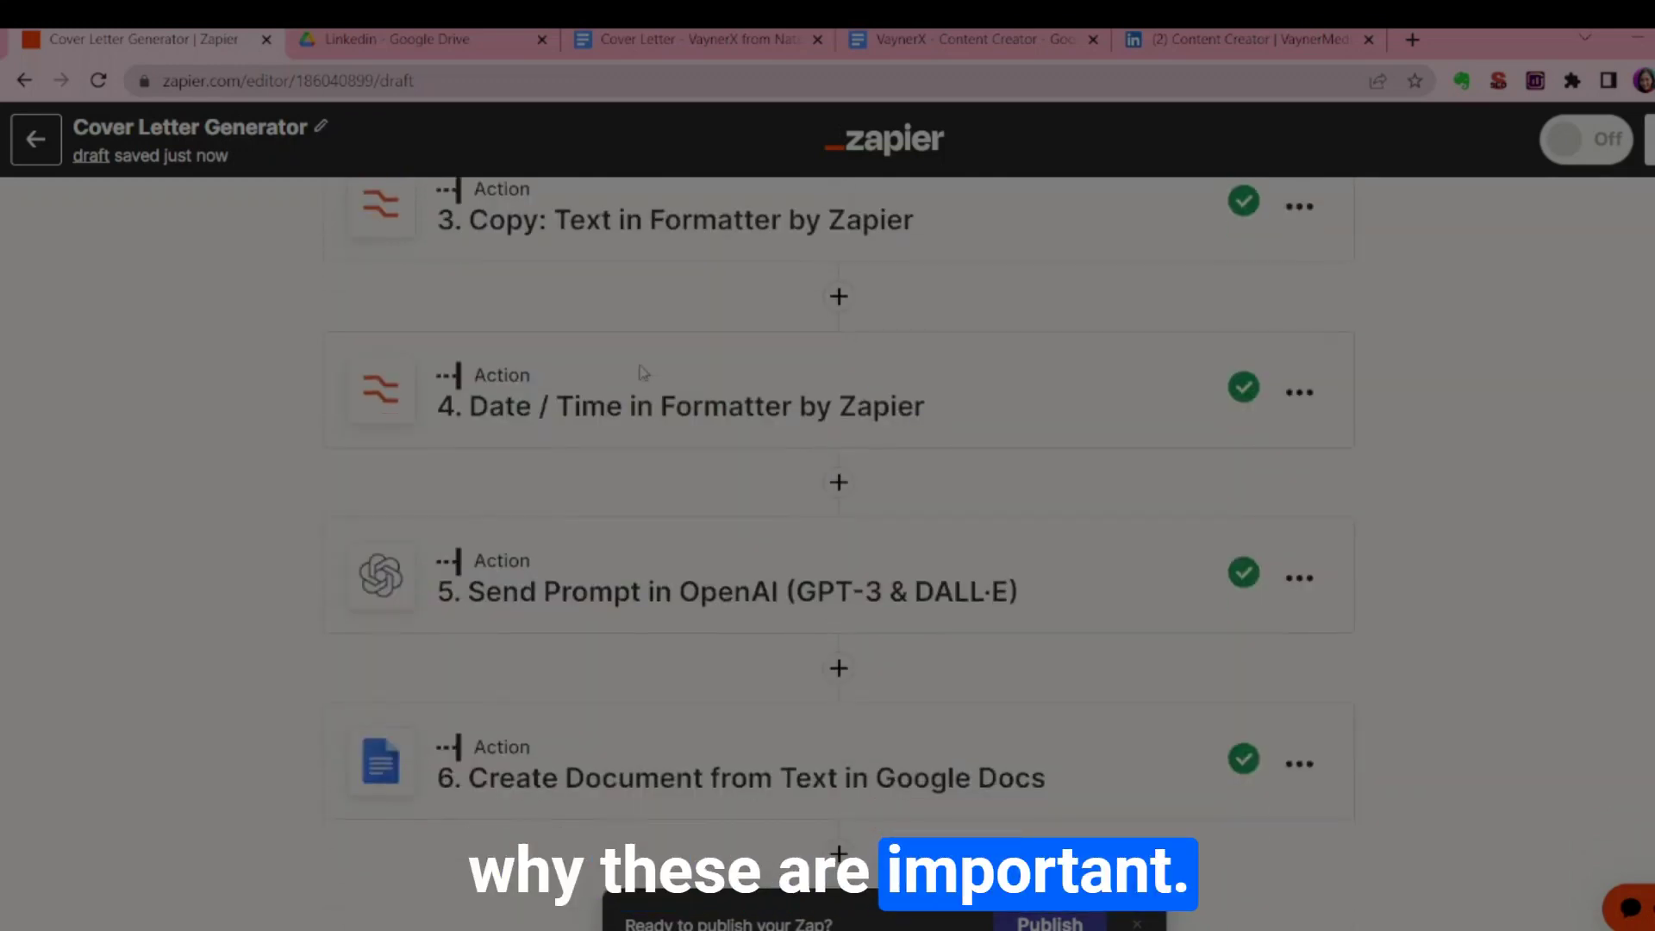
pyautogui.click(552, 614)
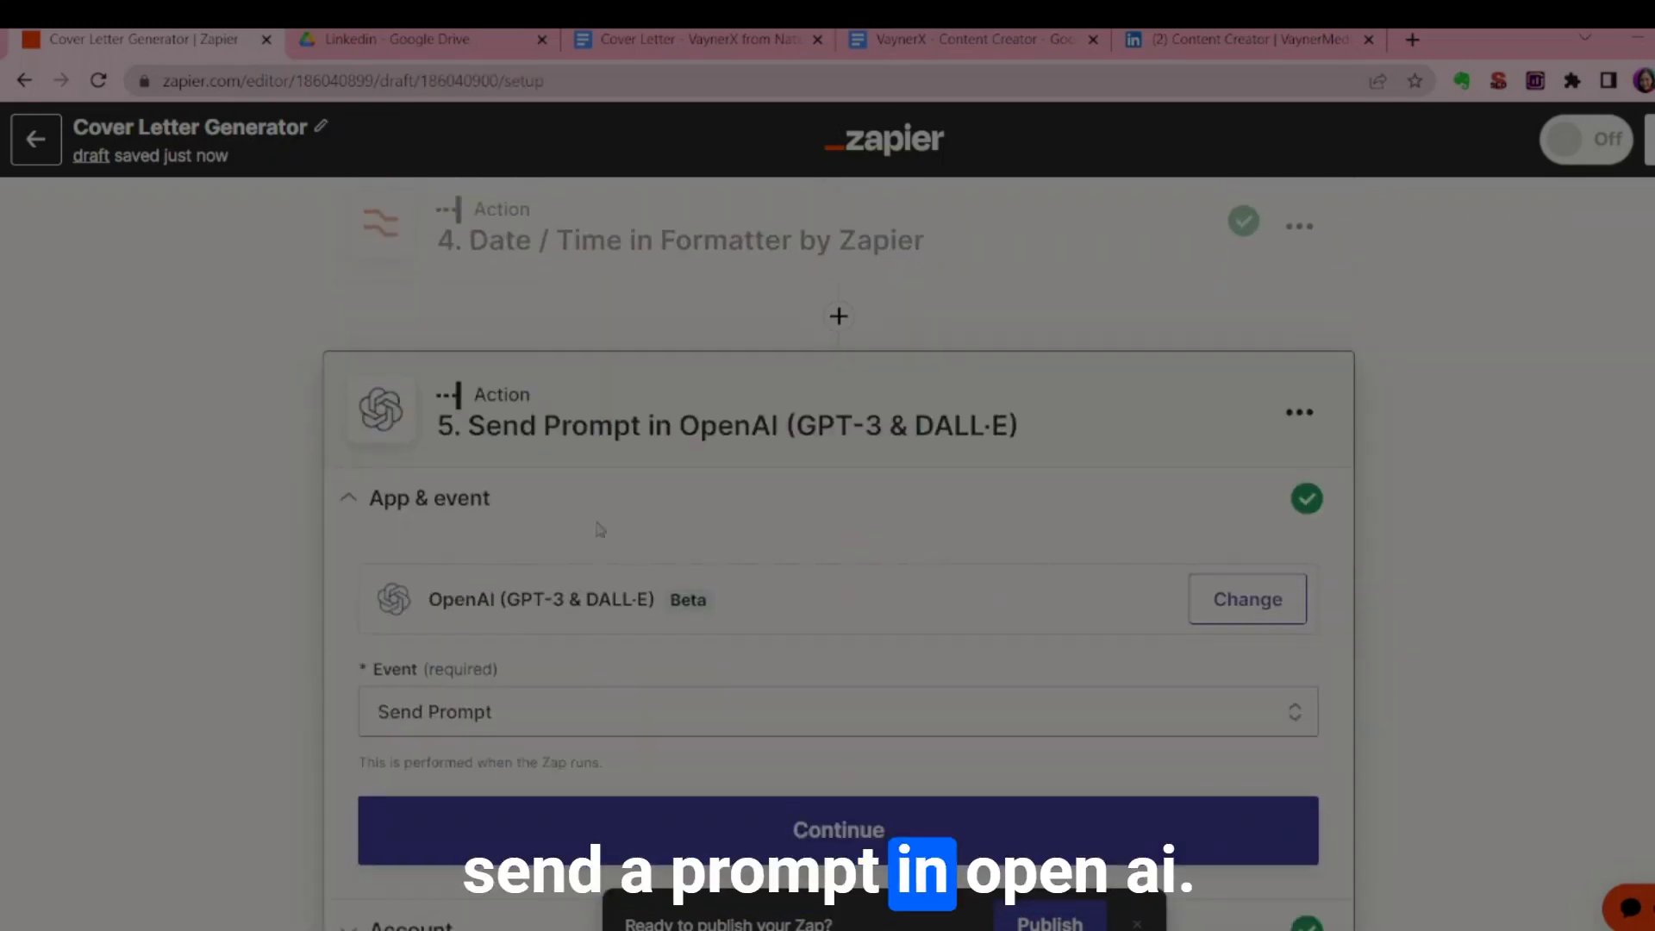
pyautogui.scroll(-3, 600, 530)
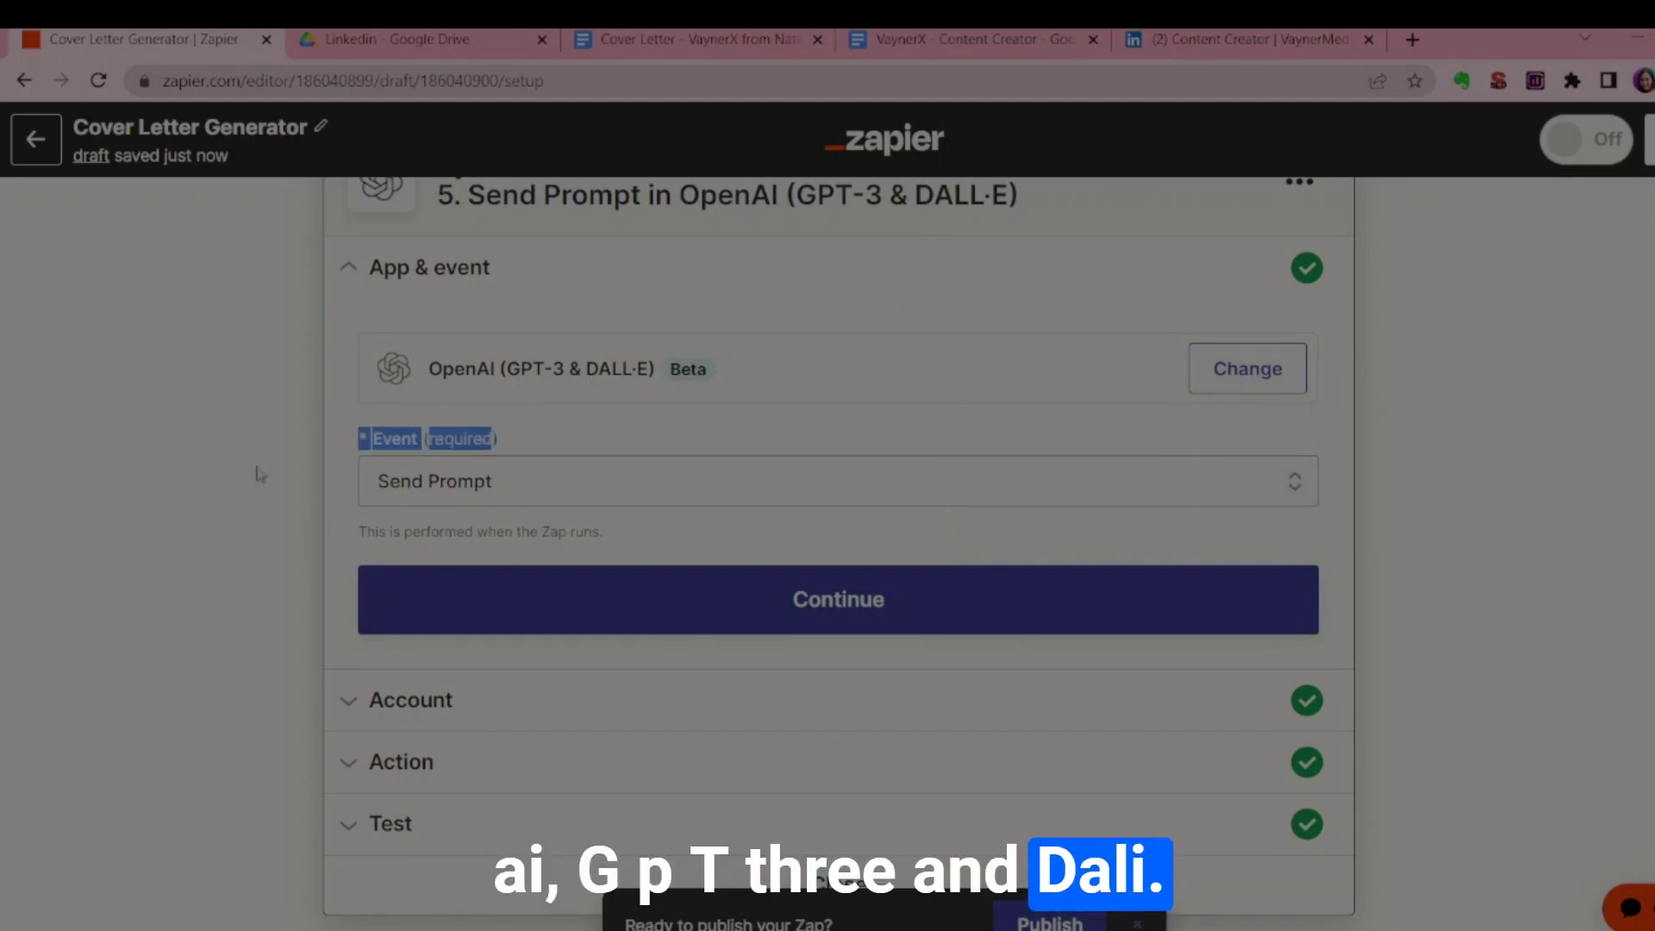
pyautogui.click(448, 481)
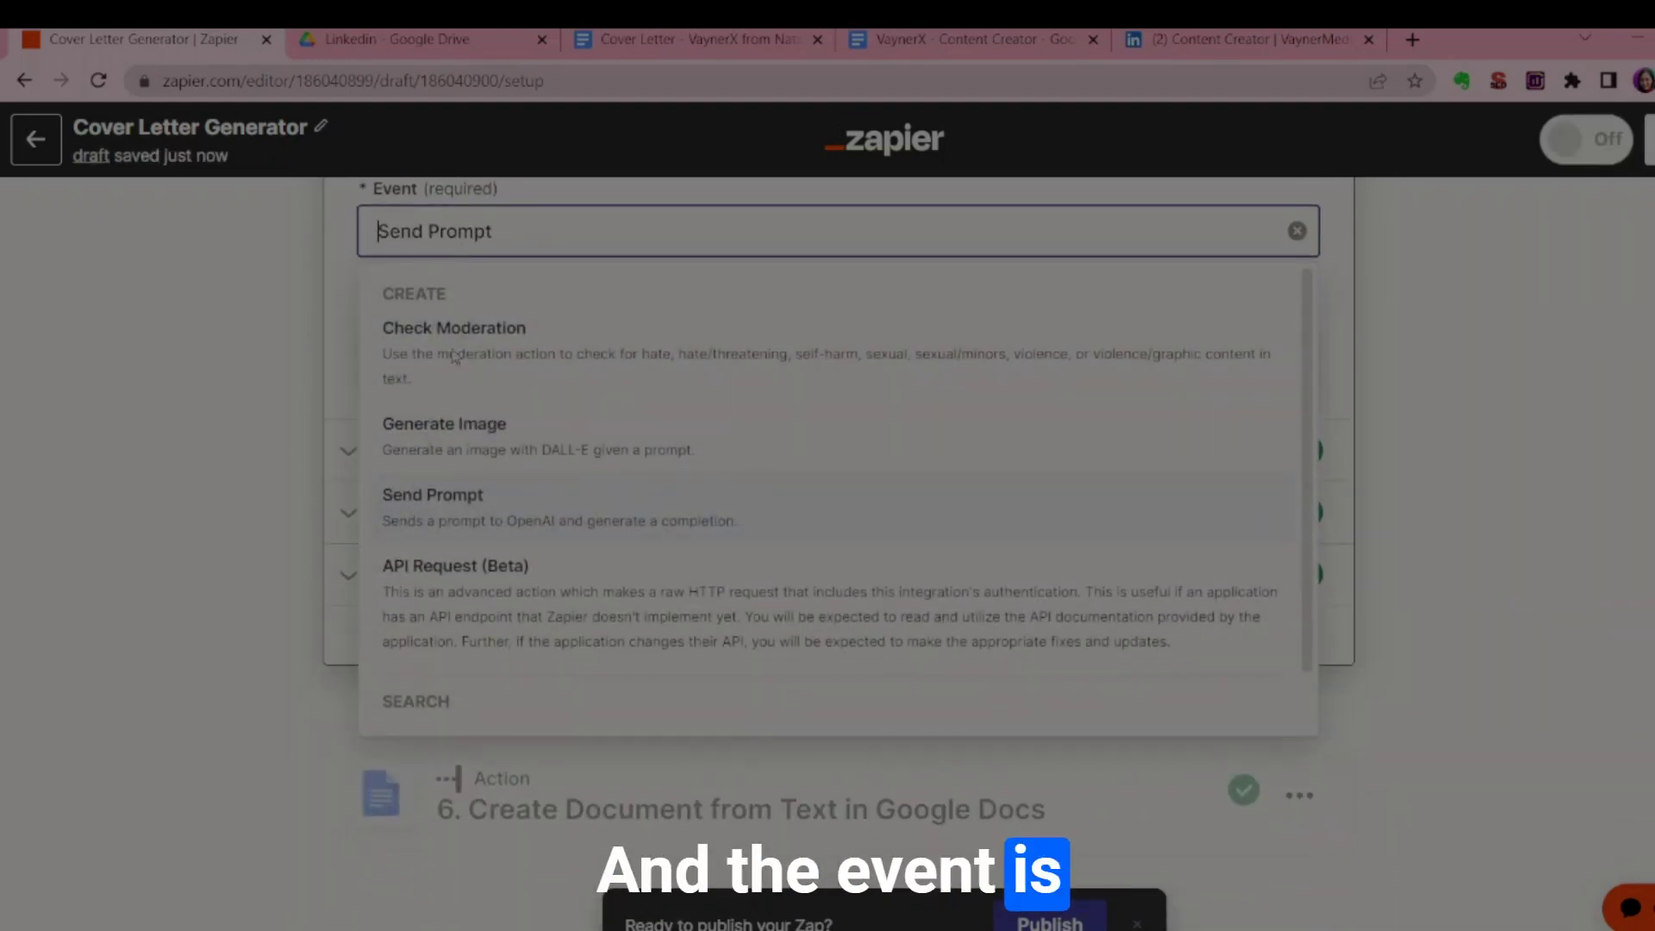
pyautogui.click(445, 495)
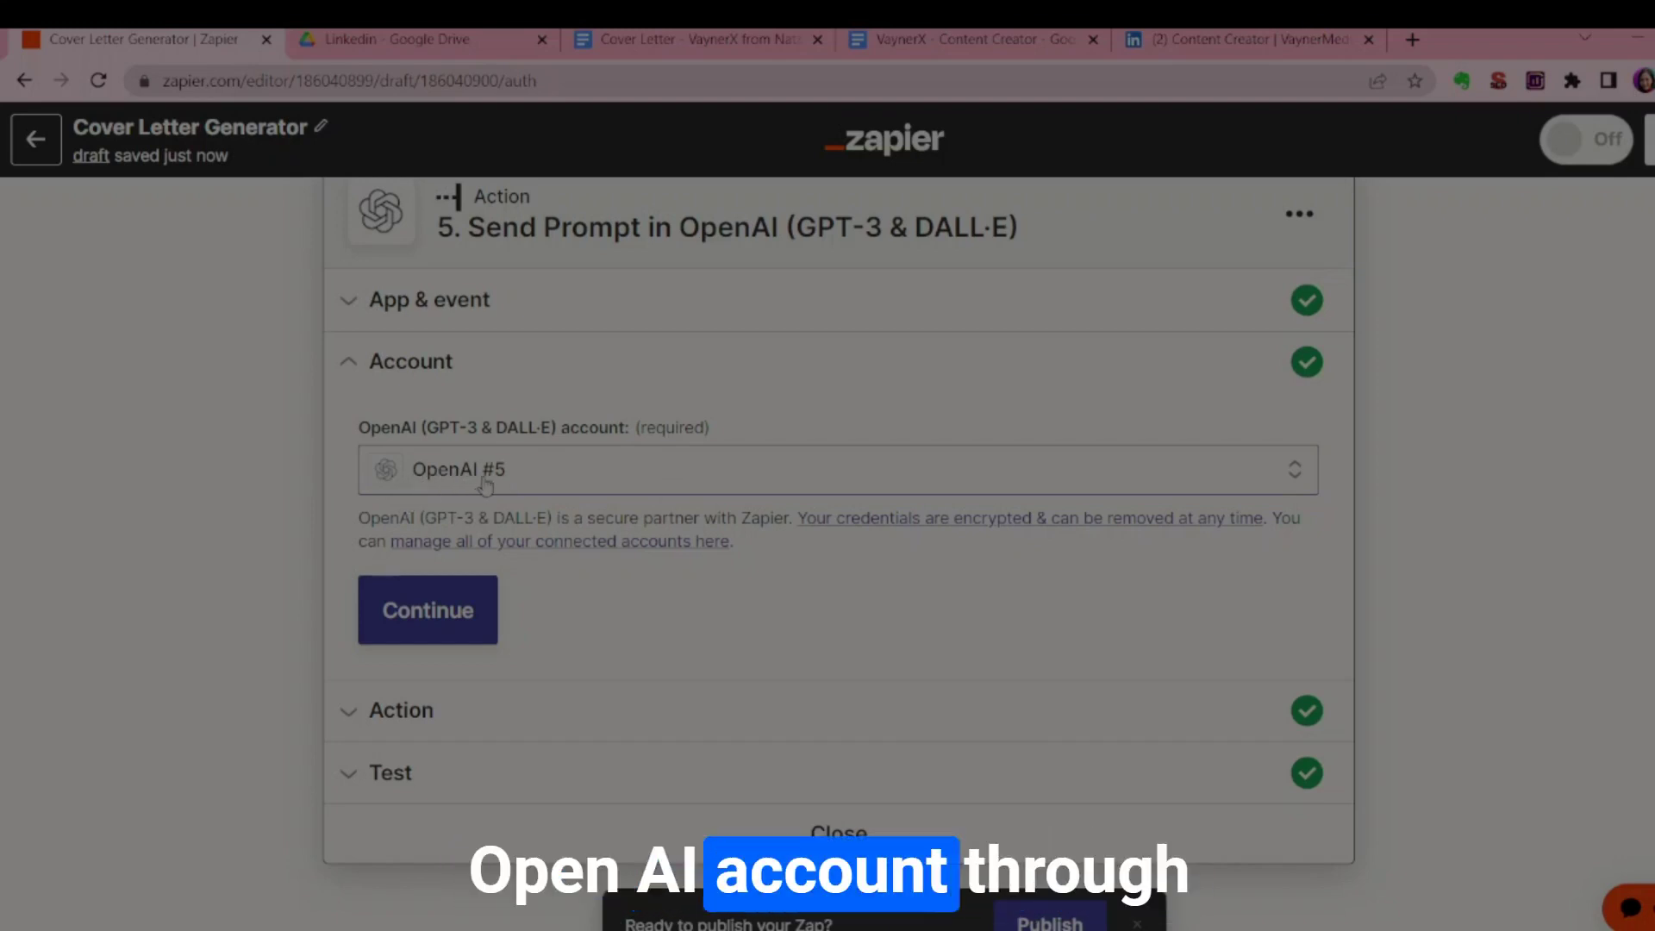
# - Open the OpenAI step's action settings and review the model and the cover letter prompt text
pyautogui.click(437, 721)
pyautogui.scroll(-3, 538, 515)
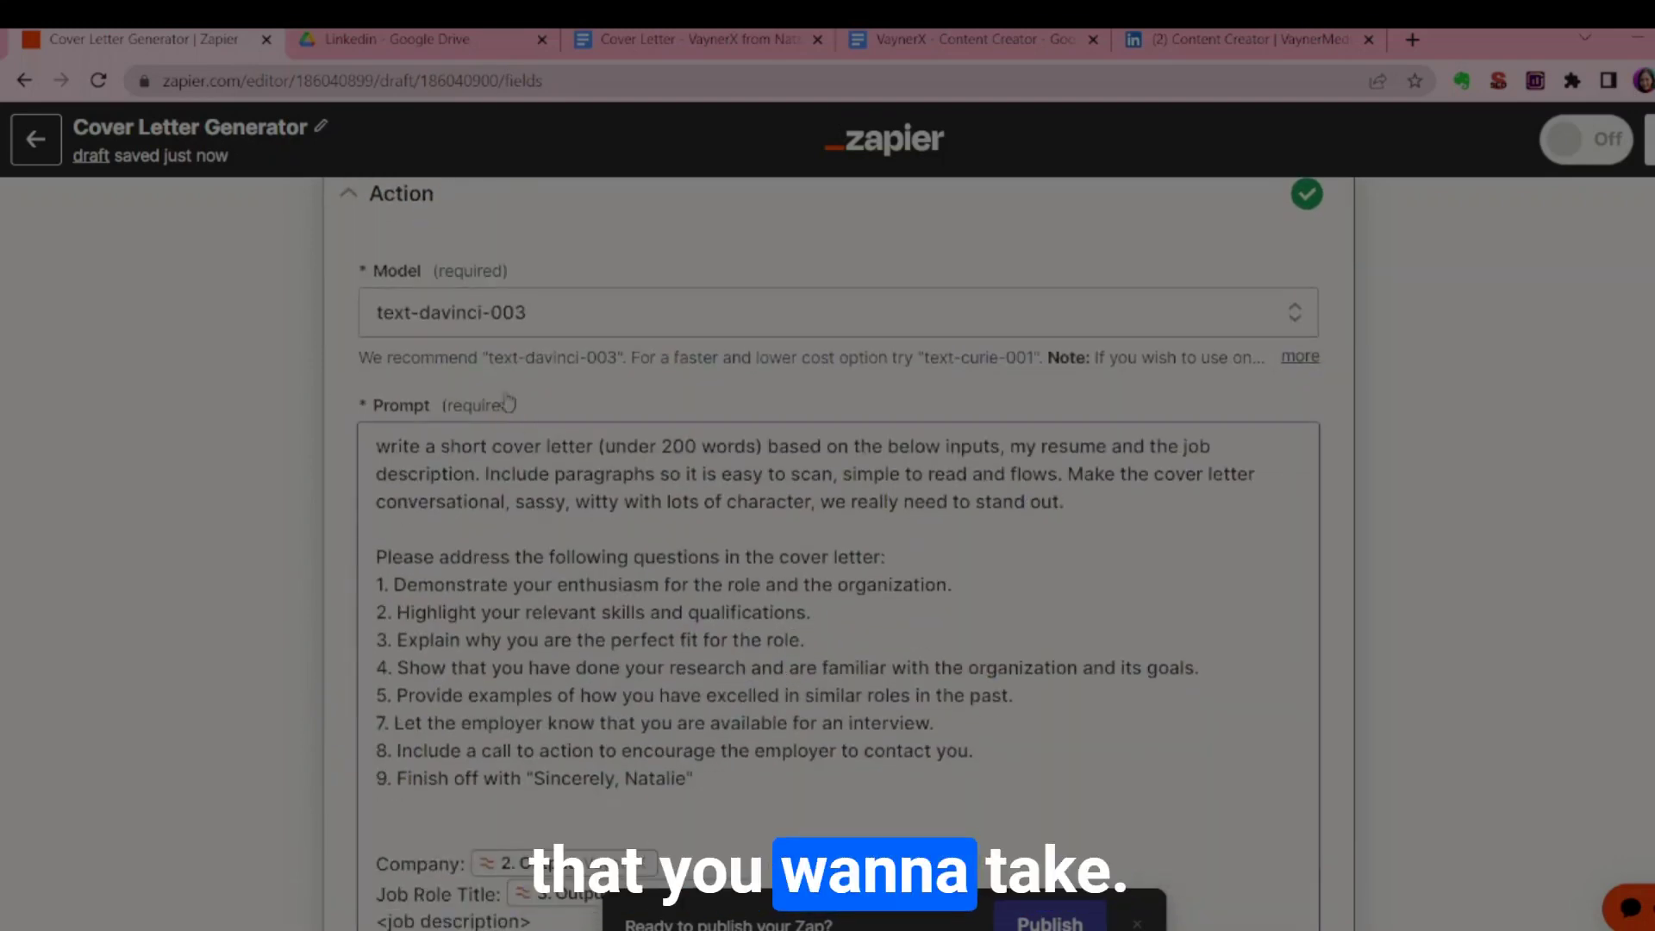
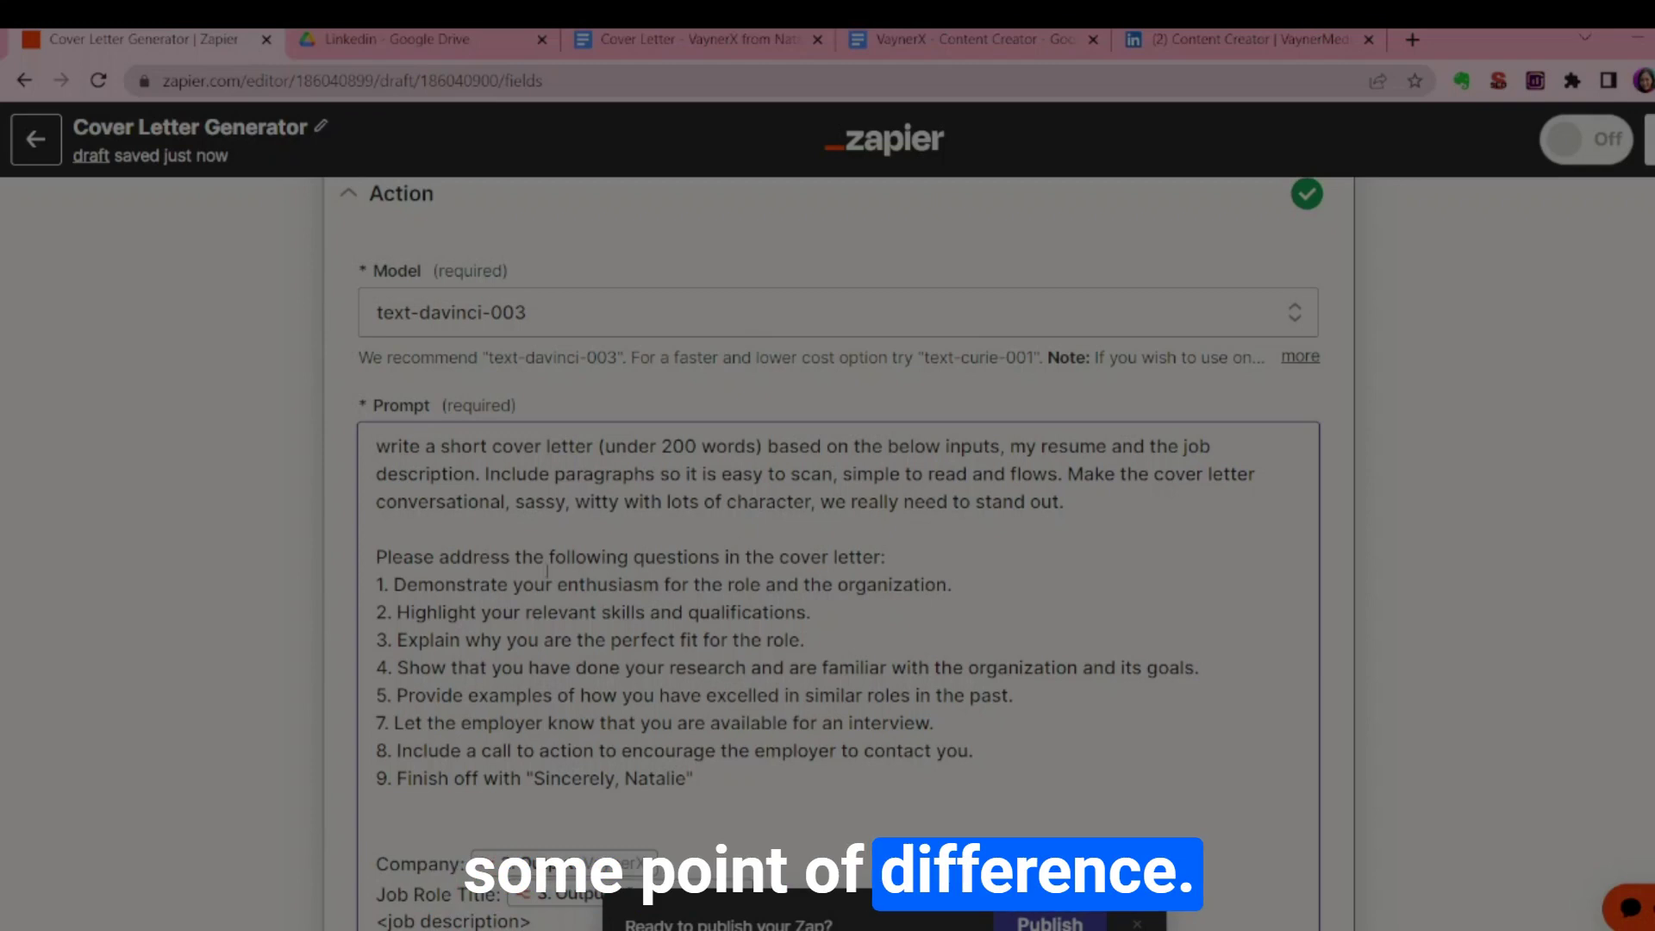
pyautogui.scroll(-2, 555, 572)
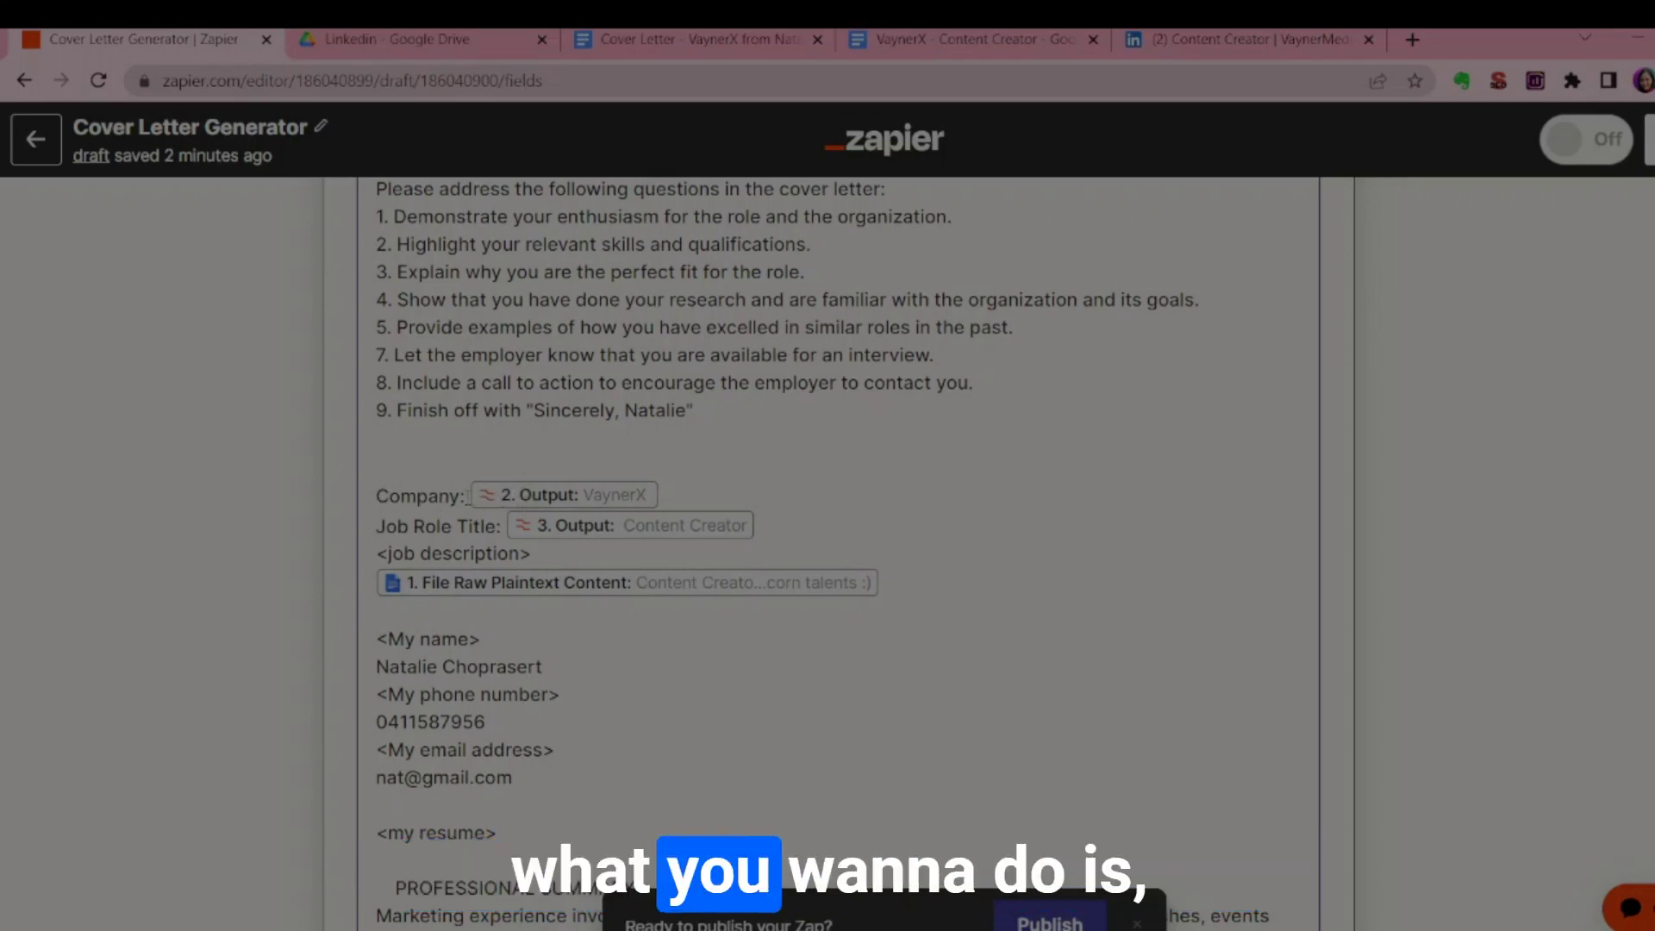
# - Remove the Company value from the prompt and reinsert it as the Output of step 2, Text in Formatter by Zapier
pyautogui.click(468, 498)
pyautogui.press('Delete')
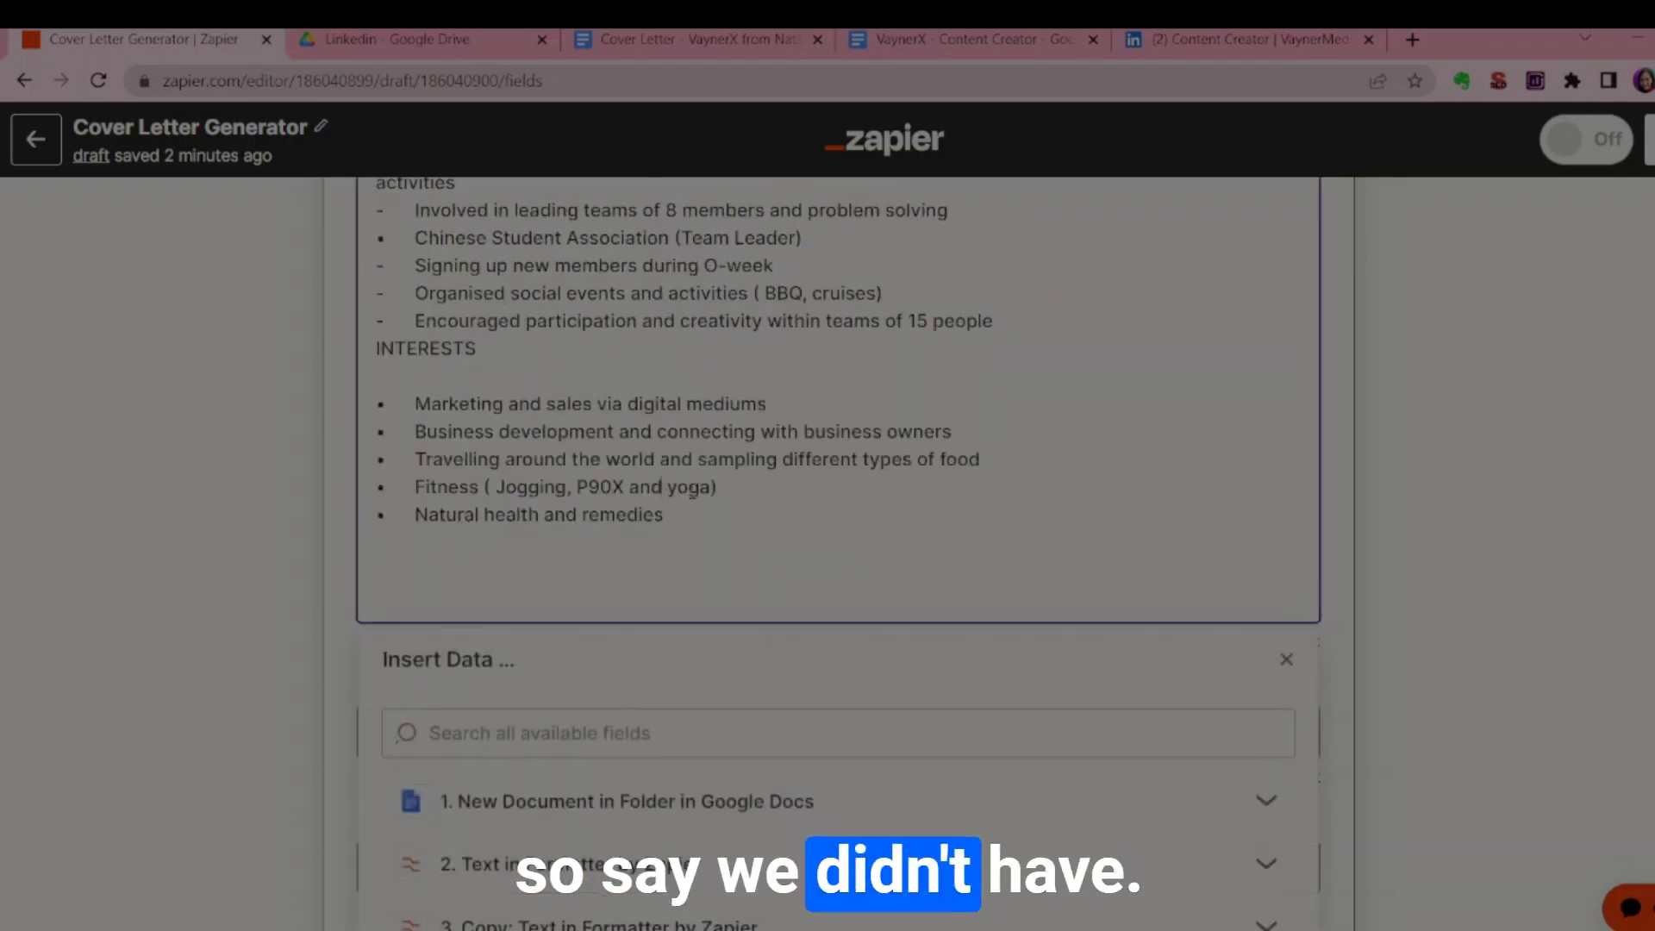
pyautogui.scroll(5, 690, 616)
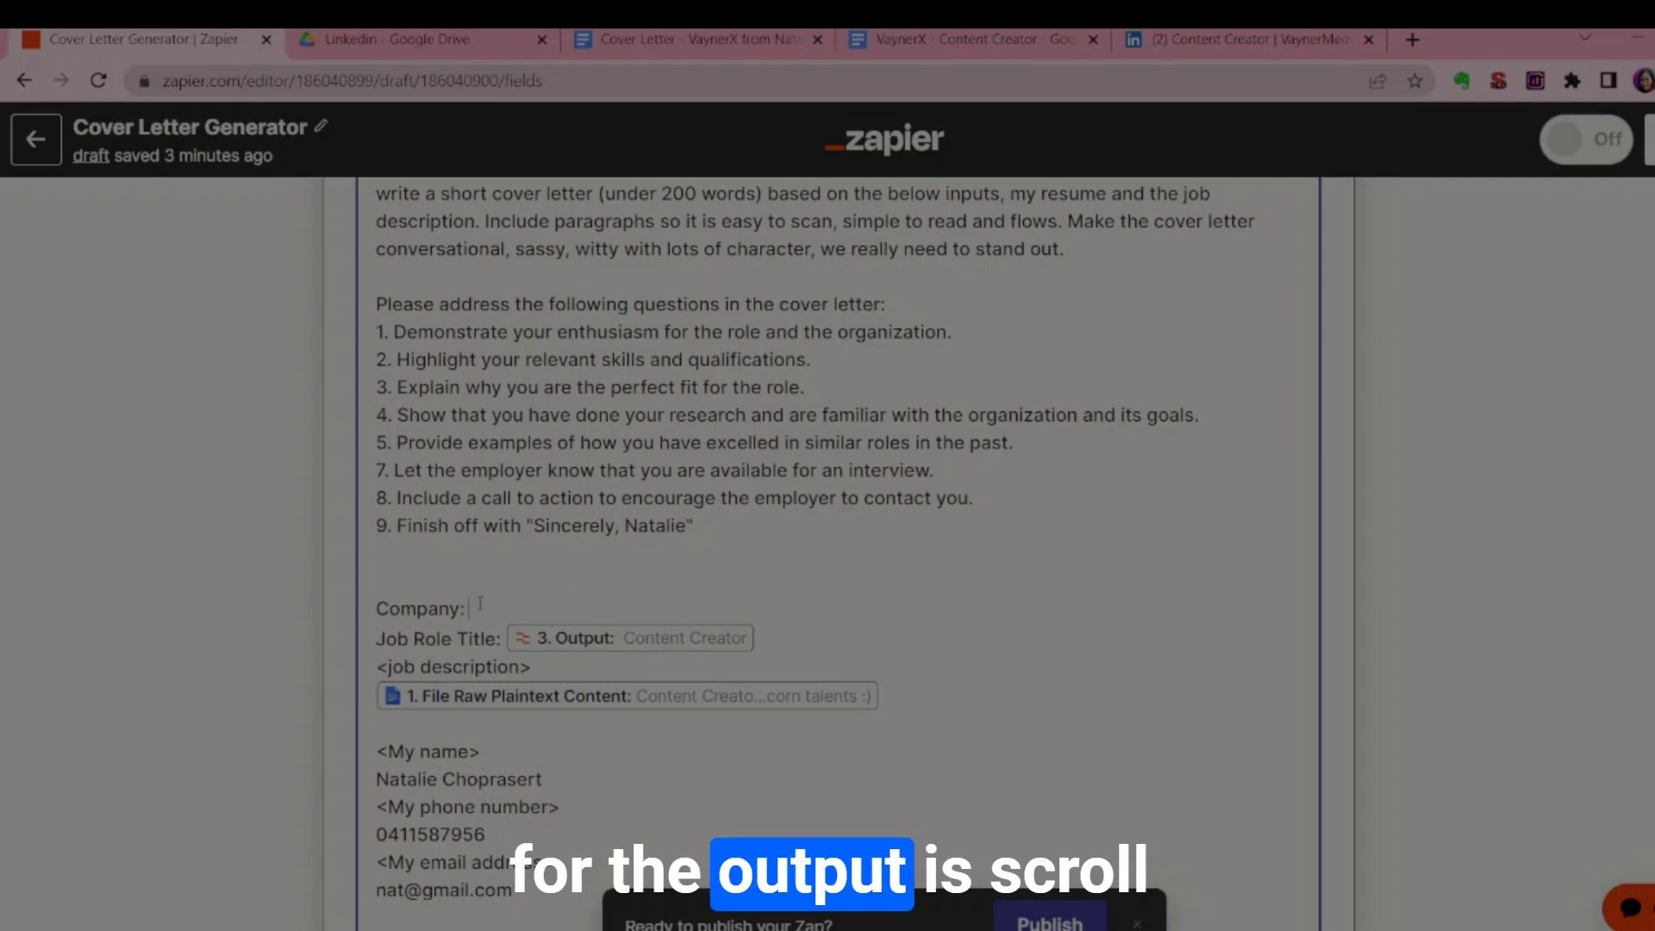
pyautogui.scroll(-2, 466, 606)
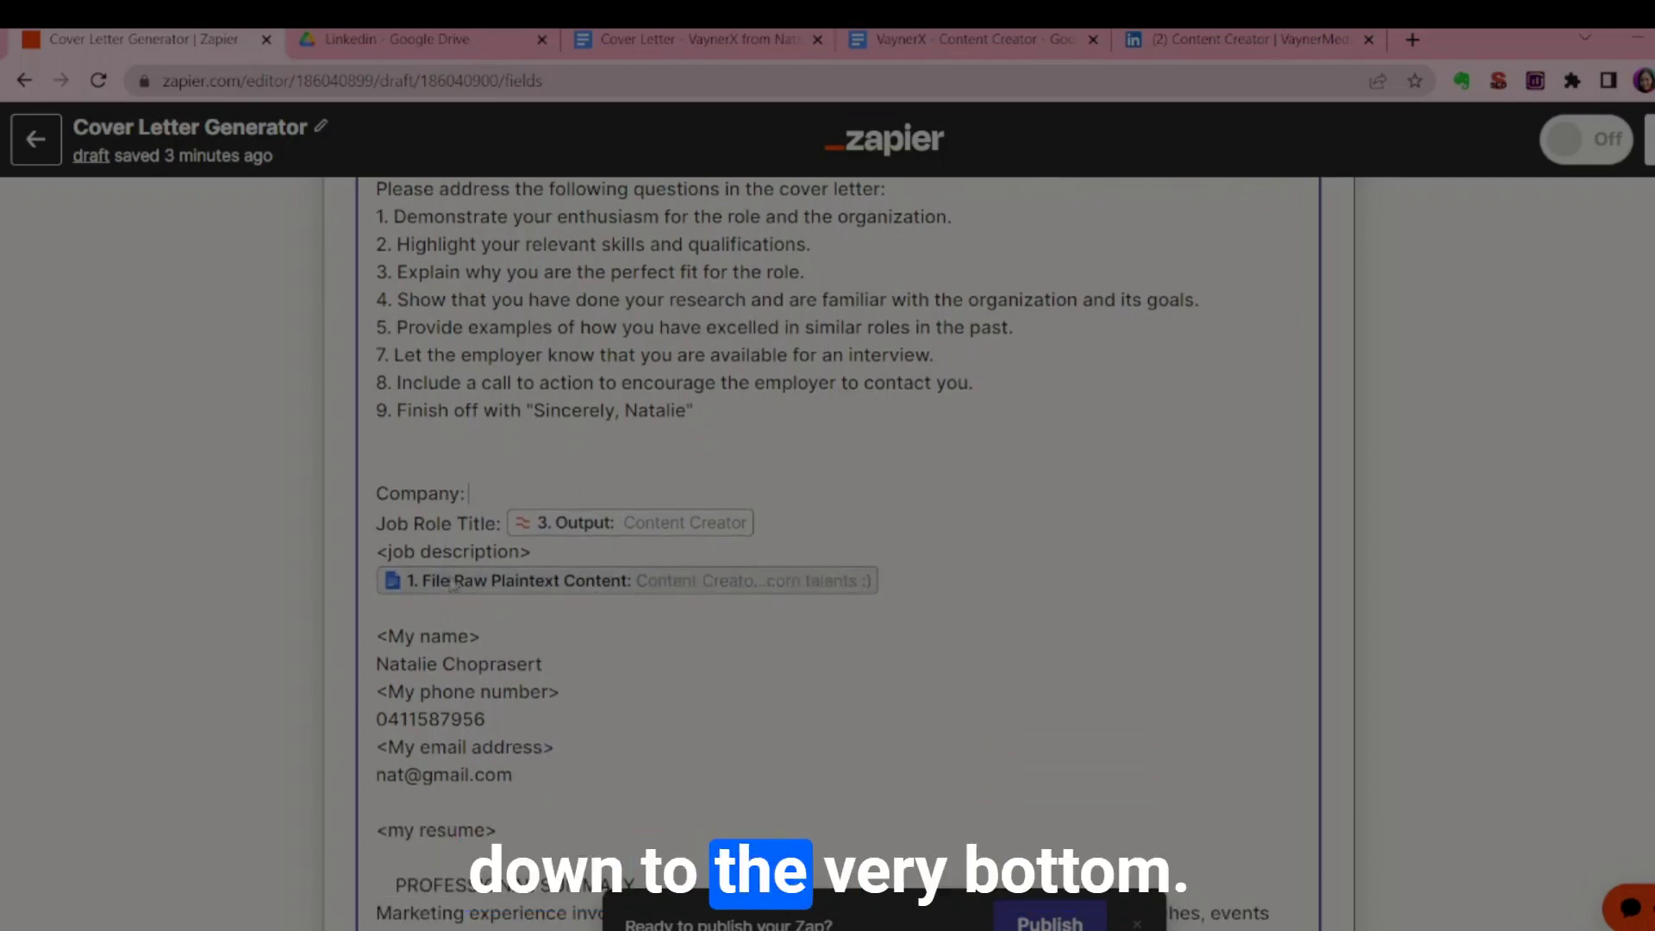
pyautogui.scroll(2, 503, 548)
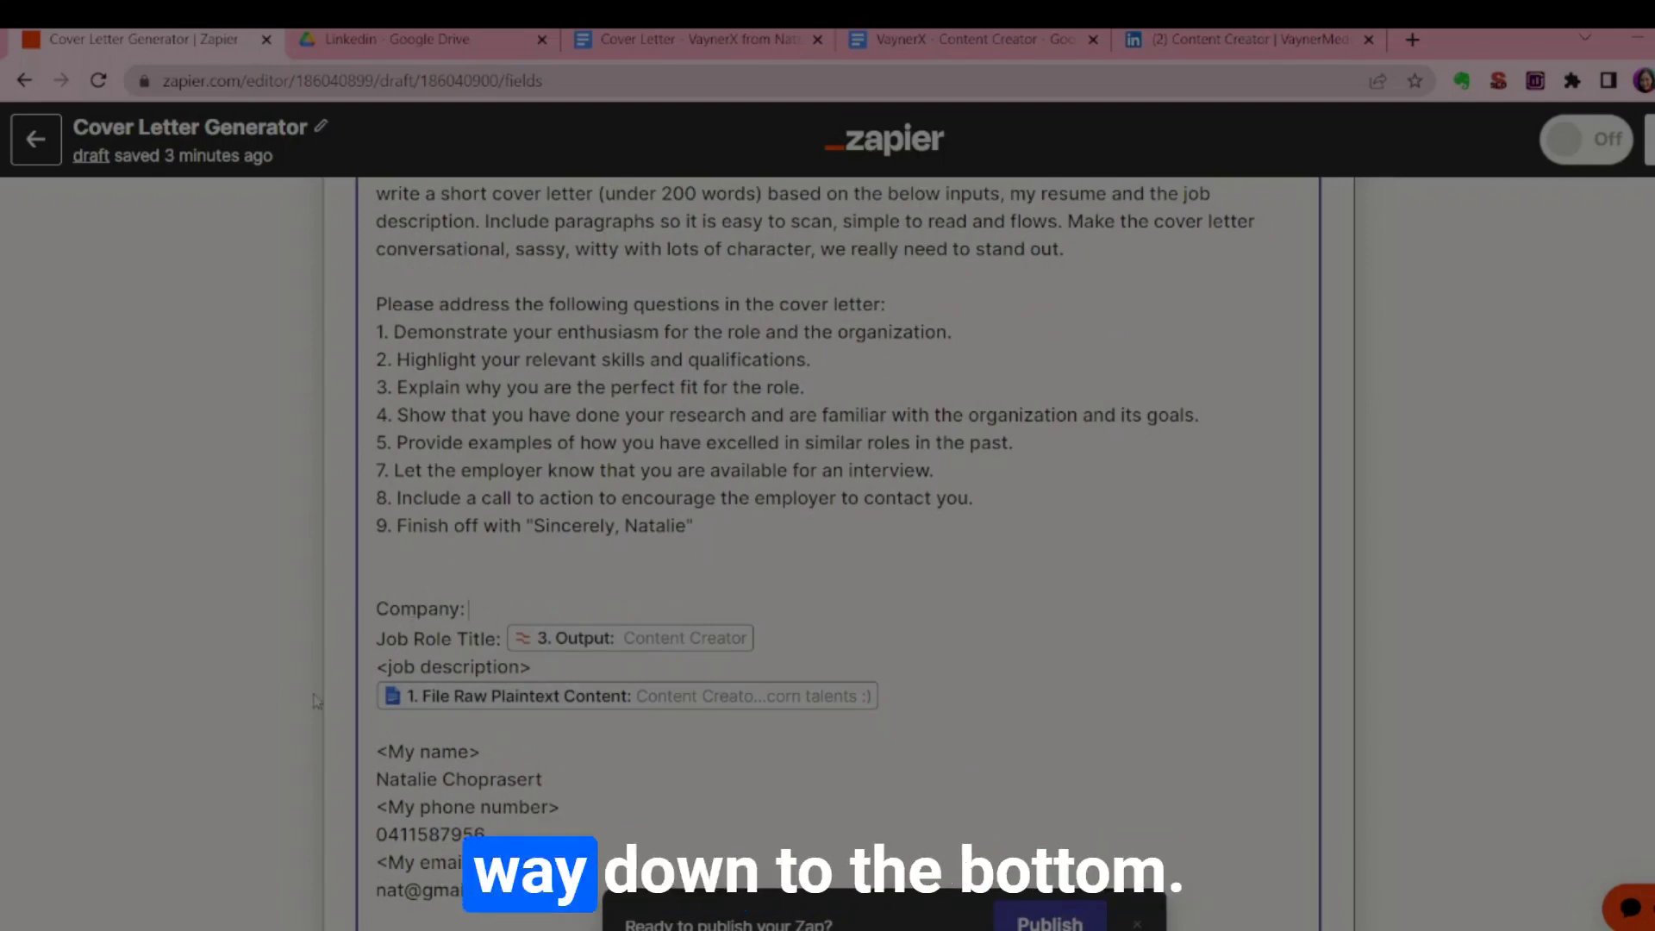
pyautogui.scroll(-10, 314, 700)
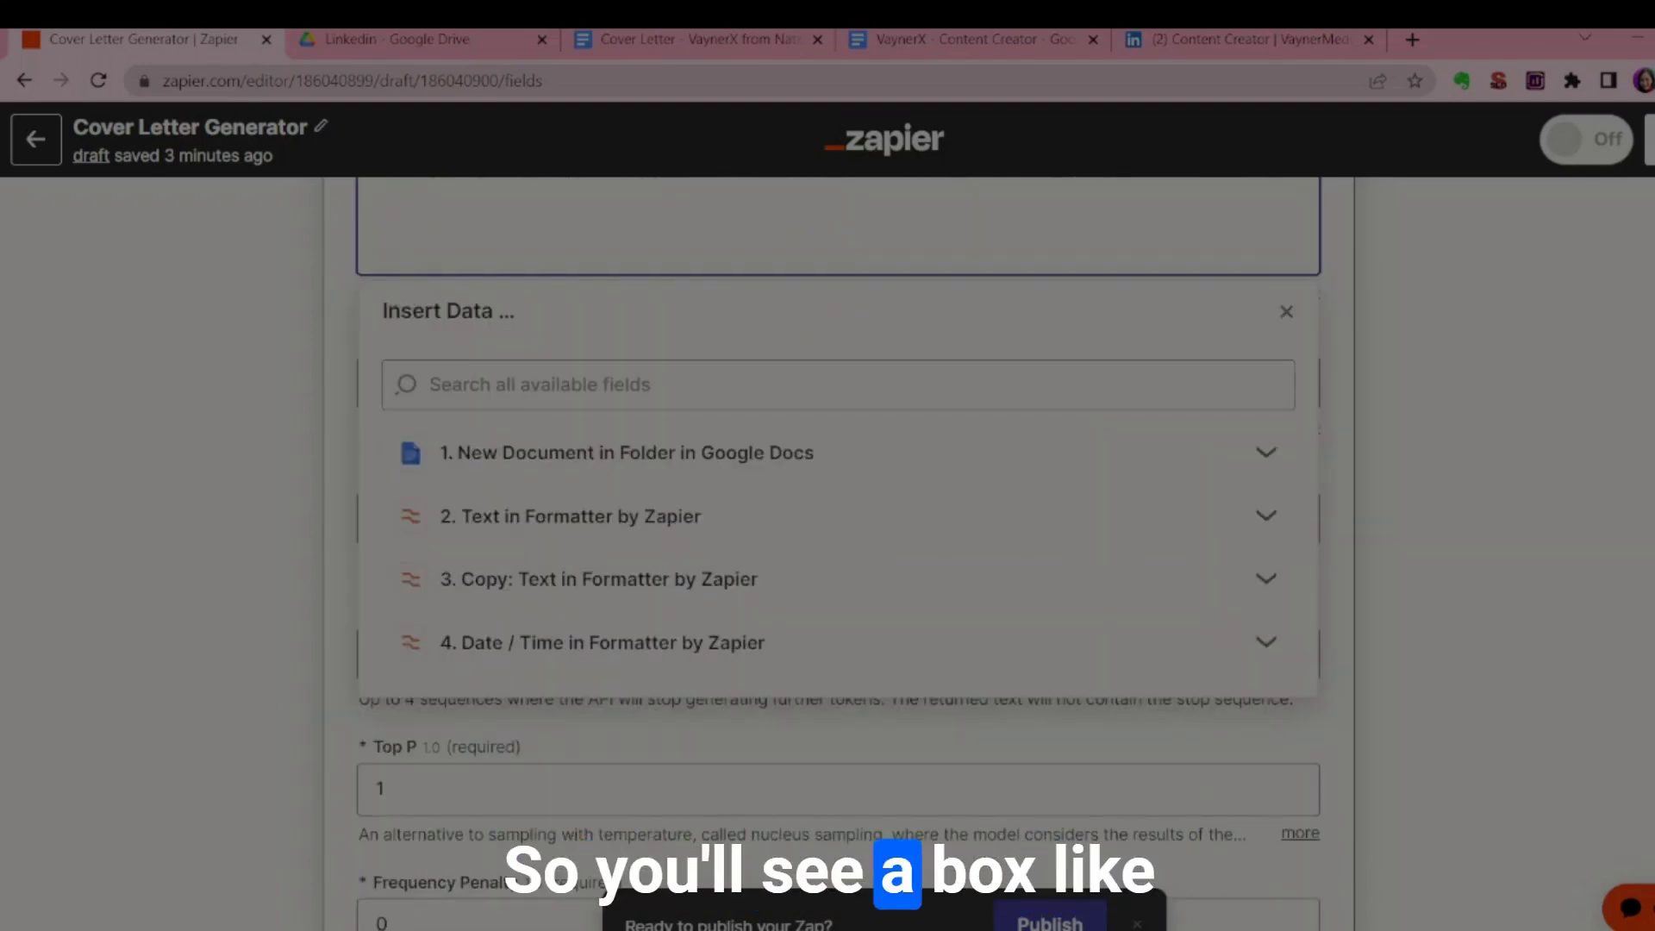
pyautogui.moveTo(381, 310); pyautogui.dragTo(507, 309)
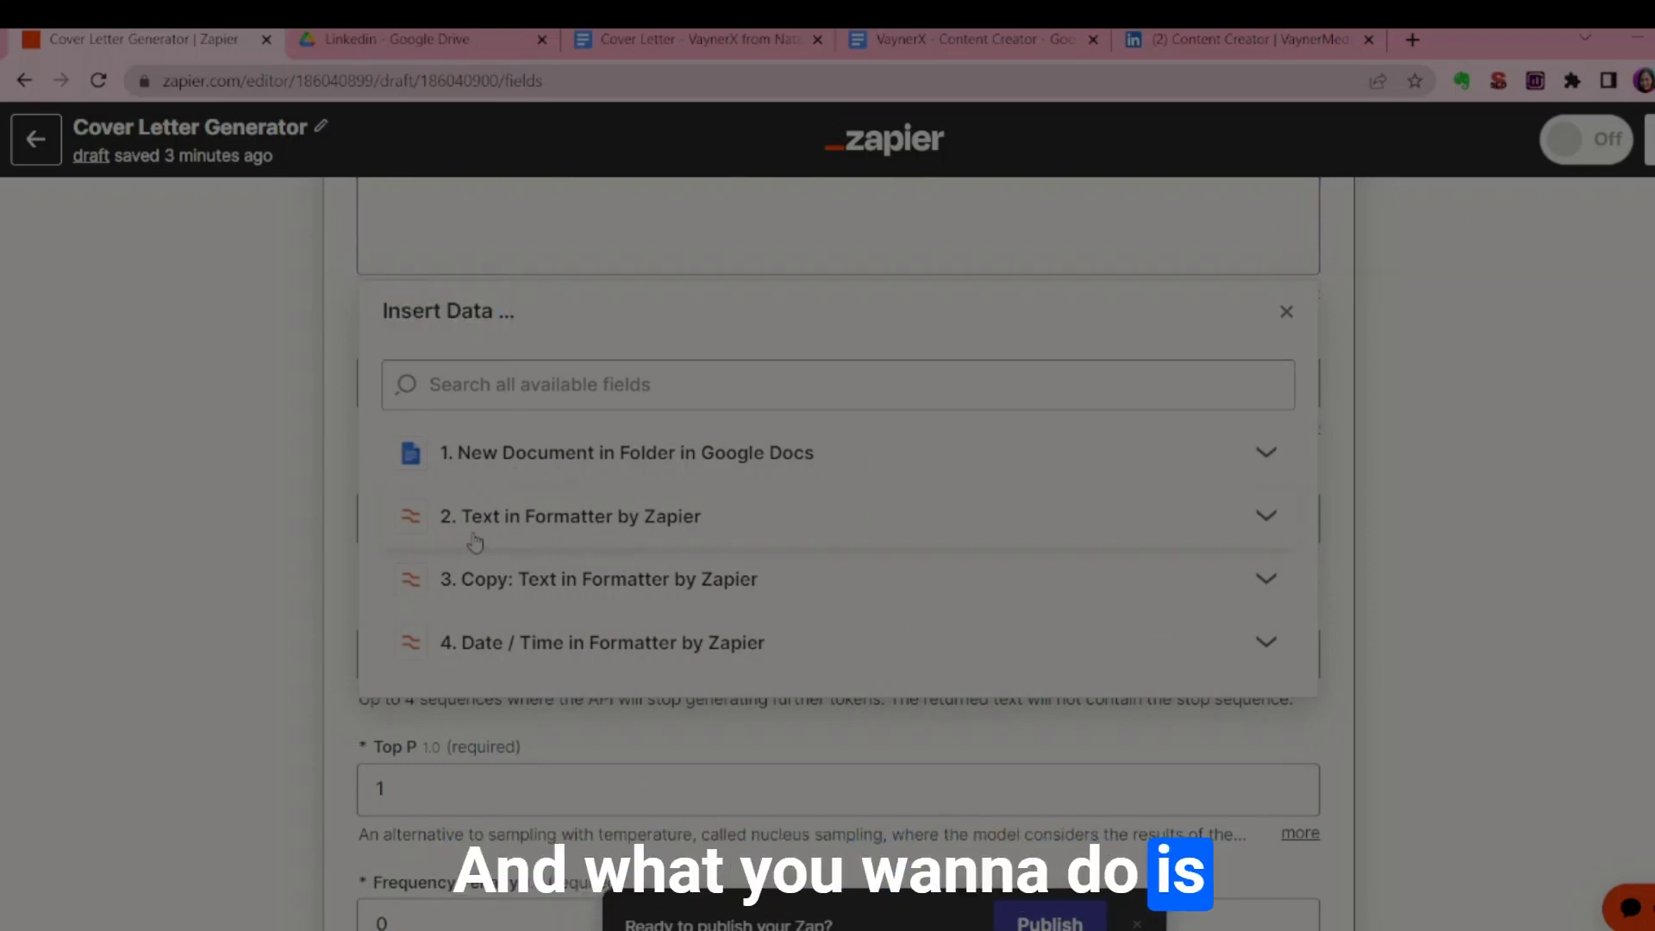
pyautogui.click(565, 535)
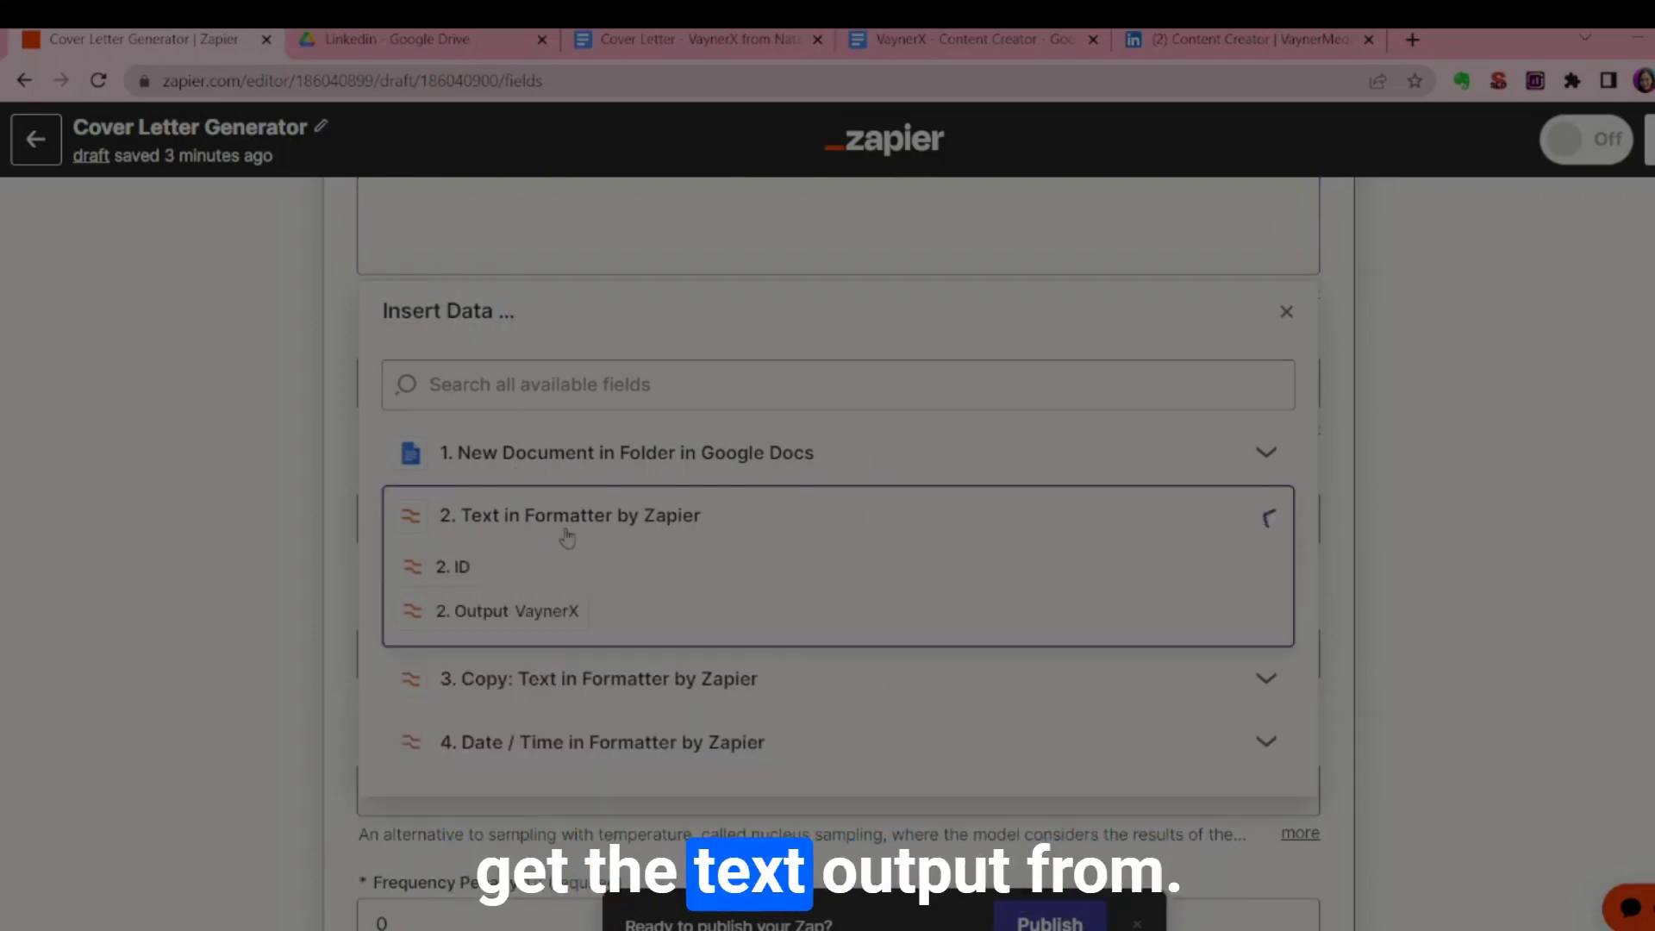
pyautogui.click(503, 612)
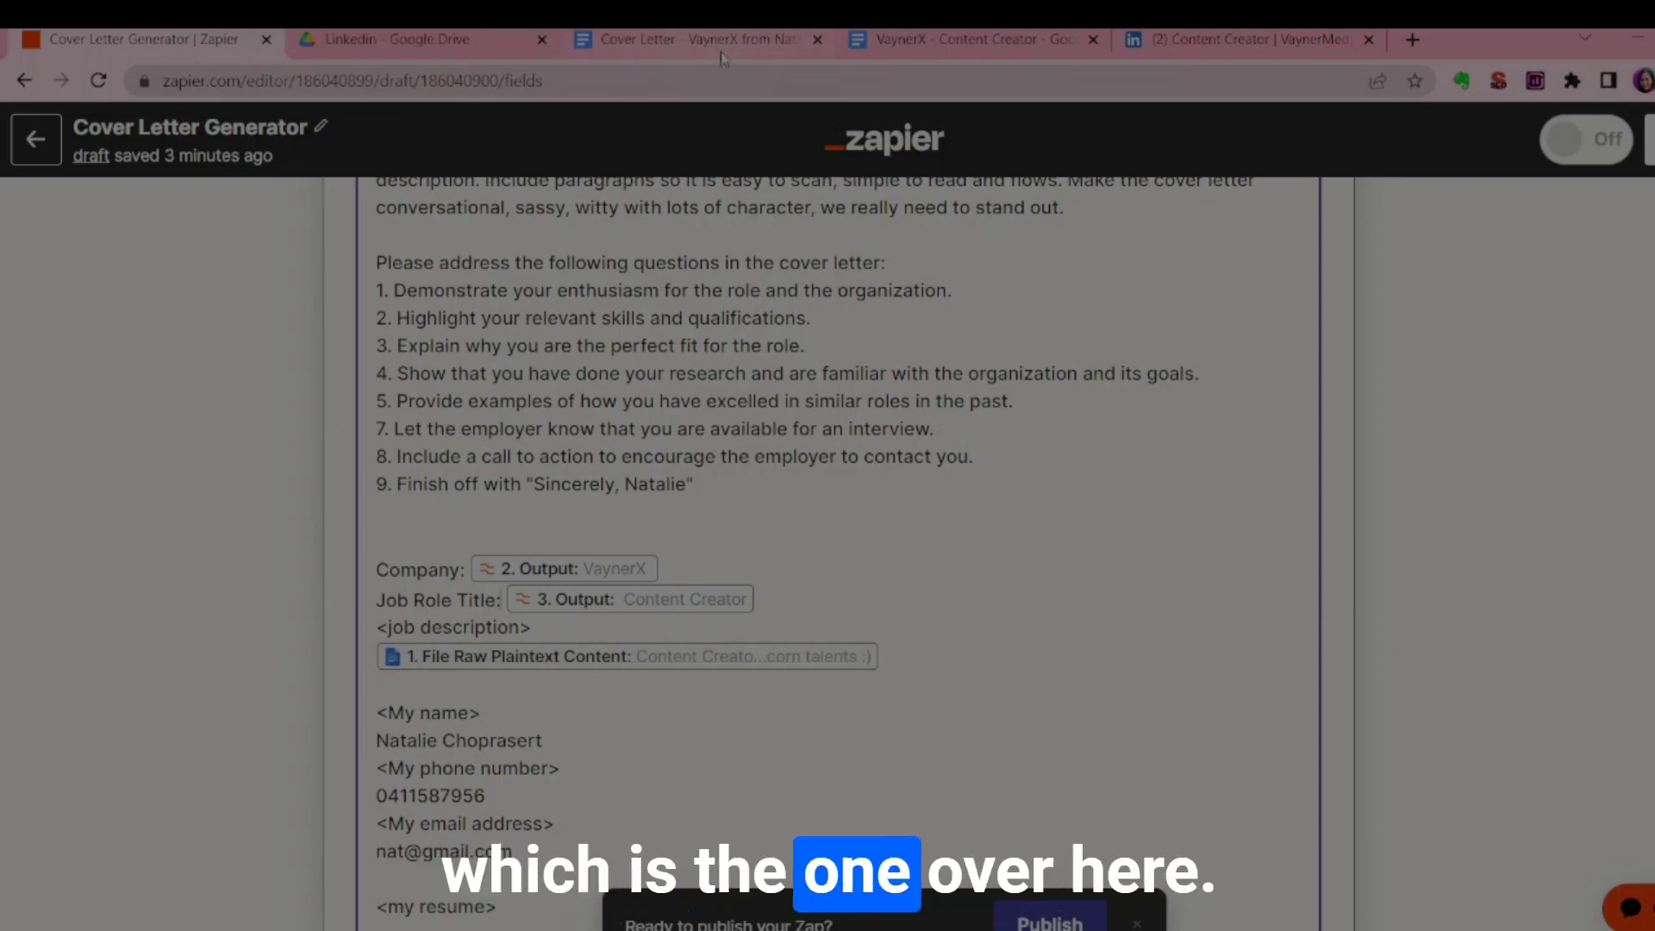
# - Check the VaynerX - Content Creator document's full text and reinsert the trigger's File Raw Plaintext Content beside <job description> in the prompt
pyautogui.click(946, 50)
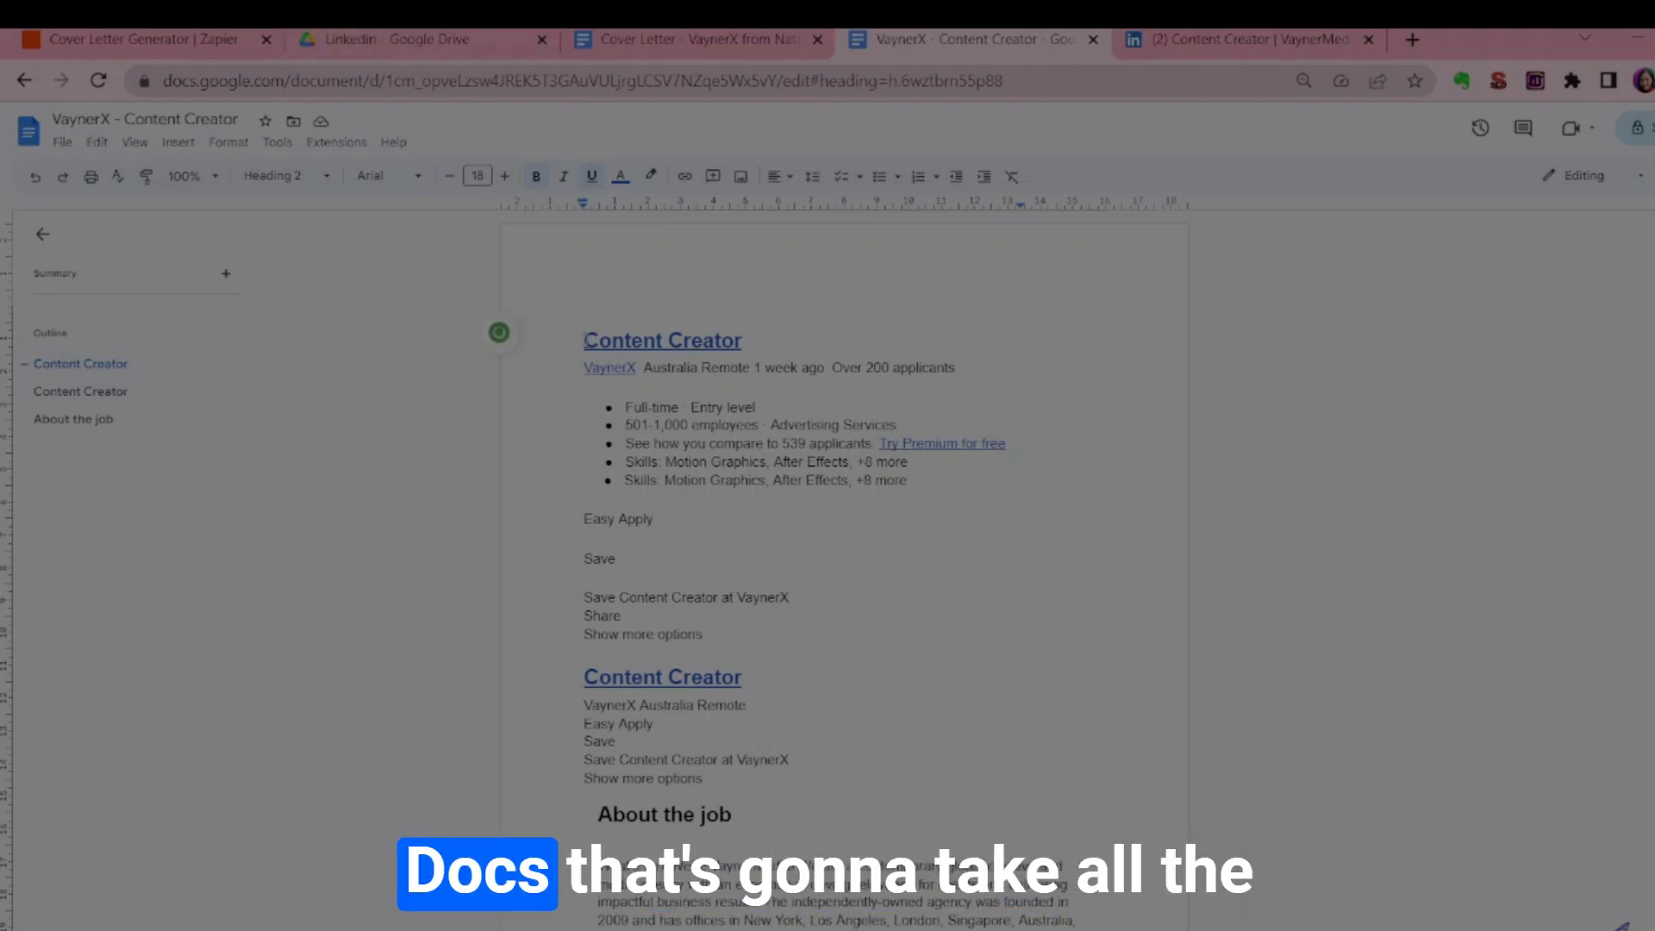
pyautogui.hotkey('ctrl', 'a')
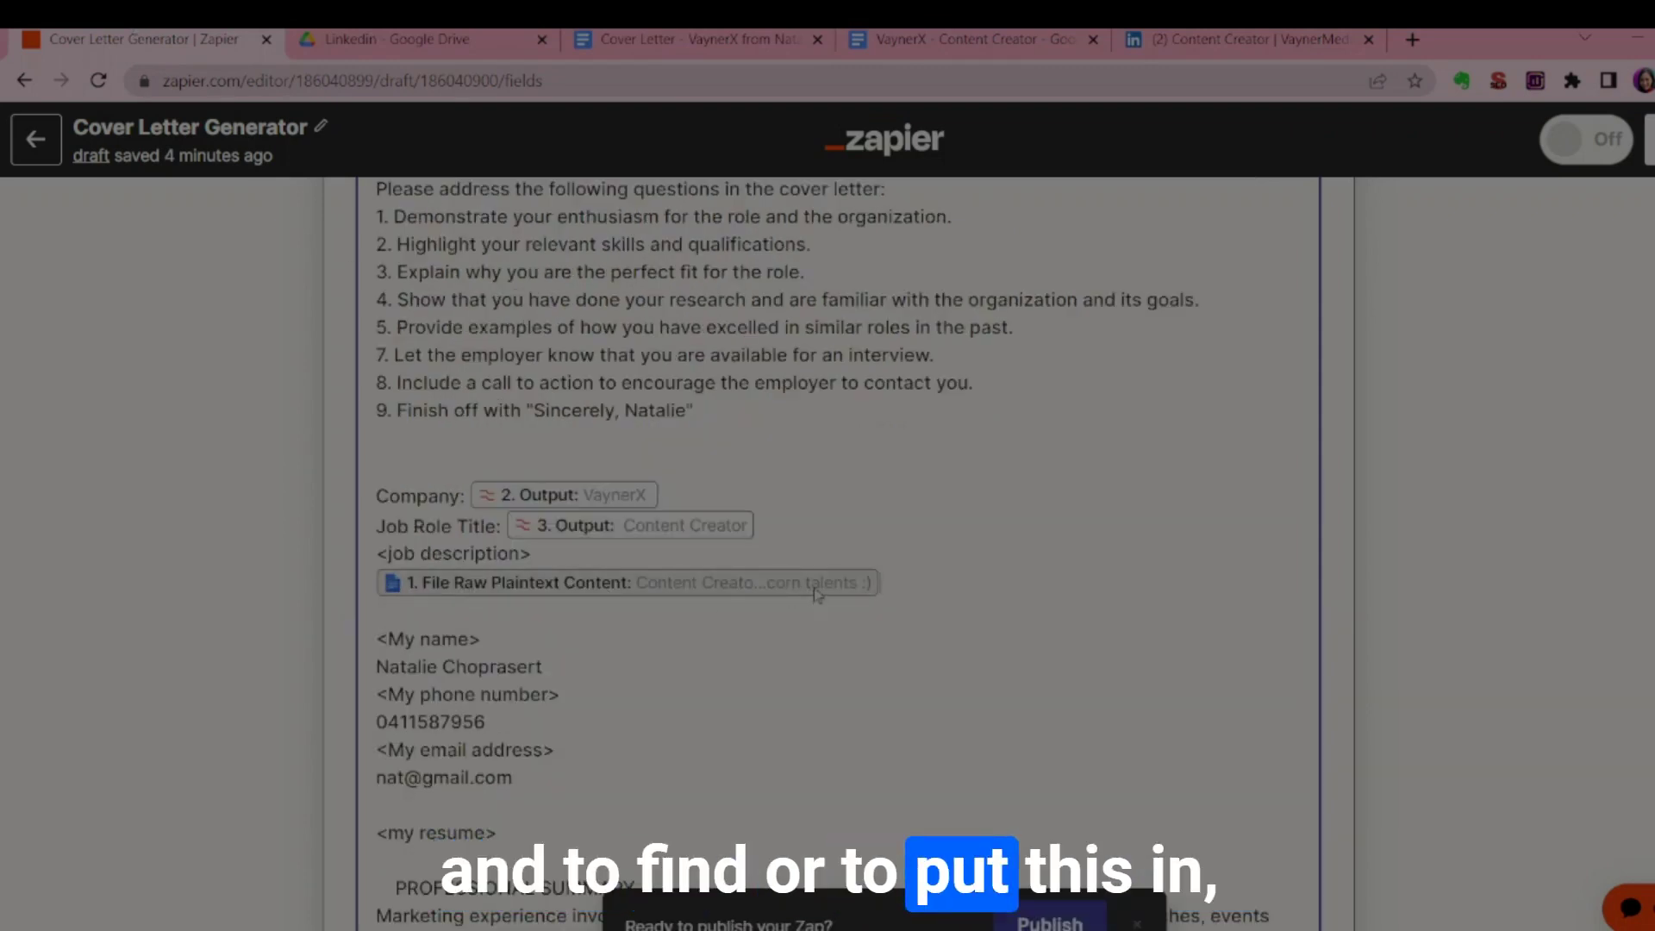
pyautogui.click(899, 574)
pyautogui.press('BackSpace')
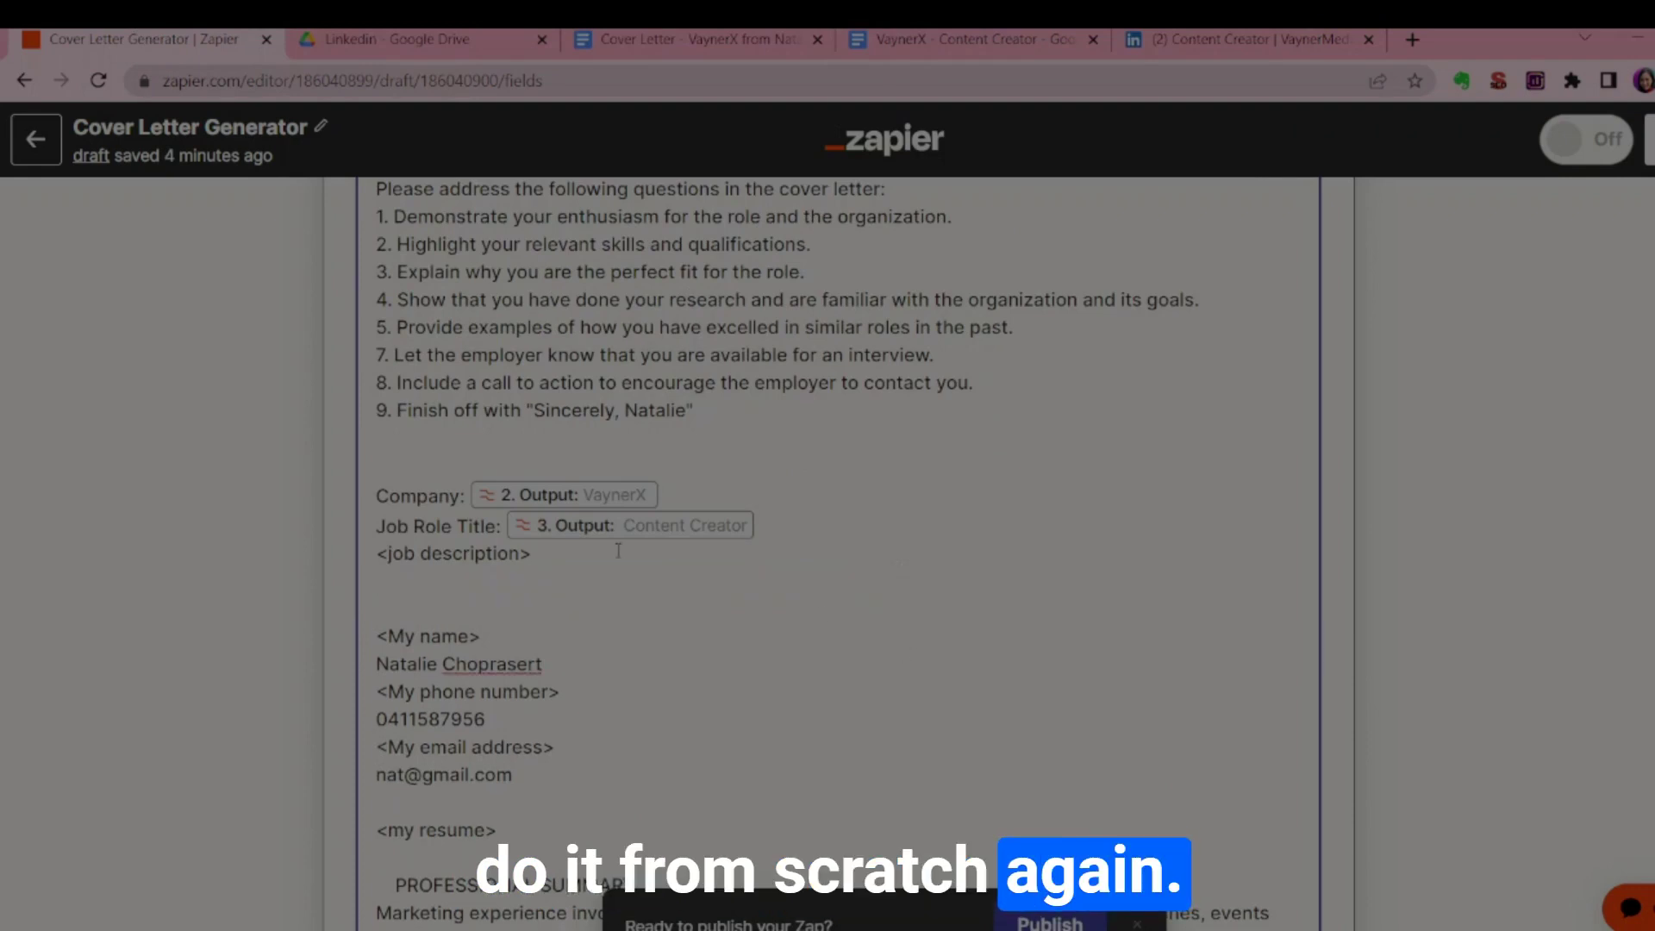
pyautogui.scroll(-10, 412, 578)
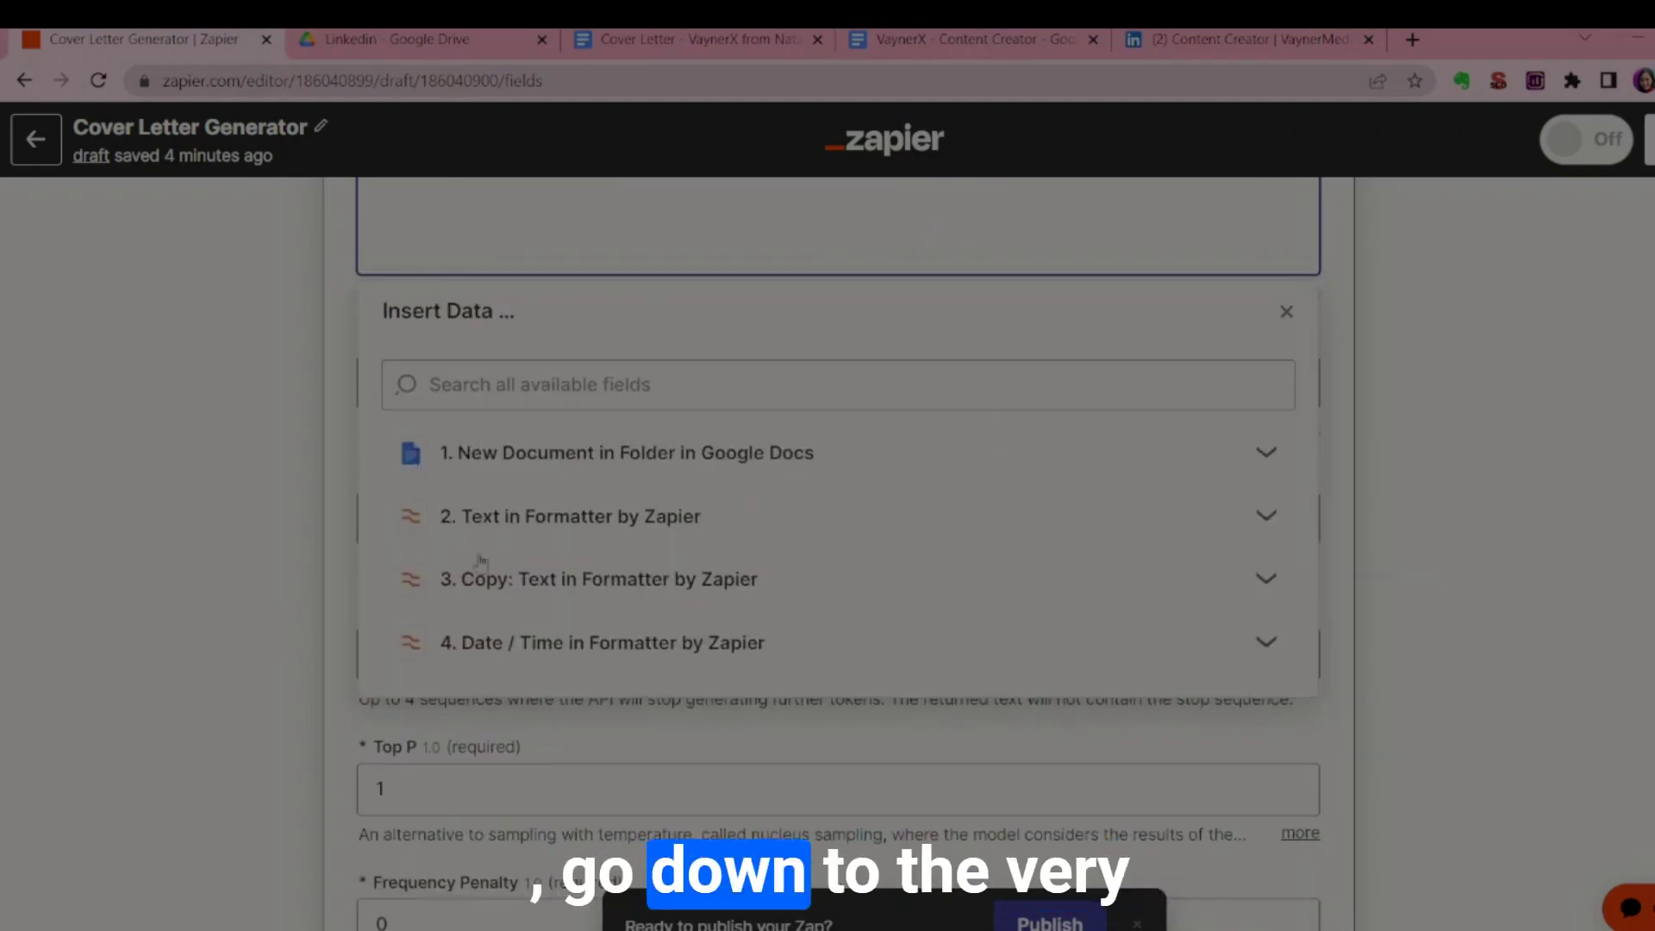
pyautogui.click(459, 472)
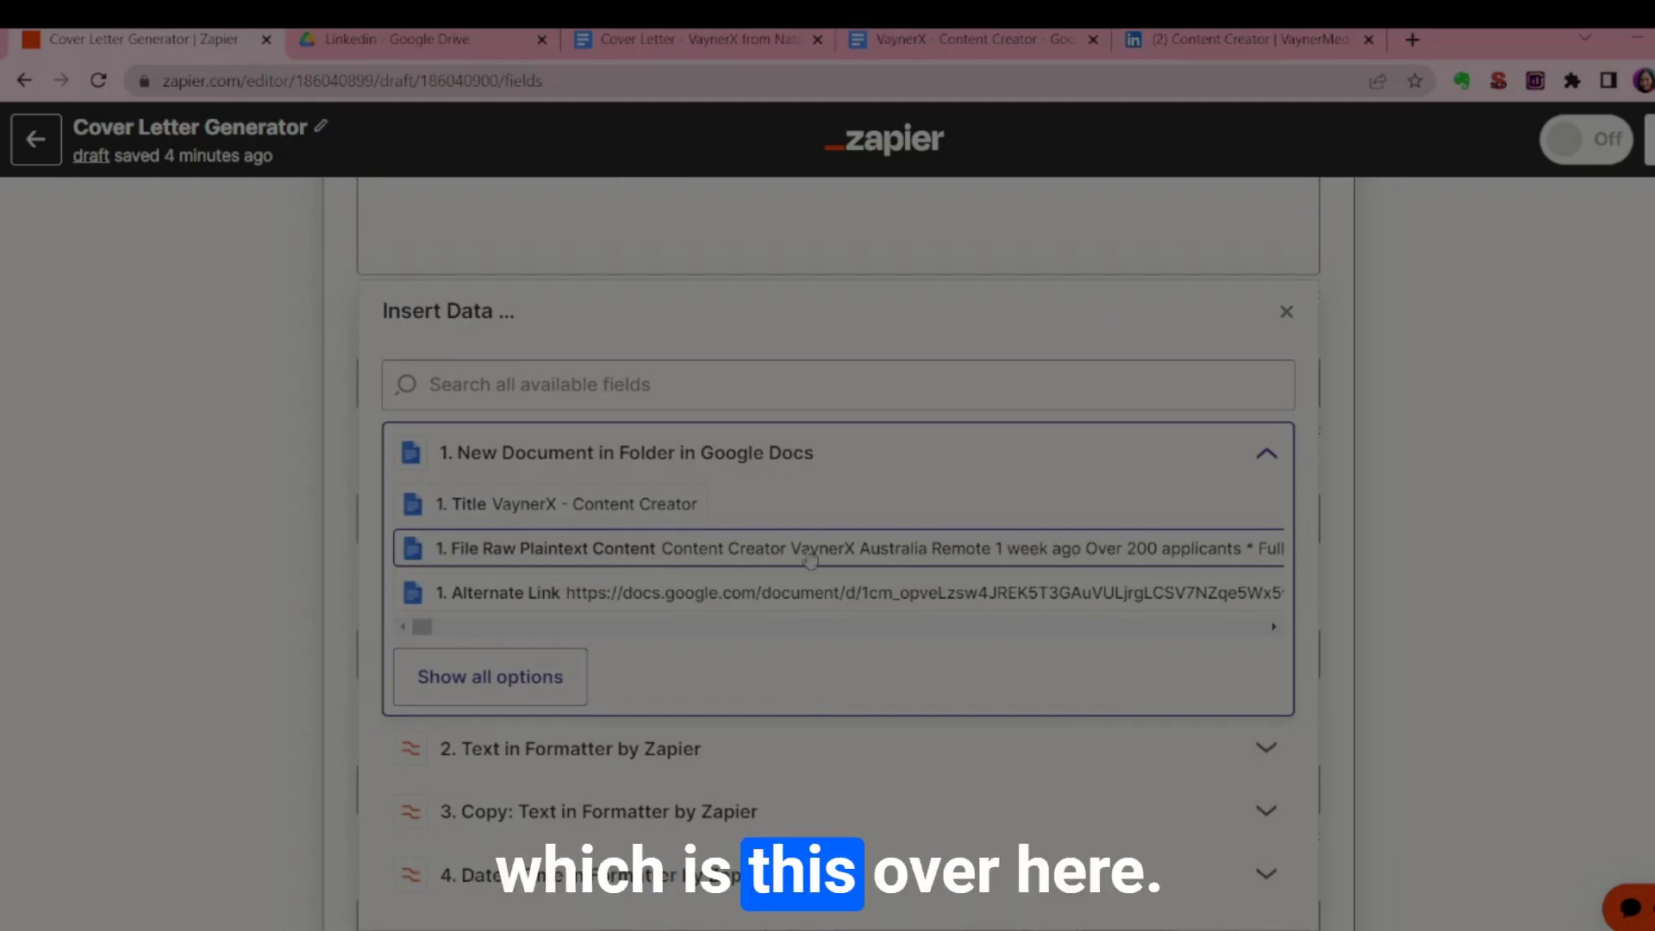
pyautogui.click(842, 550)
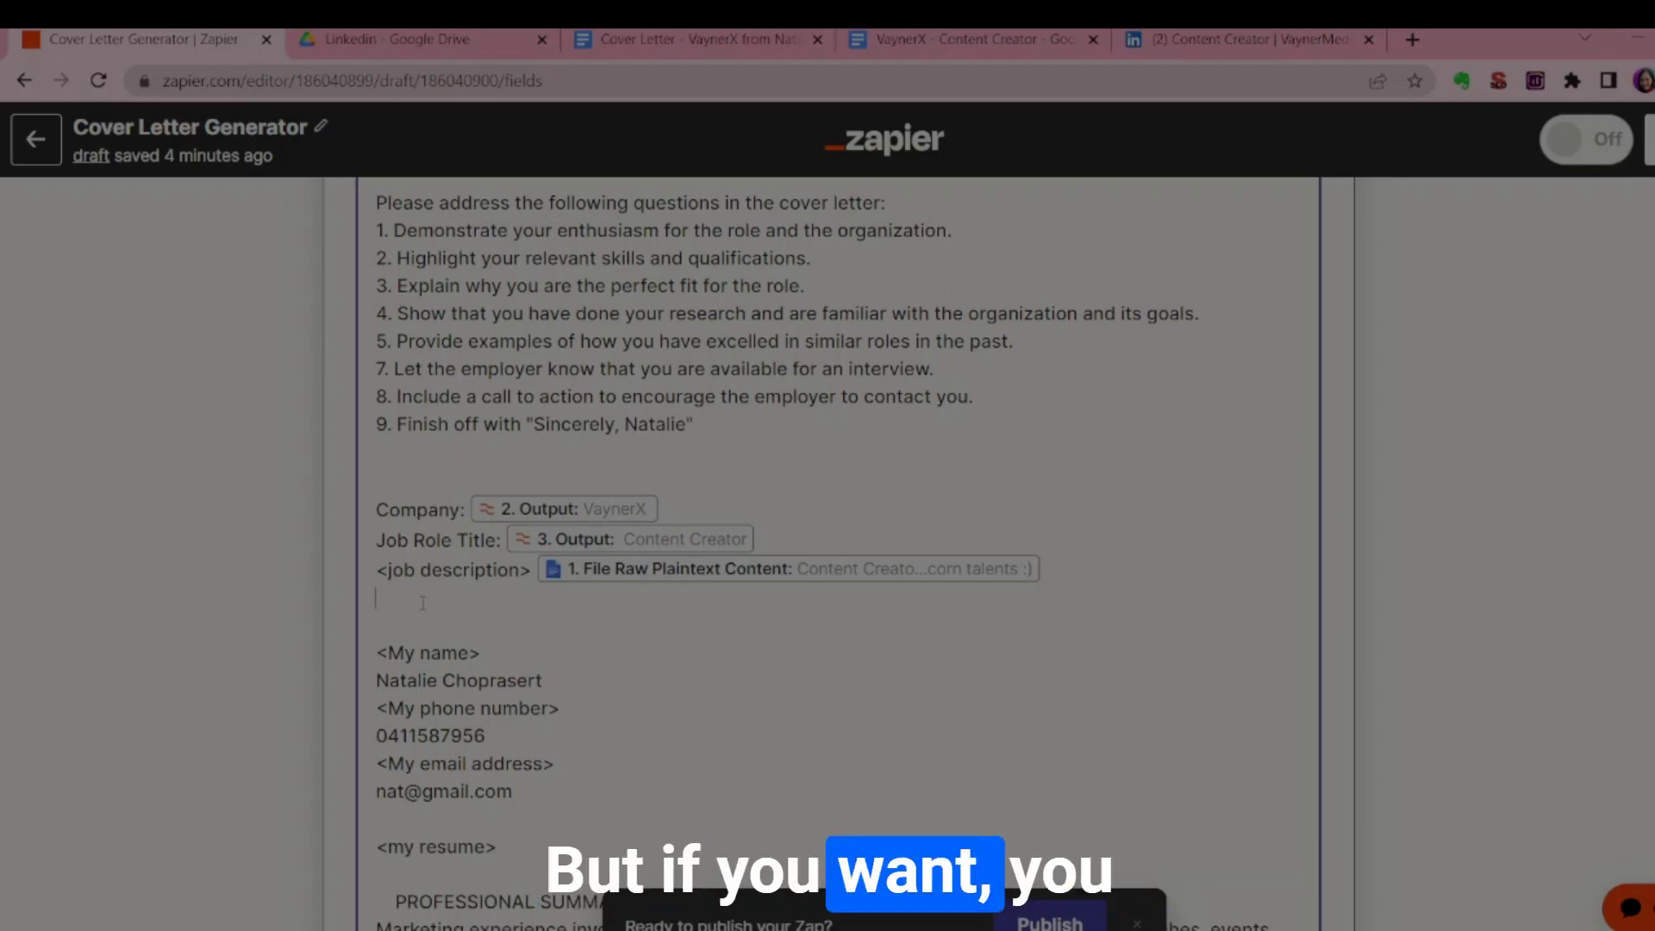
# - Try adding a "<my resume>" line below the job description in the prompt, and delete that line
pyautogui.write('<')
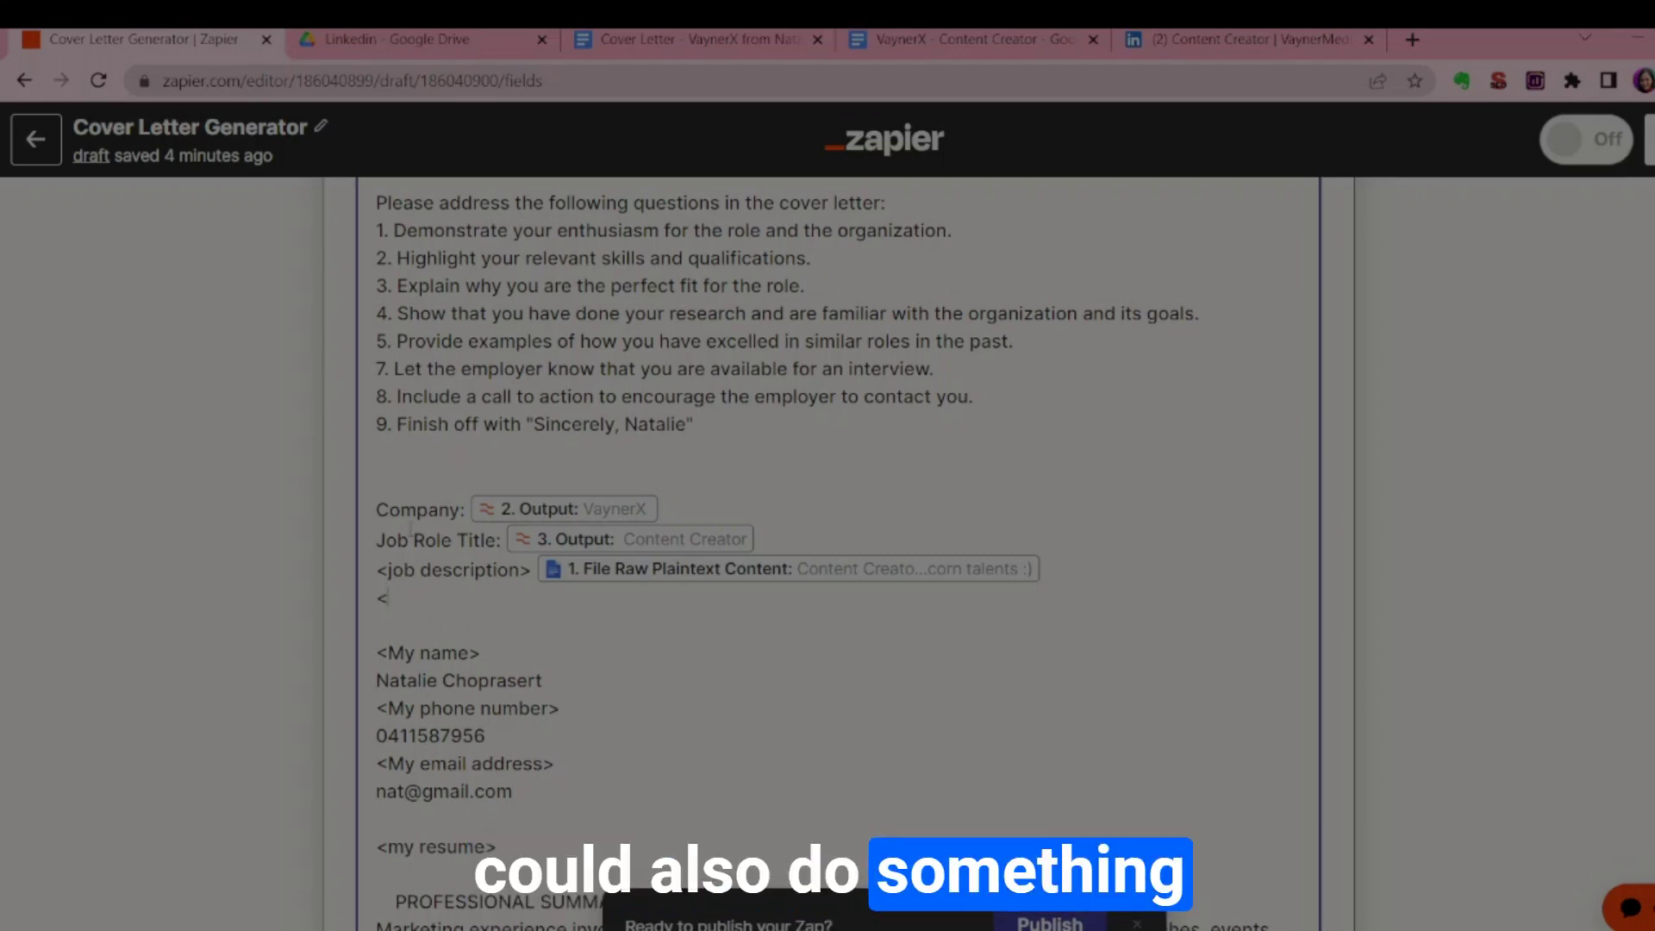
pyautogui.write('my resume>')
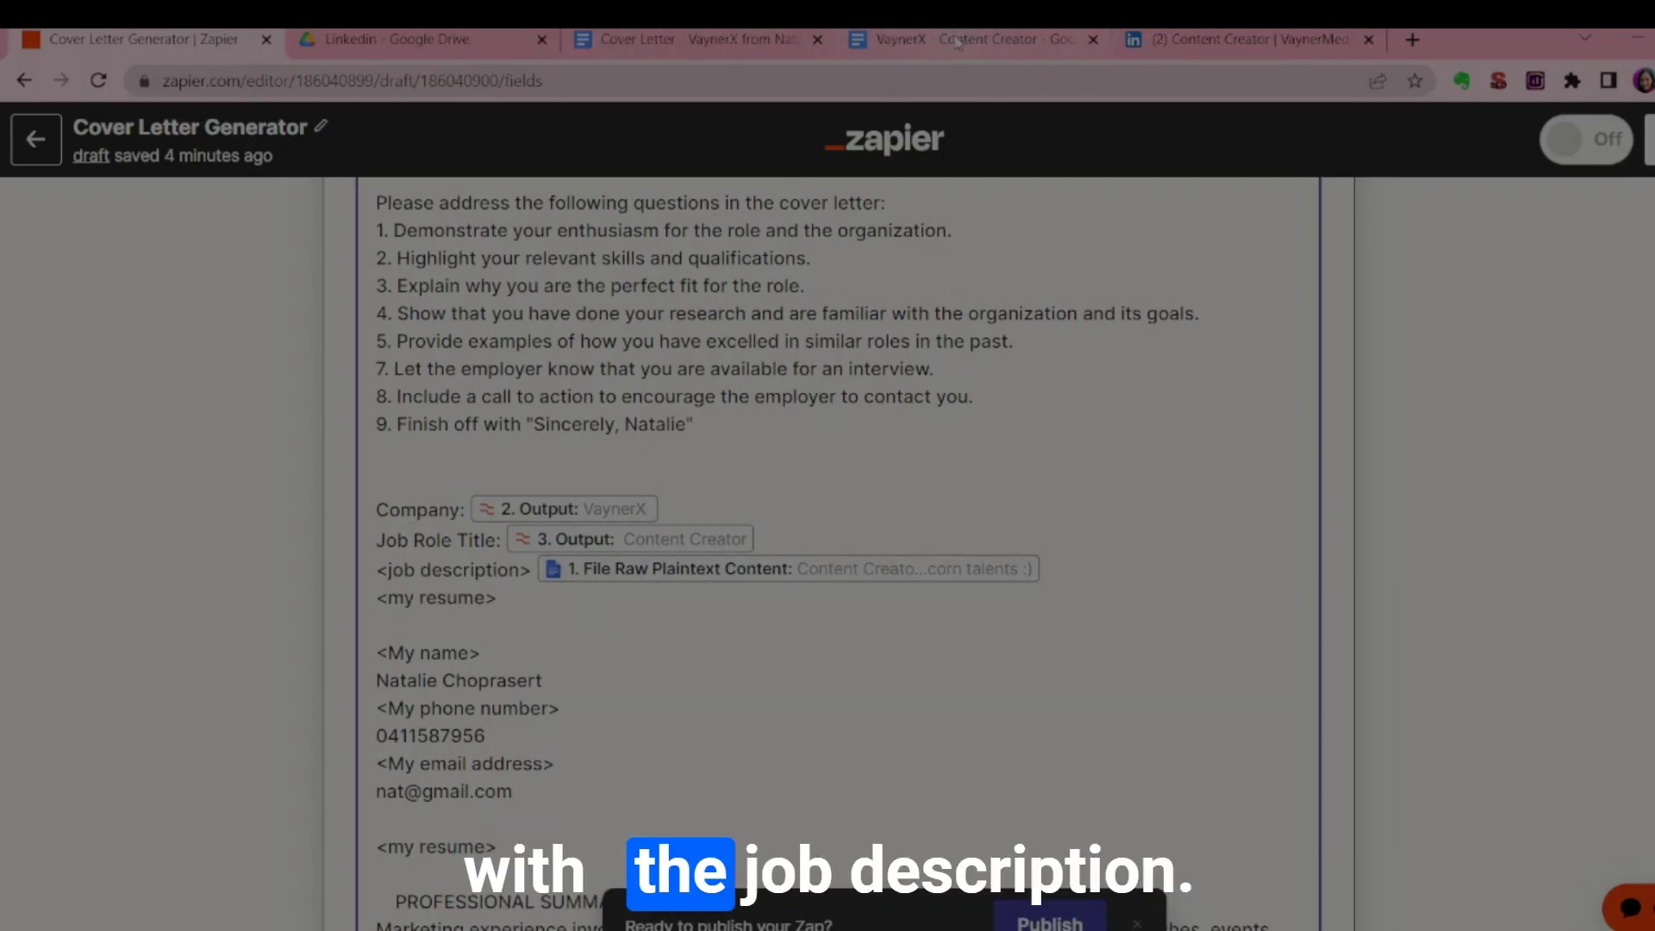
pyautogui.moveTo(541, 609); pyautogui.dragTo(376, 599)
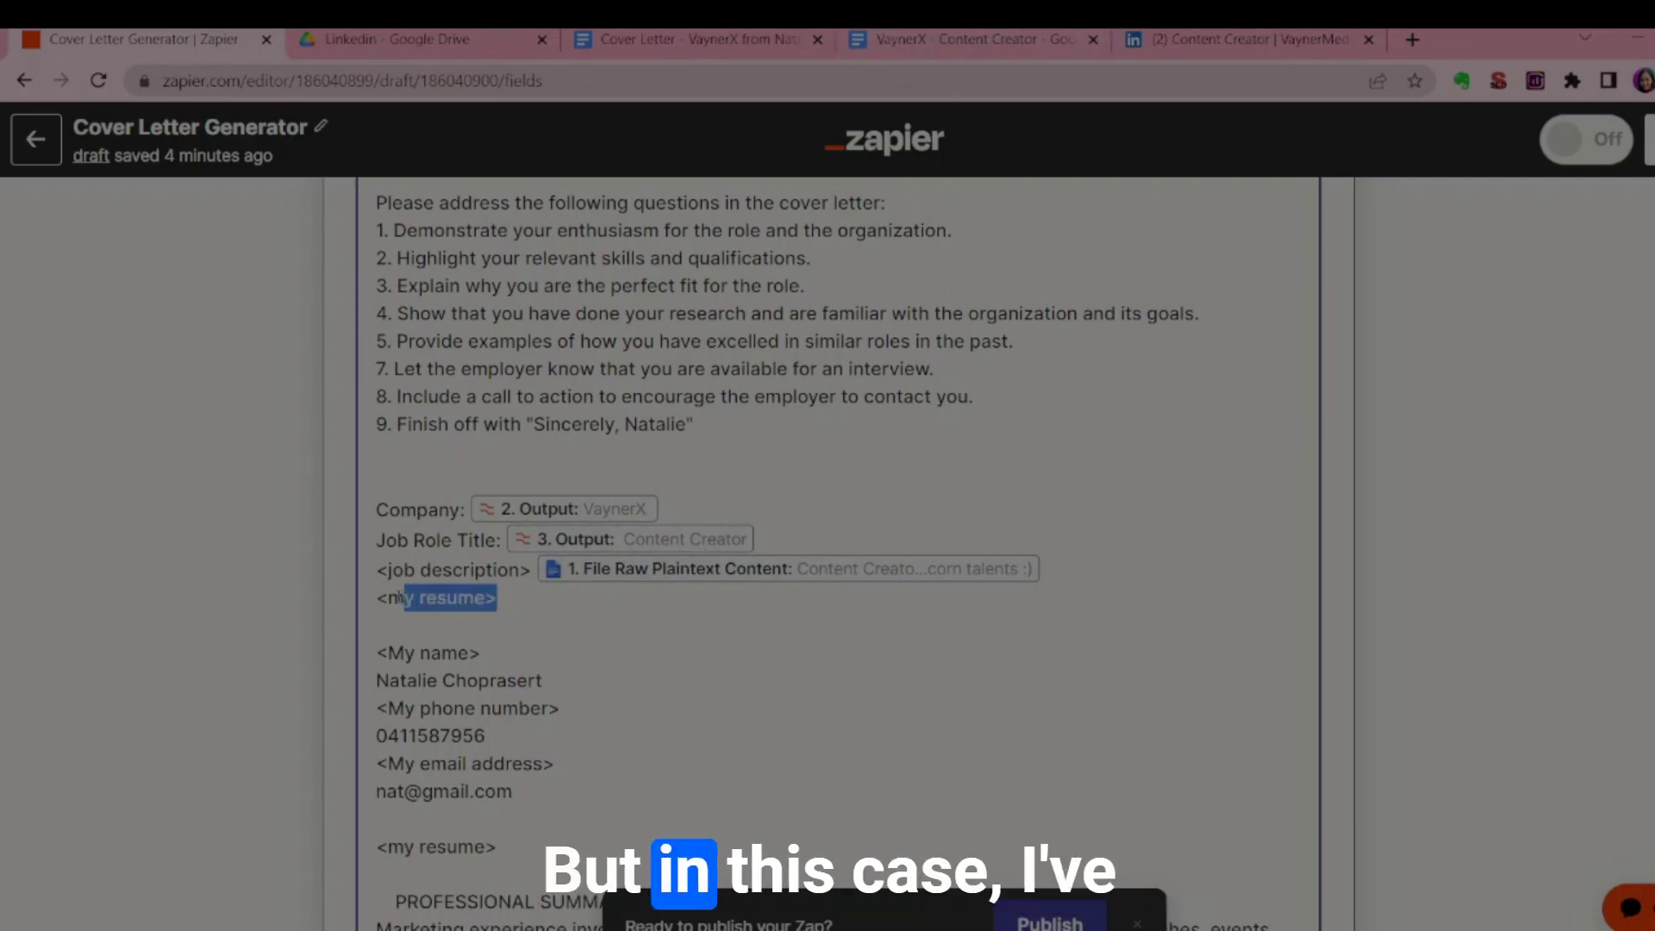
pyautogui.press('BackSpace')
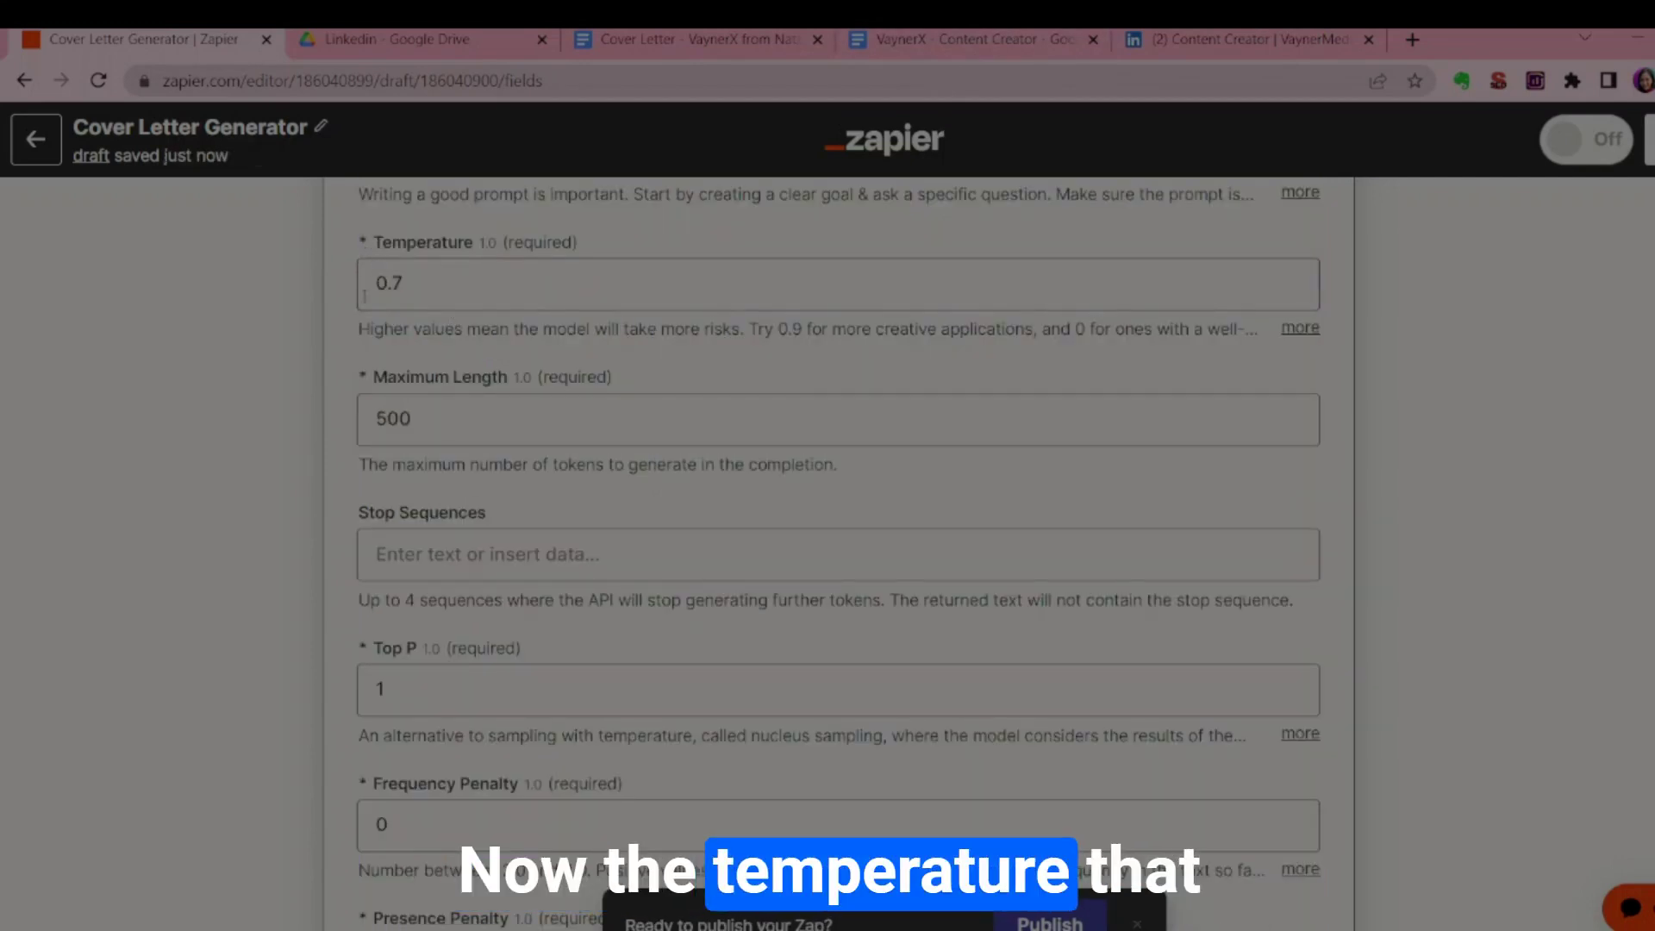
# - Review the Temperature, Maximum Length, Top P and penalty settings of the OpenAI action
pyautogui.scroll(1, 405, 276)
pyautogui.scroll(-1, 433, 274)
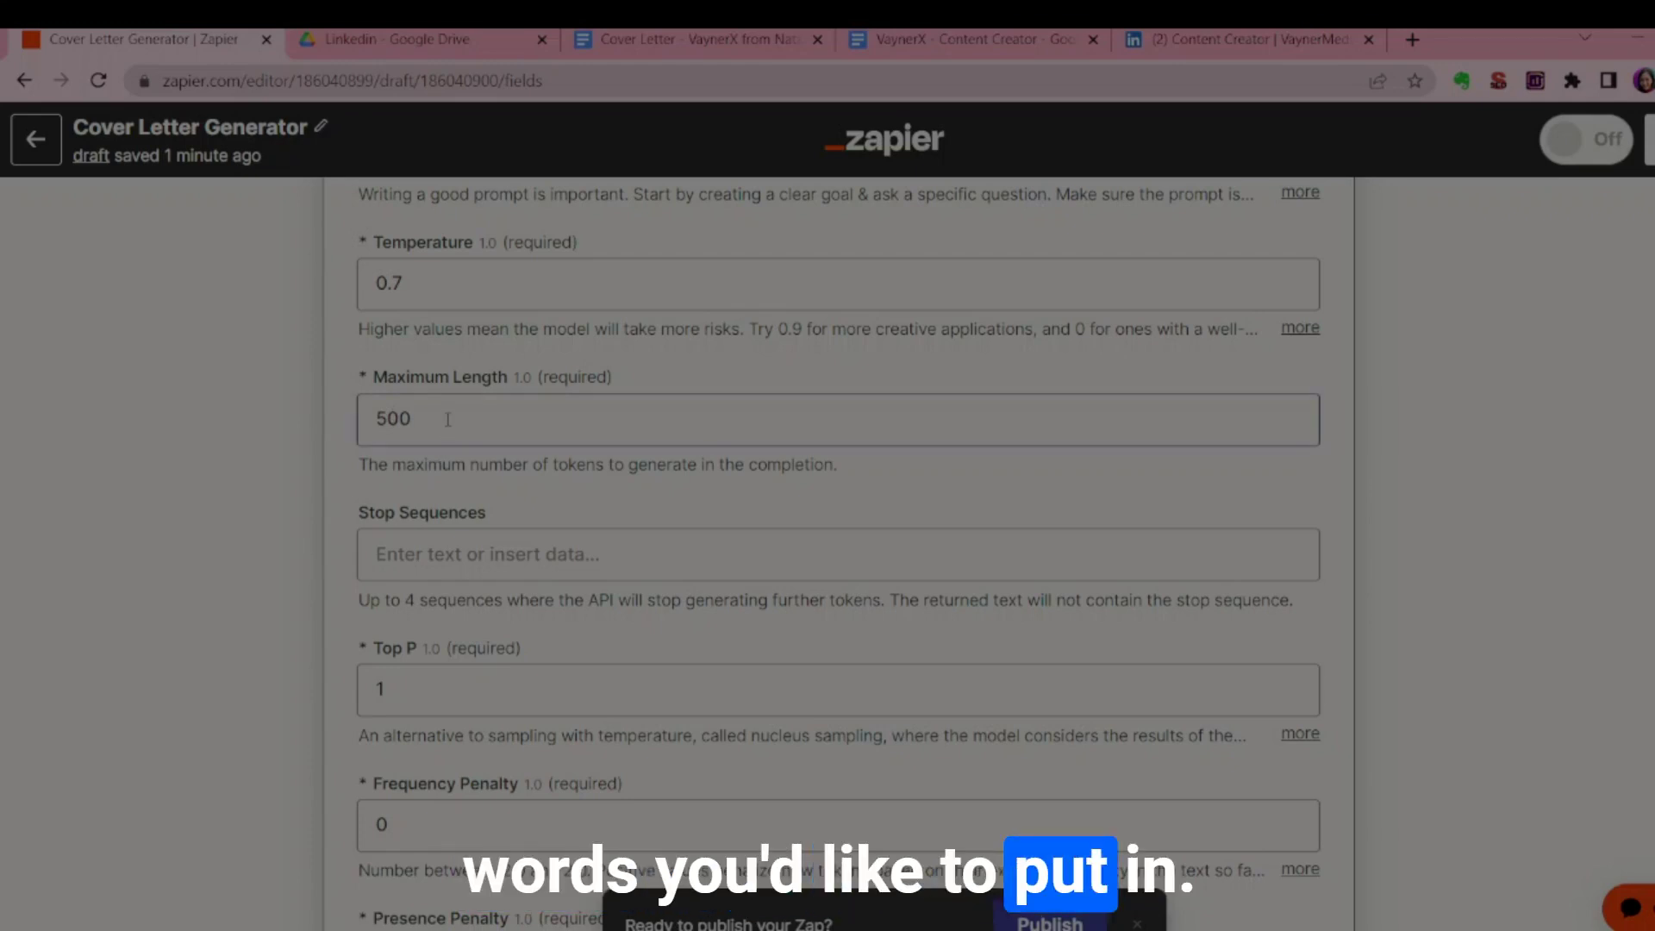
pyautogui.scroll(-4, 447, 419)
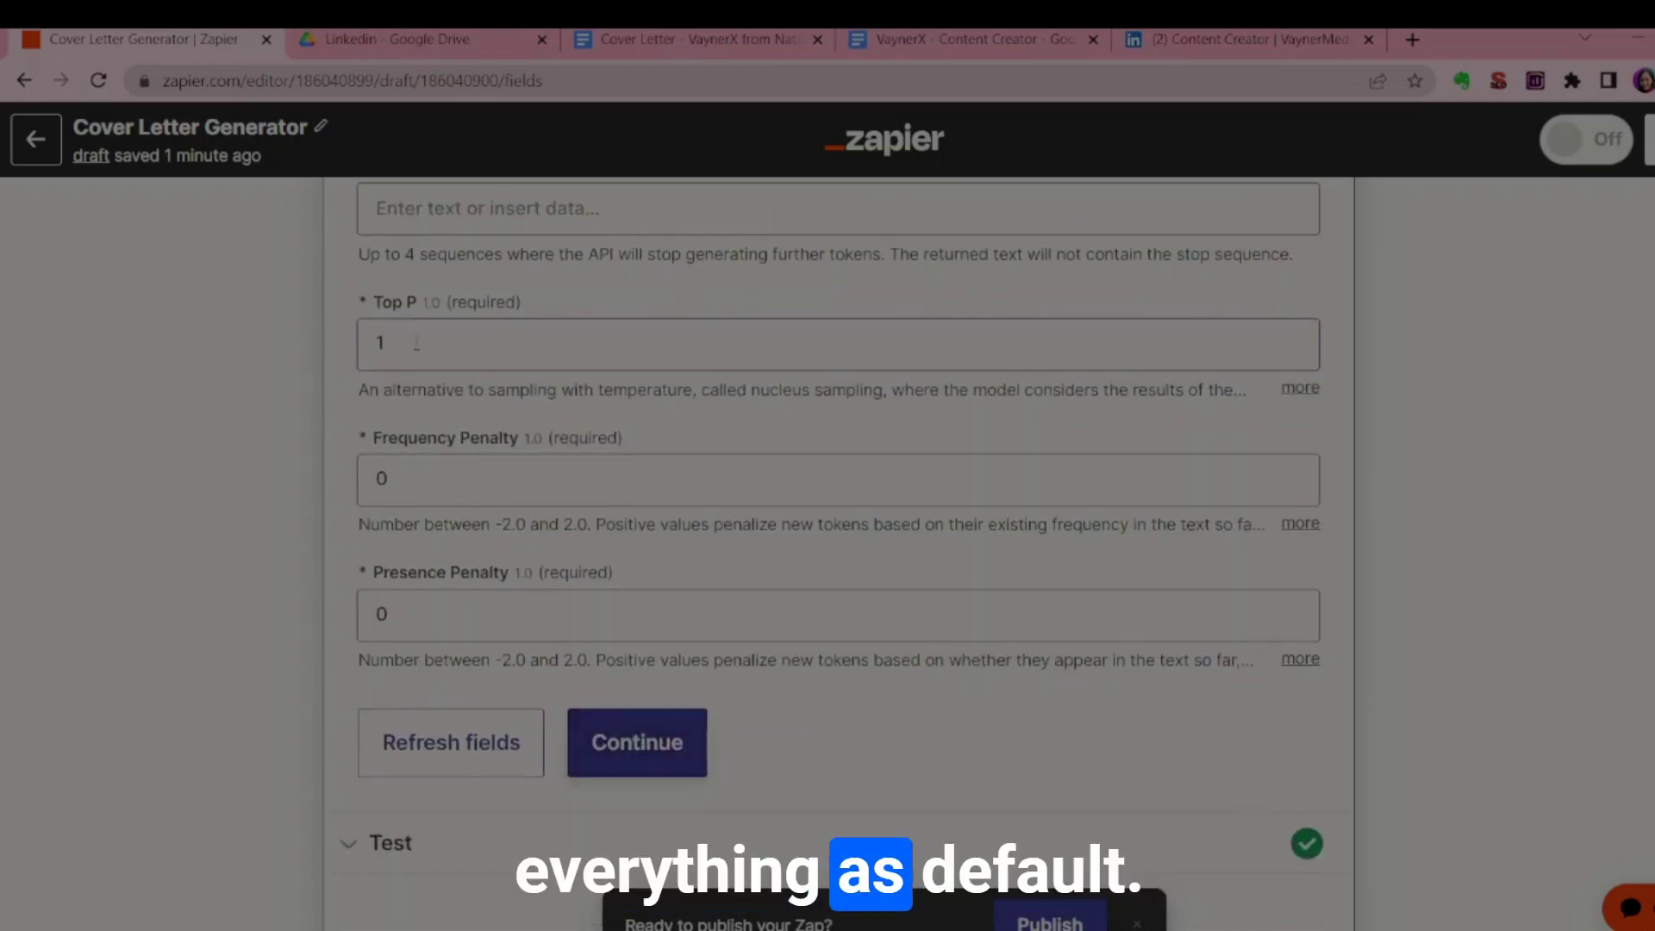
# - Open the OpenAI step's test, read through the generated cover letter, and continue to the Create Document from Text step
pyautogui.click(491, 819)
pyautogui.scroll(-1, 470, 584)
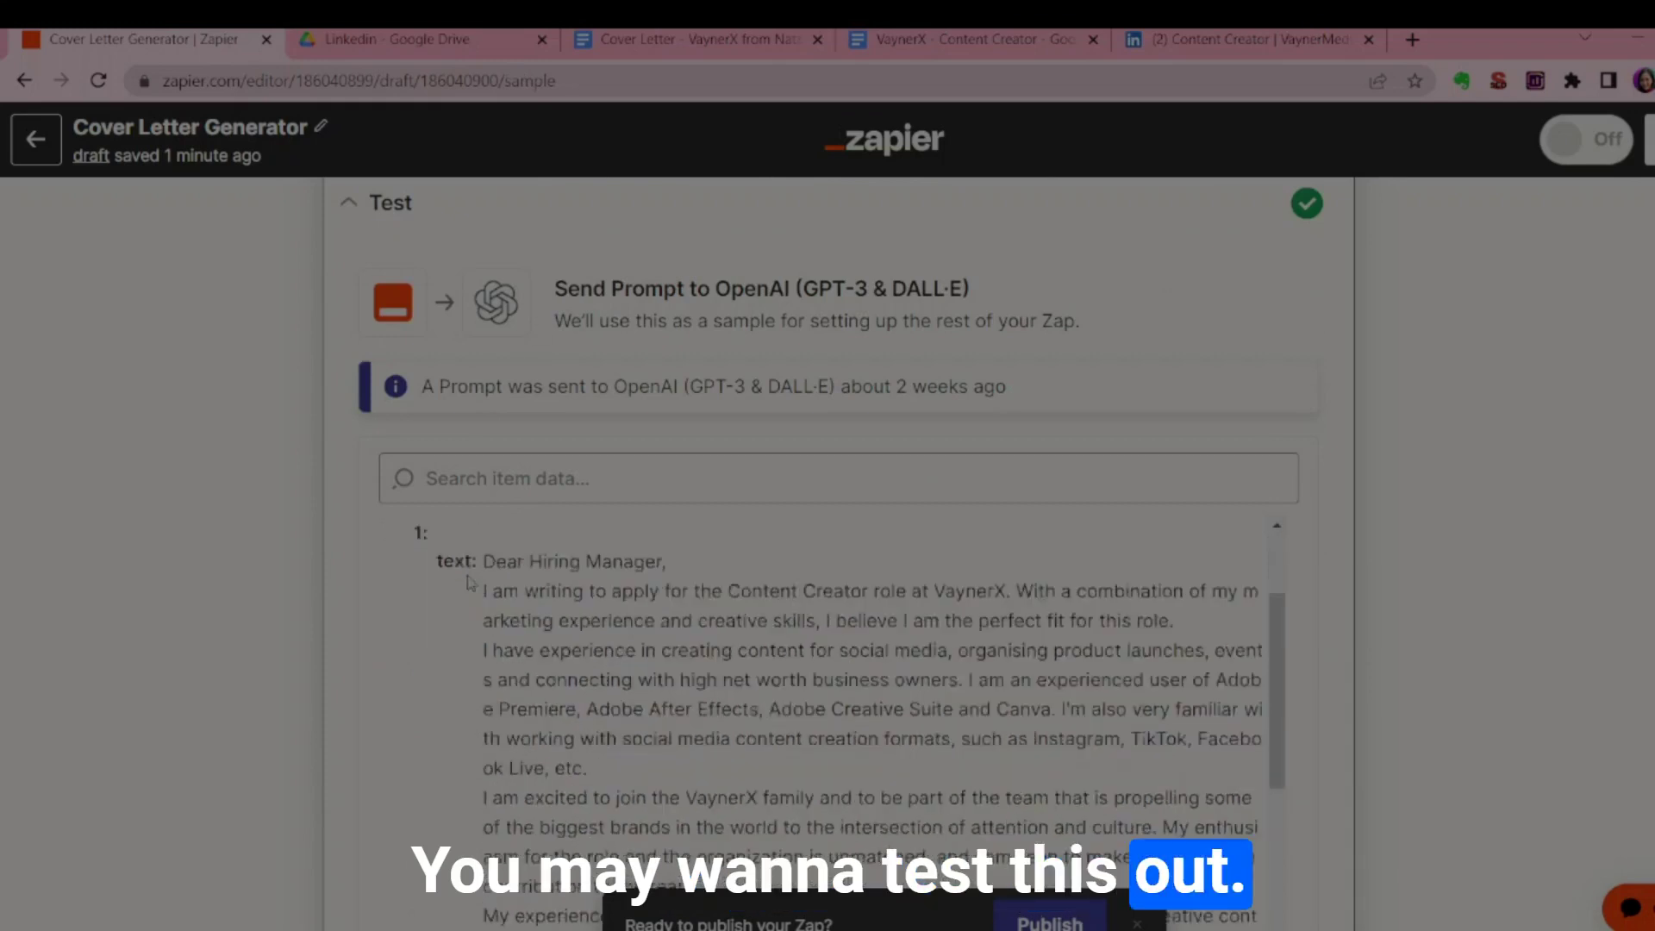
pyautogui.scroll(-2, 471, 583)
pyautogui.scroll(3, 517, 551)
pyautogui.scroll(-4, 609, 369)
pyautogui.scroll(2, 475, 362)
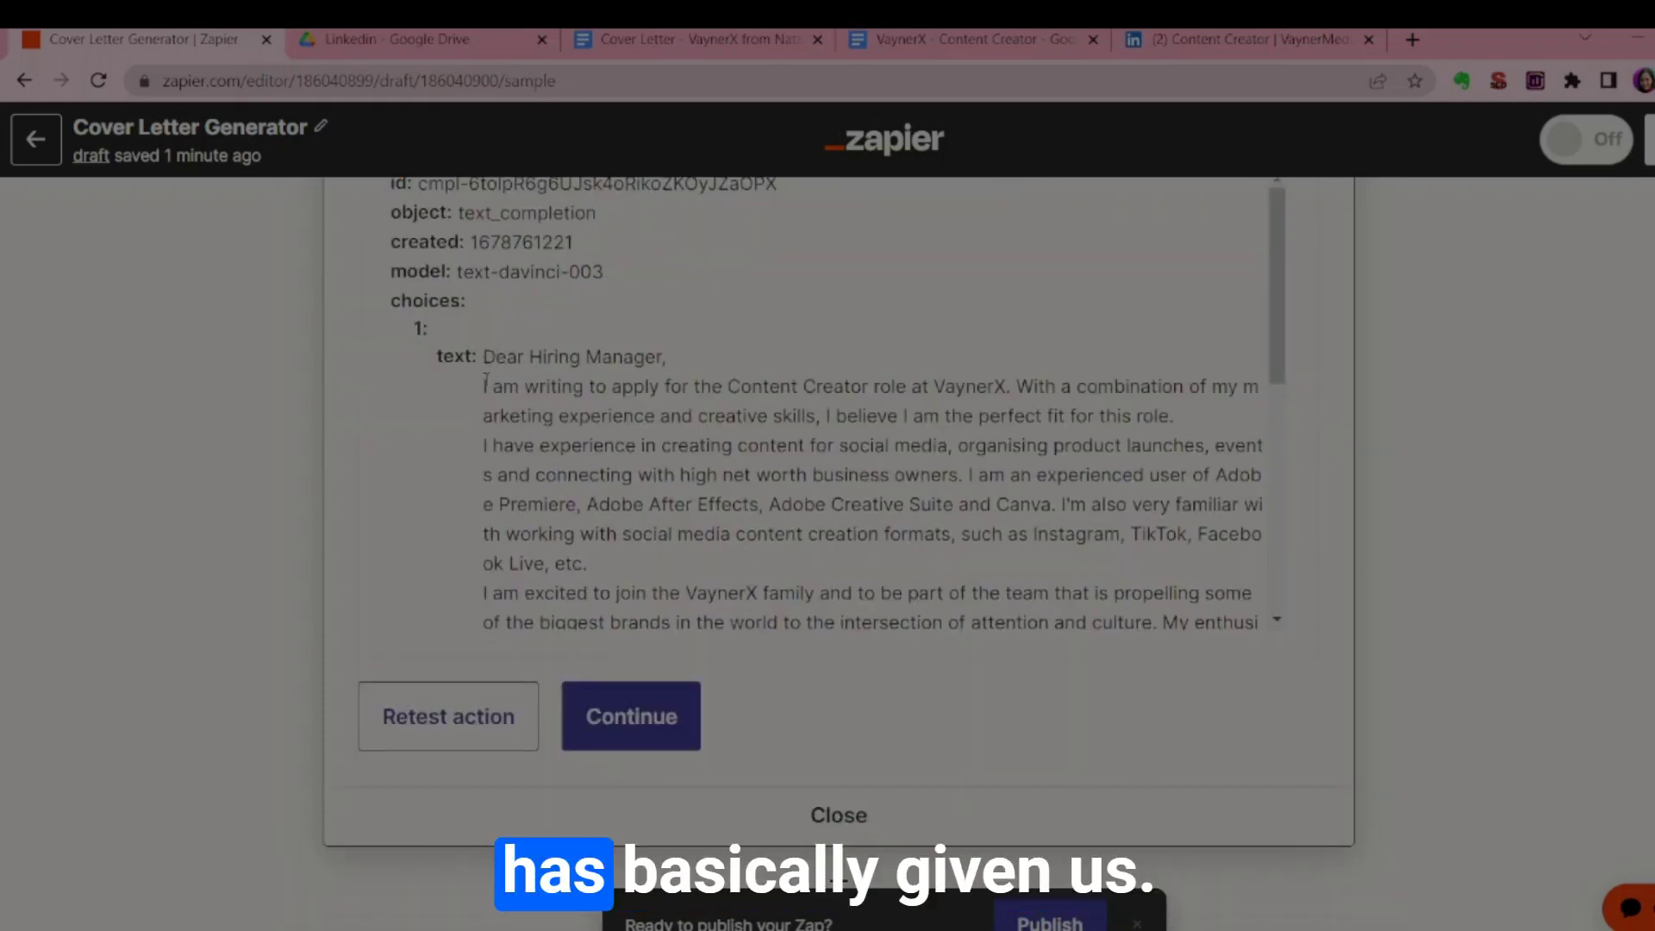
pyautogui.moveTo(486, 384); pyautogui.dragTo(626, 453)
pyautogui.click(626, 466)
pyautogui.scroll(1, 626, 570)
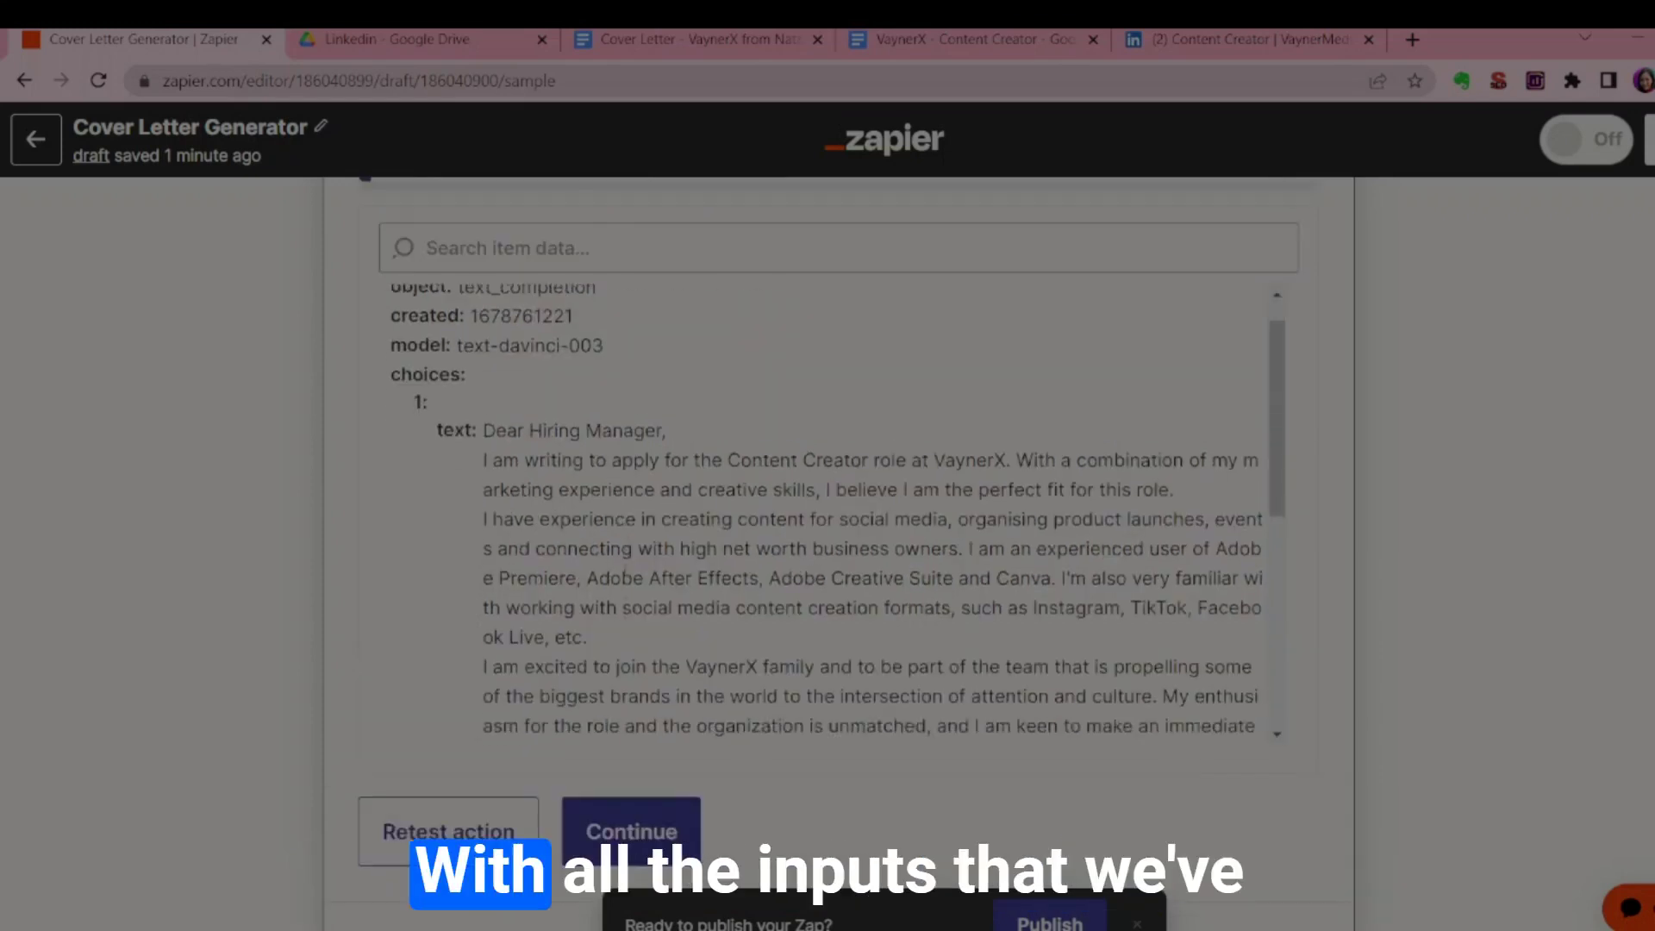
pyautogui.scroll(-1, 626, 571)
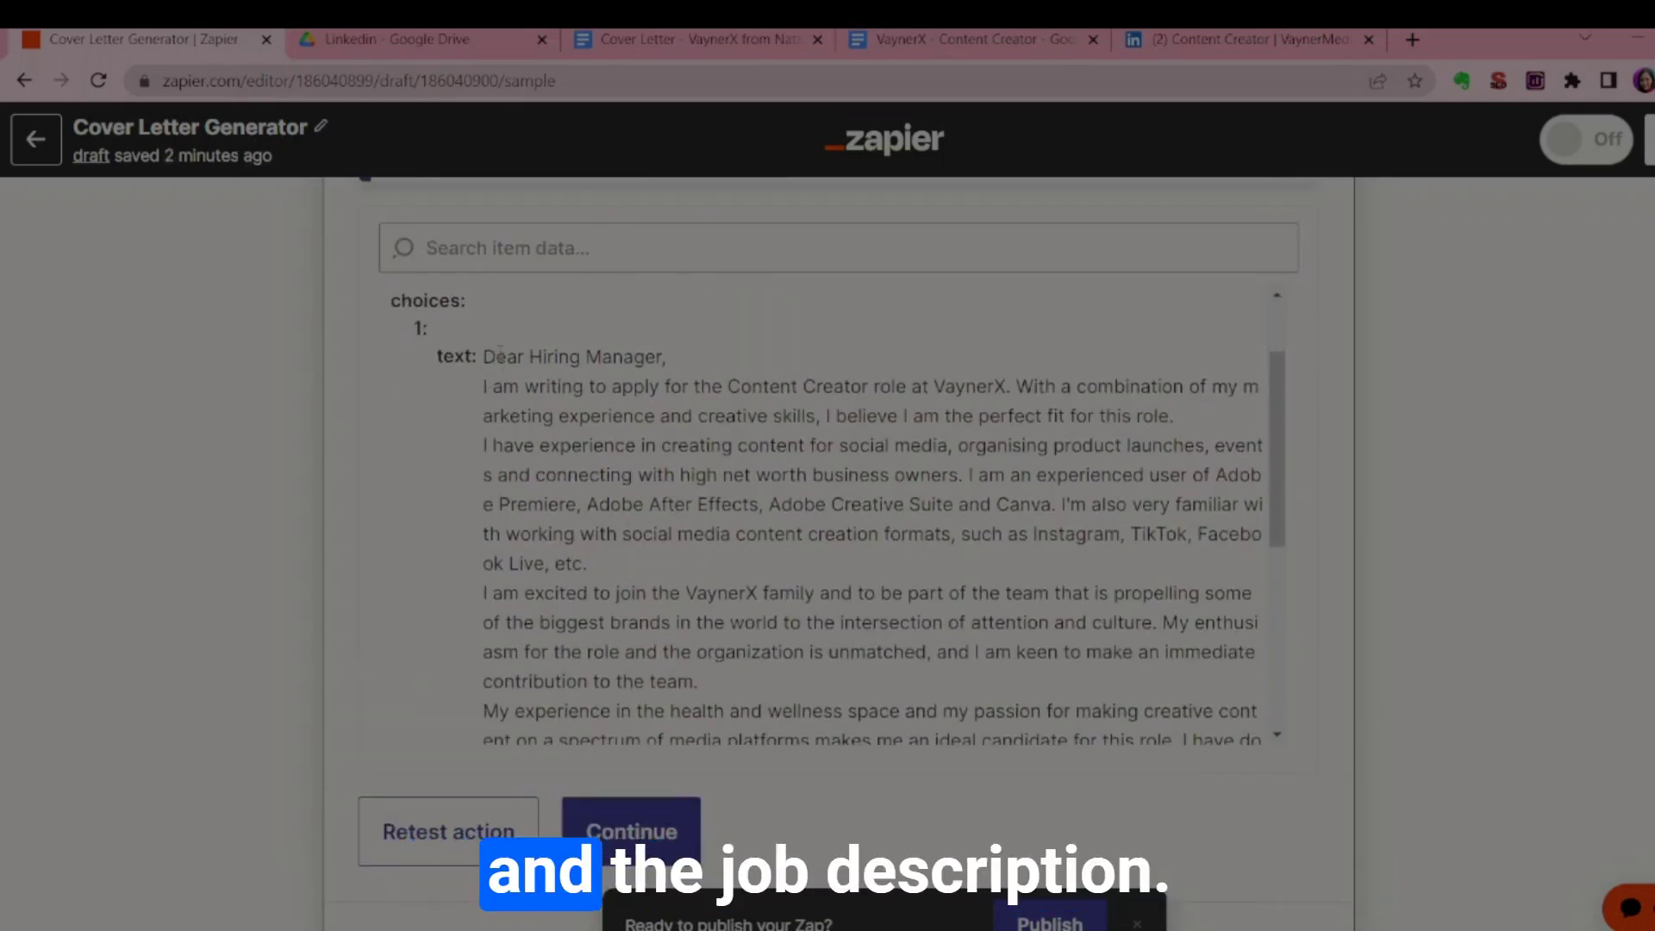
pyautogui.scroll(-10, 628, 415)
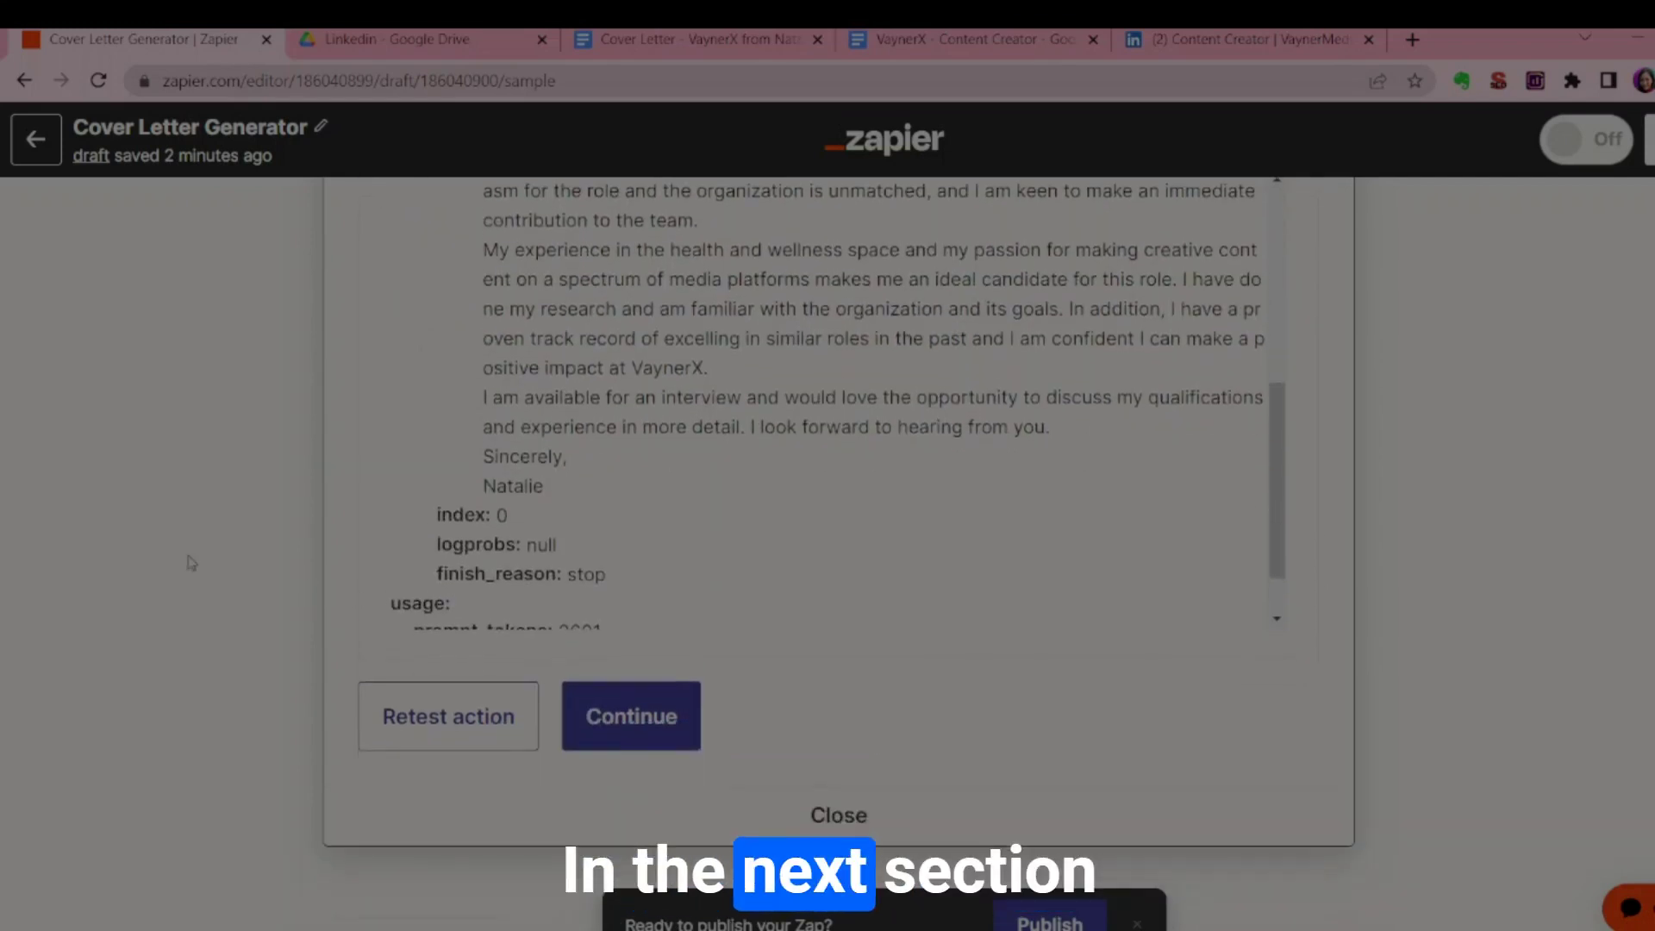
pyautogui.click(625, 759)
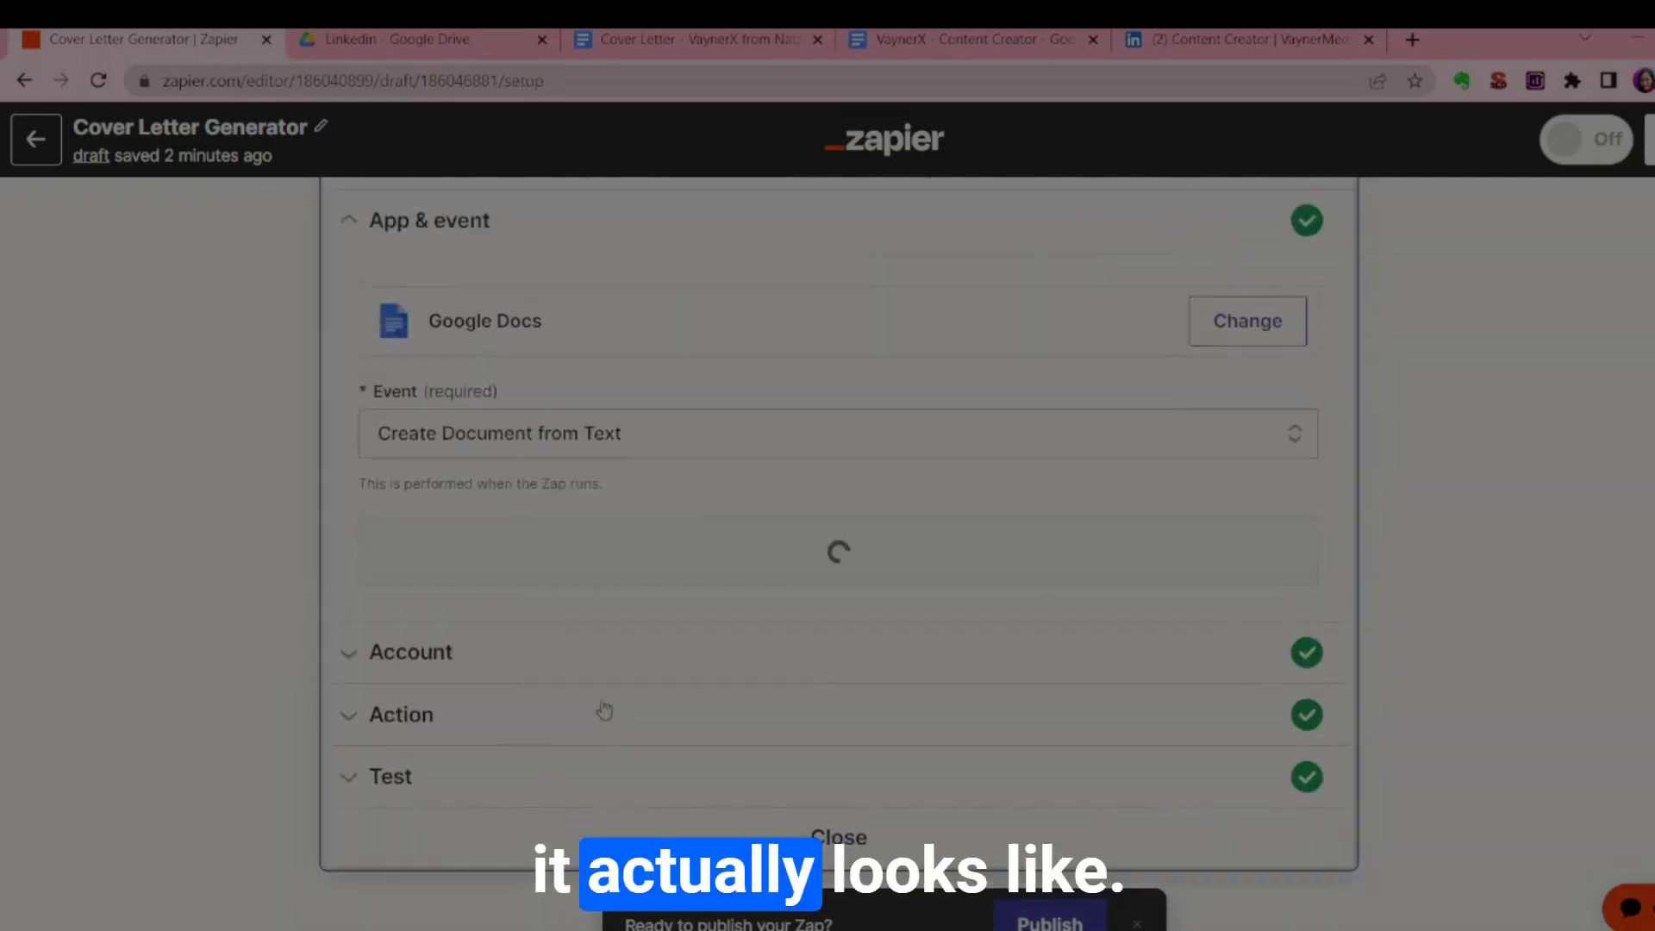
# - Review the Create Document from Text event and the connected Google Docs account, and continue to the action fields
pyautogui.scroll(-1, 621, 569)
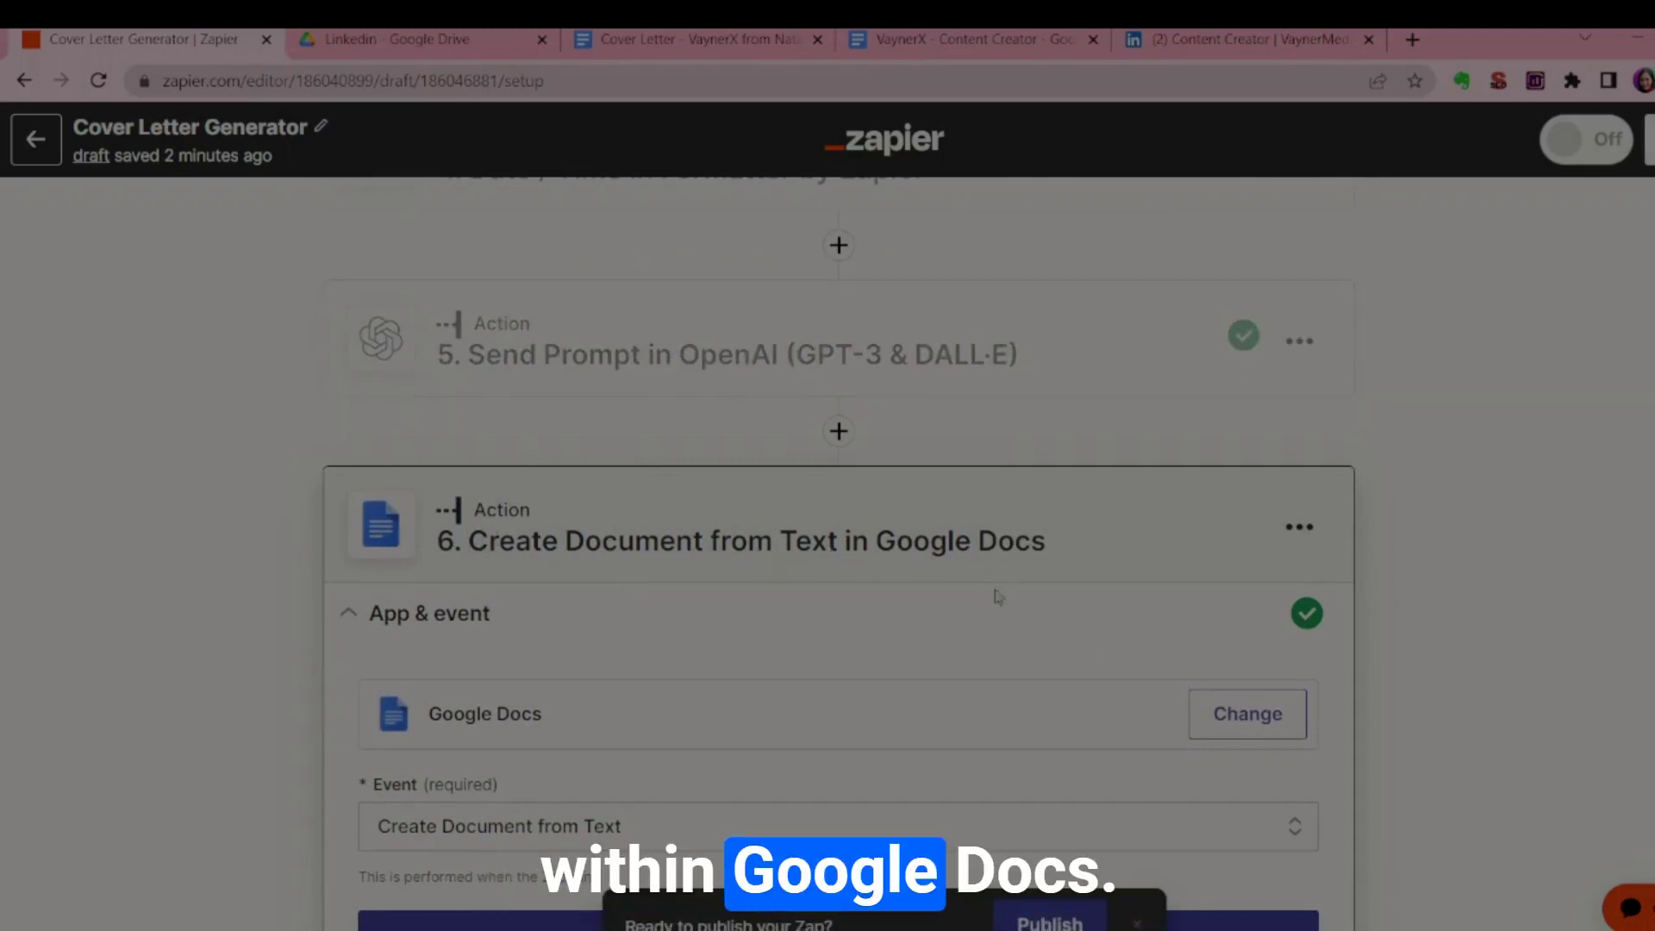
pyautogui.scroll(-1, 576, 743)
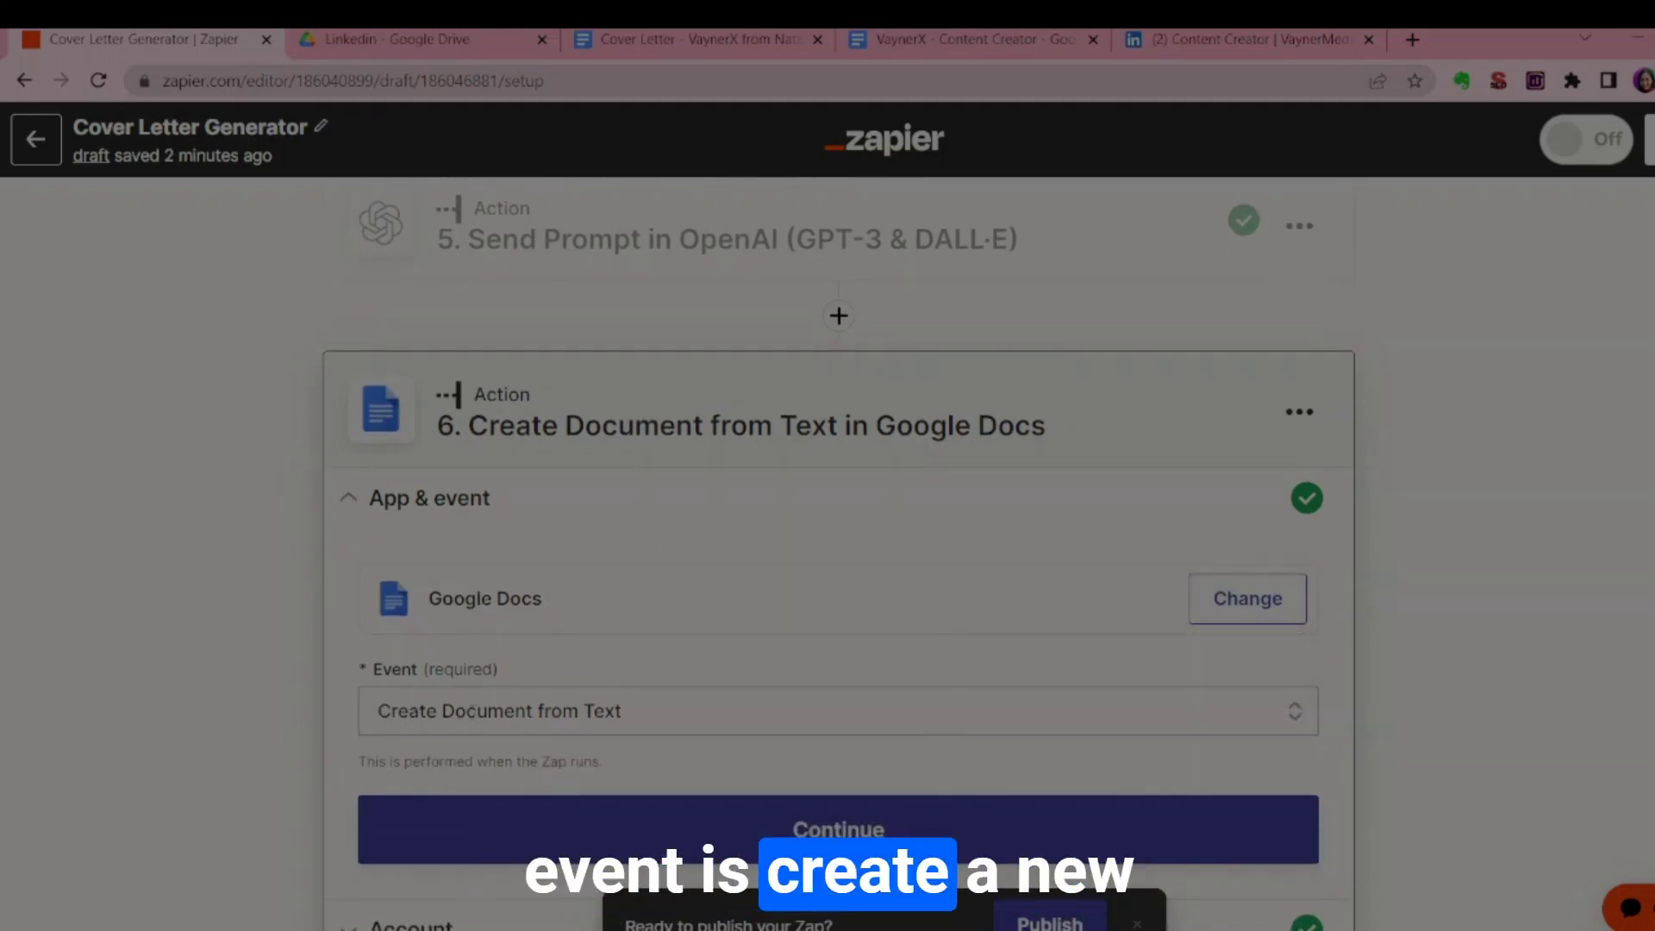
pyautogui.scroll(-4, 625, 705)
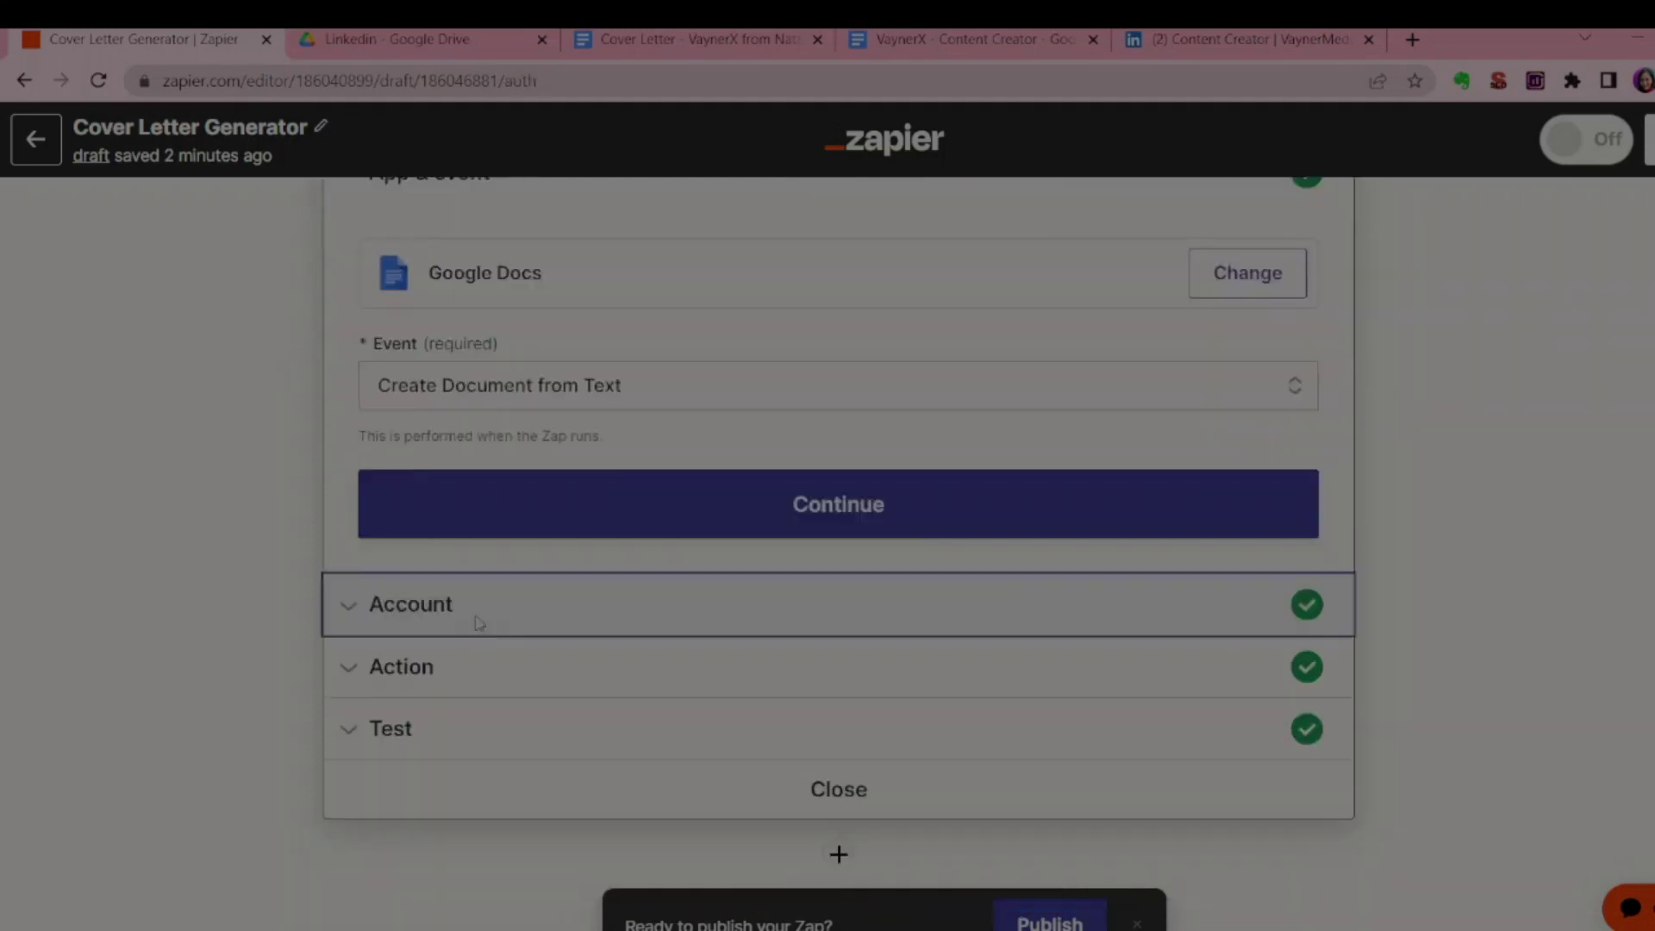
pyautogui.click(478, 614)
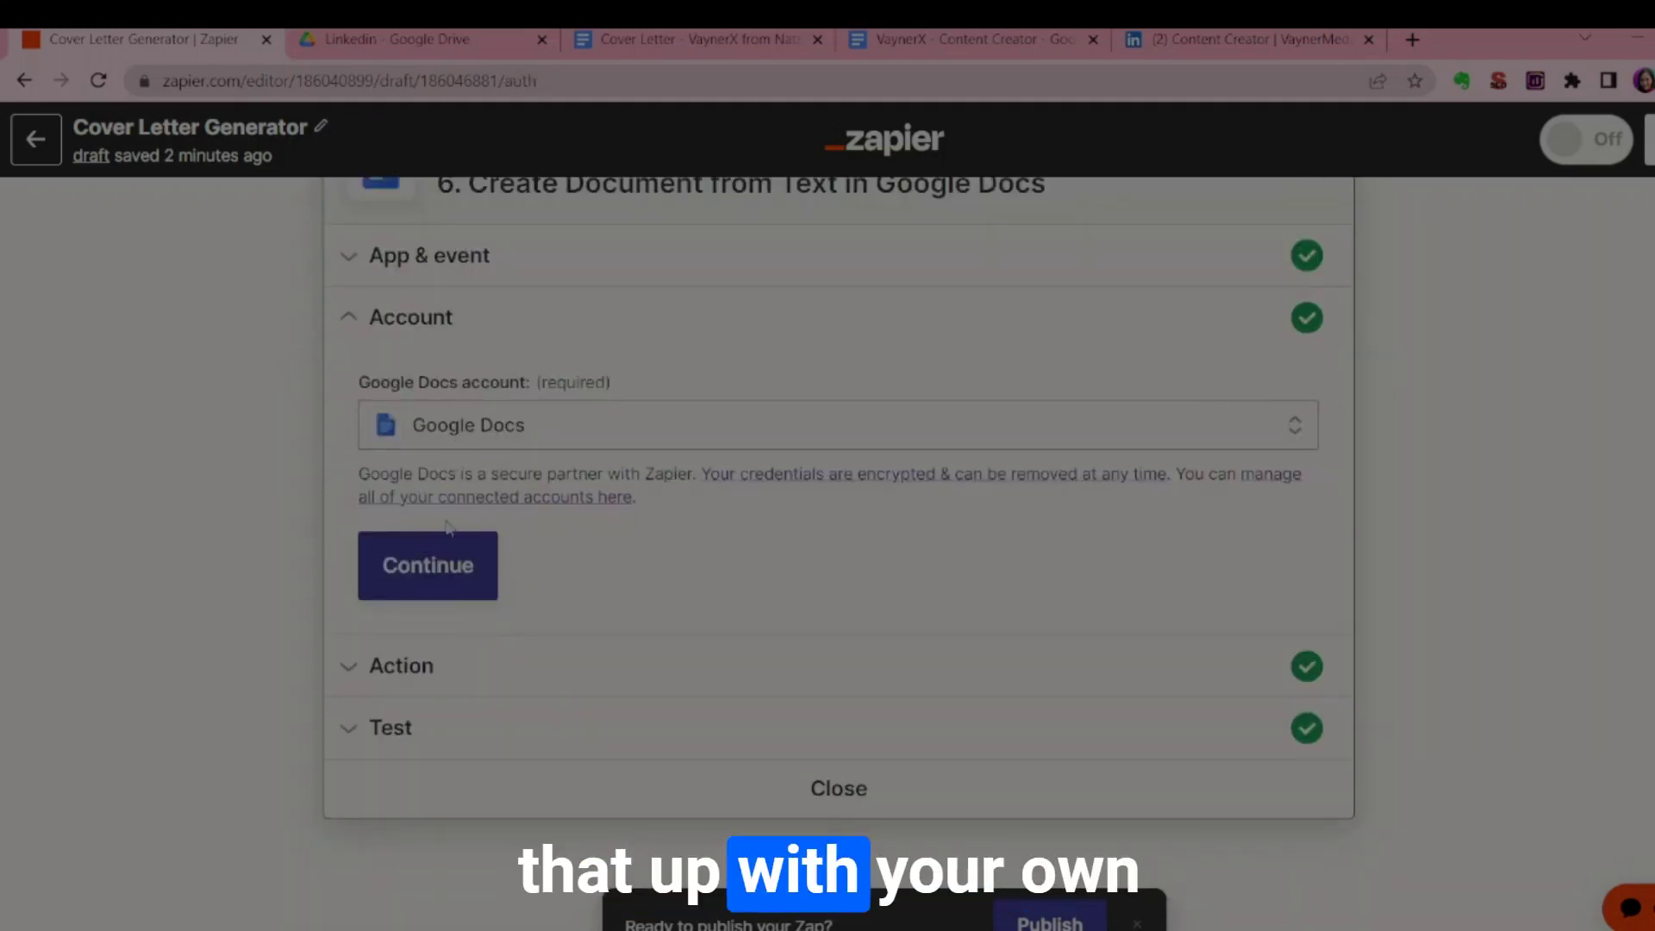
pyautogui.click(439, 569)
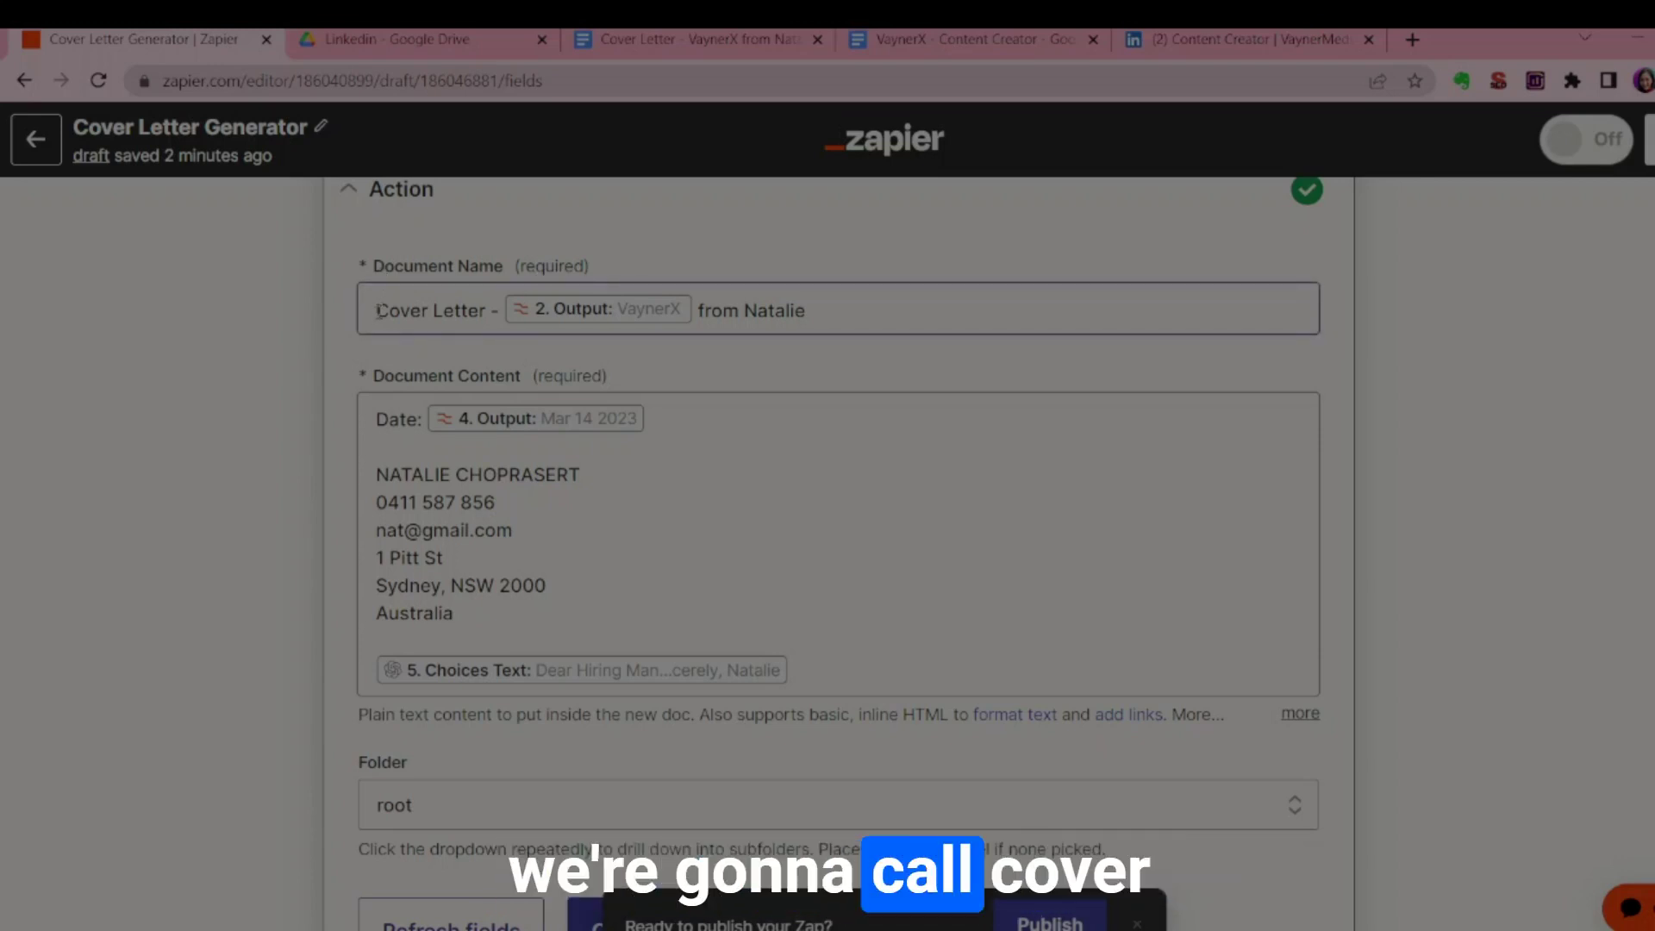
# - Examine how the Document Name is composed, and open the Zapier - Cover Letters folder in Google Drive
pyautogui.doubleClick(401, 310)
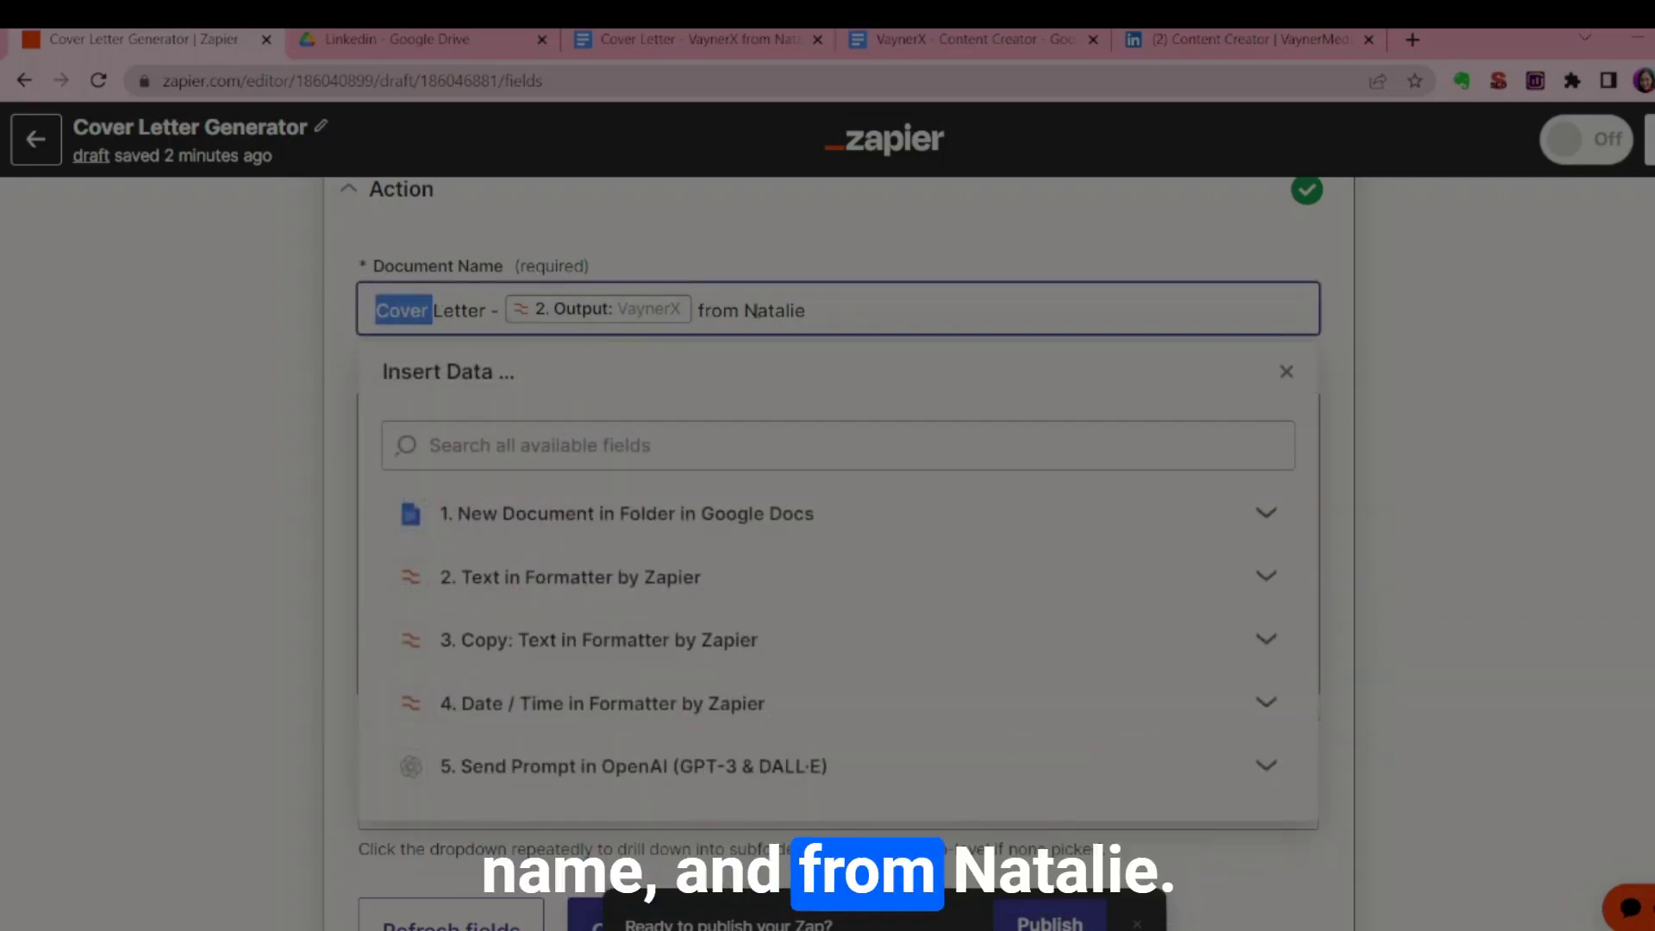
pyautogui.click(773, 325)
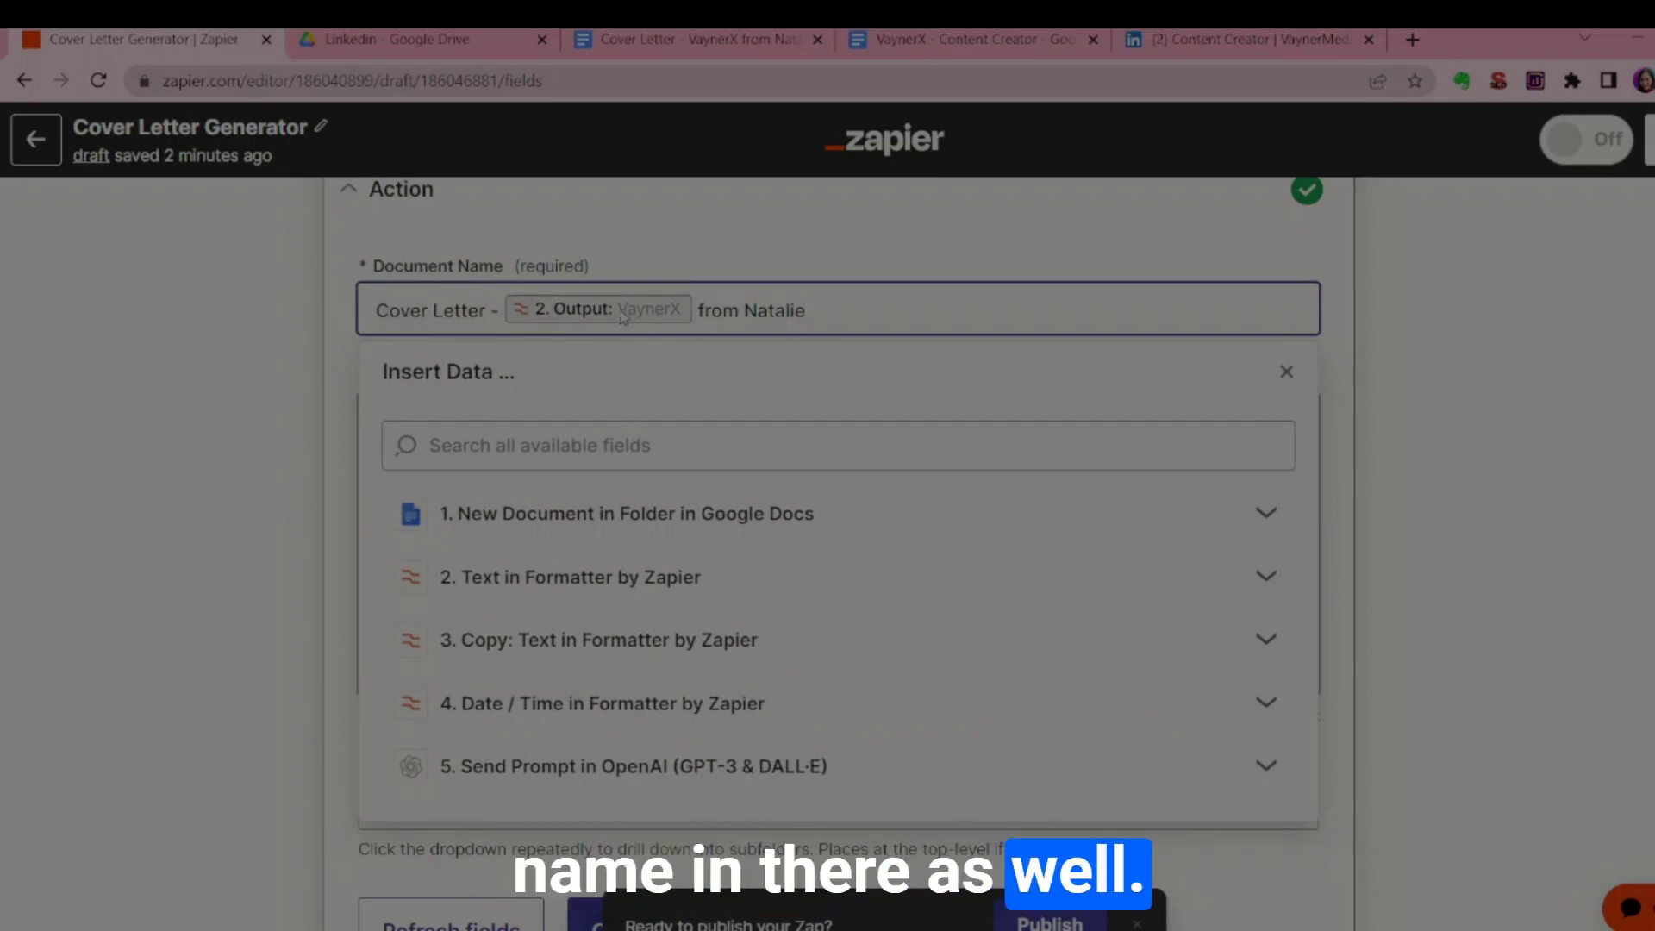
pyautogui.click(545, 151)
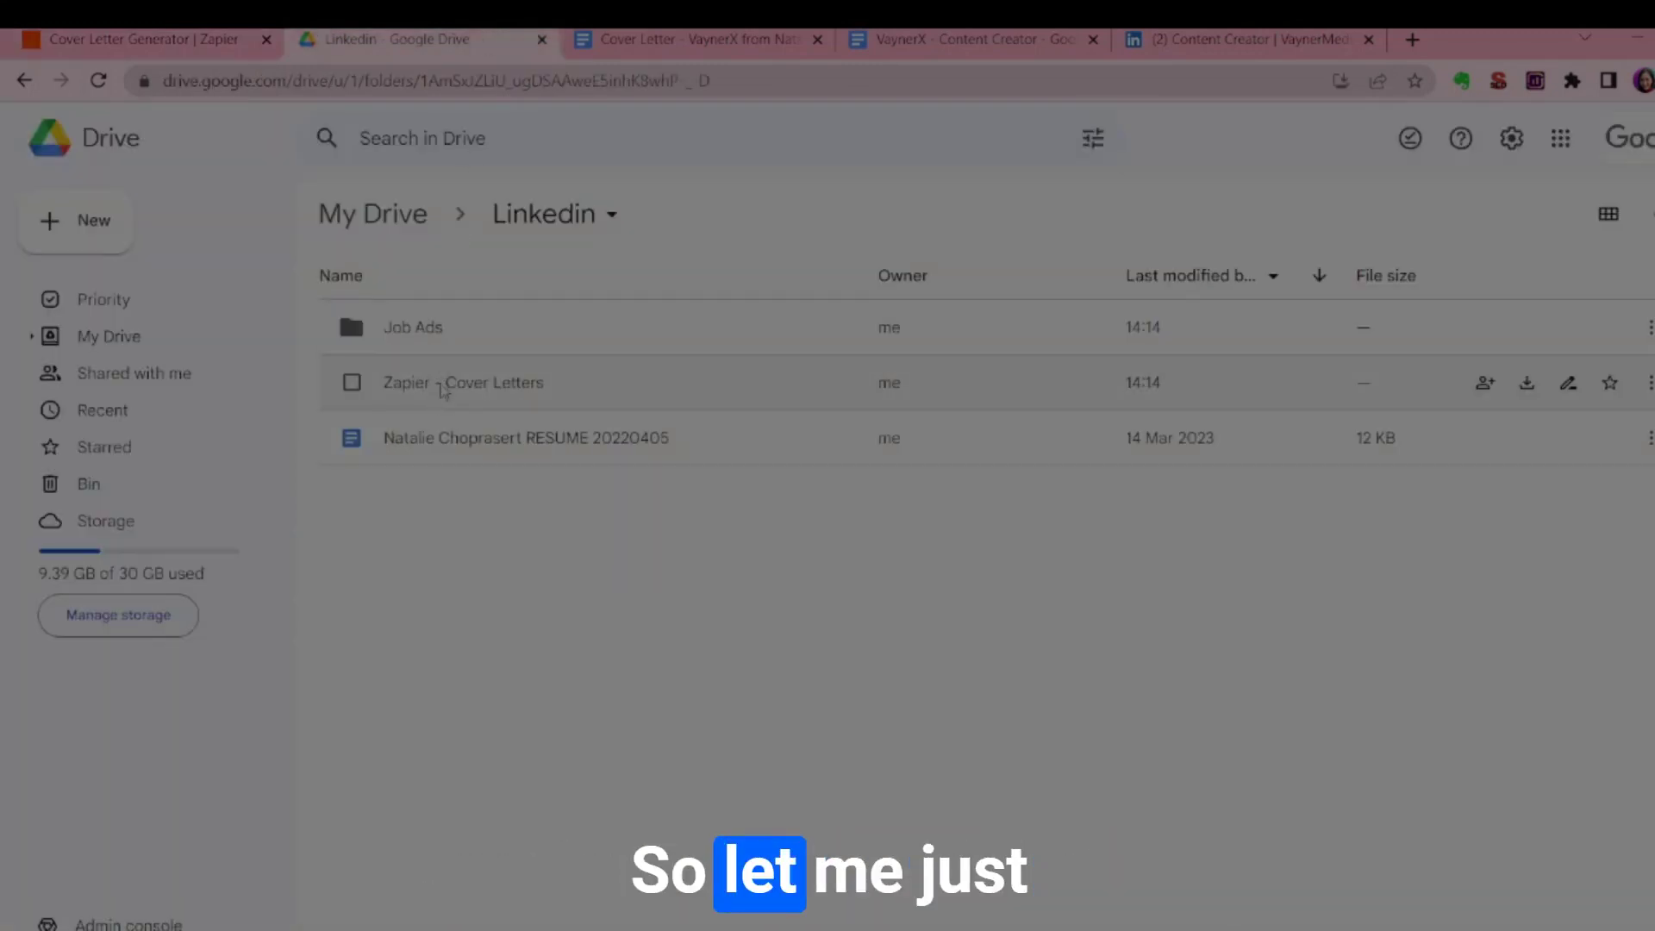
pyautogui.doubleClick(443, 382)
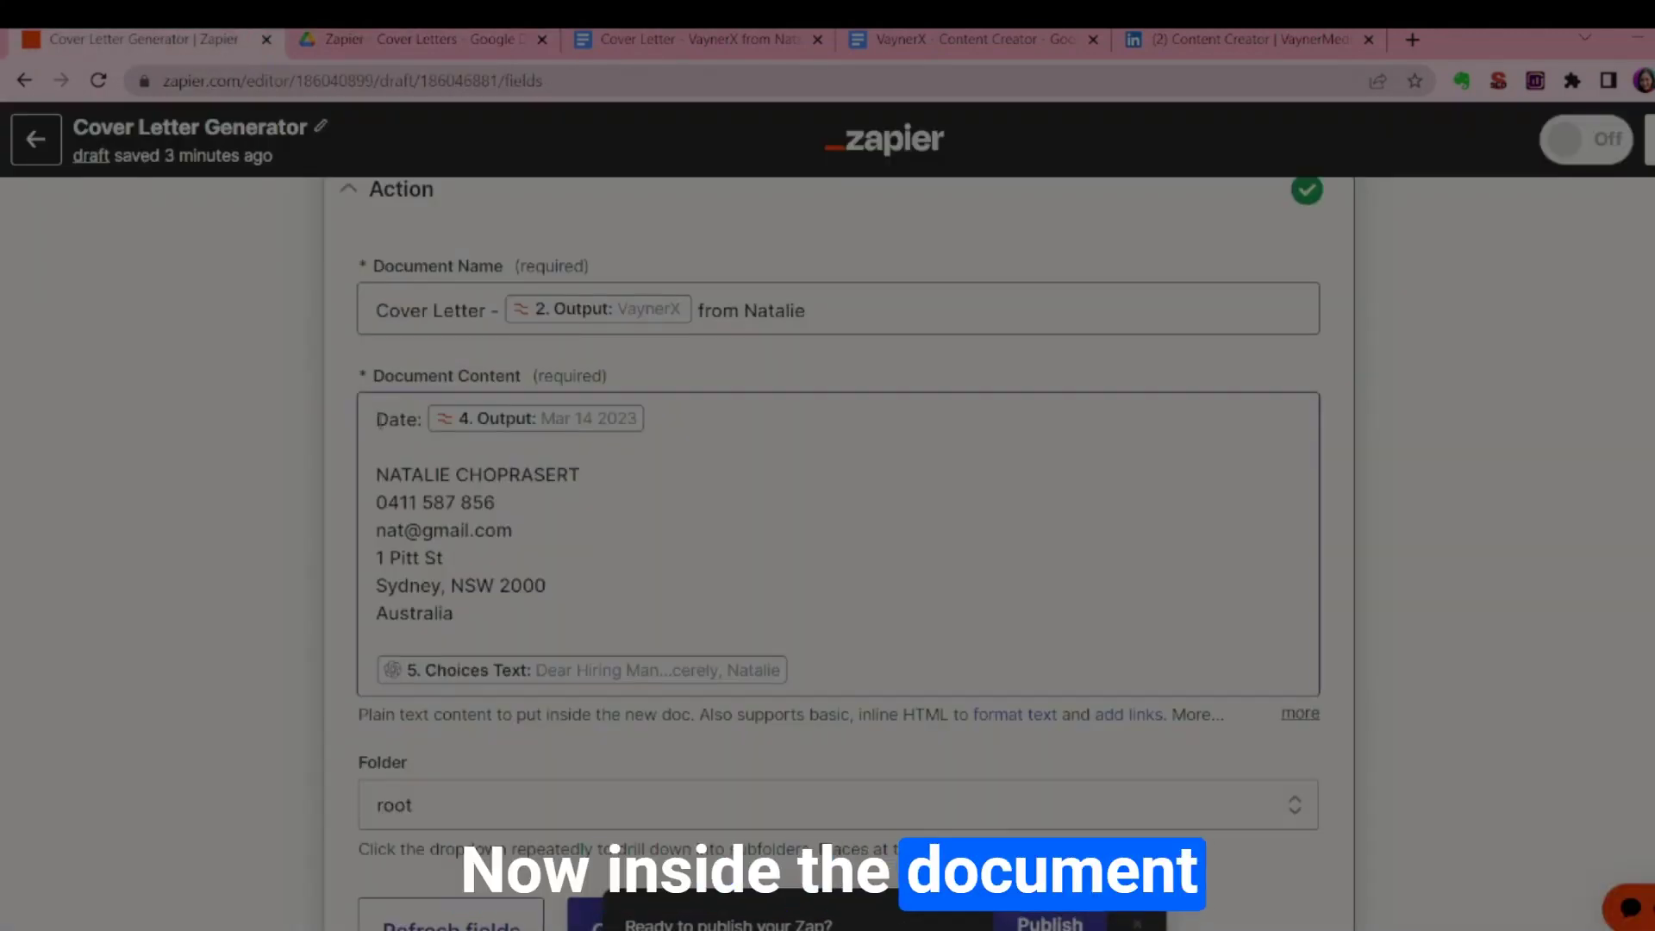
# - Return to the Zap and examine the date, contact details and cover letter text in the Document Content
pyautogui.moveTo(377, 418); pyautogui.dragTo(427, 419)
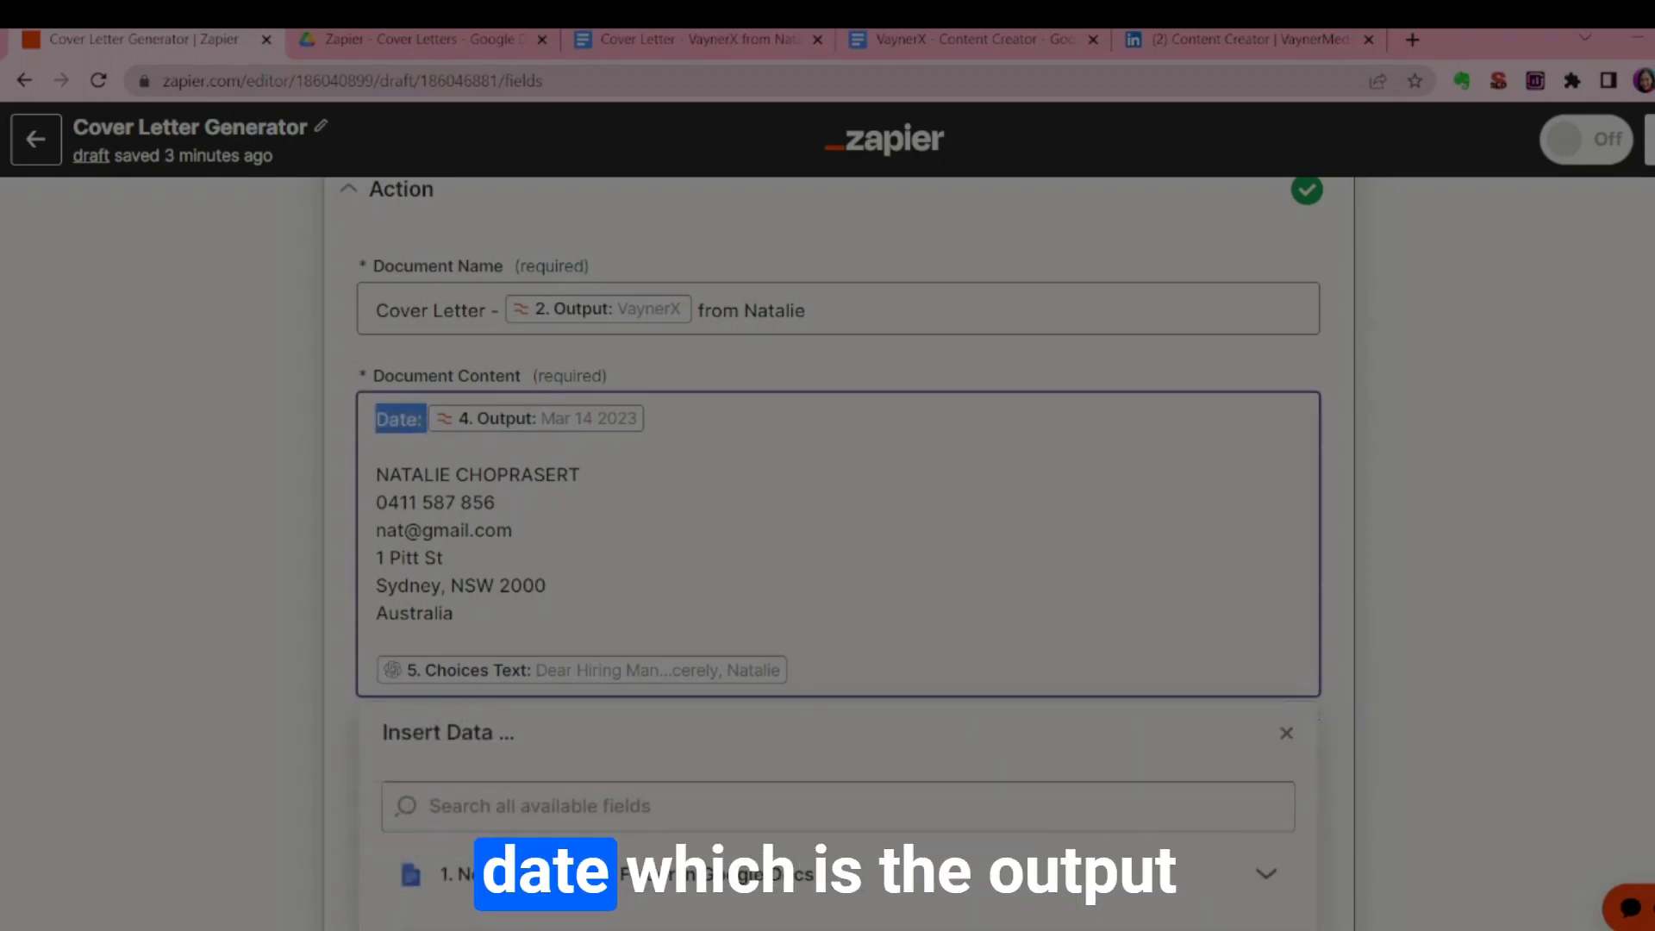
pyautogui.click(427, 424)
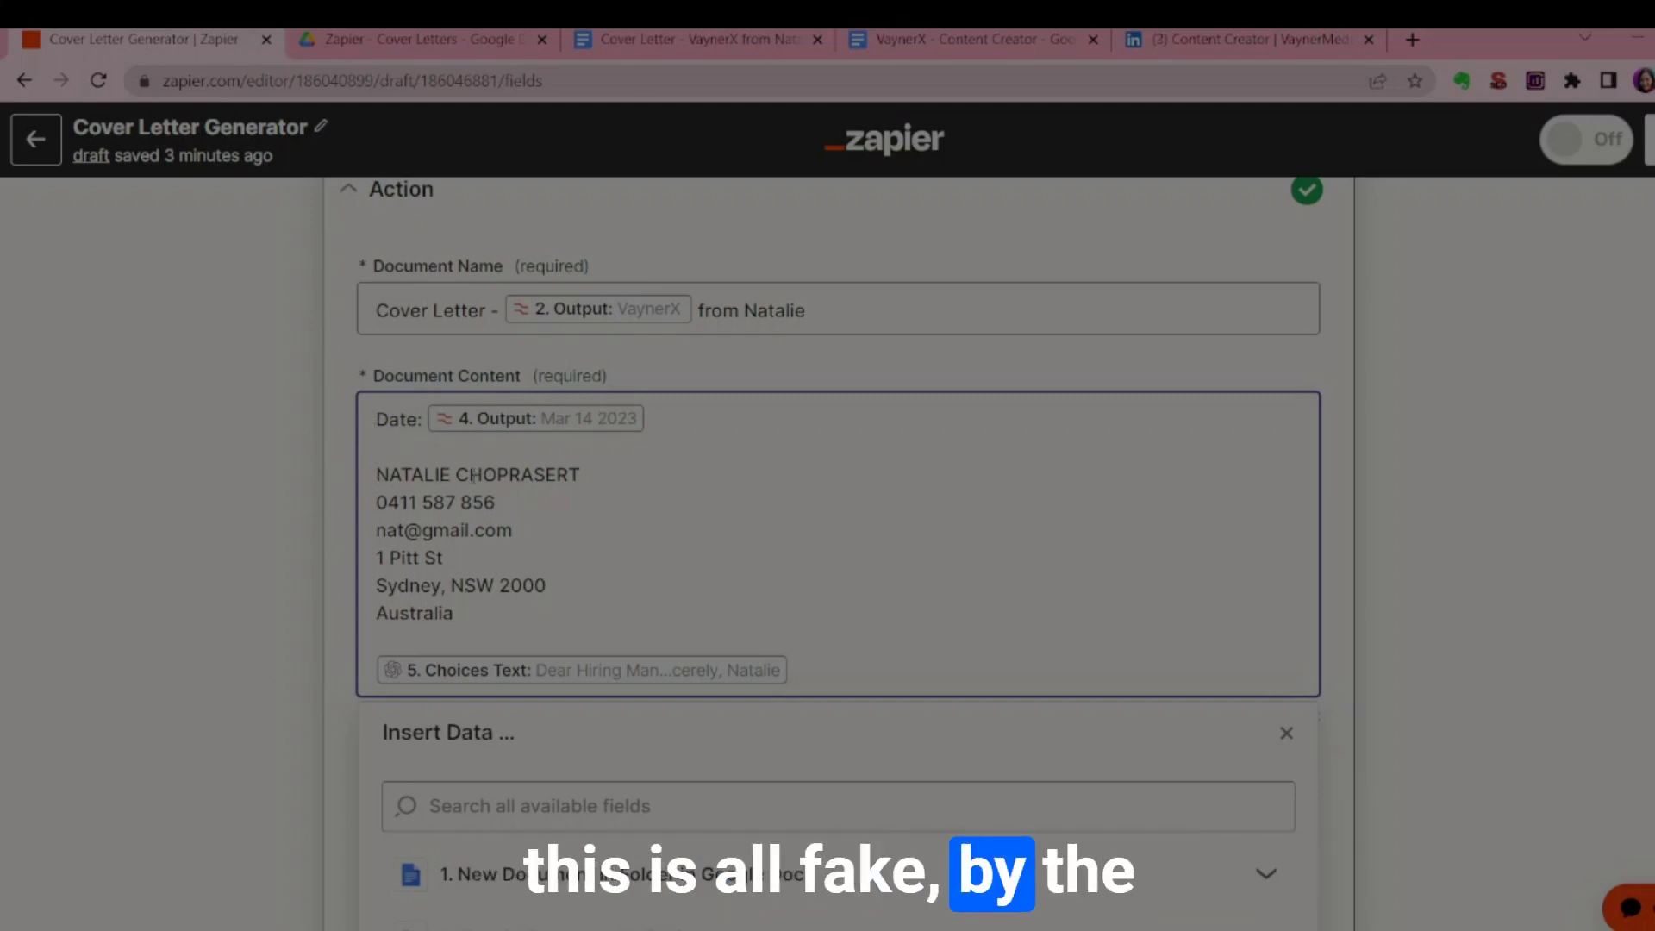
pyautogui.scroll(-2, 679, 552)
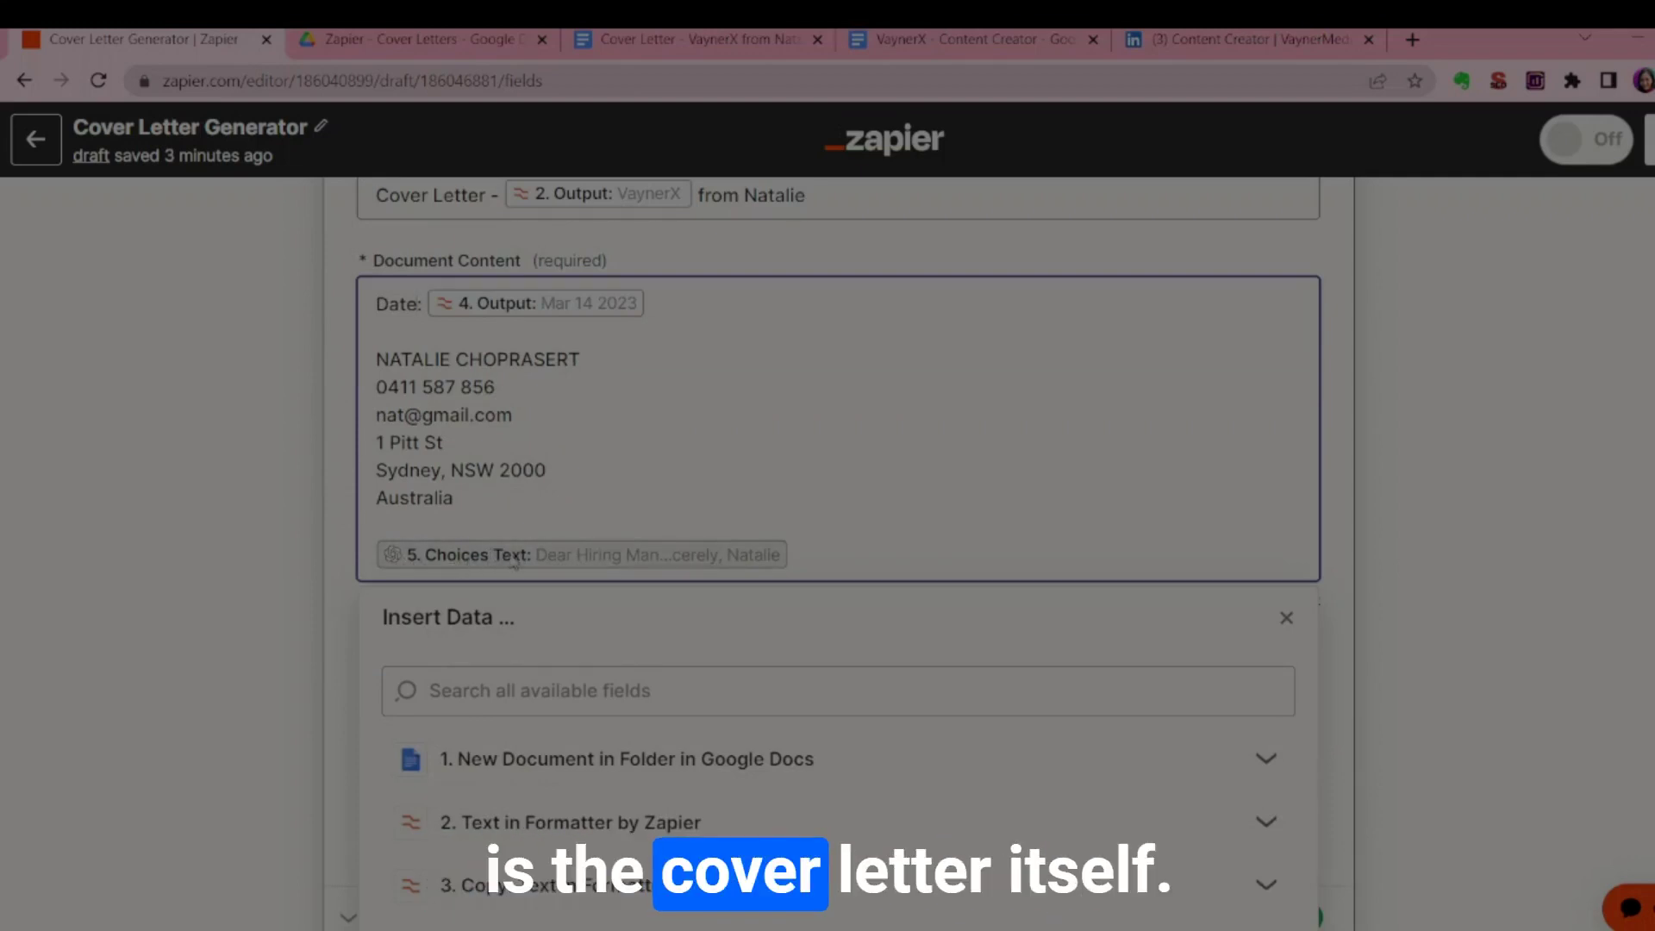
# - Delete the Choices Text field from the Document Content and reinsert it from the OpenAI step's full list of outputs
pyautogui.click(465, 560)
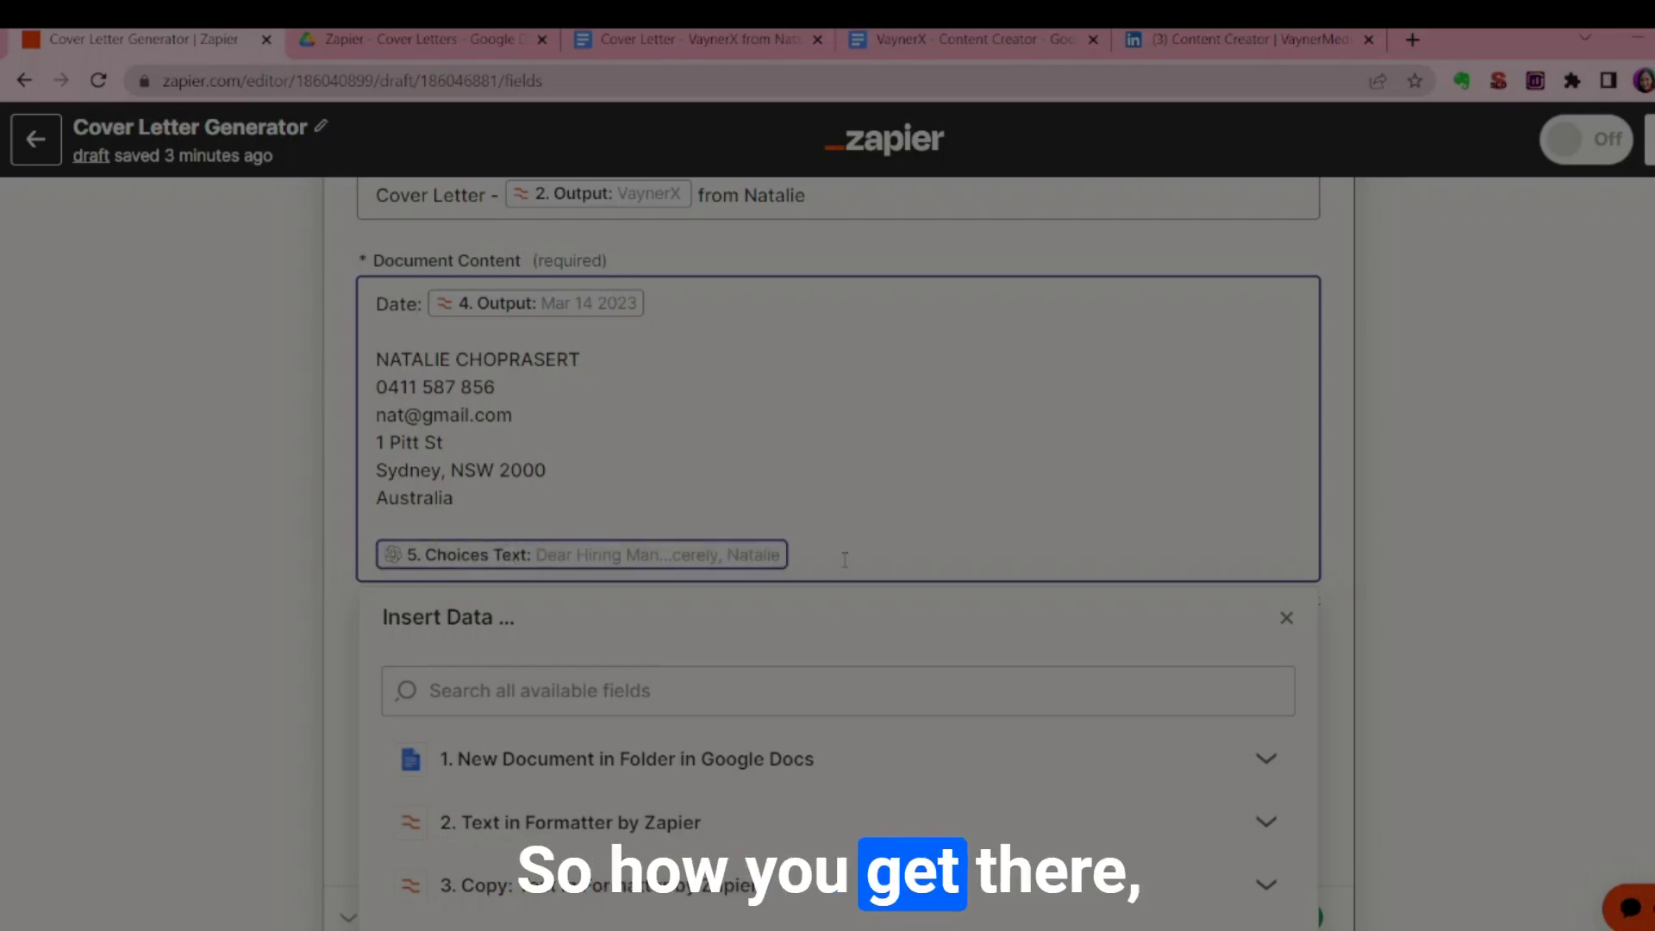
pyautogui.press('BackSpace')
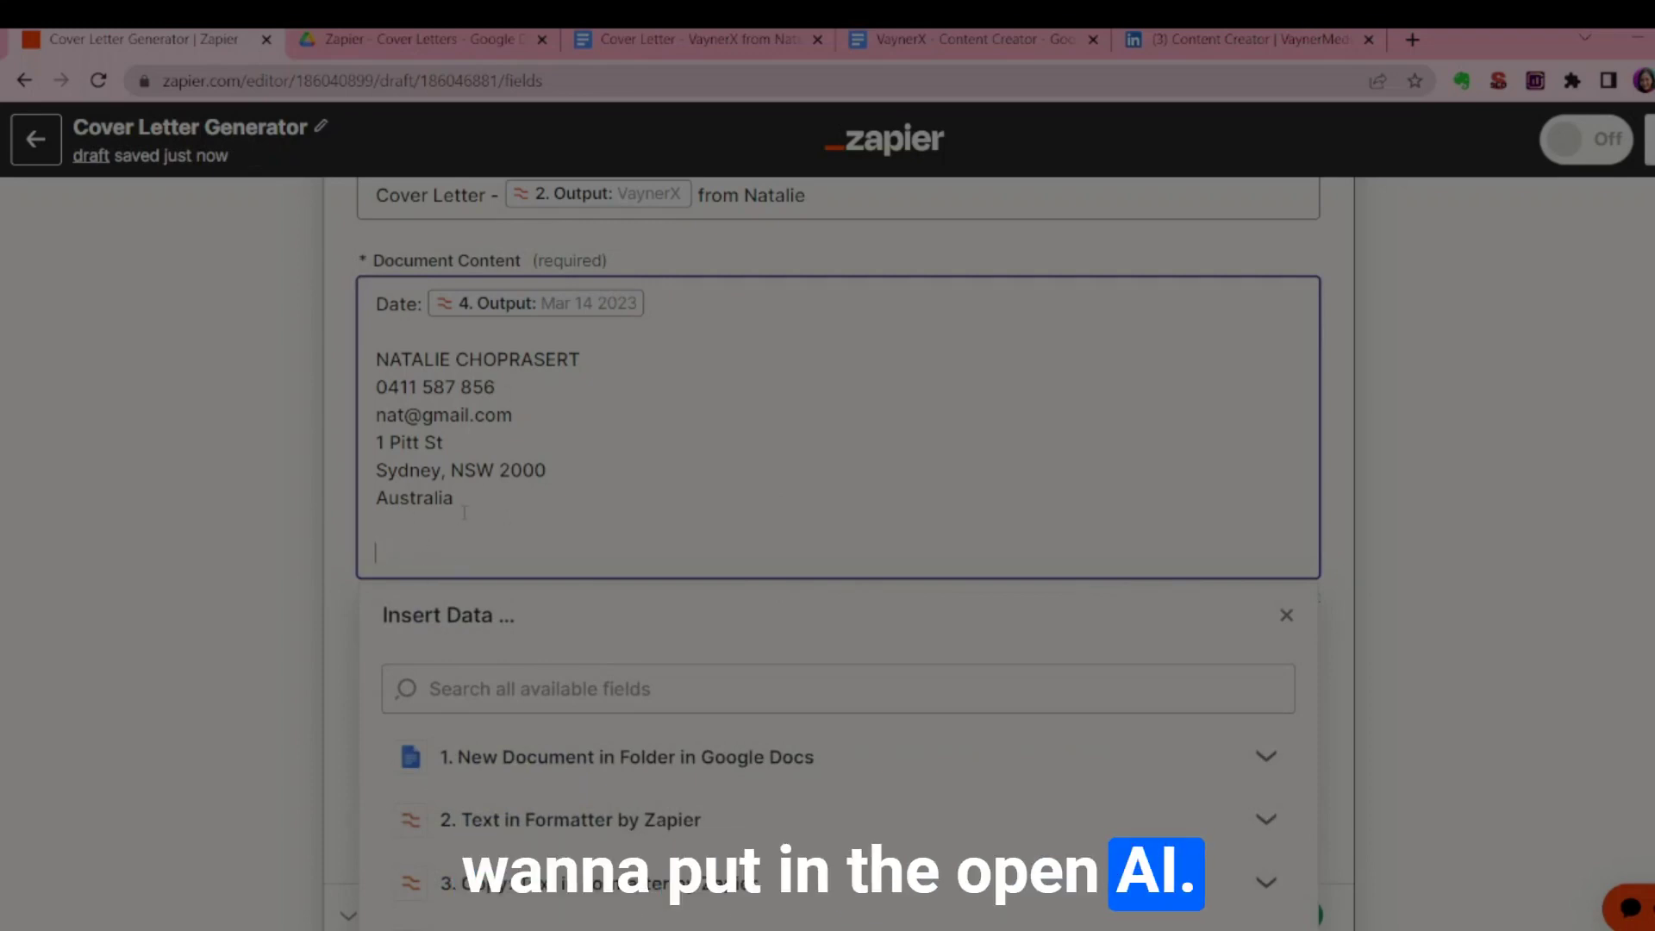
pyautogui.scroll(-2, 464, 513)
pyautogui.moveTo(384, 501); pyautogui.dragTo(473, 500)
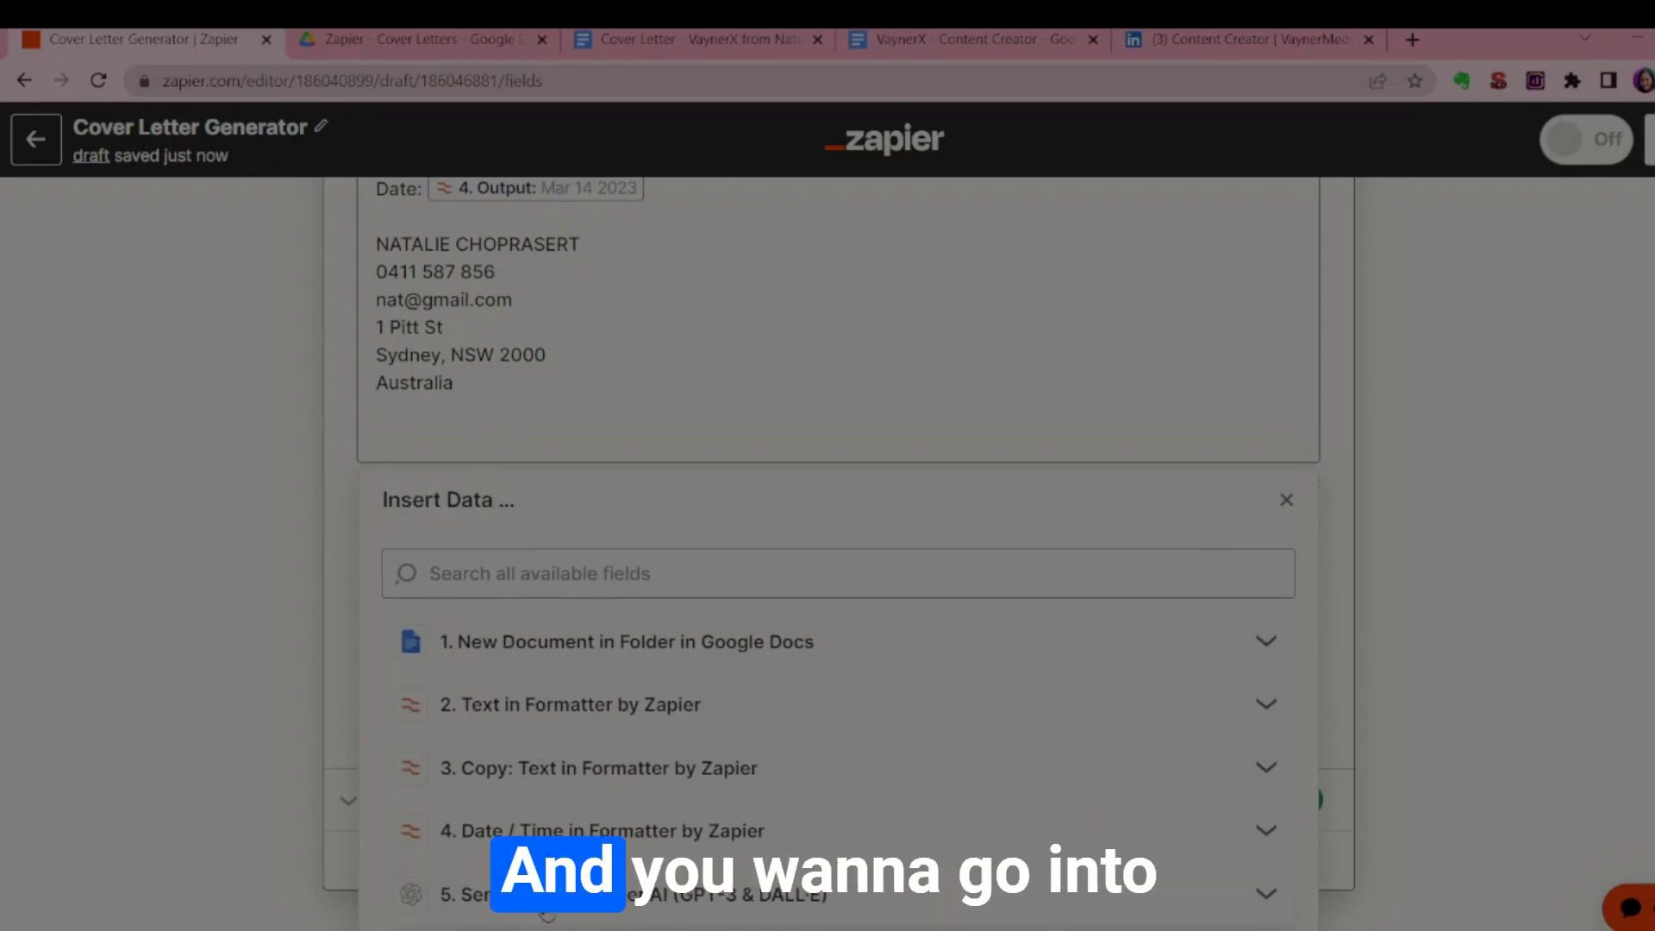
pyautogui.click(547, 901)
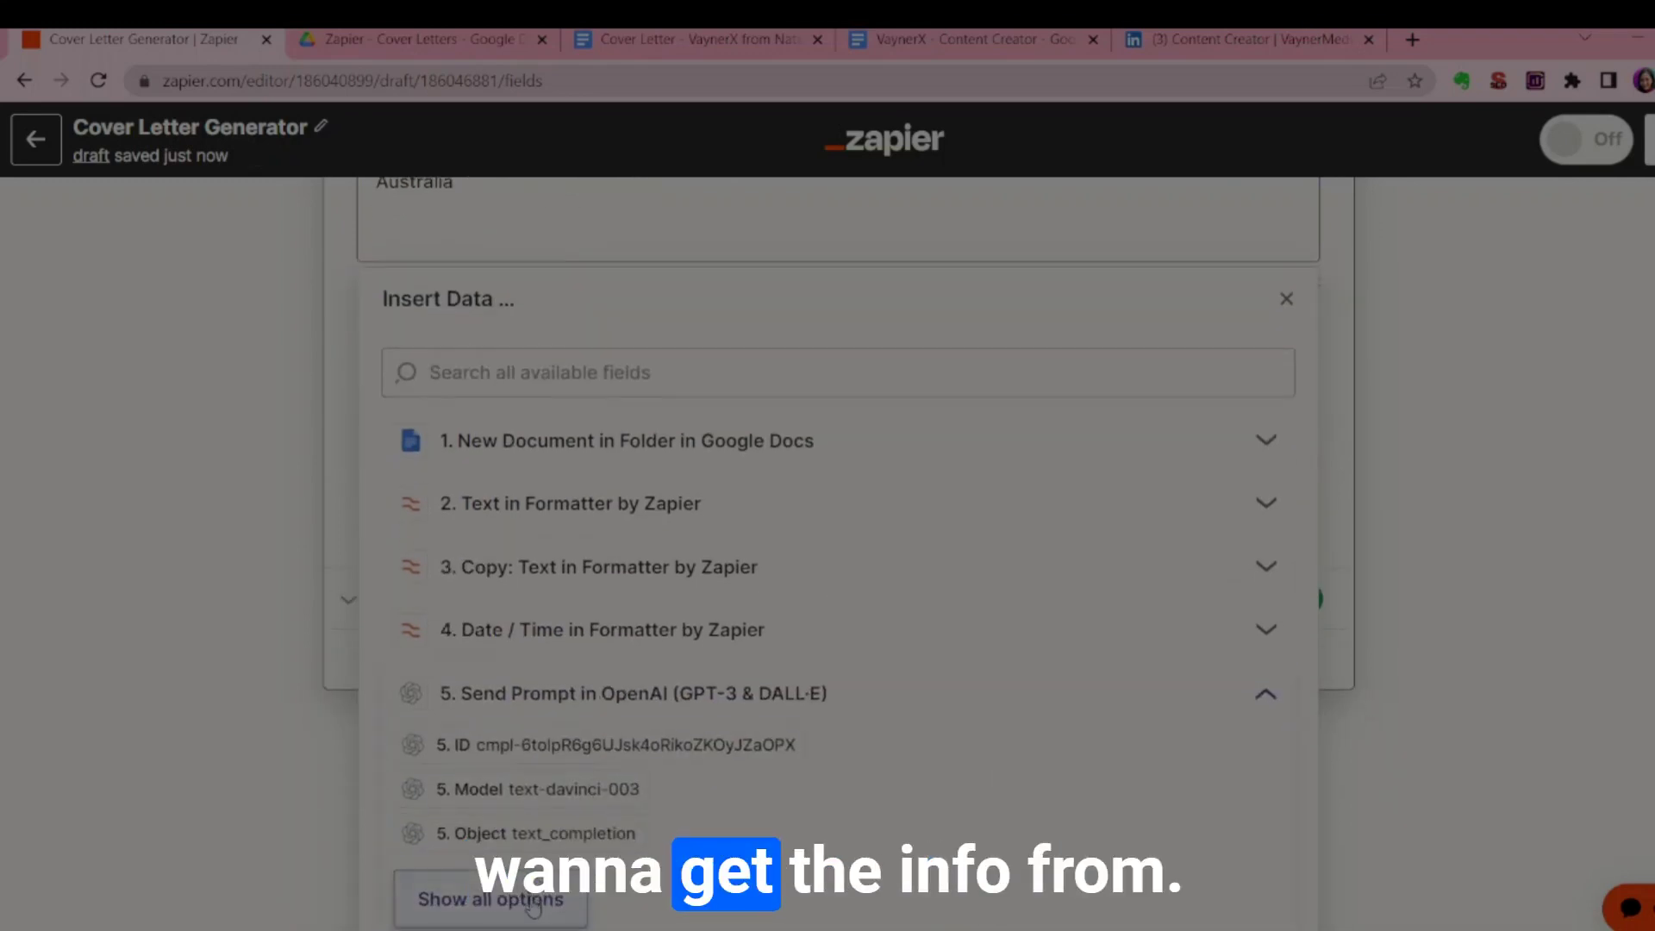
pyautogui.click(487, 898)
pyautogui.scroll(-1, 561, 587)
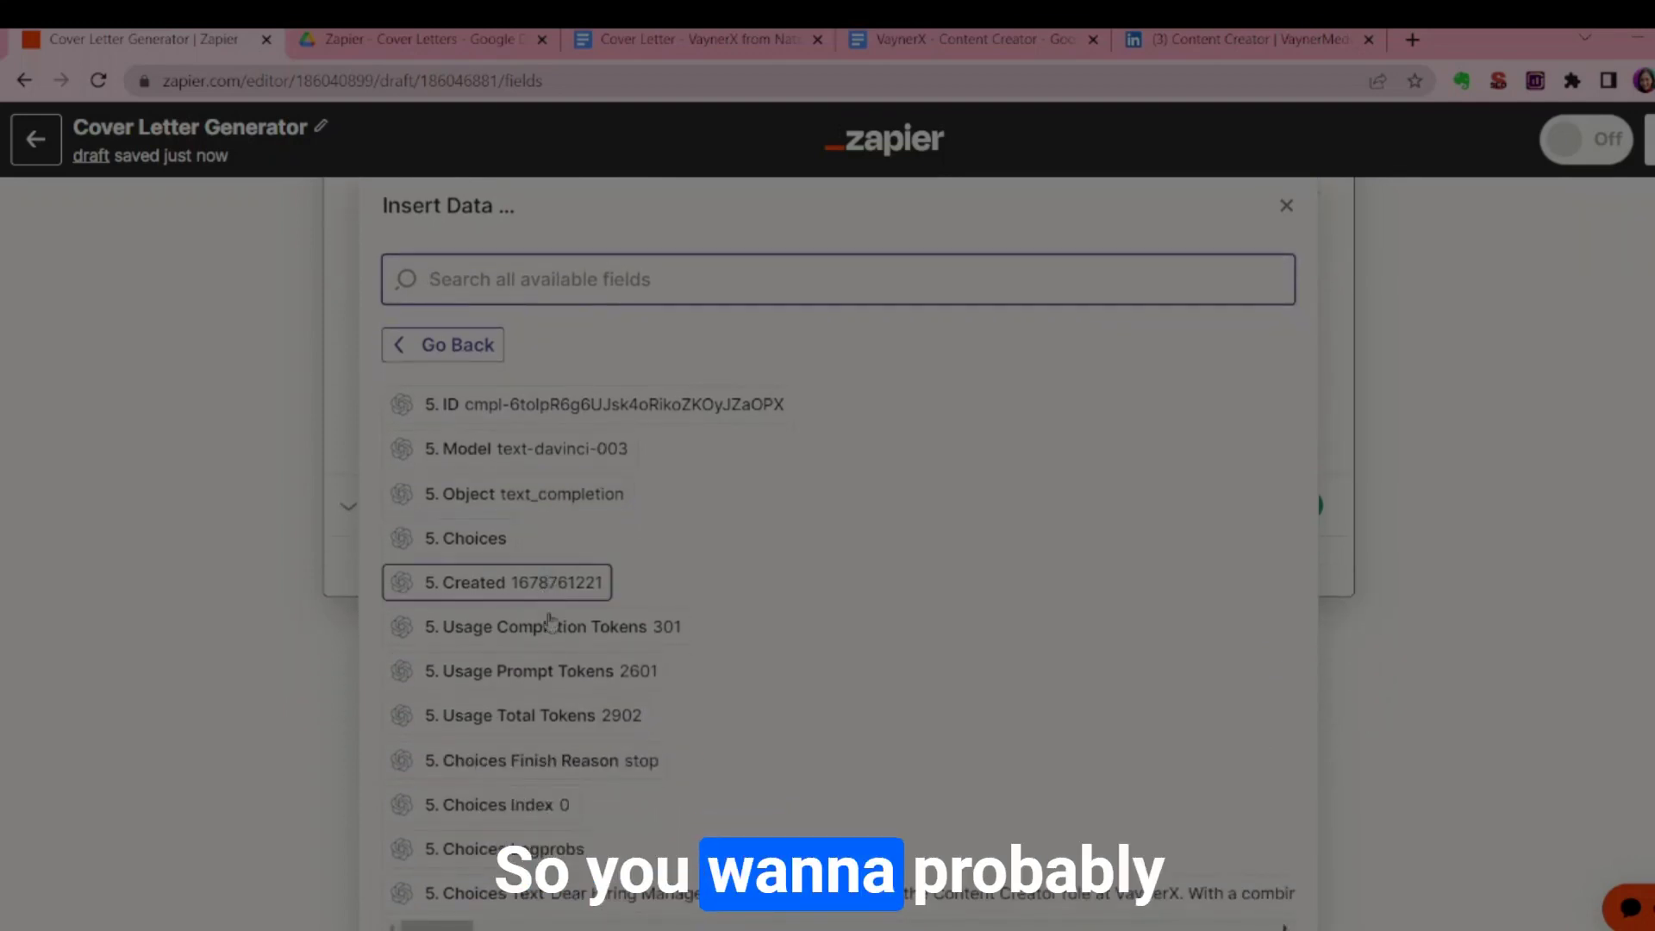
pyautogui.click(559, 899)
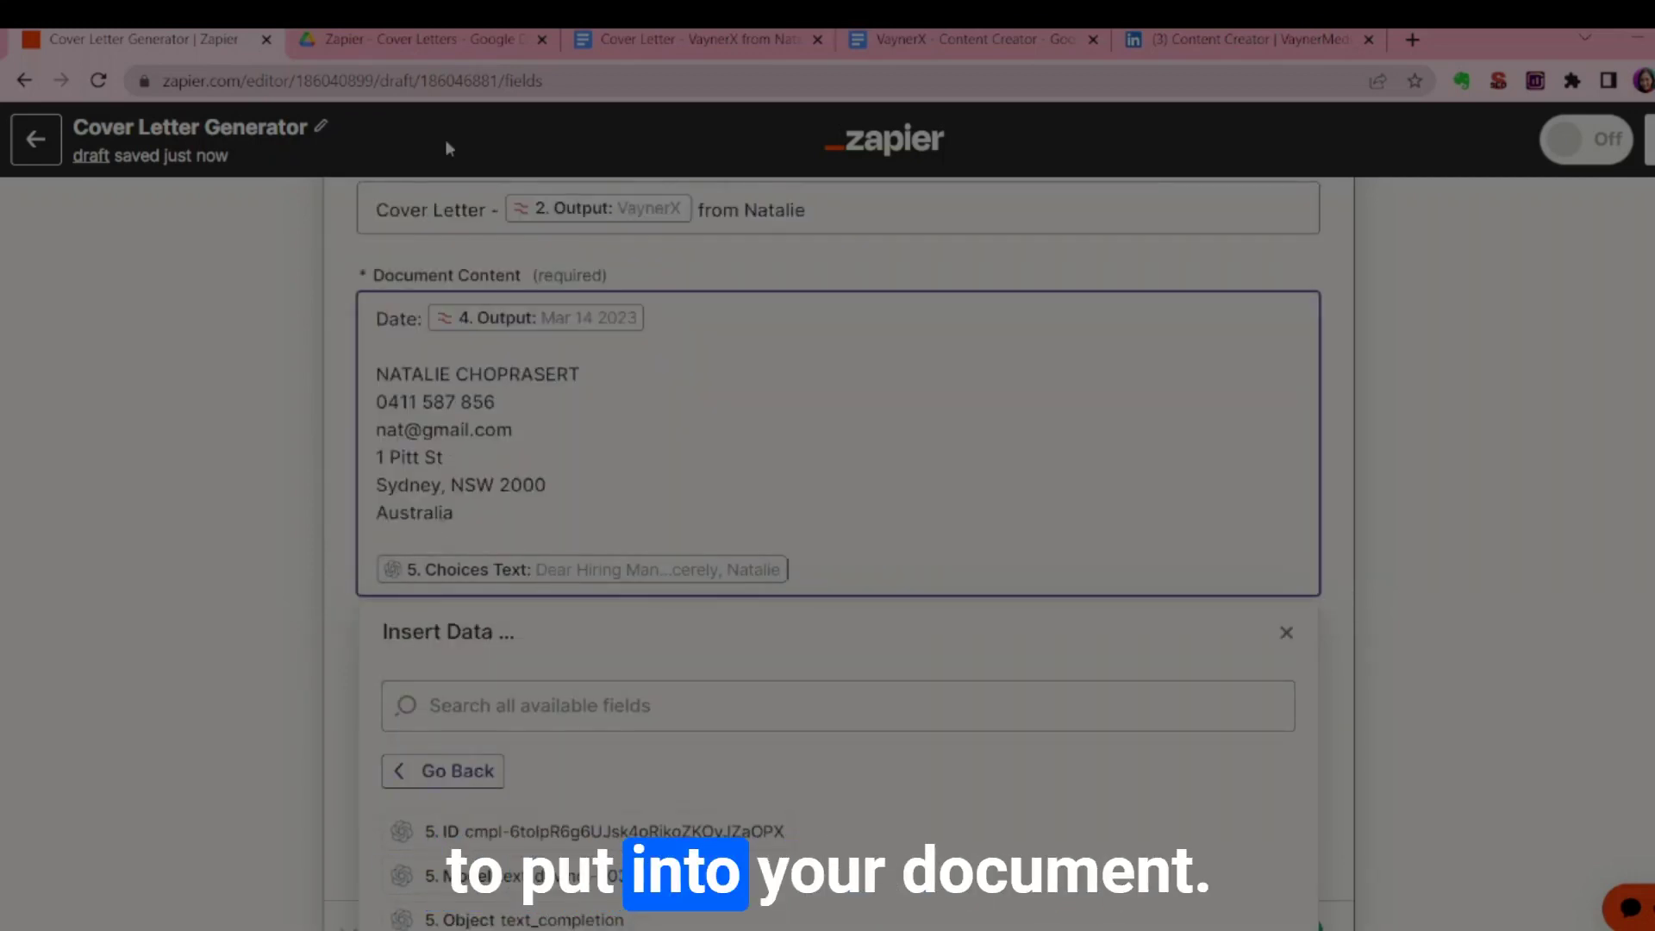
pyautogui.click(315, 536)
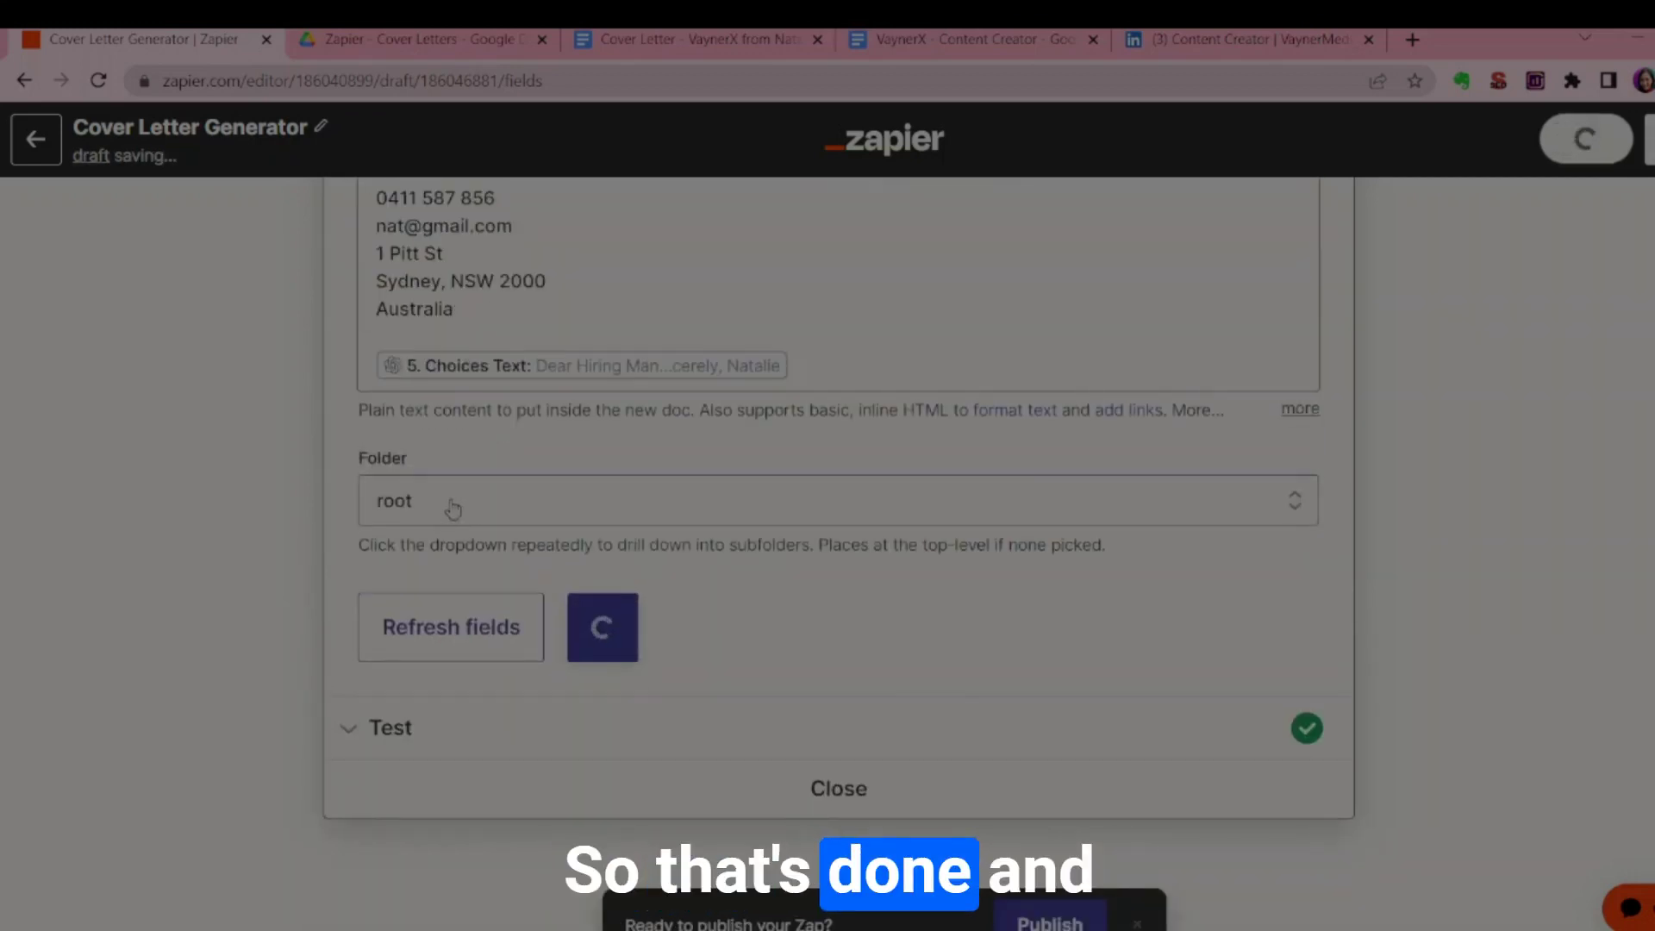
# - Set the destination folder to Zapier - Cover Letters inside Linkedin, and continue to the step's test
pyautogui.click(429, 629)
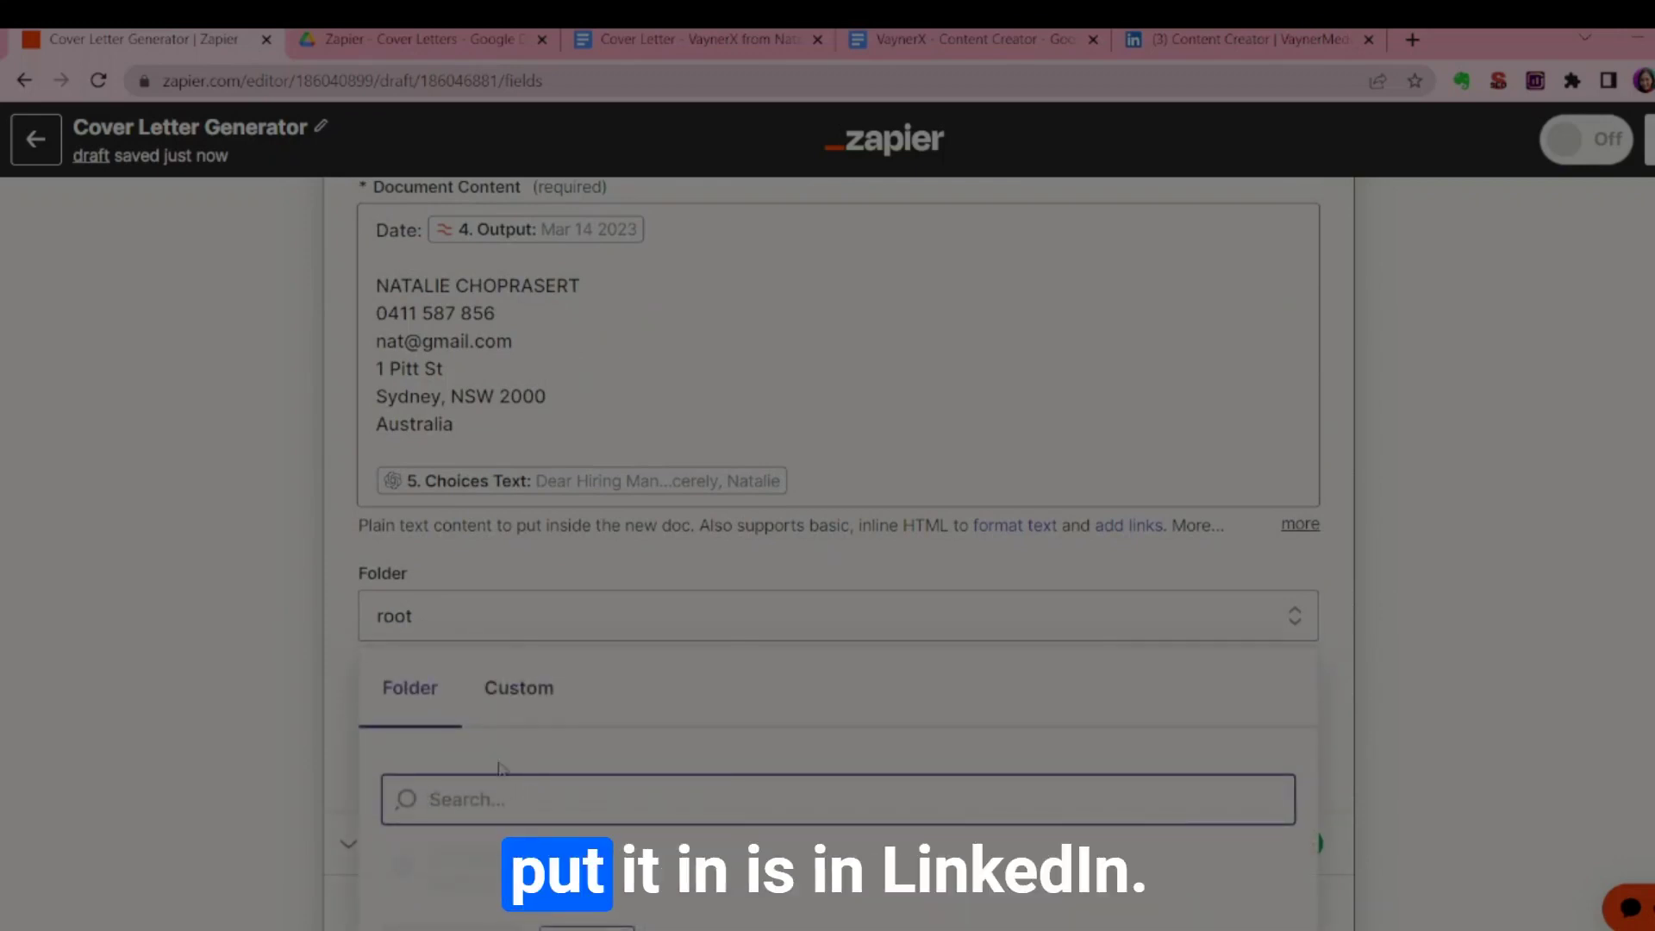
pyautogui.scroll(-3, 444, 614)
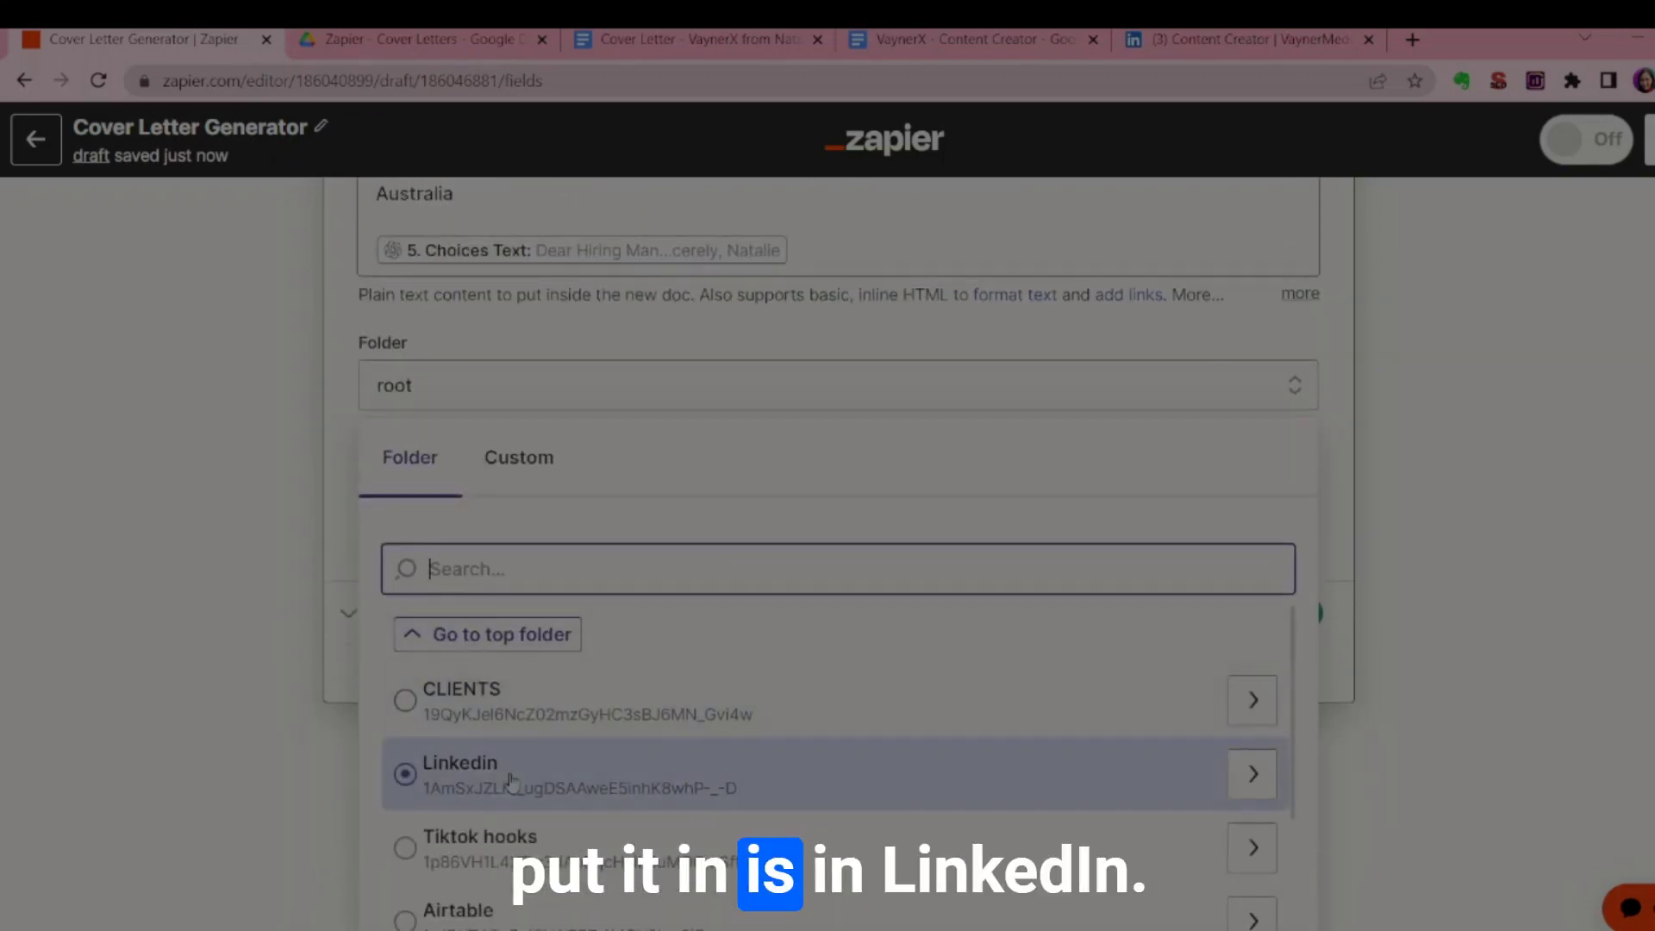
pyautogui.click(1253, 774)
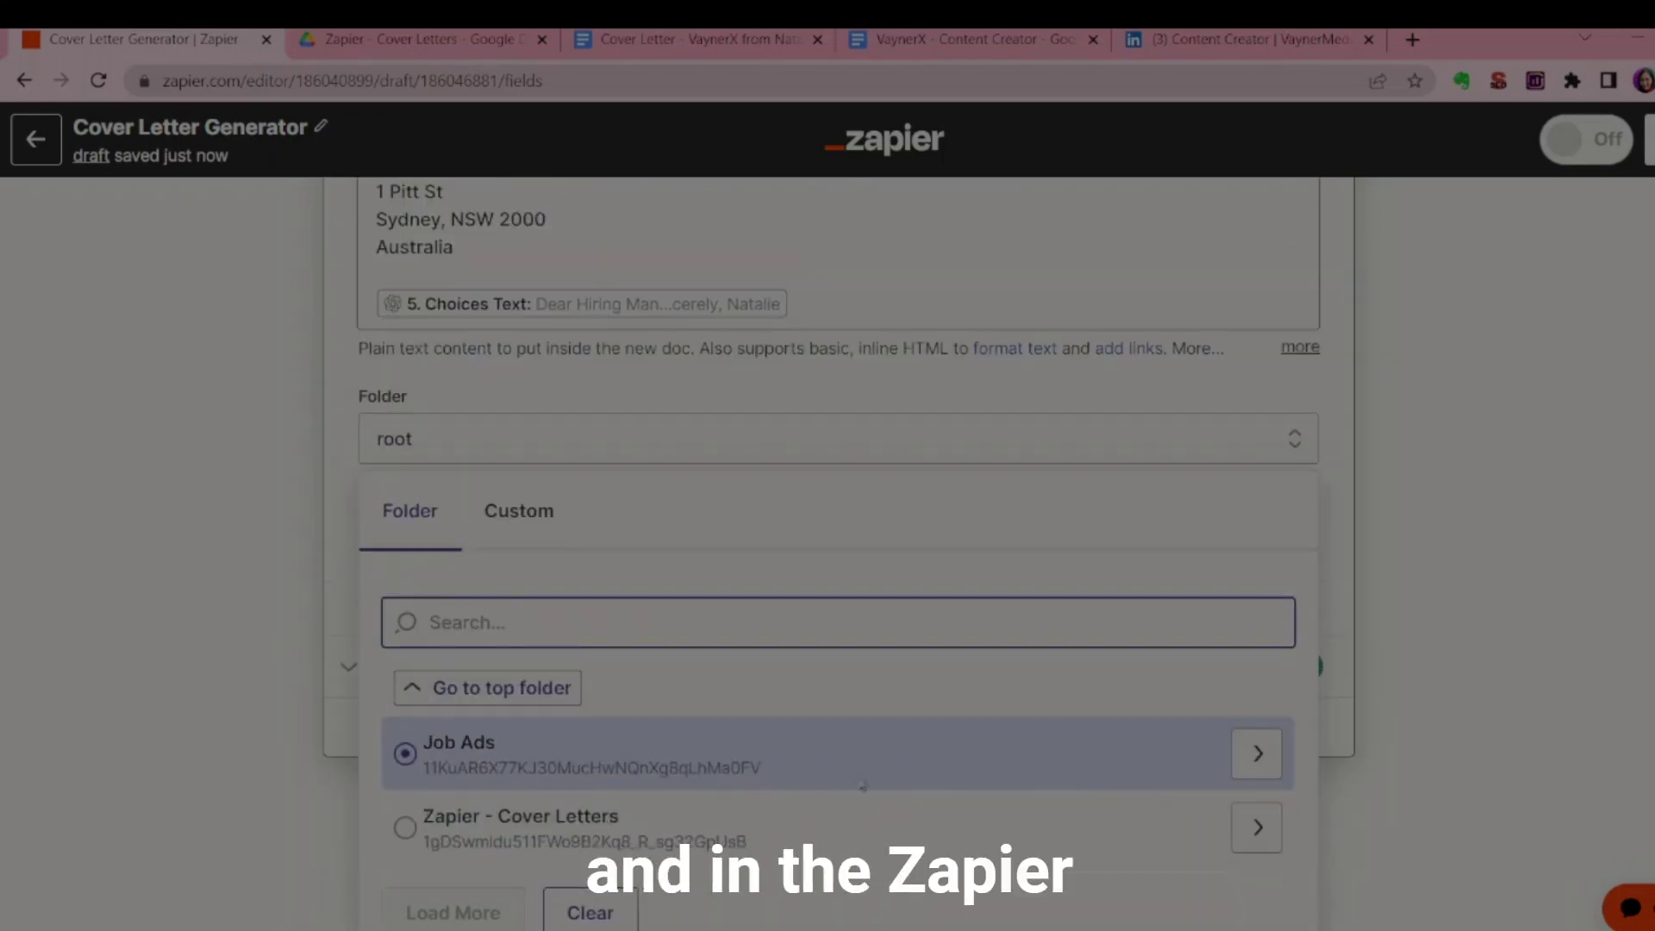
pyautogui.click(519, 843)
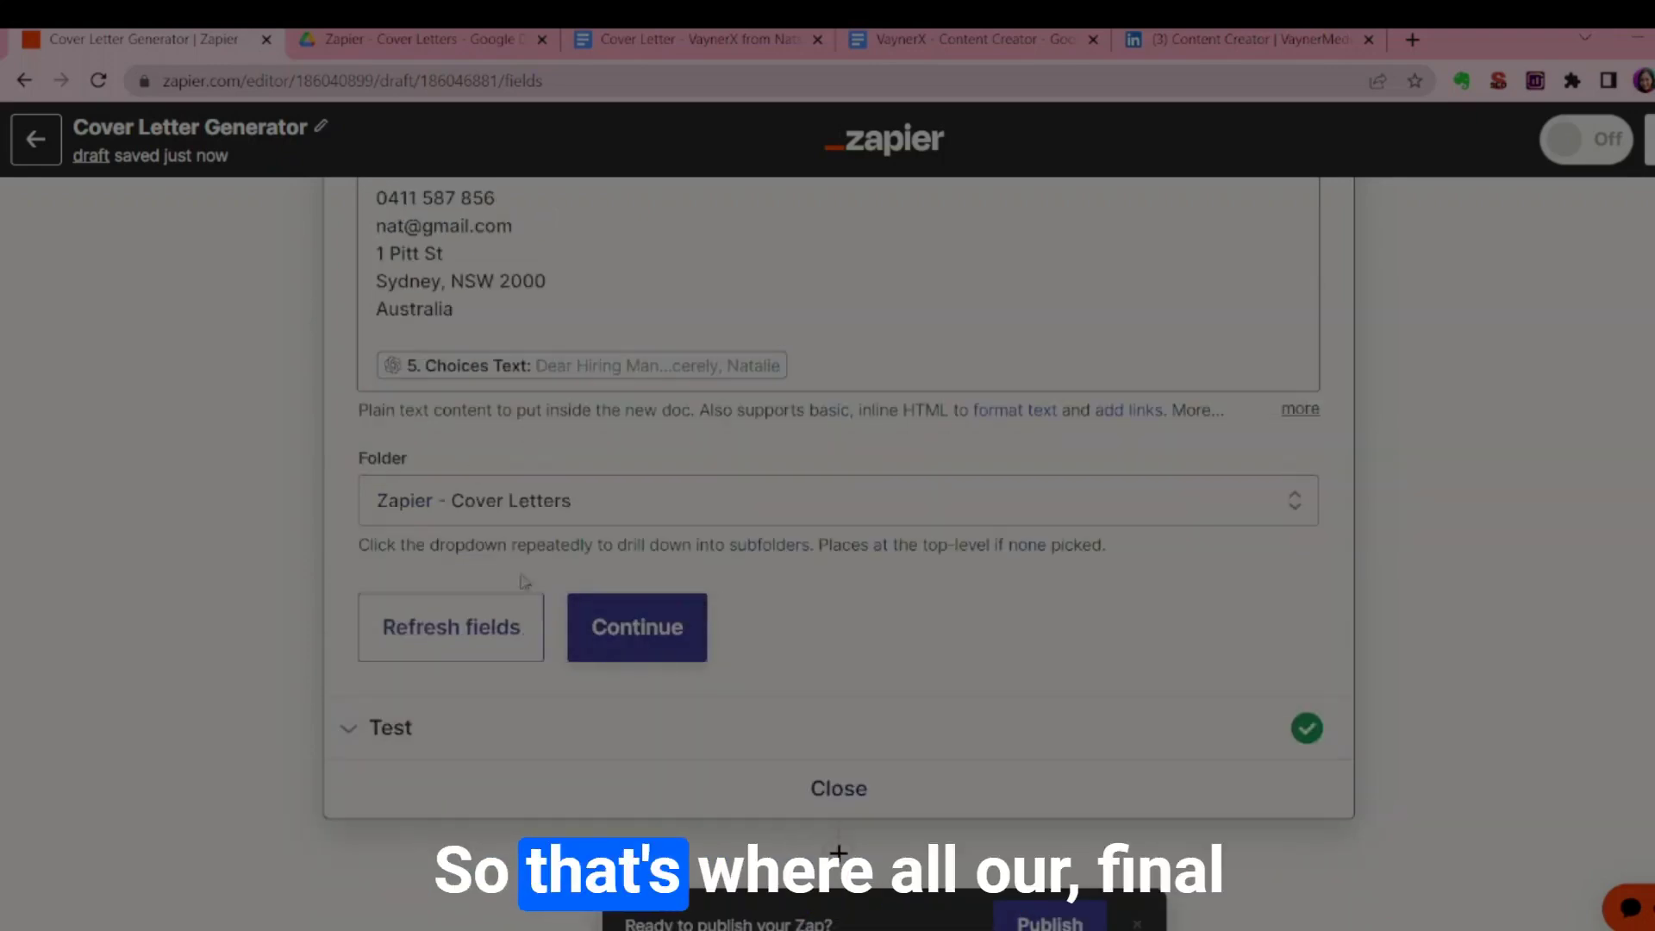
pyautogui.click(655, 634)
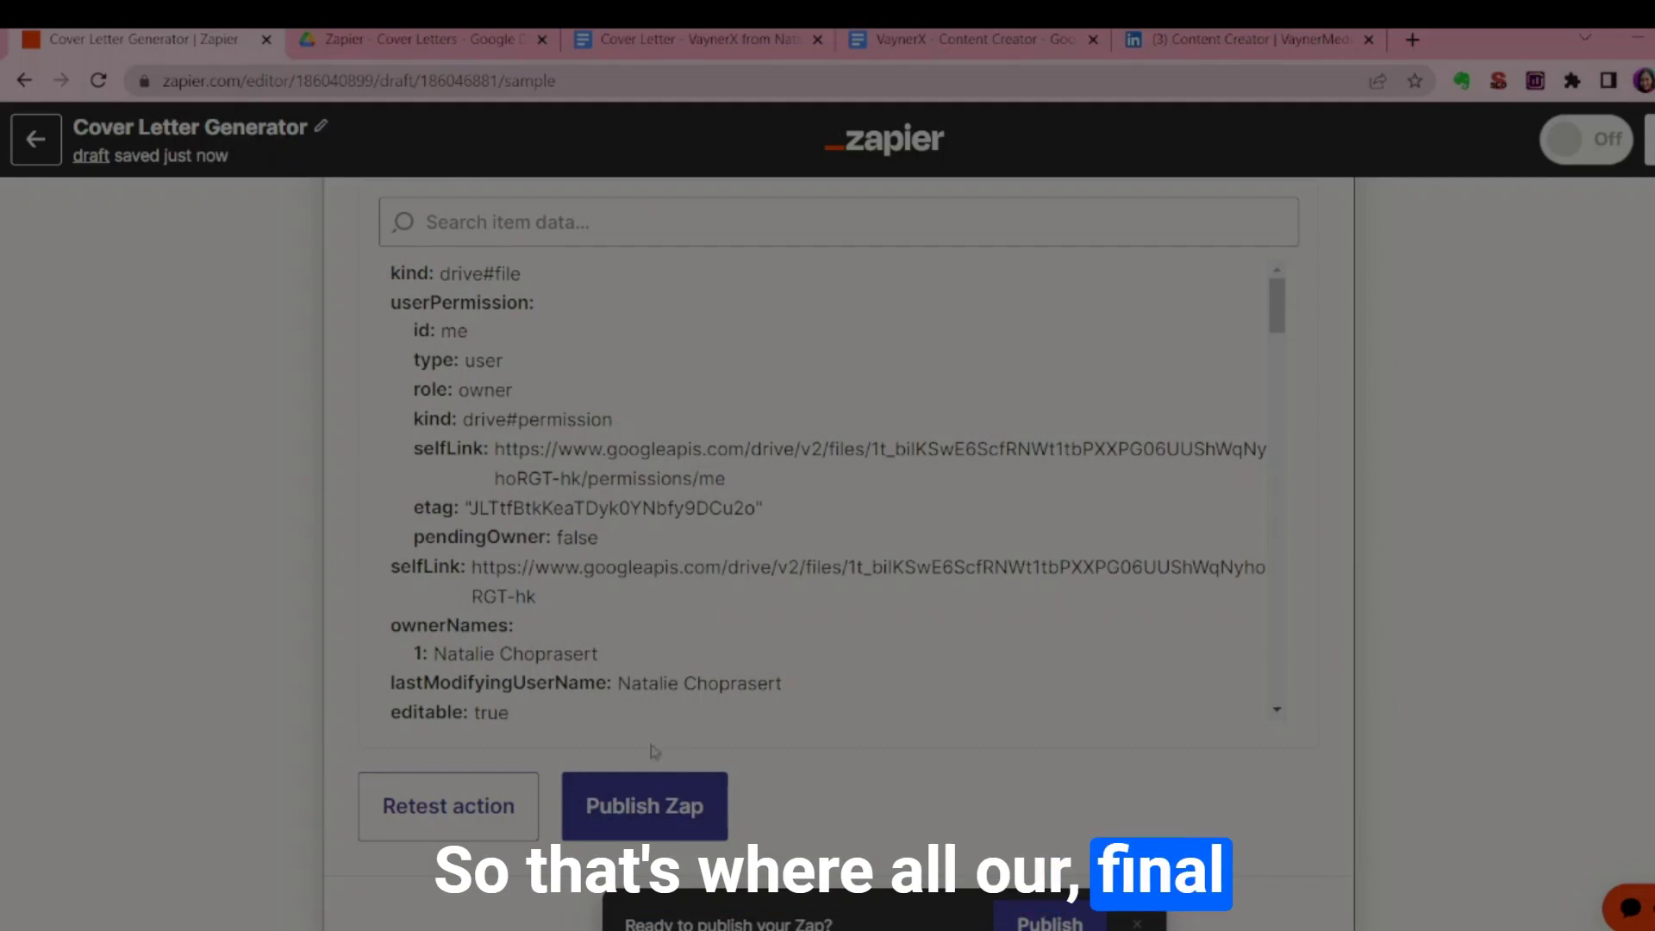
# - Look through the test data of the created document and close the Create Document from Text step
pyautogui.scroll(-1, 604, 657)
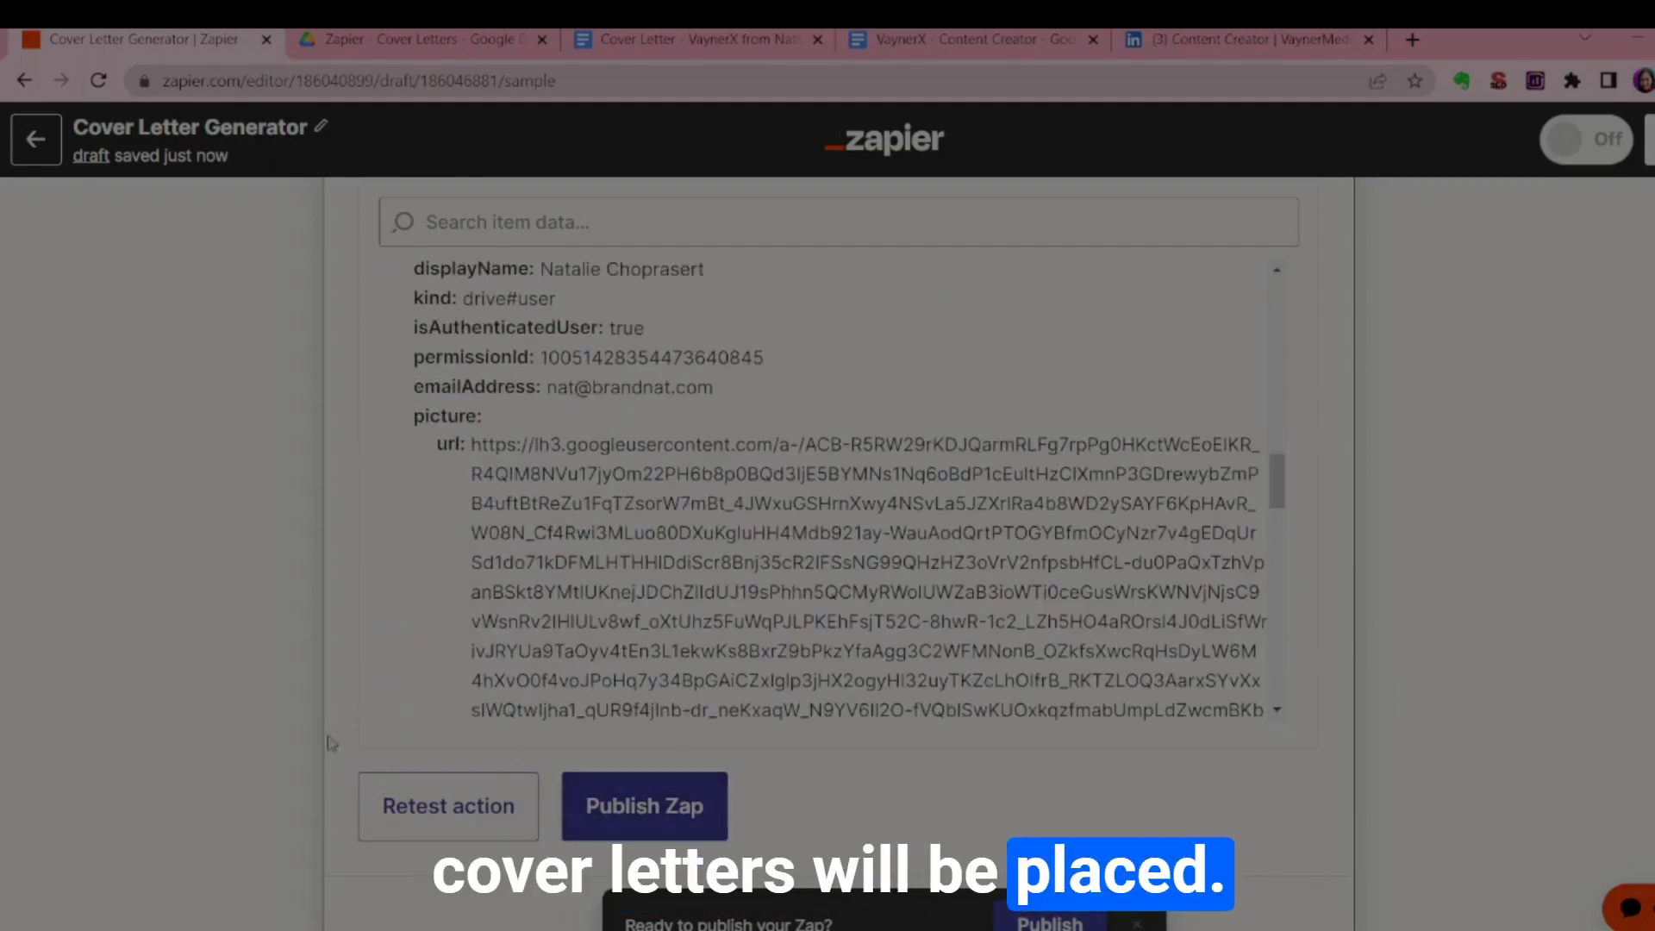
pyautogui.scroll(-6, 603, 657)
pyautogui.click(838, 786)
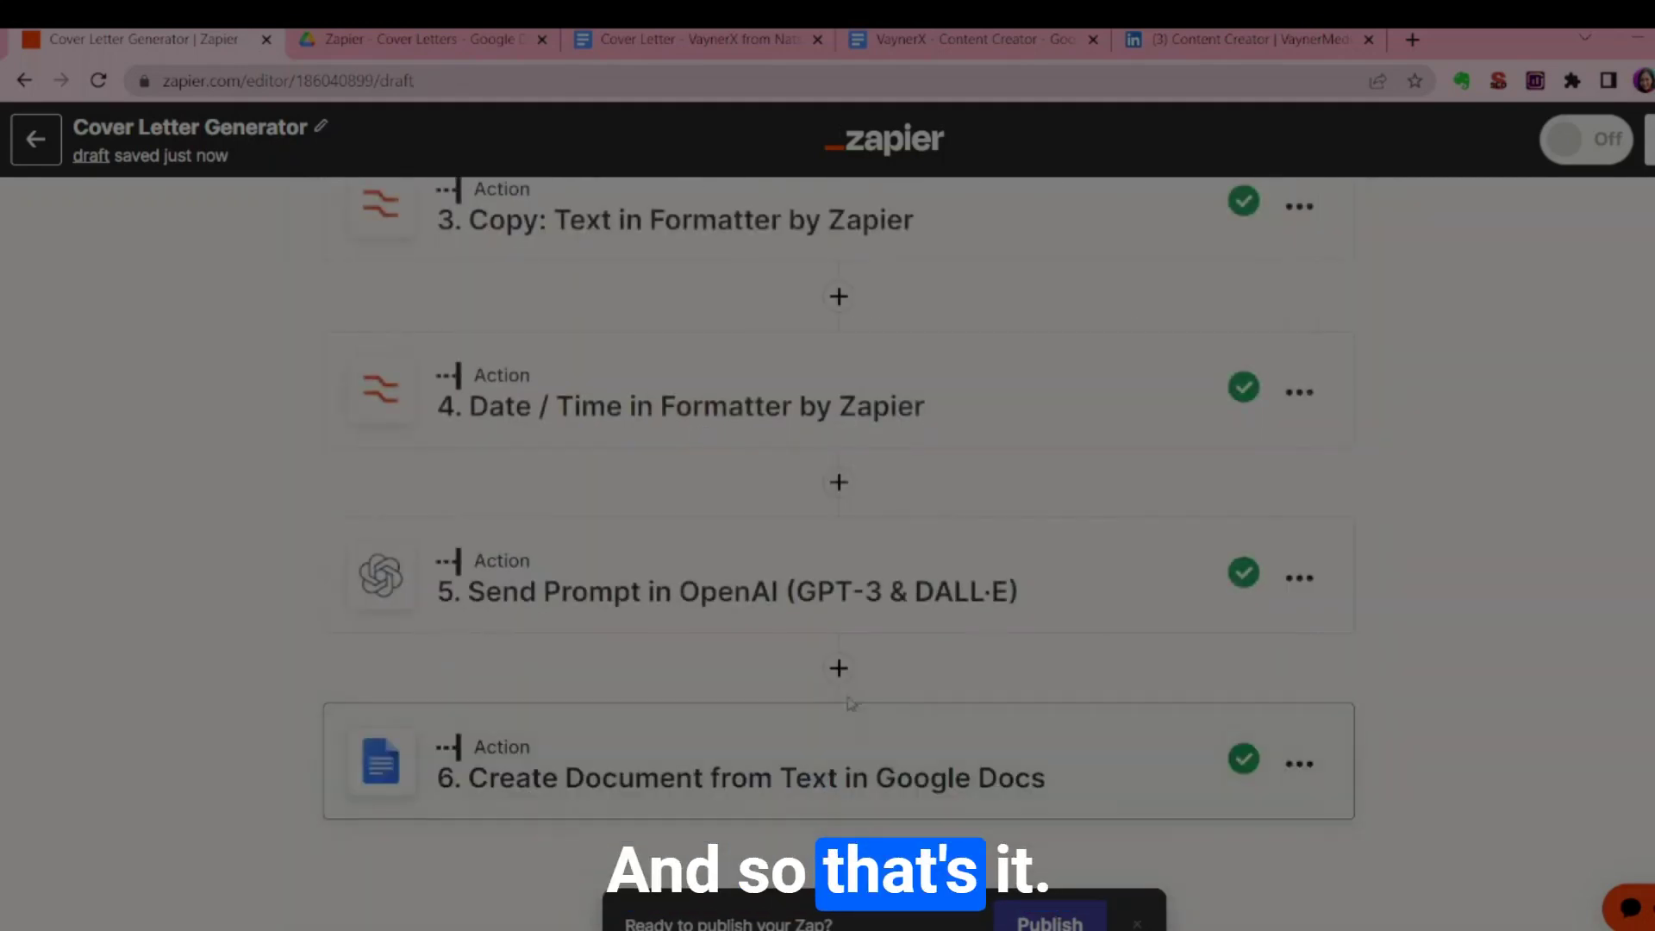
# - Review the Formatter steps and where their Company and Job Role Title outputs are used in the OpenAI prompt
pyautogui.scroll(4, 816, 629)
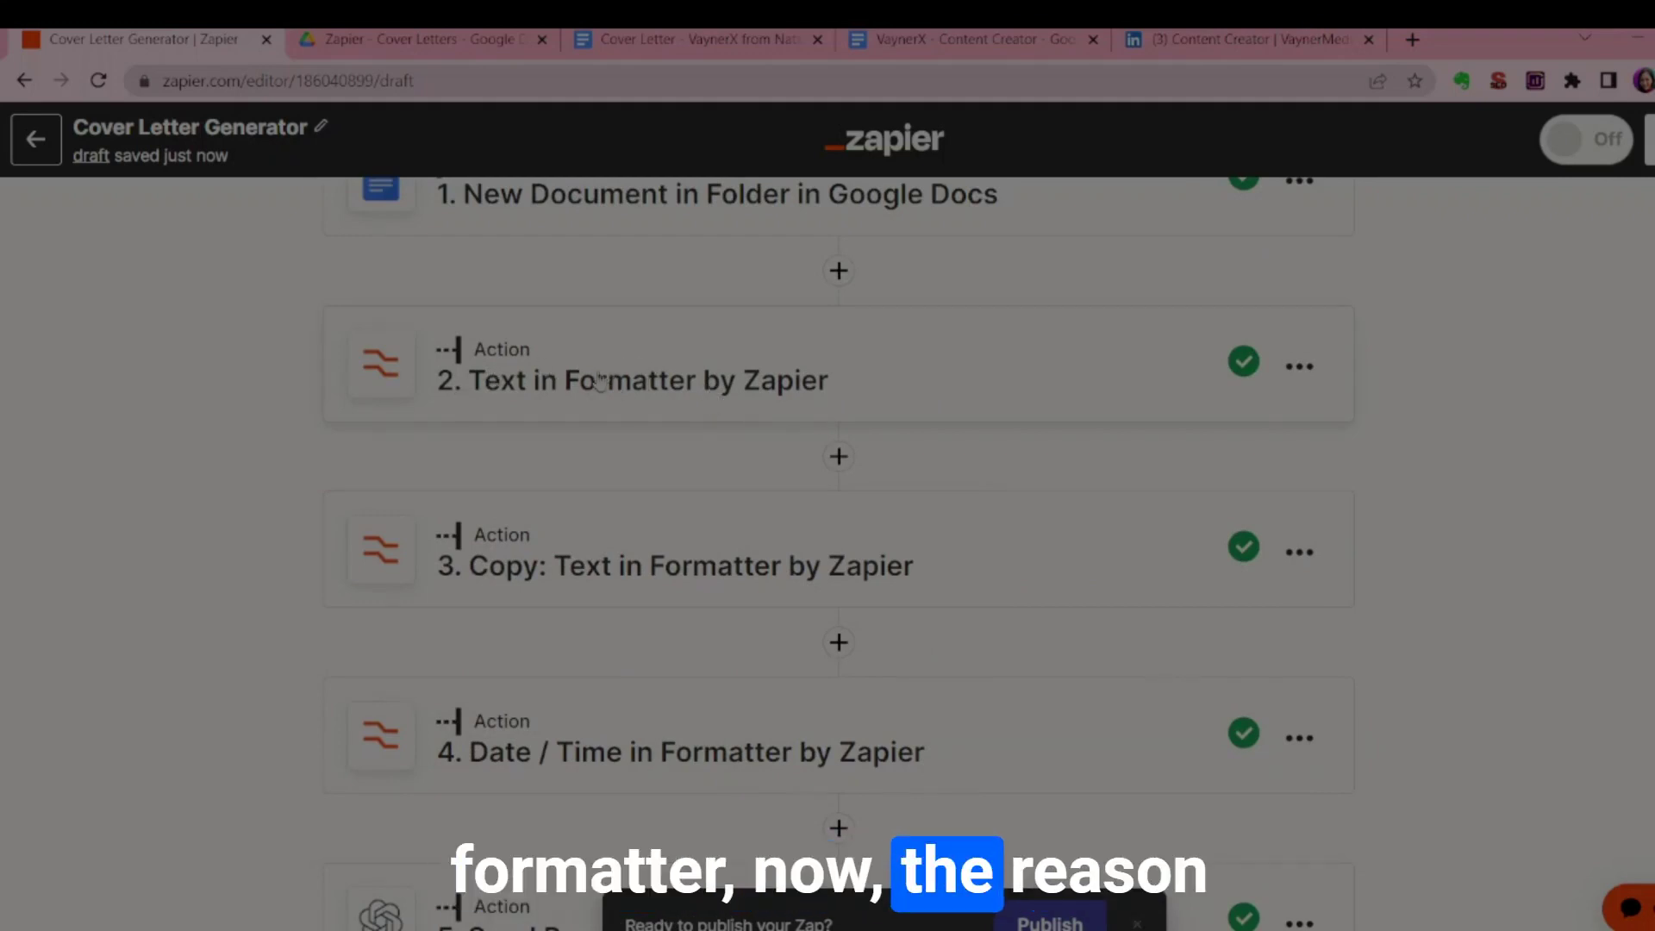
pyautogui.scroll(-4, 604, 517)
pyautogui.scroll(3, 591, 544)
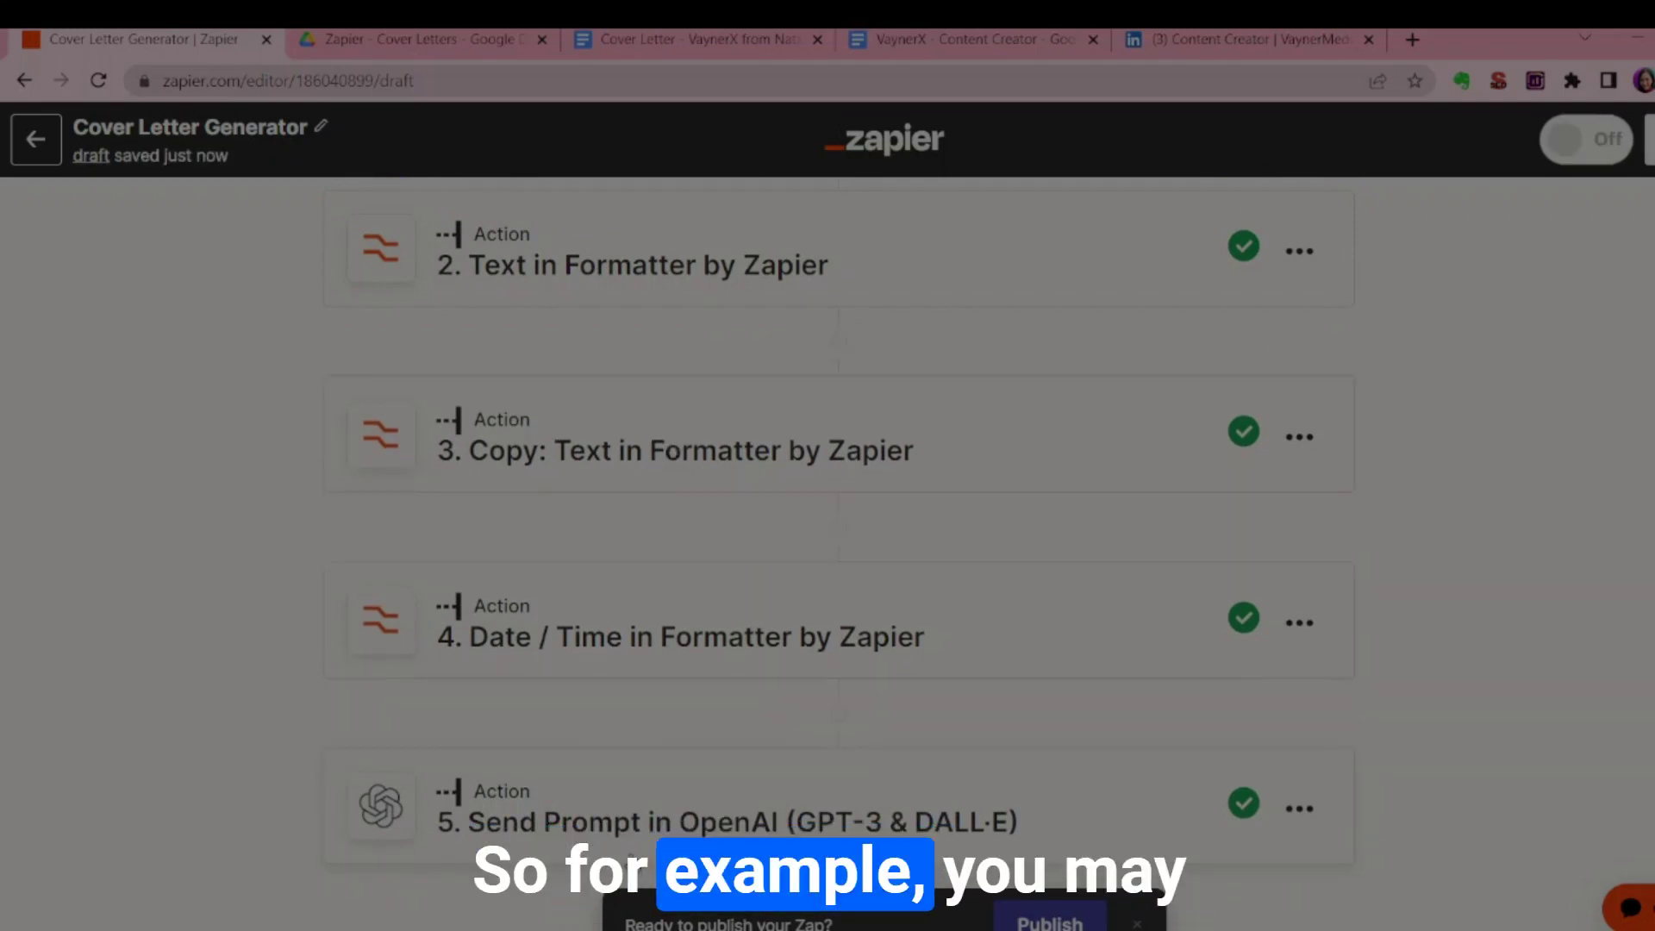
pyautogui.click(628, 781)
pyautogui.scroll(-5, 630, 604)
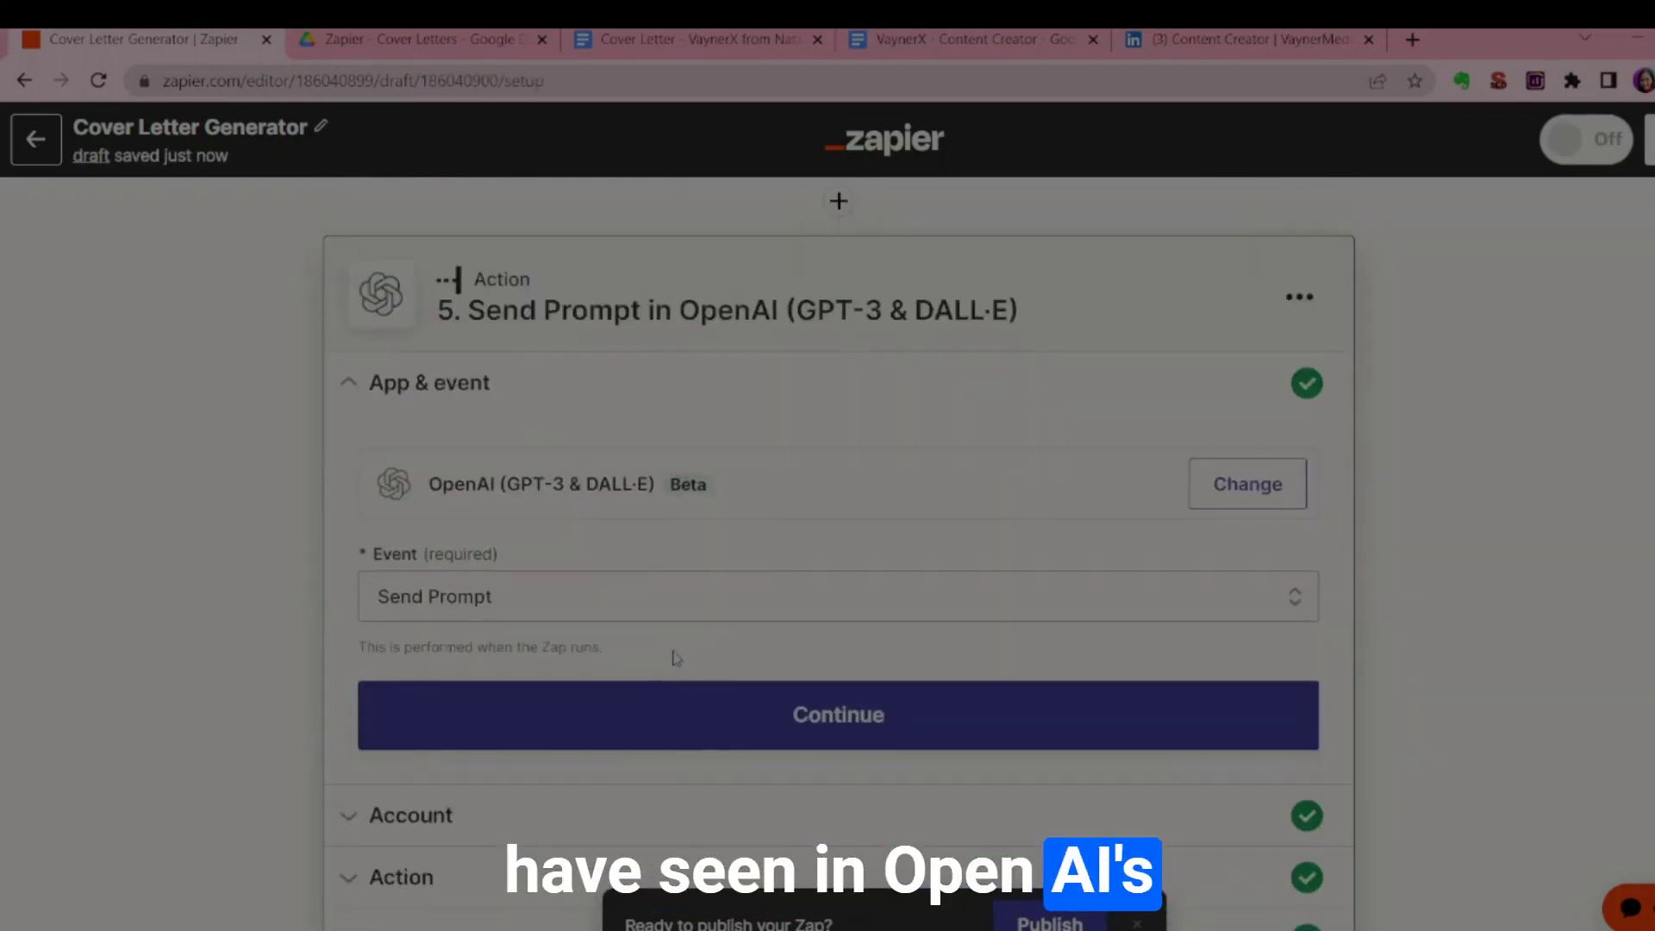
pyautogui.click(547, 528)
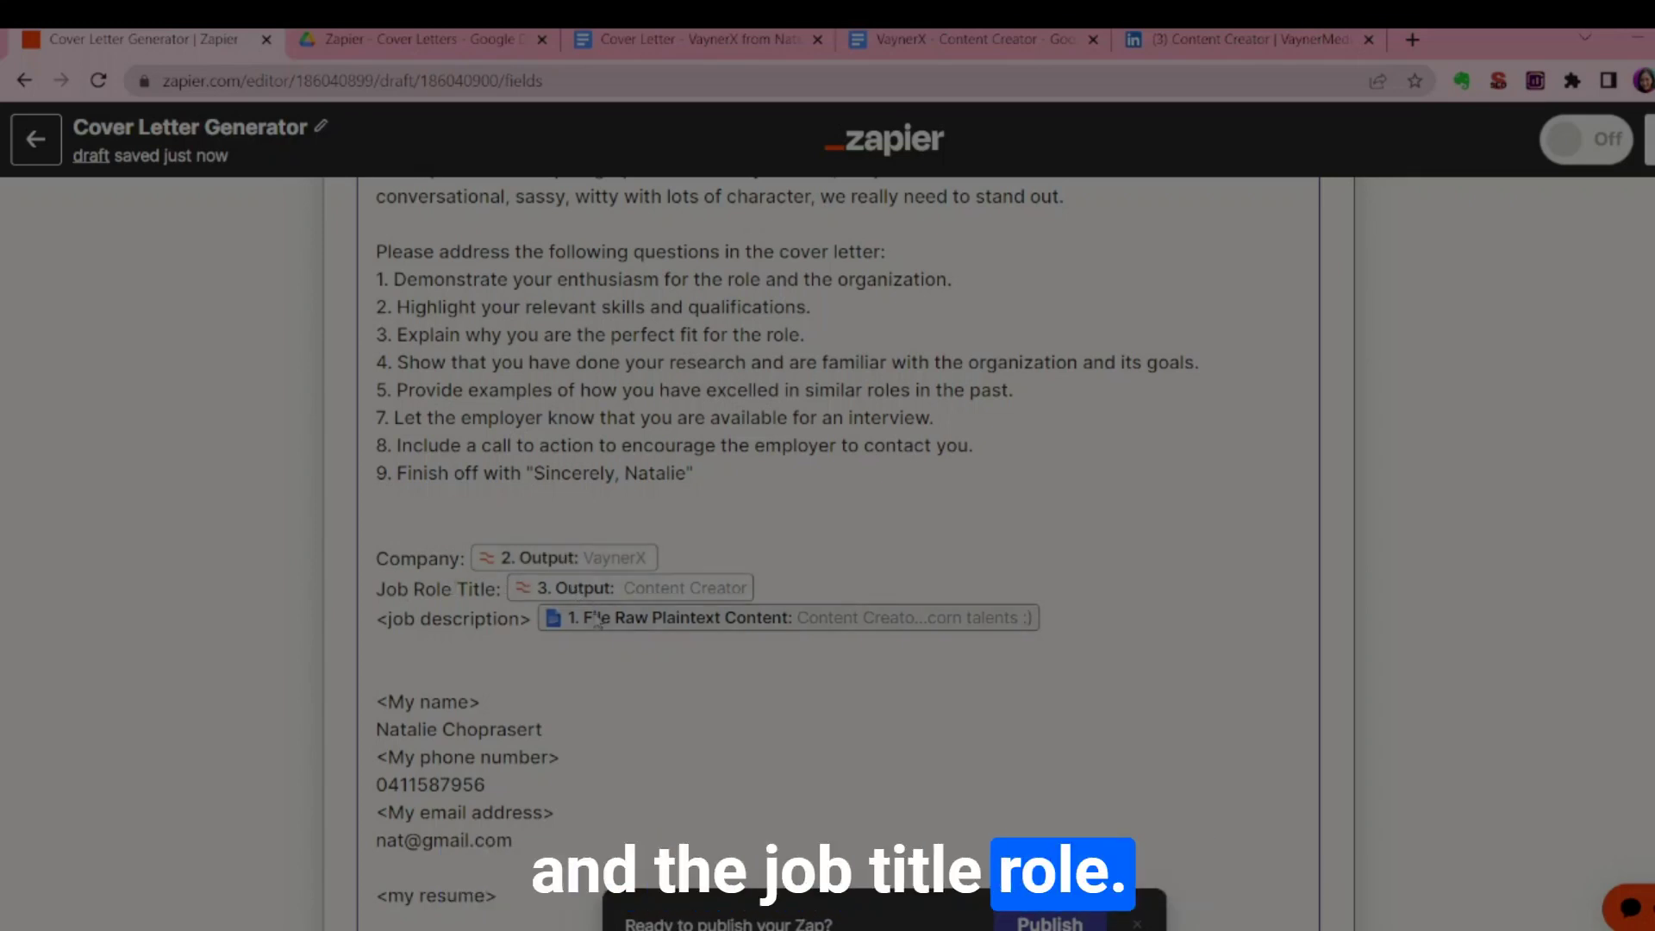
# - Reselect the built-in Format tool for step 2, check its Text event, and open its Split Text action fields
pyautogui.scroll(15, 597, 623)
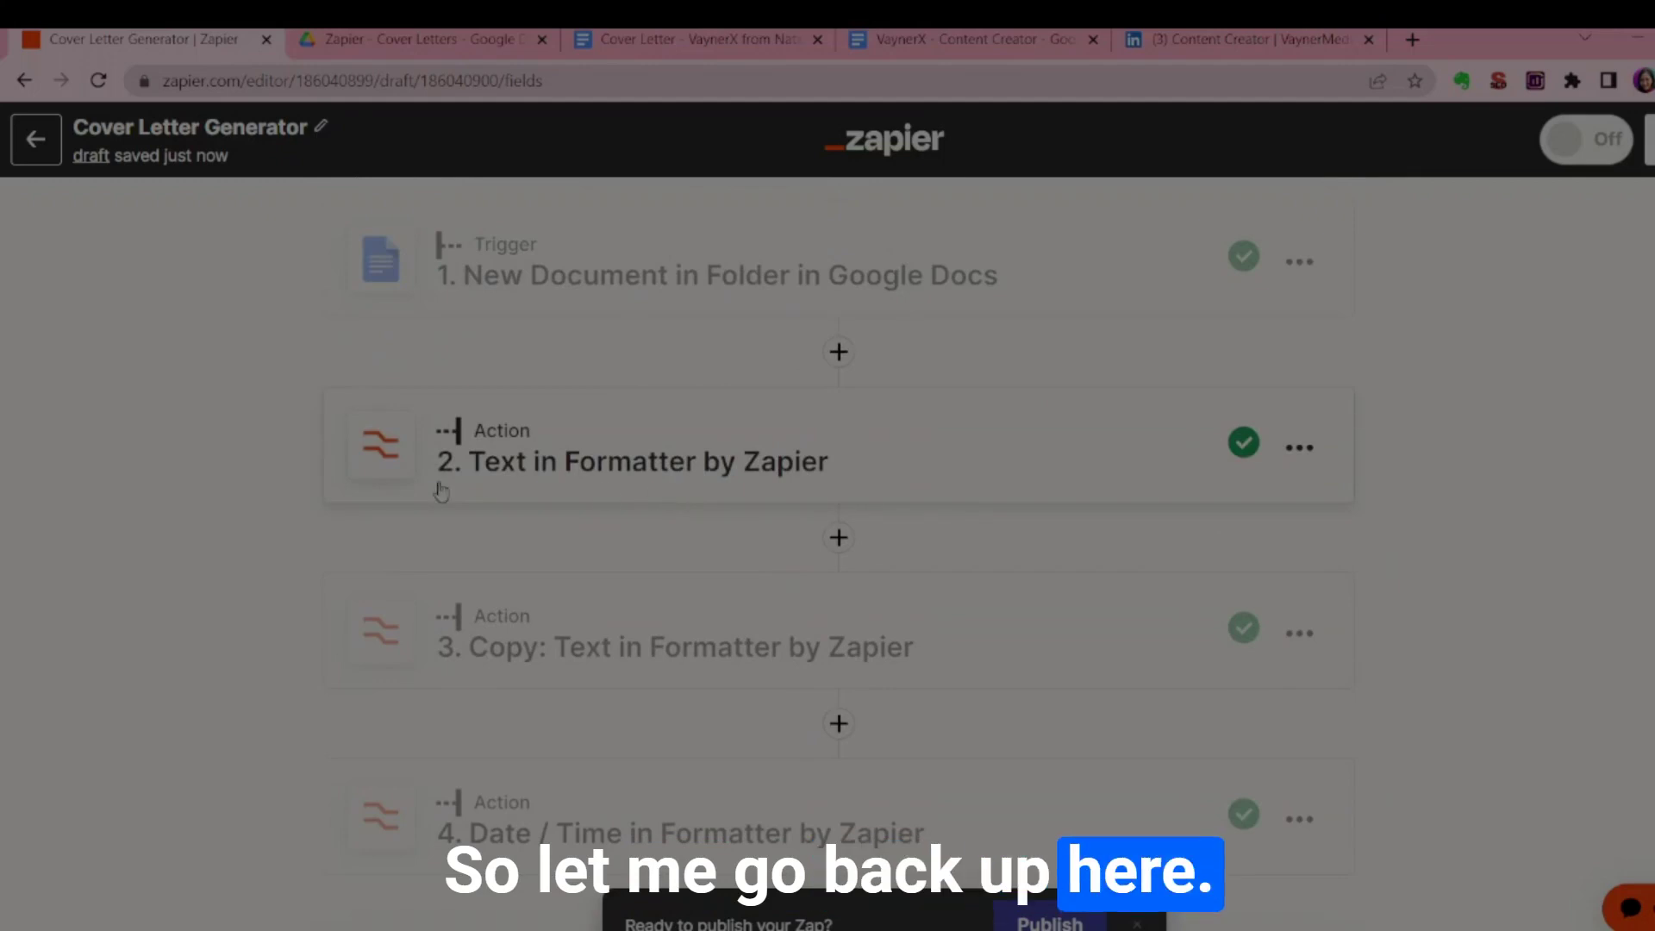
pyautogui.click(512, 501)
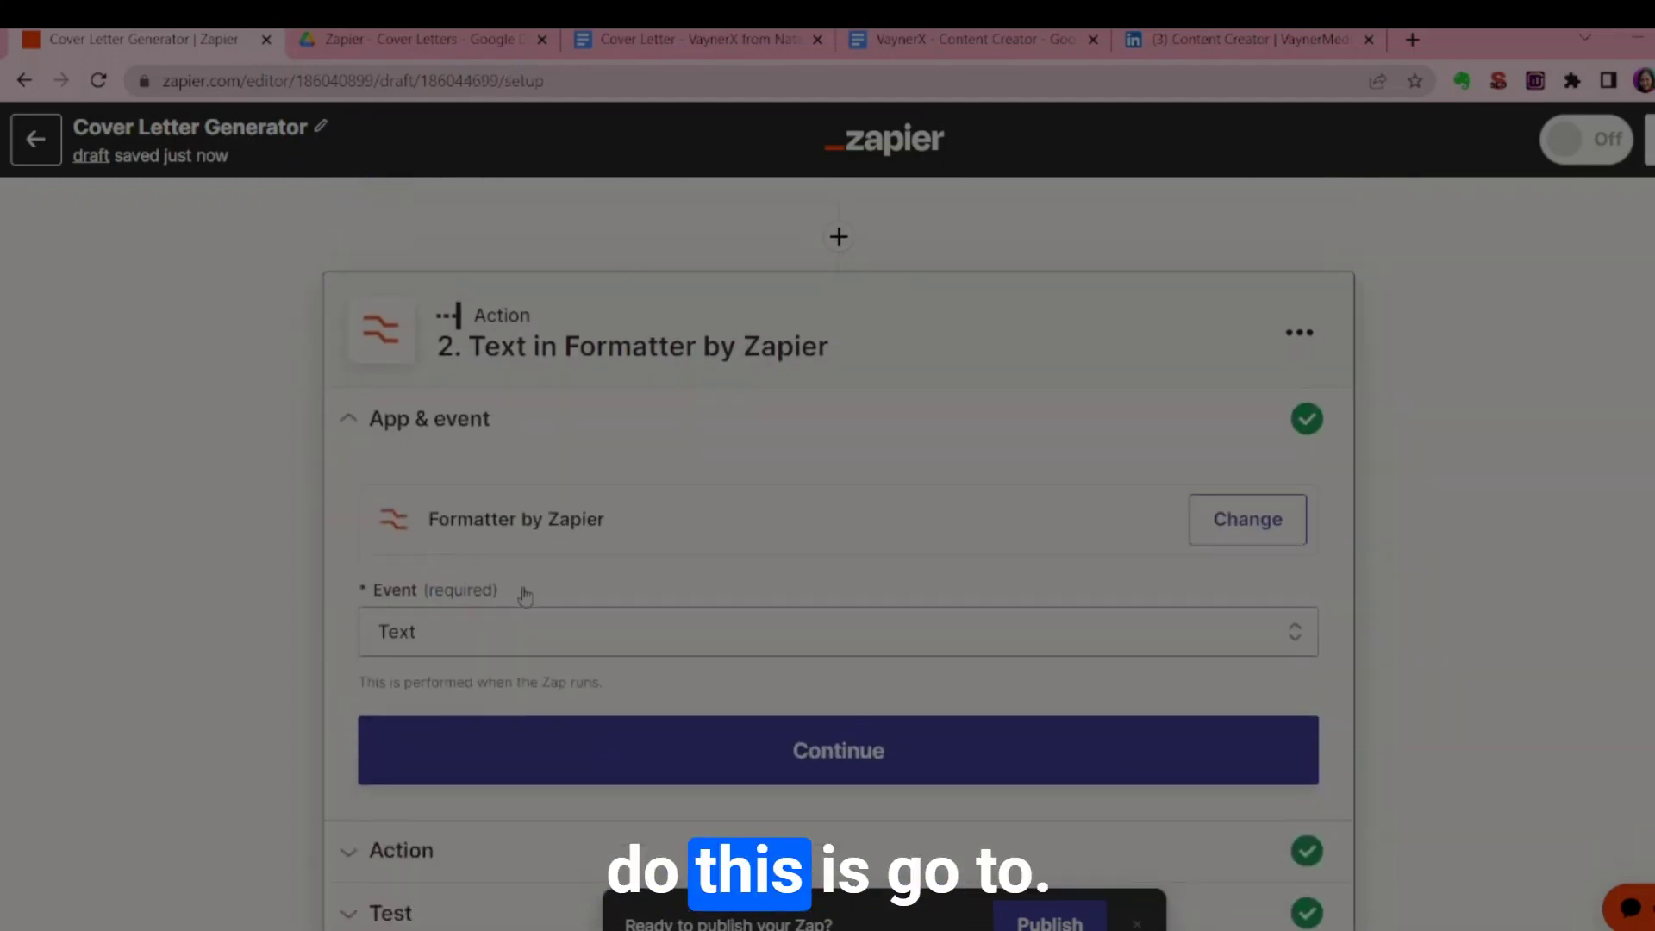
pyautogui.click(1248, 519)
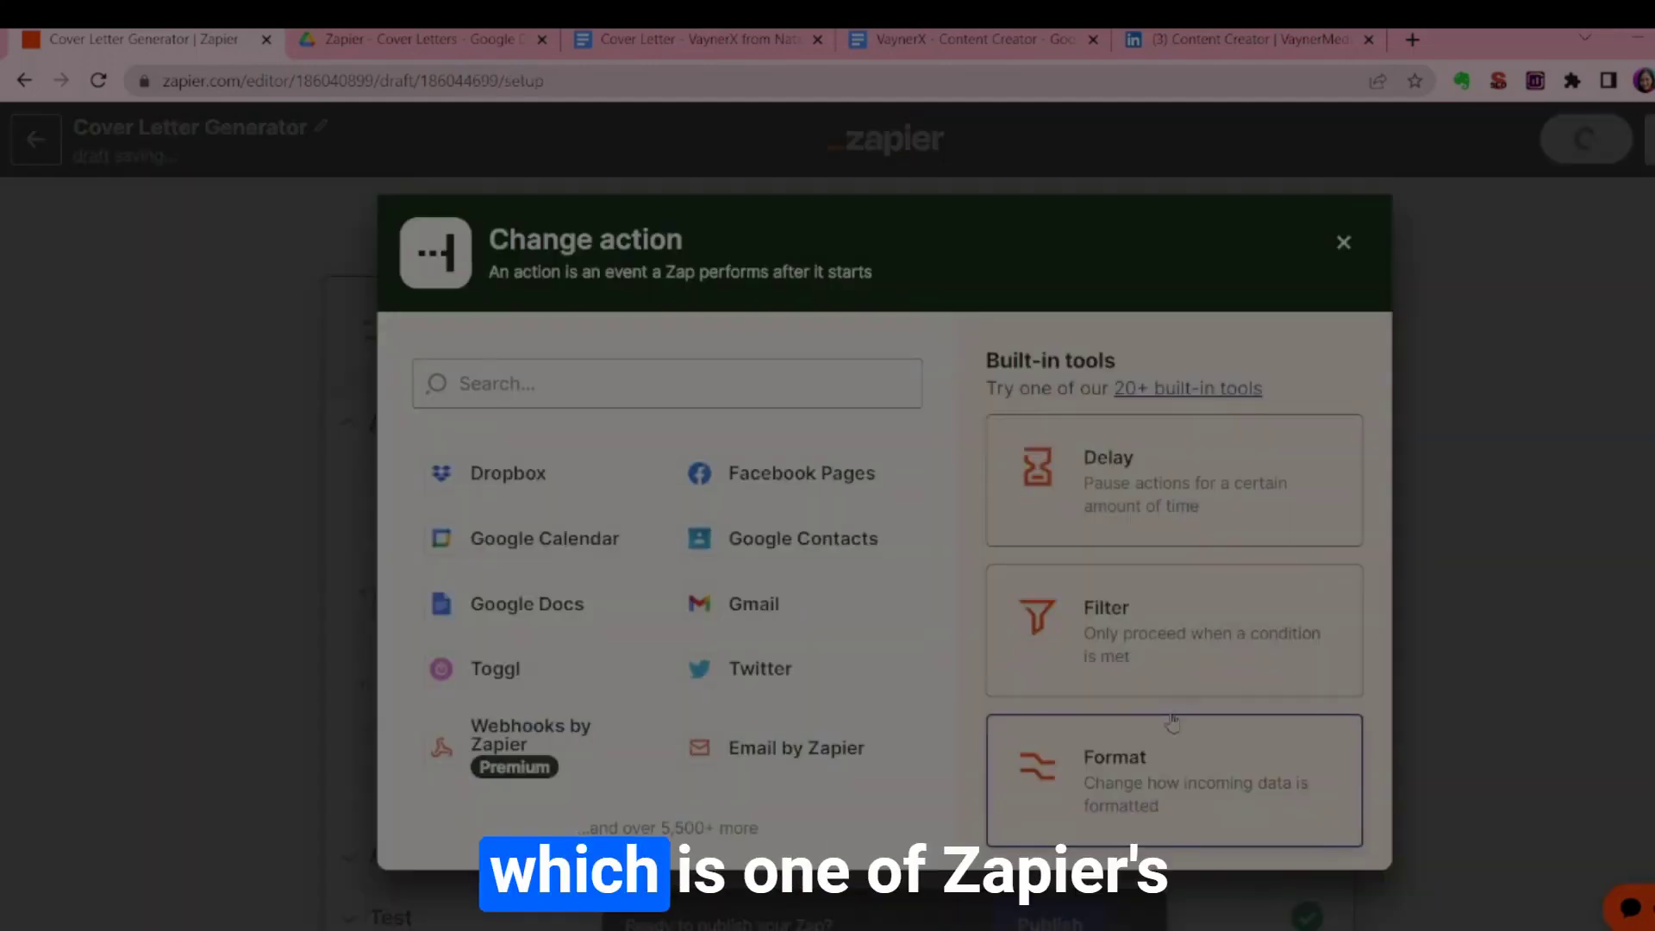
pyautogui.click(1112, 759)
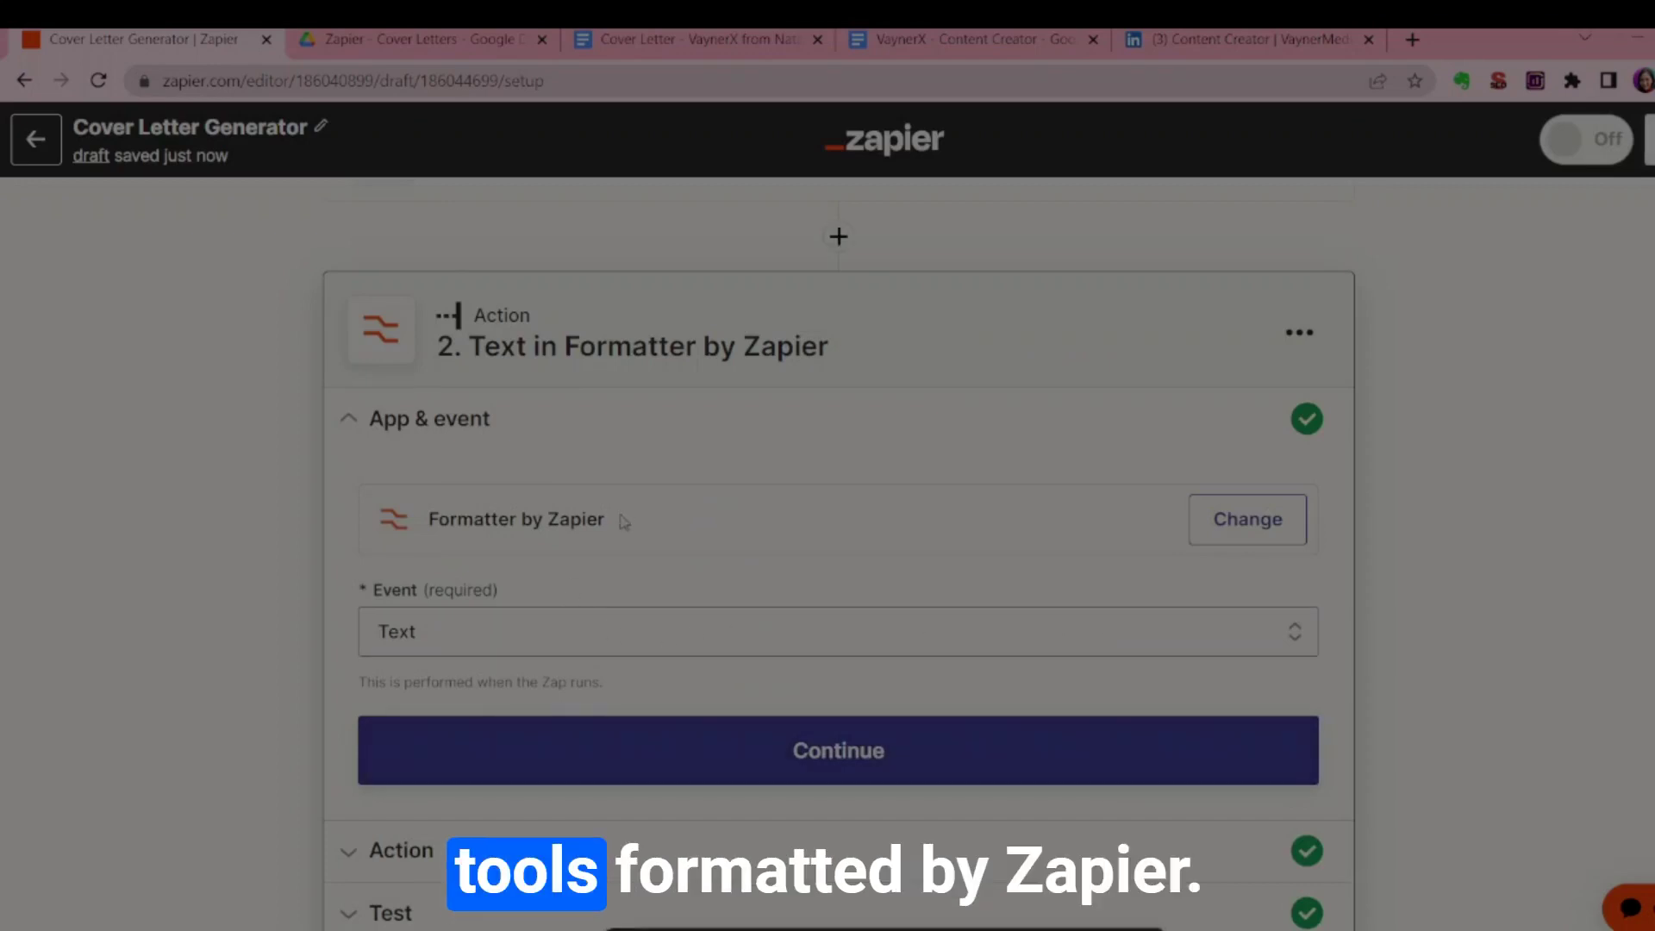
pyautogui.click(393, 632)
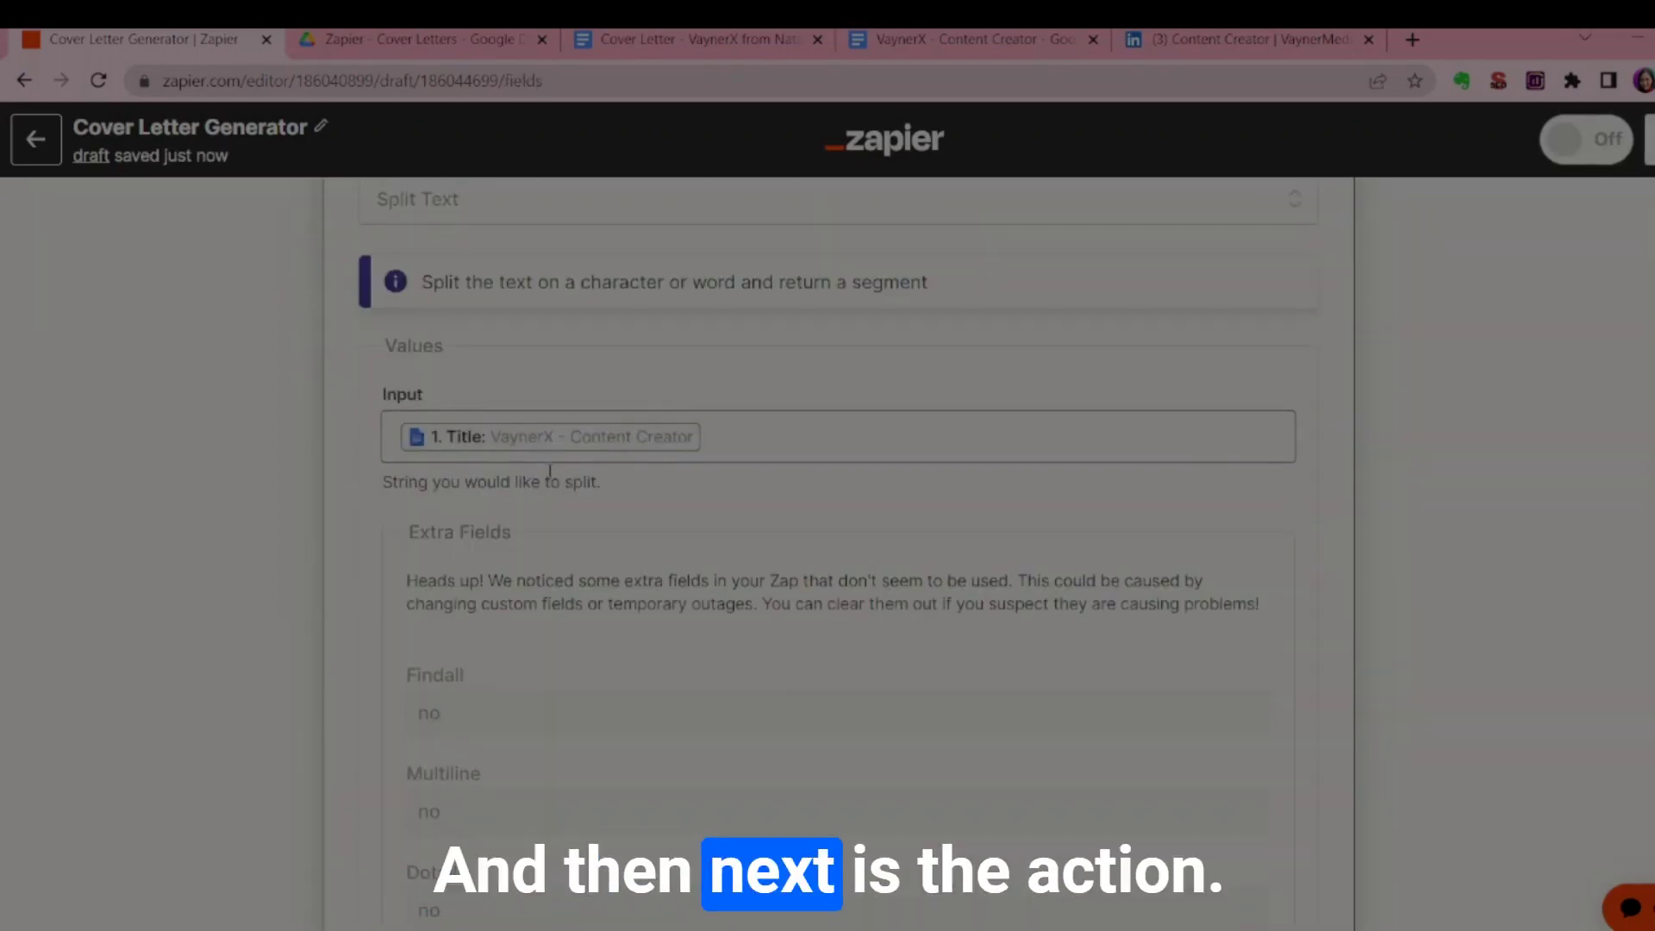
# - Check the Transform options of step 2's action and keep Split Text selected
pyautogui.scroll(1, 533, 487)
pyautogui.scroll(2, 533, 487)
pyautogui.scroll(-1, 448, 560)
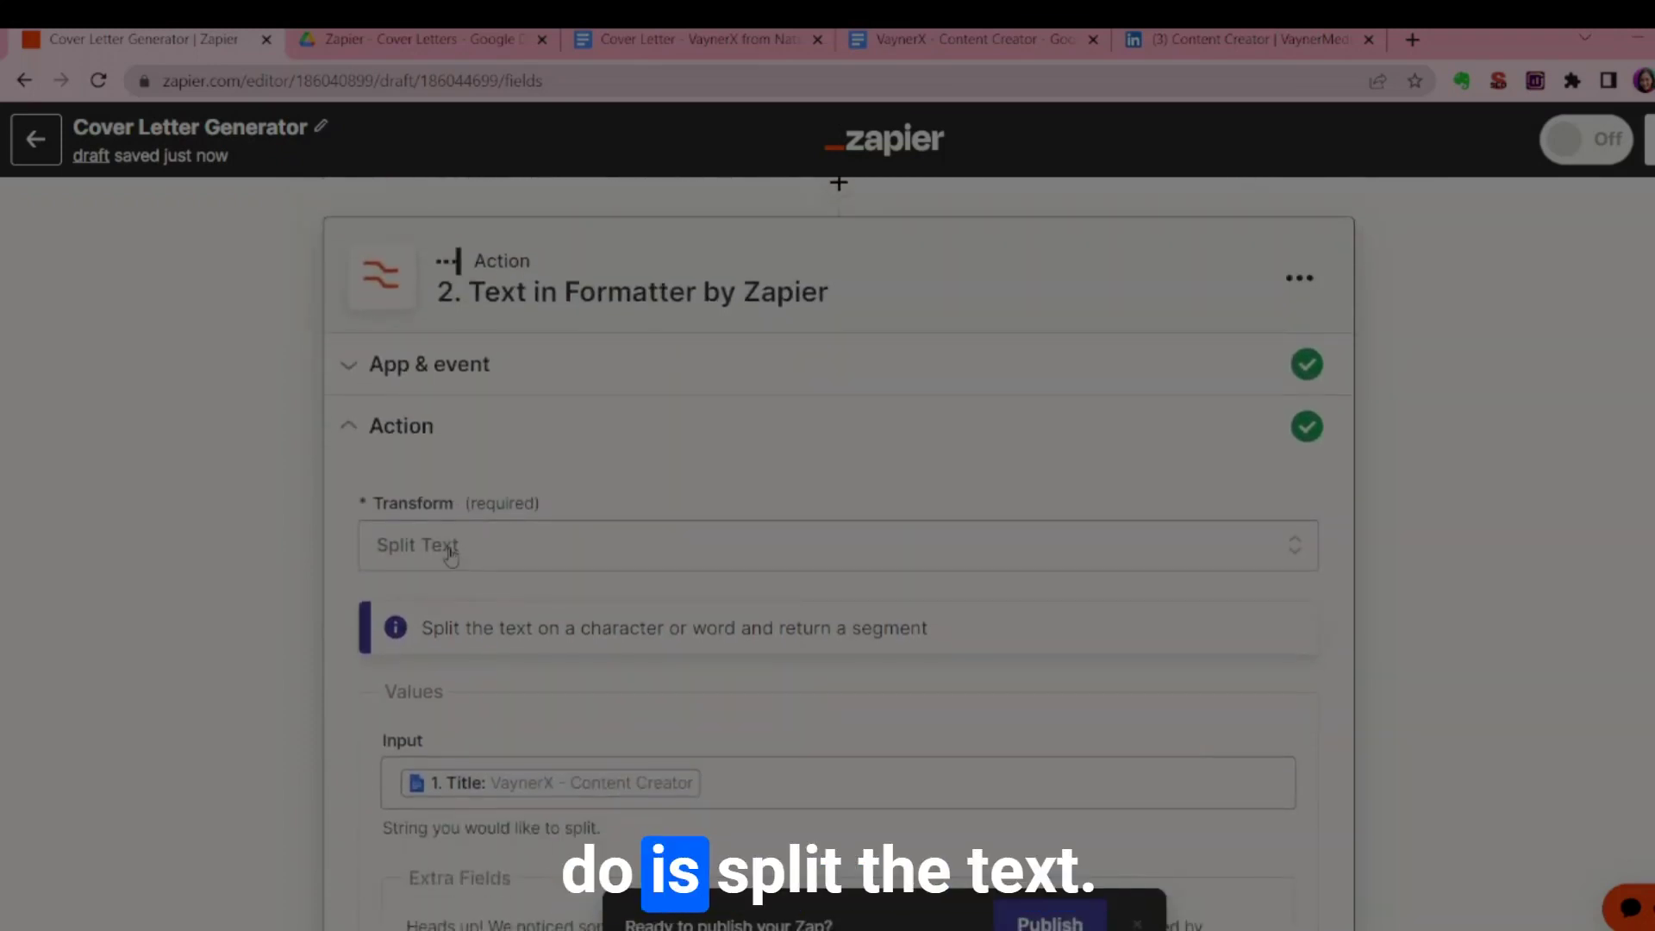
pyautogui.click(443, 547)
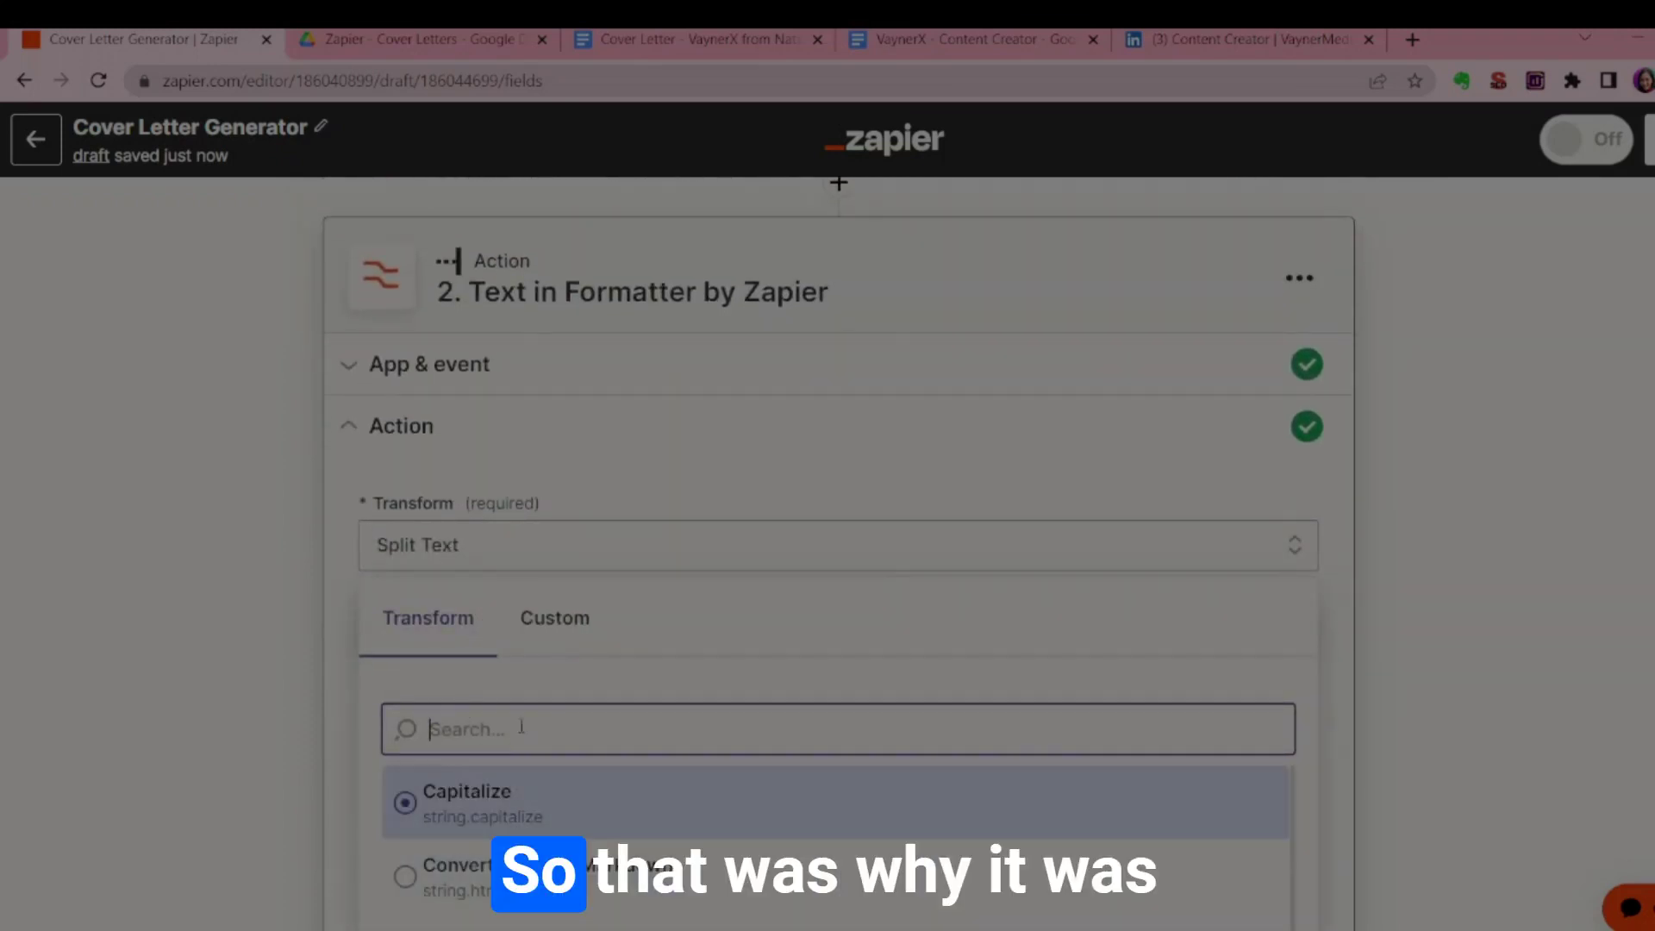
pyautogui.click(398, 528)
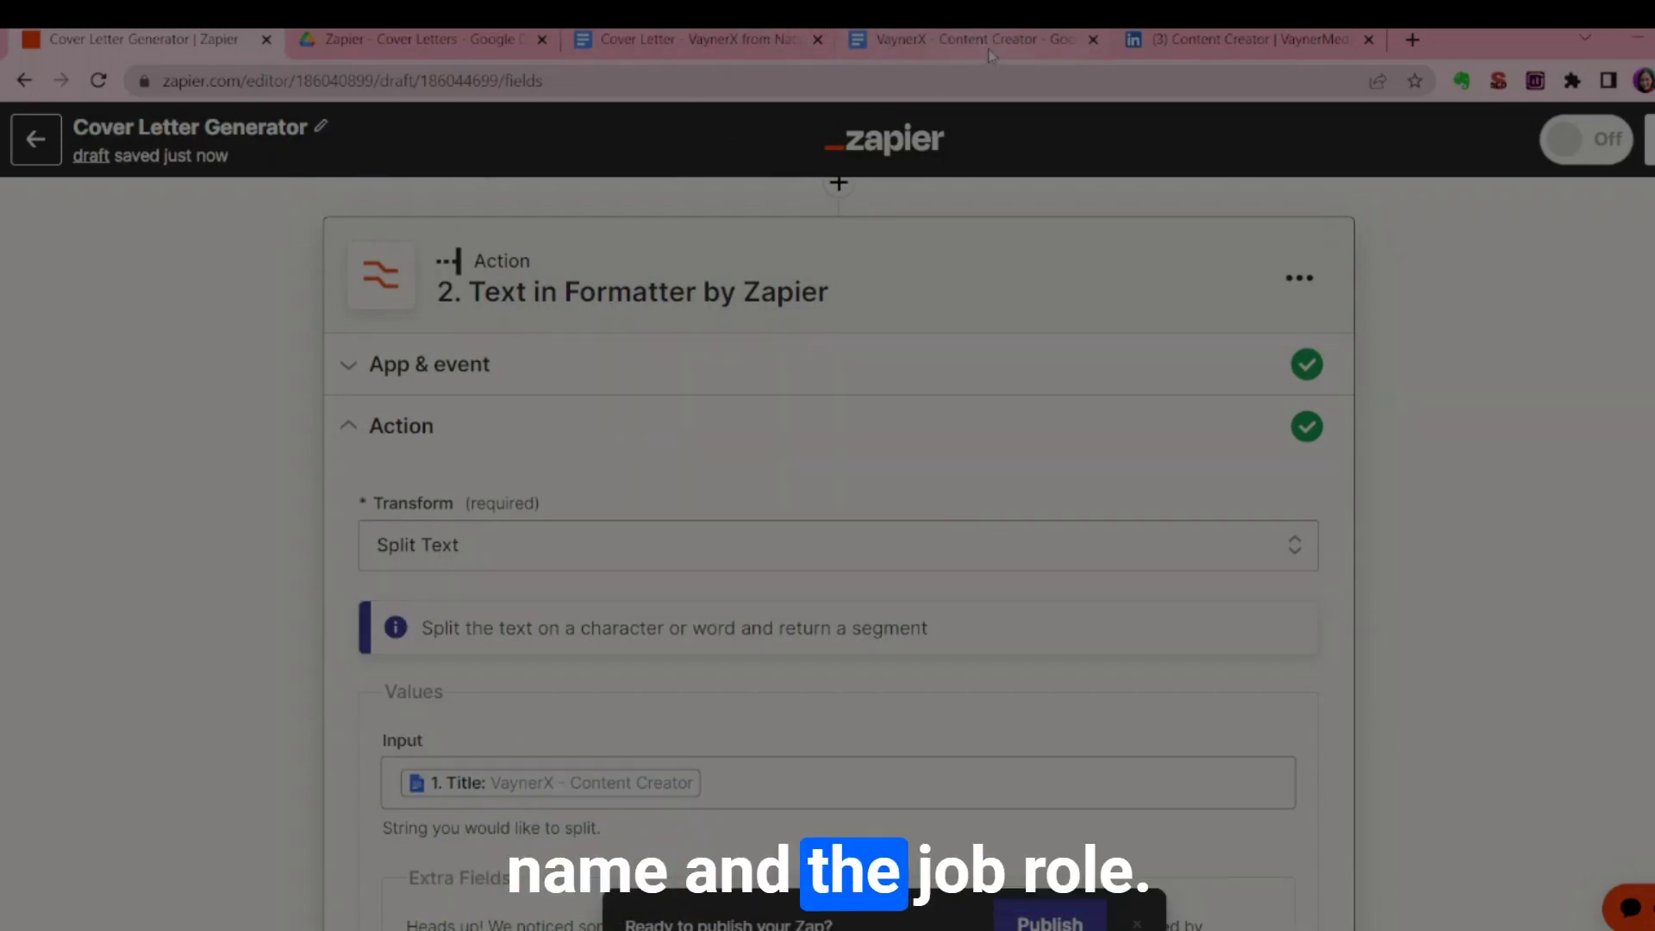
# - Clear step 2's Input value and insert the Google Docs trigger's Title field in it again
pyautogui.click(724, 782)
pyautogui.press('BackSpace')
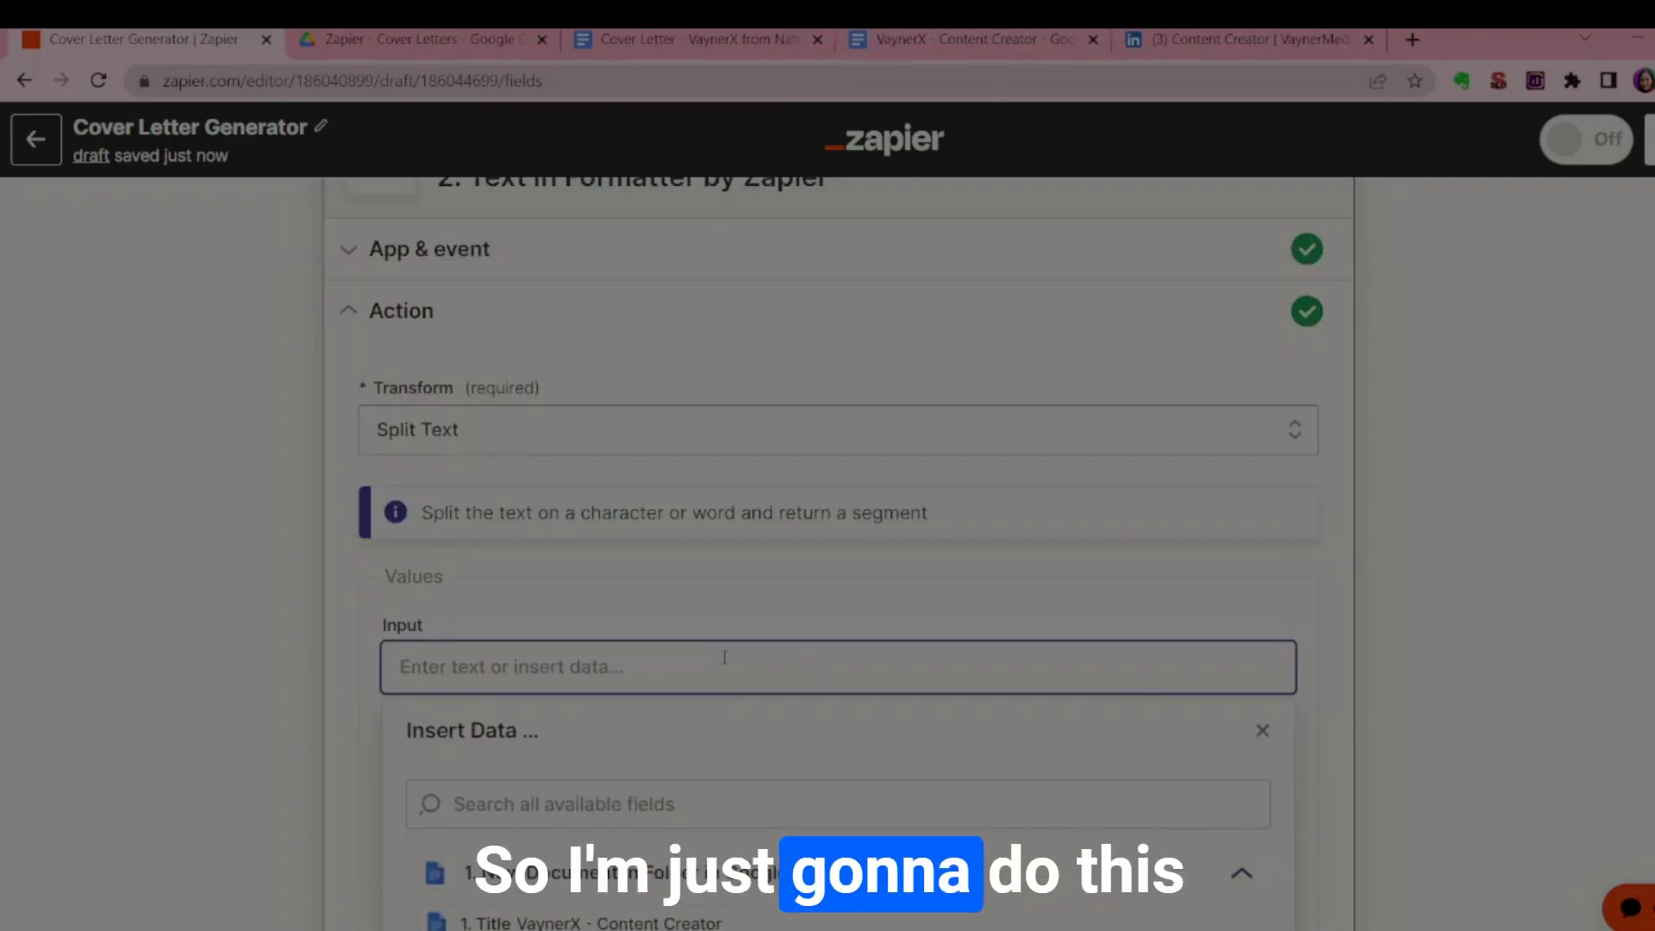
pyautogui.scroll(-1, 651, 569)
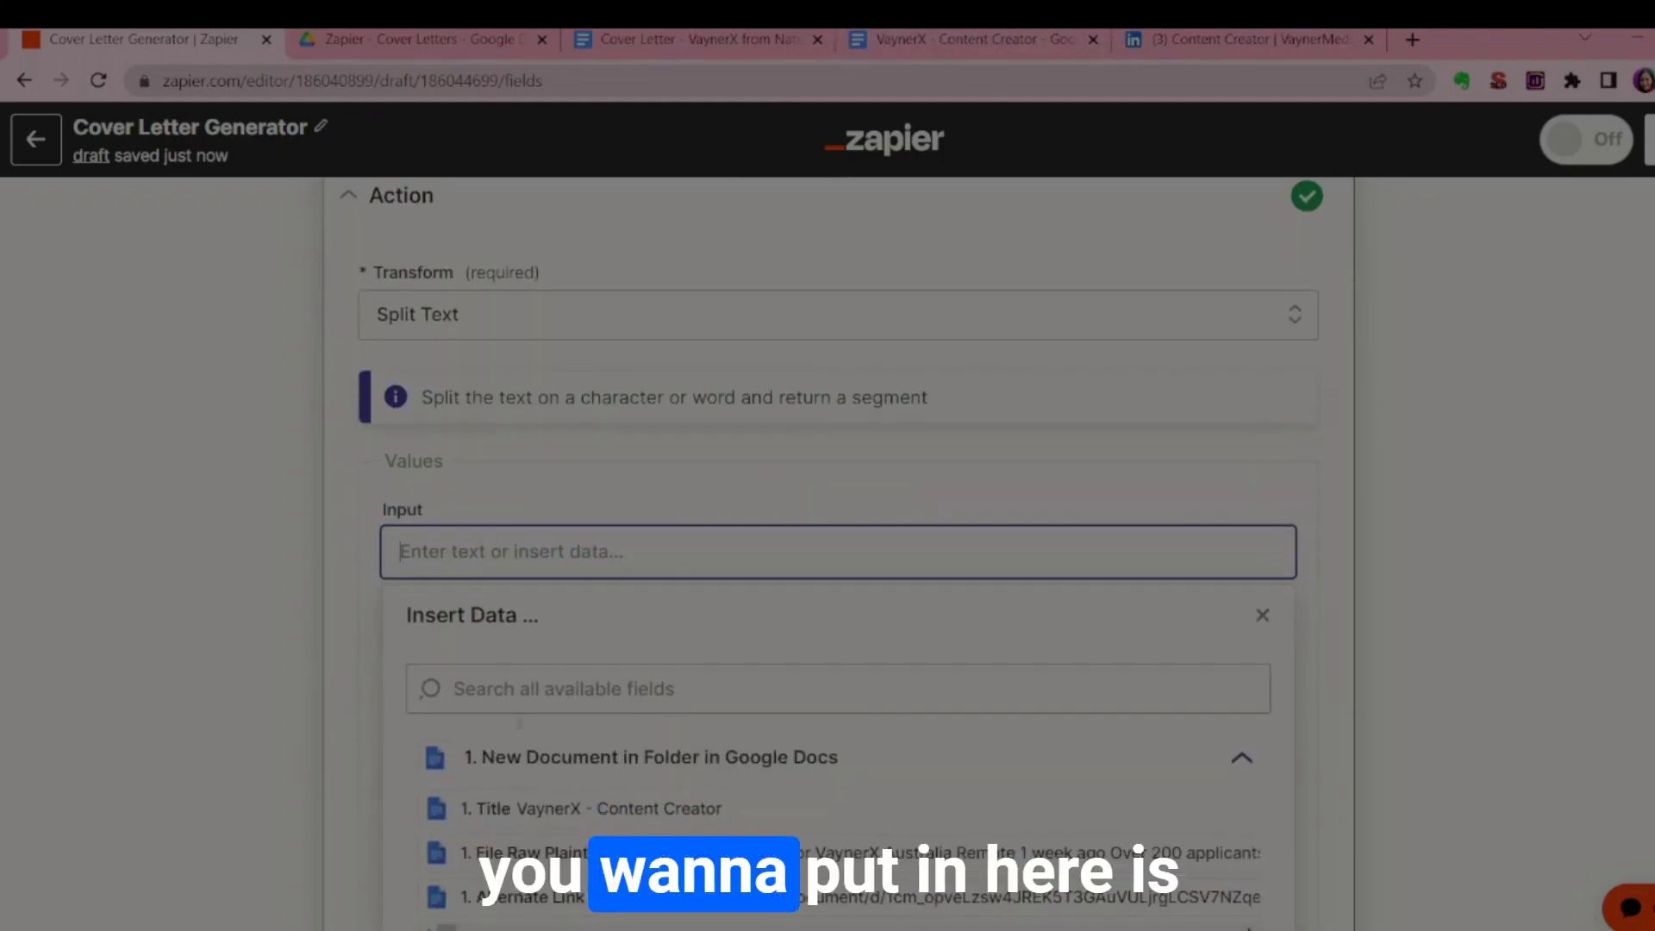
pyautogui.click(518, 806)
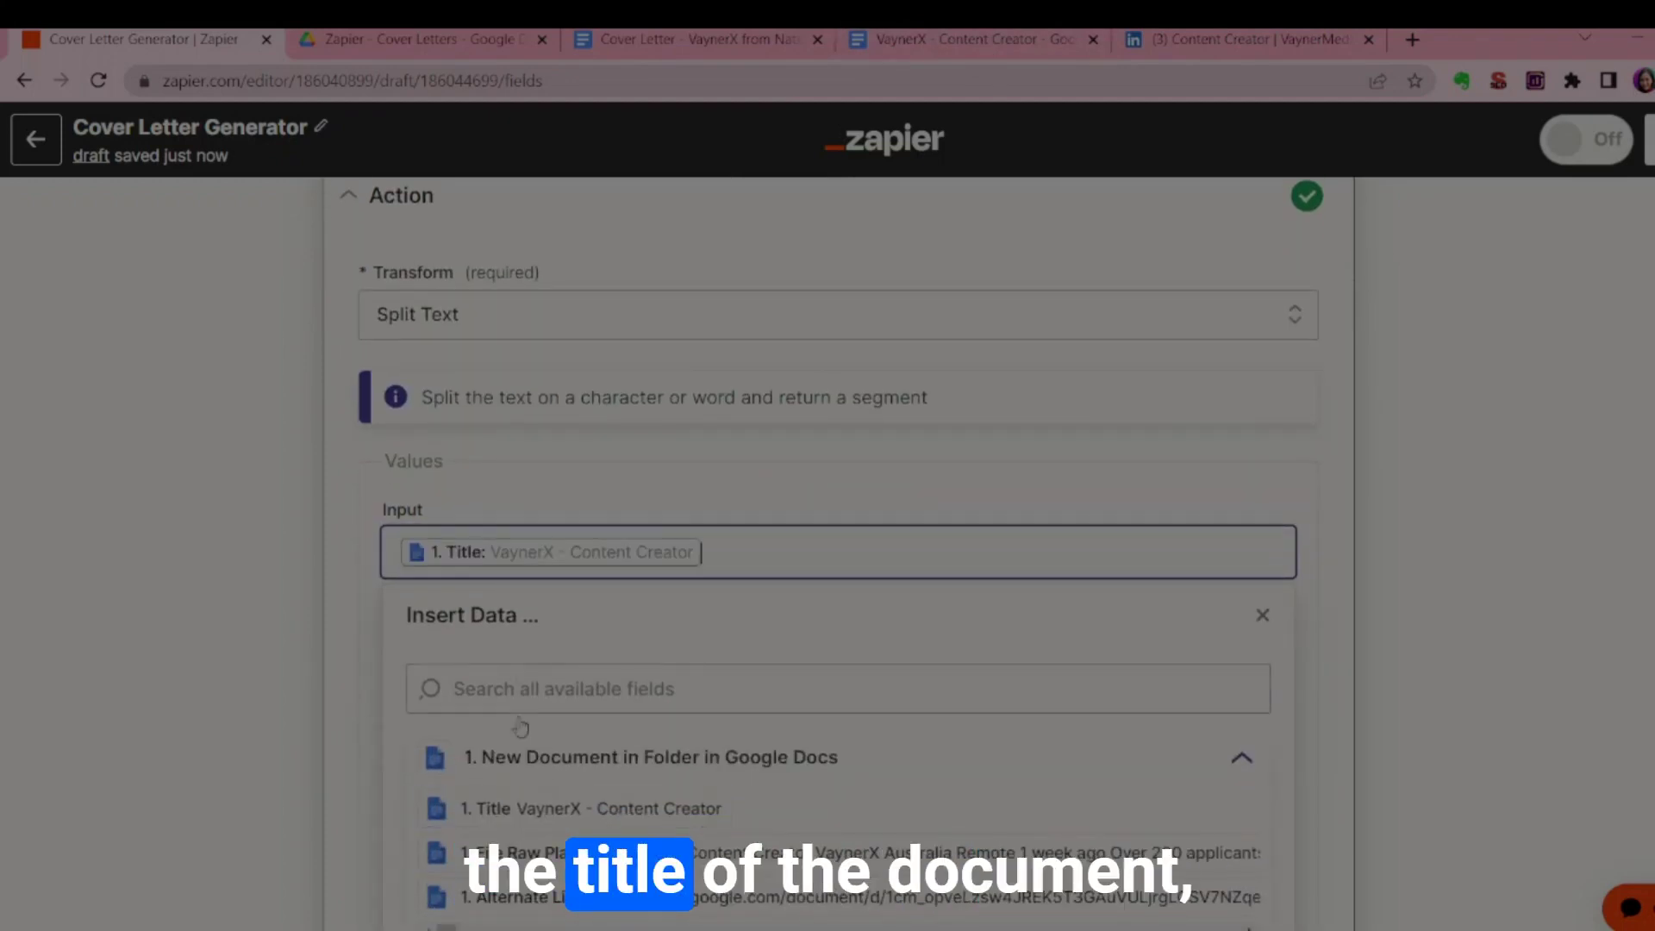
pyautogui.click(435, 621)
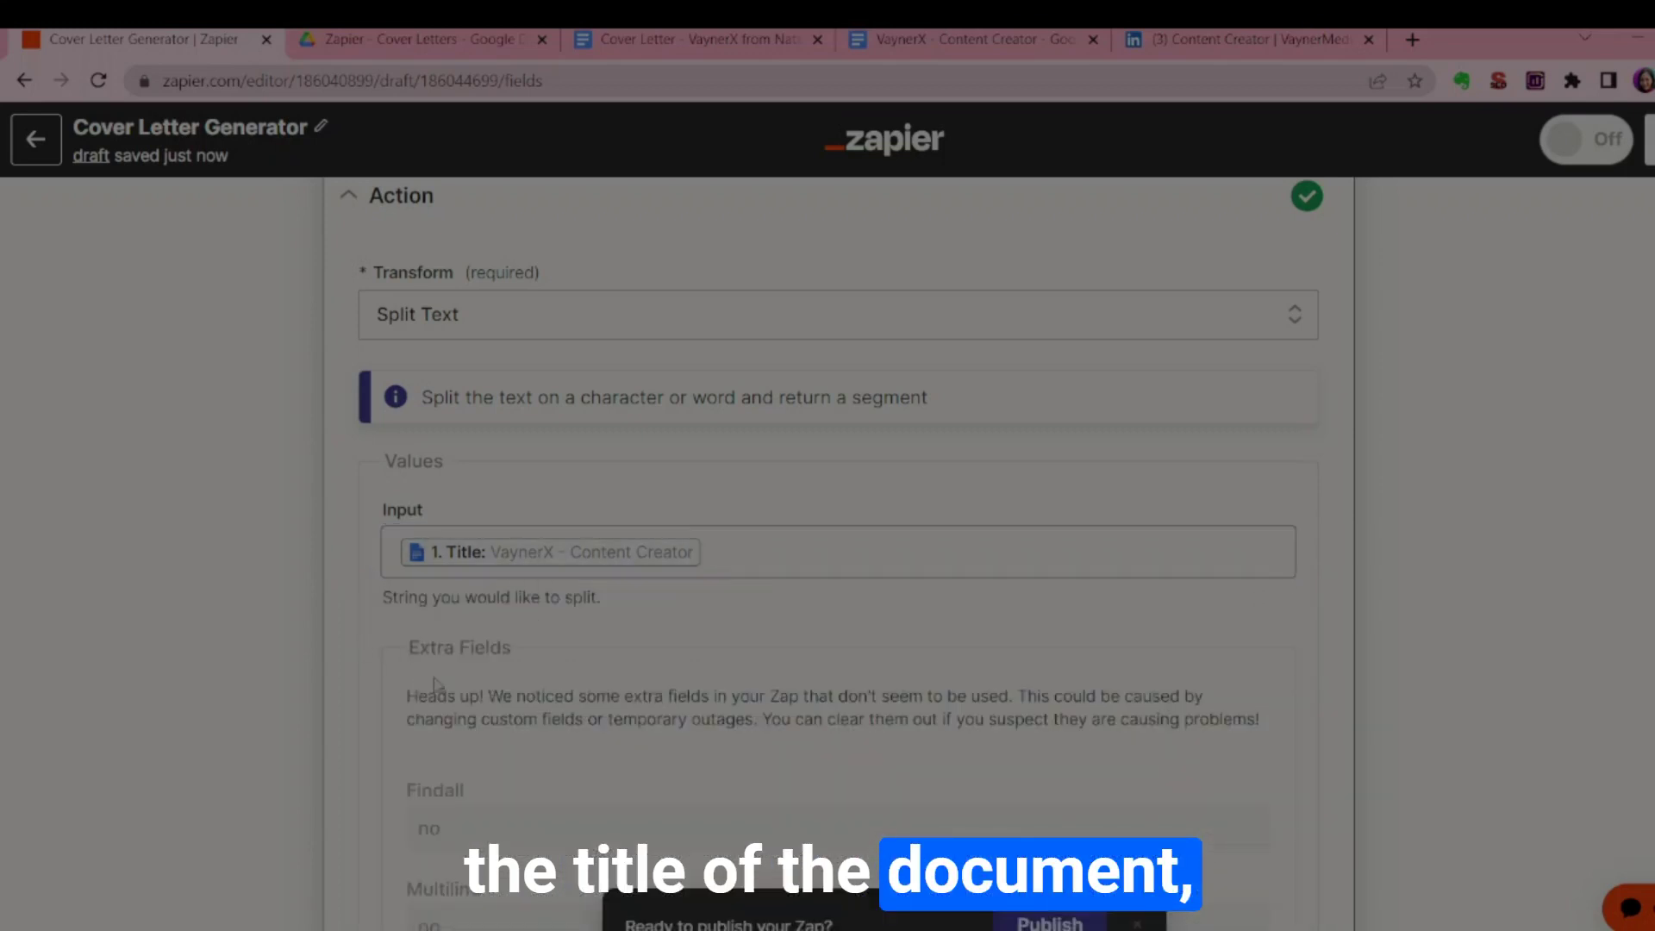
# - Enter a hyphen (-) as the Separator for step 2's Split Text action
pyautogui.scroll(-10, 827, 517)
pyautogui.scroll(-2, 460, 493)
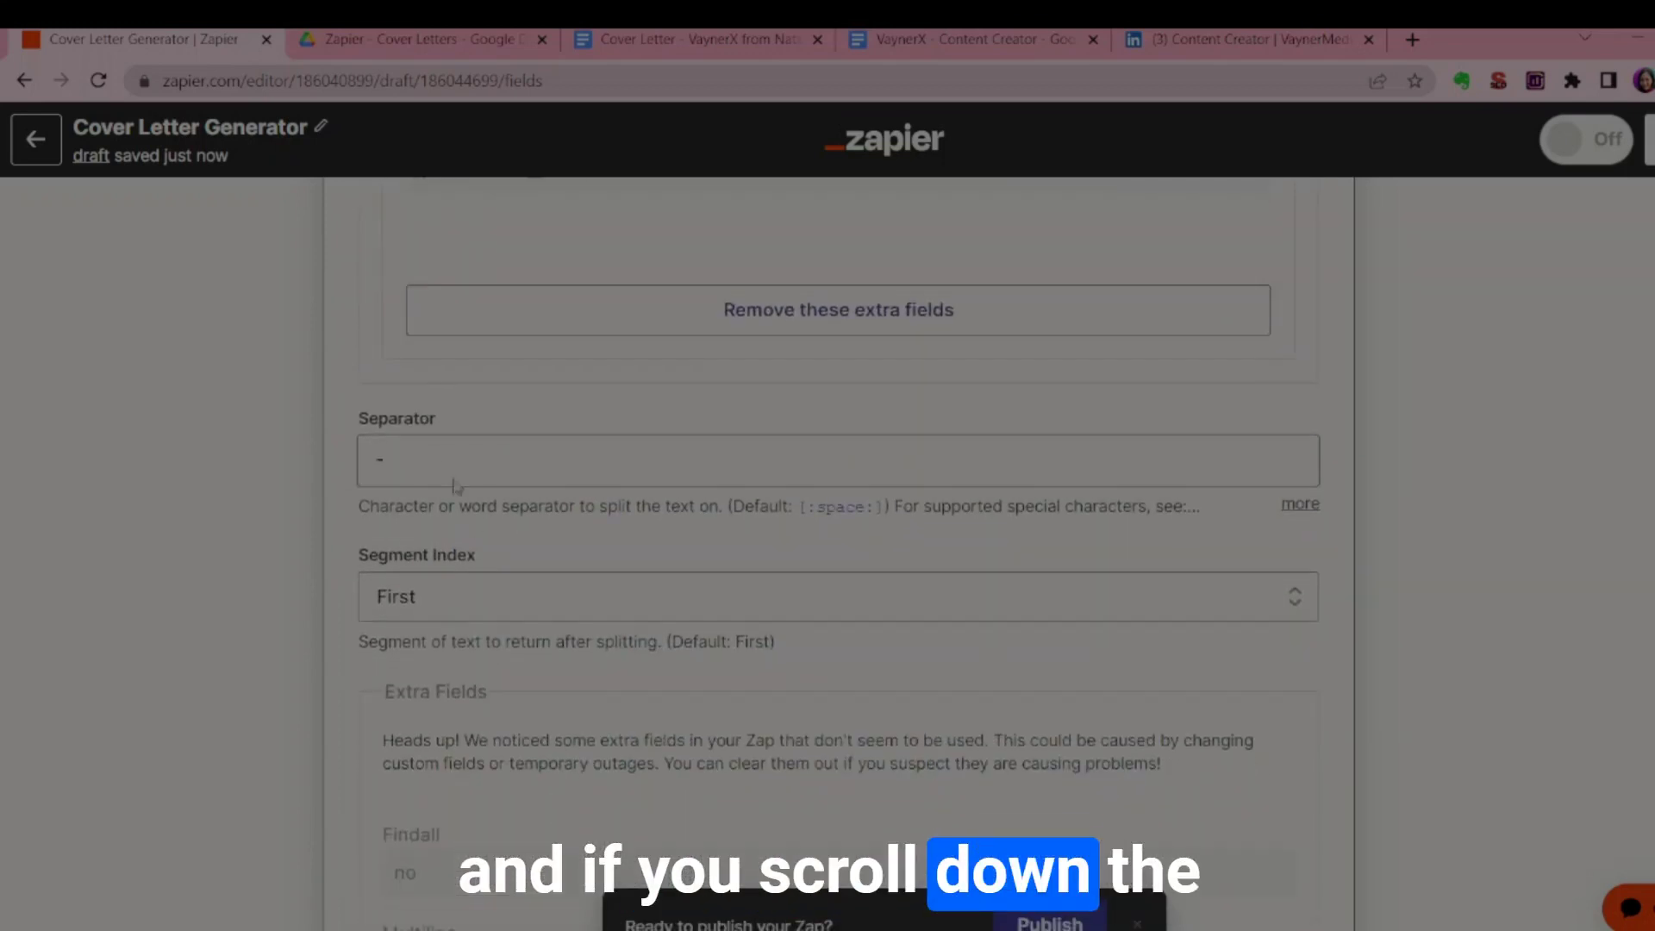
pyautogui.click(379, 453)
pyautogui.doubleClick(379, 458)
pyautogui.write('-')
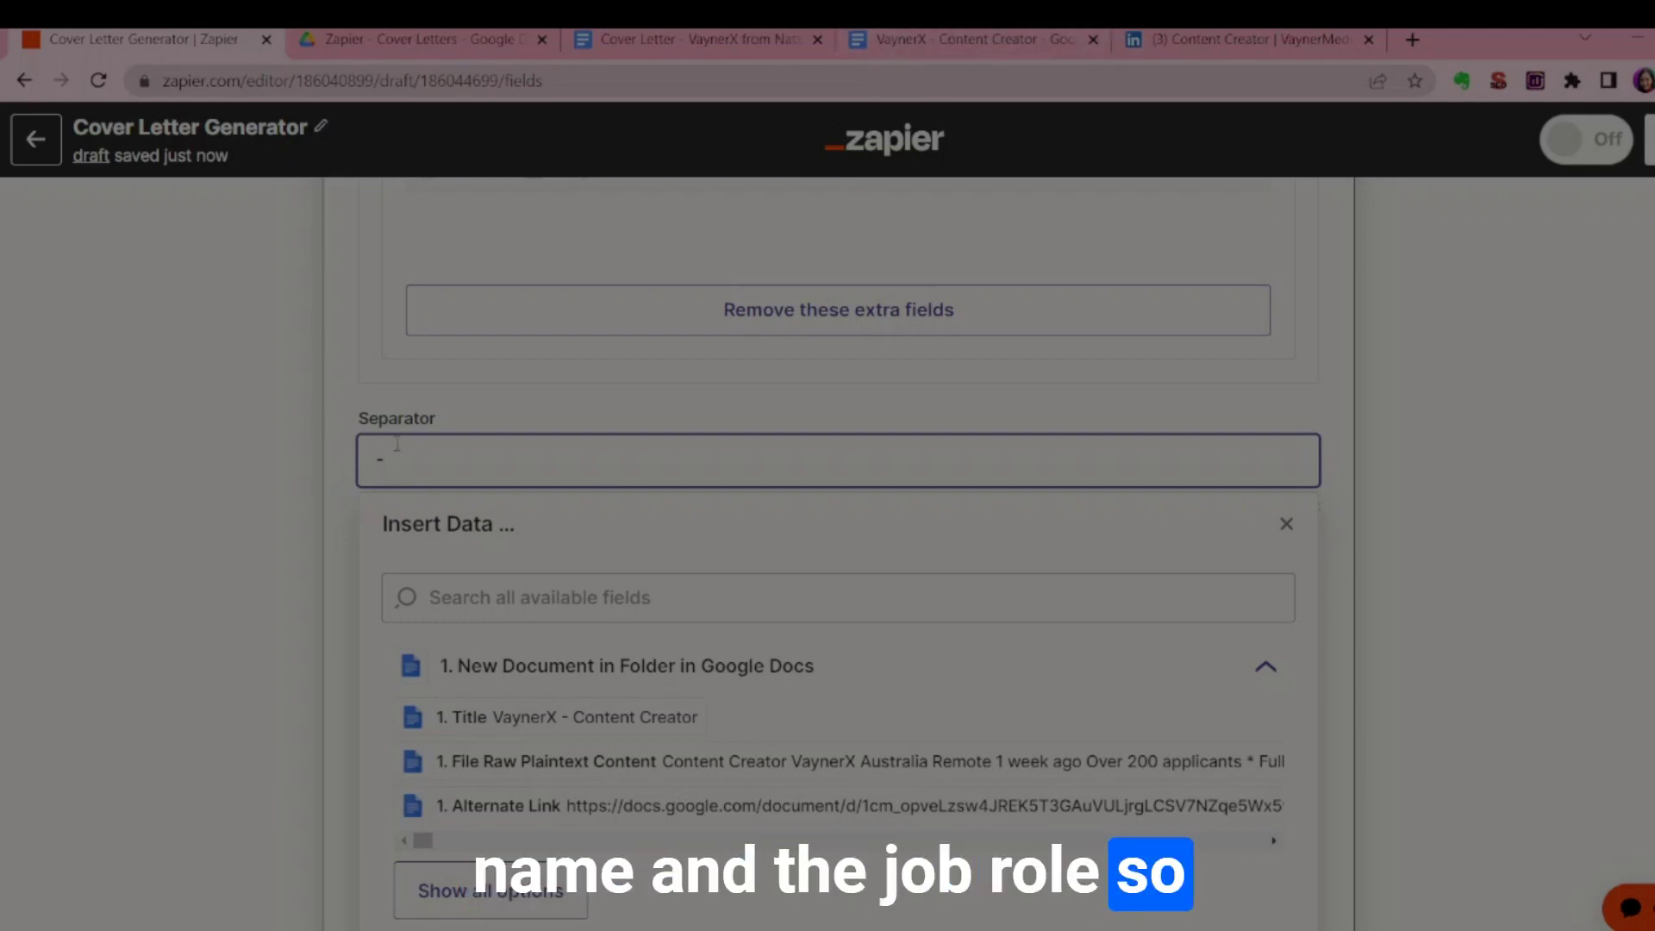
pyautogui.click(345, 458)
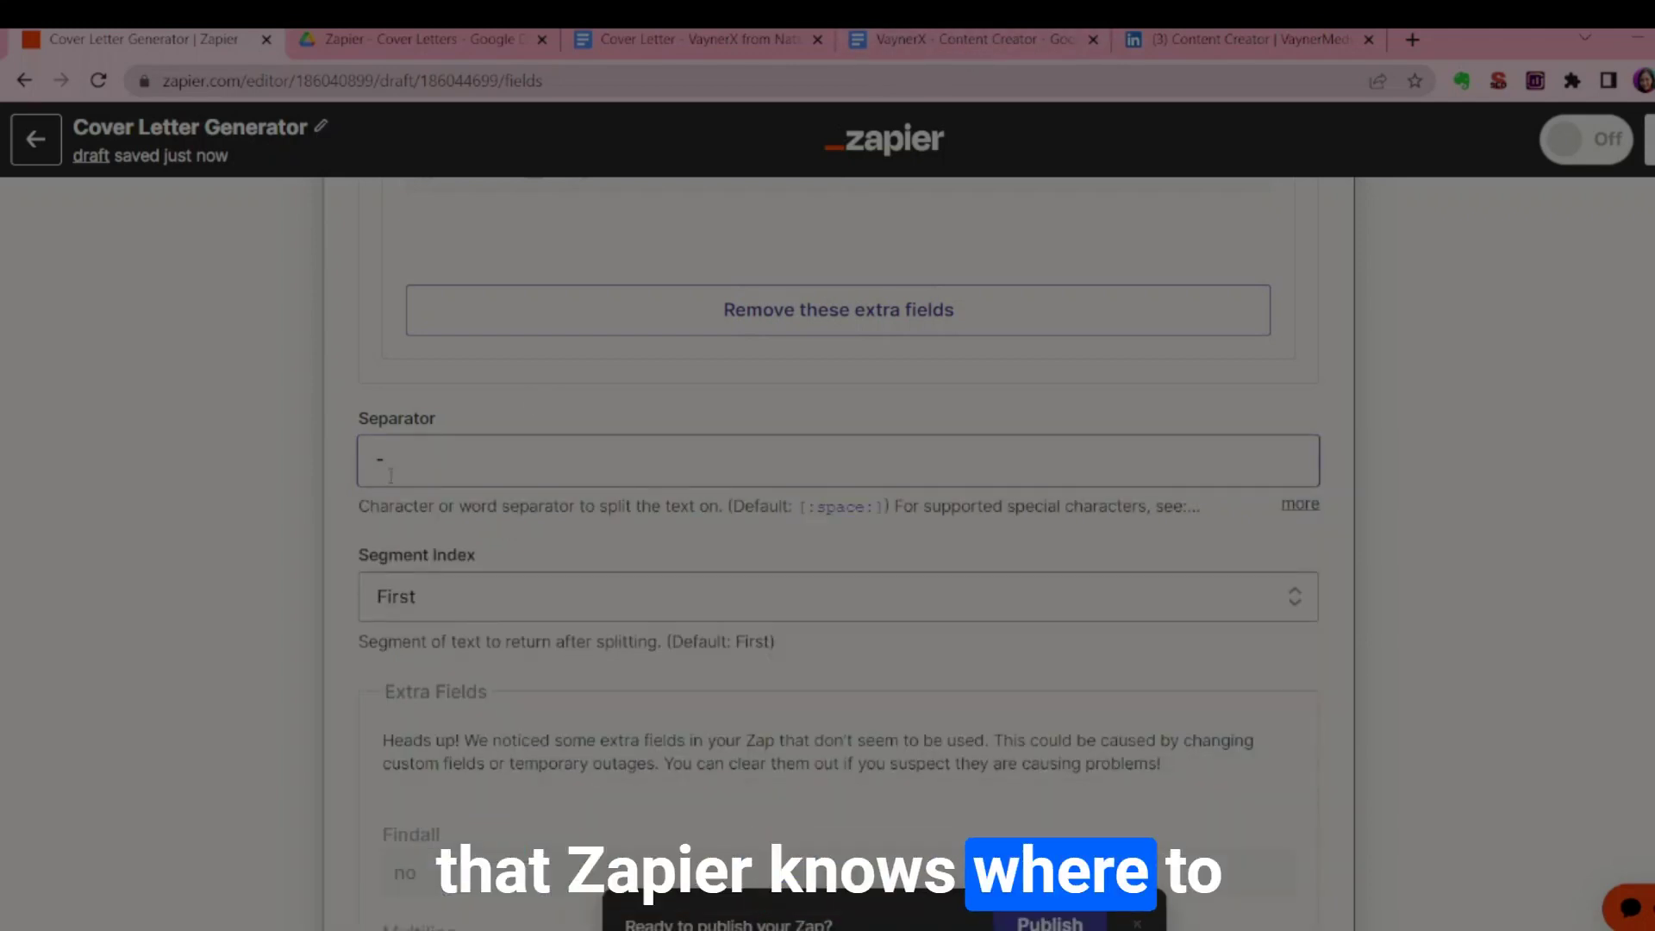
# - Set the Segment Index of step 2's Split Text action to First
pyautogui.scroll(1, 366, 490)
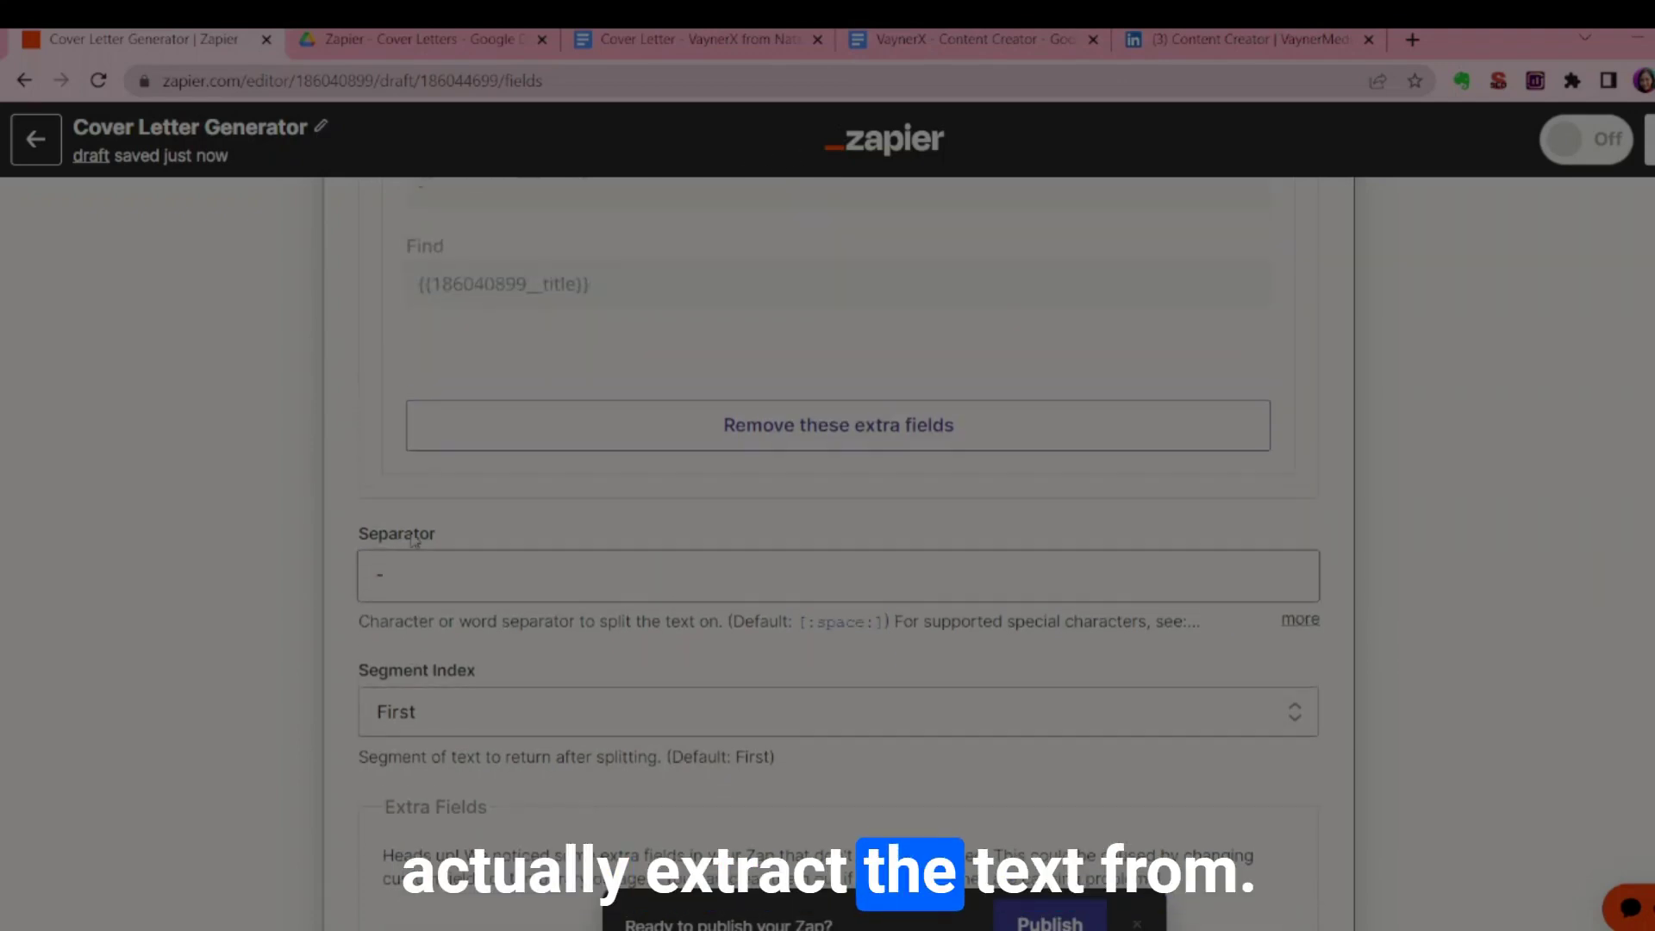
pyautogui.scroll(-3, 432, 431)
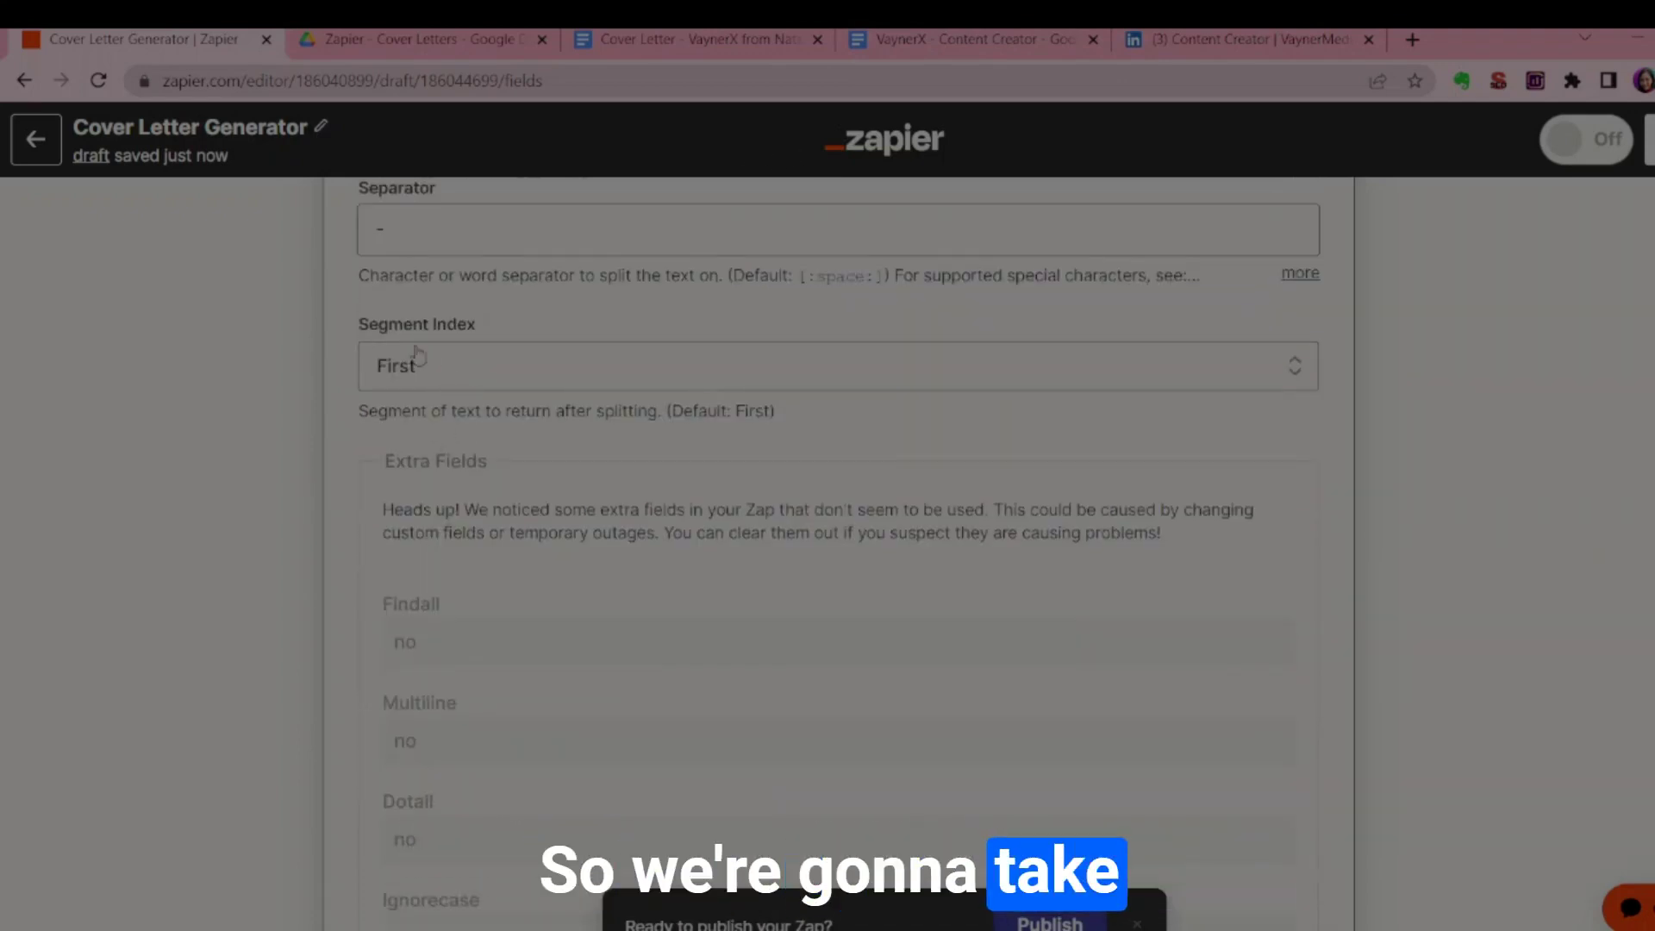
pyautogui.click(386, 362)
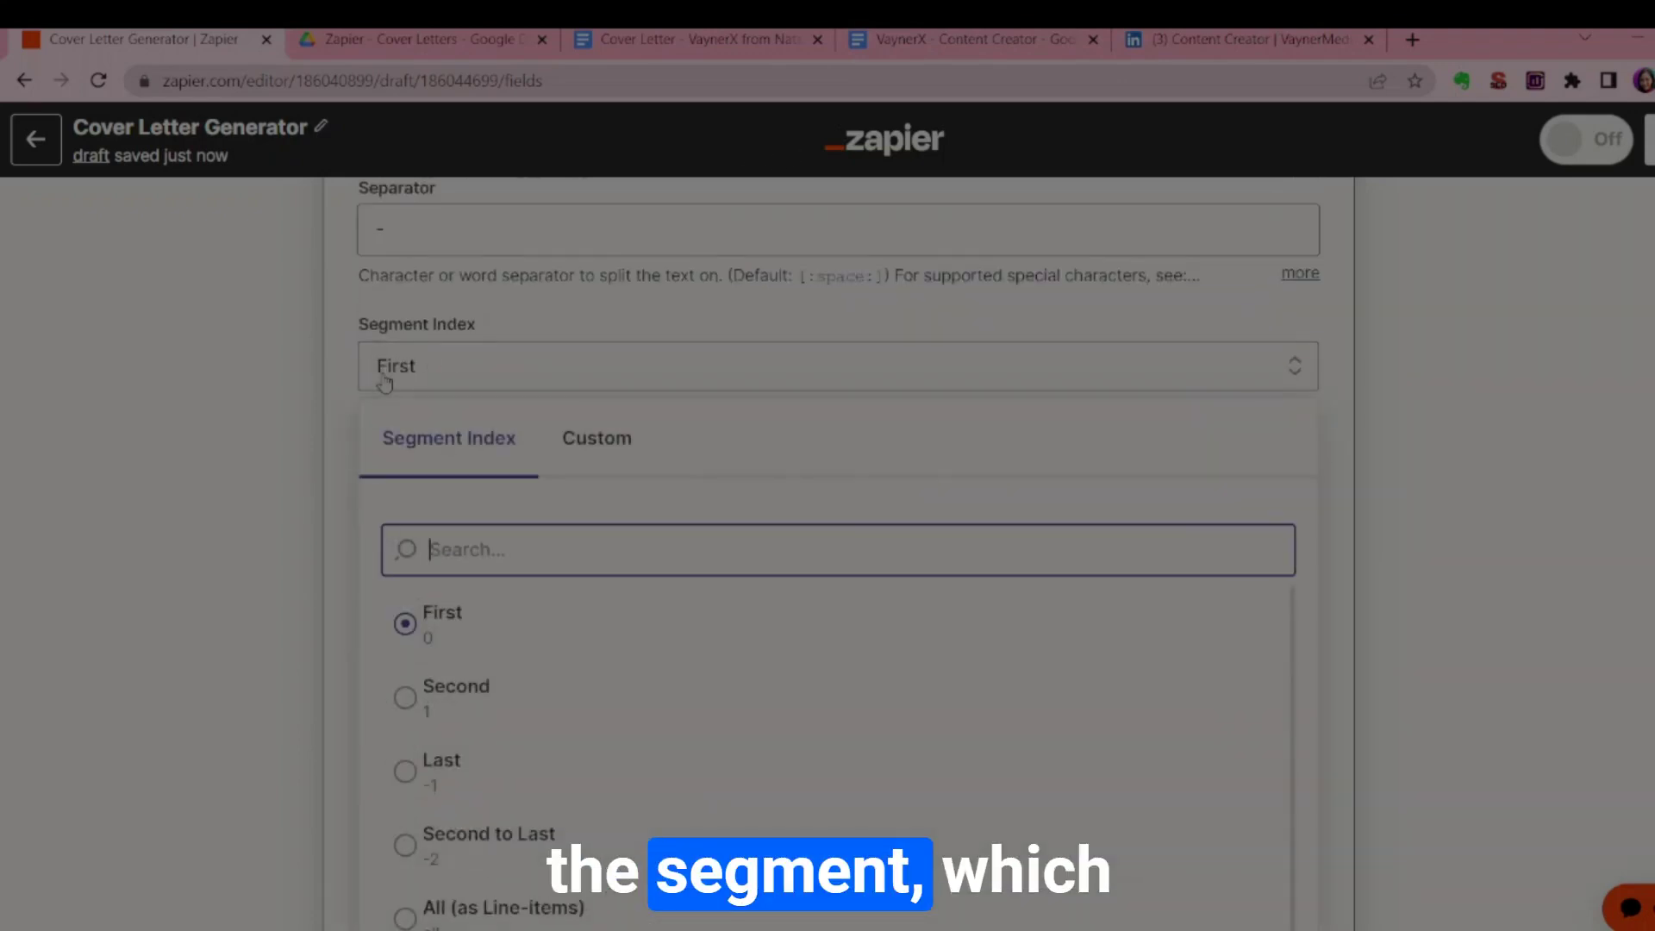
pyautogui.click(422, 639)
# - Open step 2's test section and examine the output of the text split
pyautogui.scroll(-10, 620, 561)
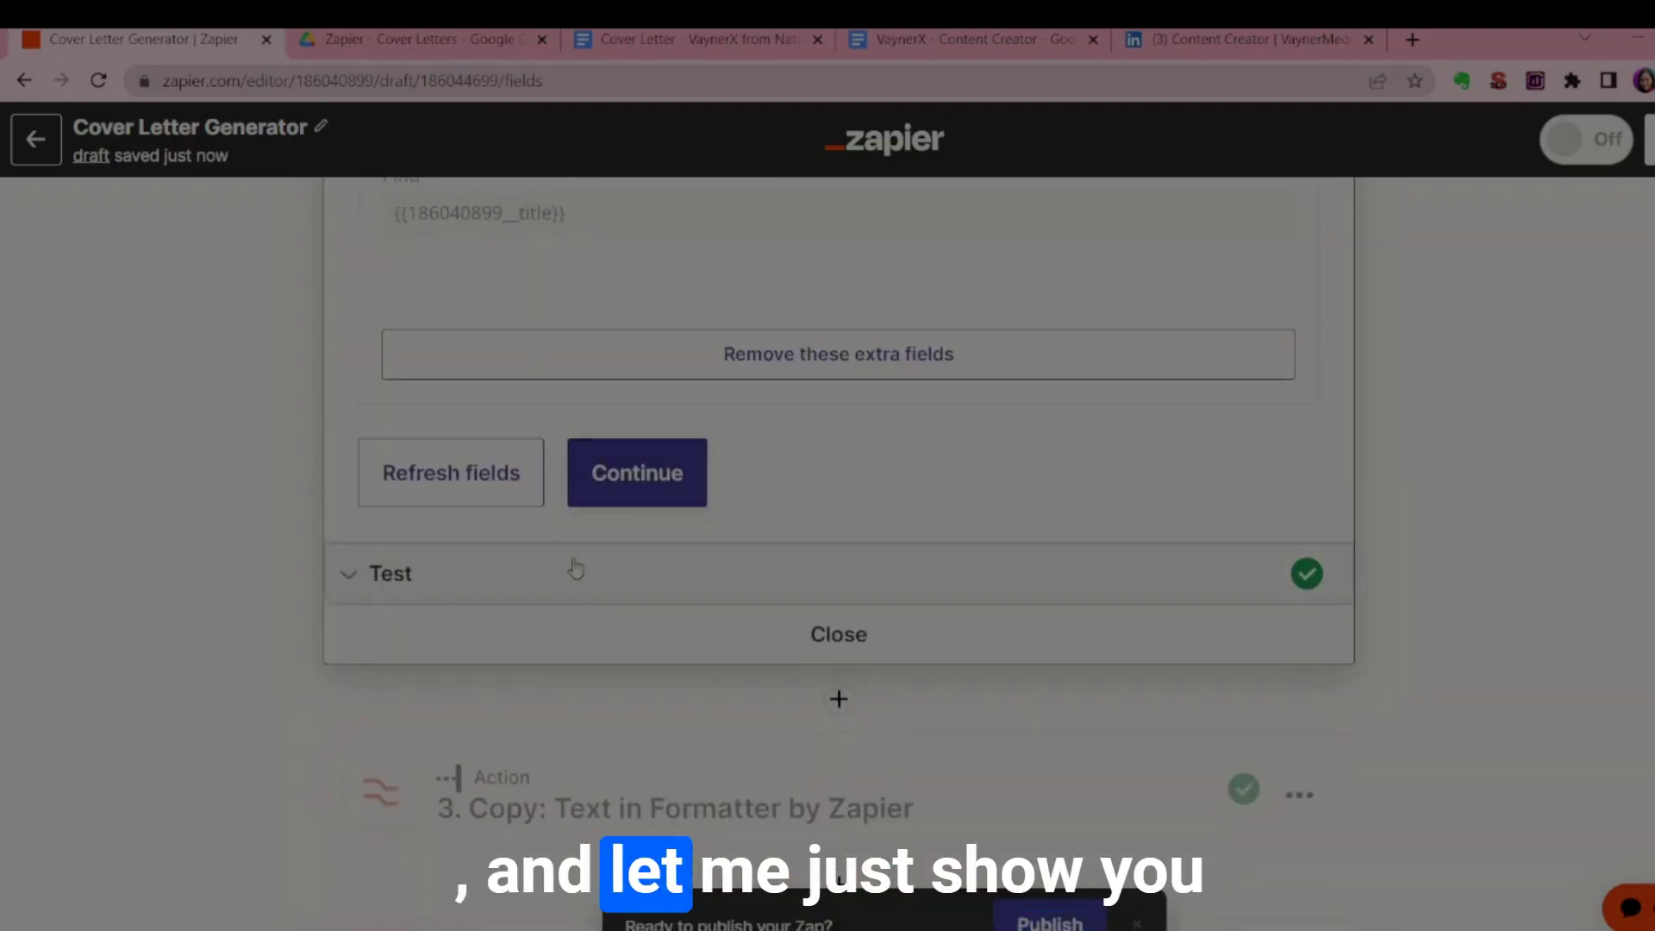
pyautogui.click(576, 565)
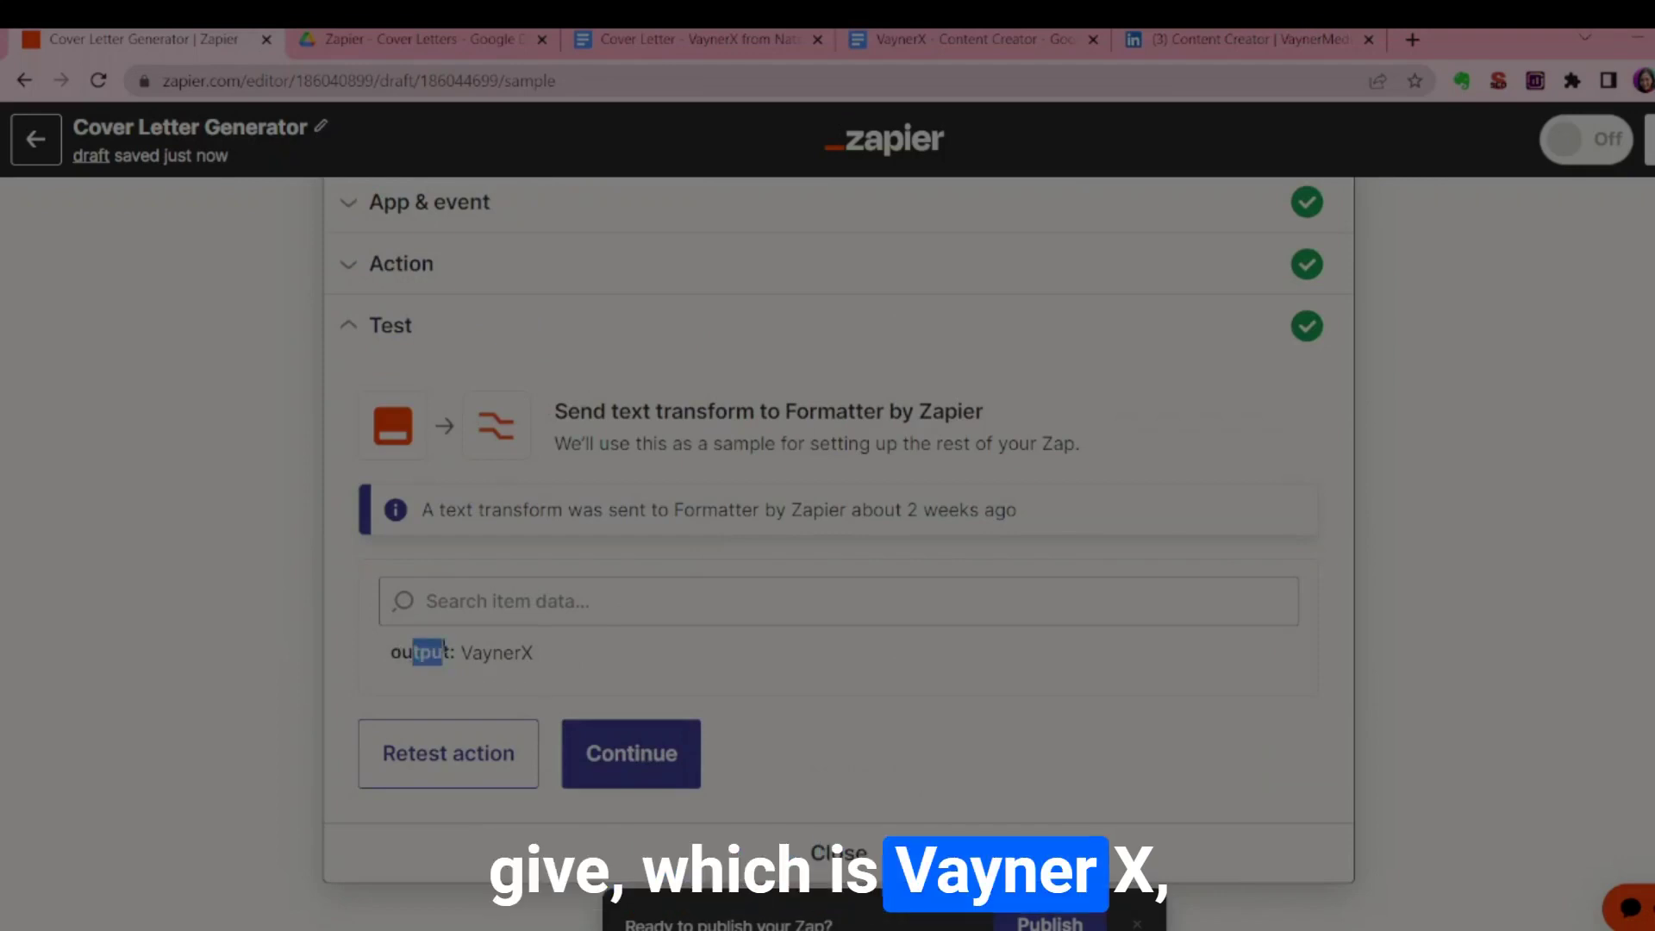
pyautogui.click(545, 656)
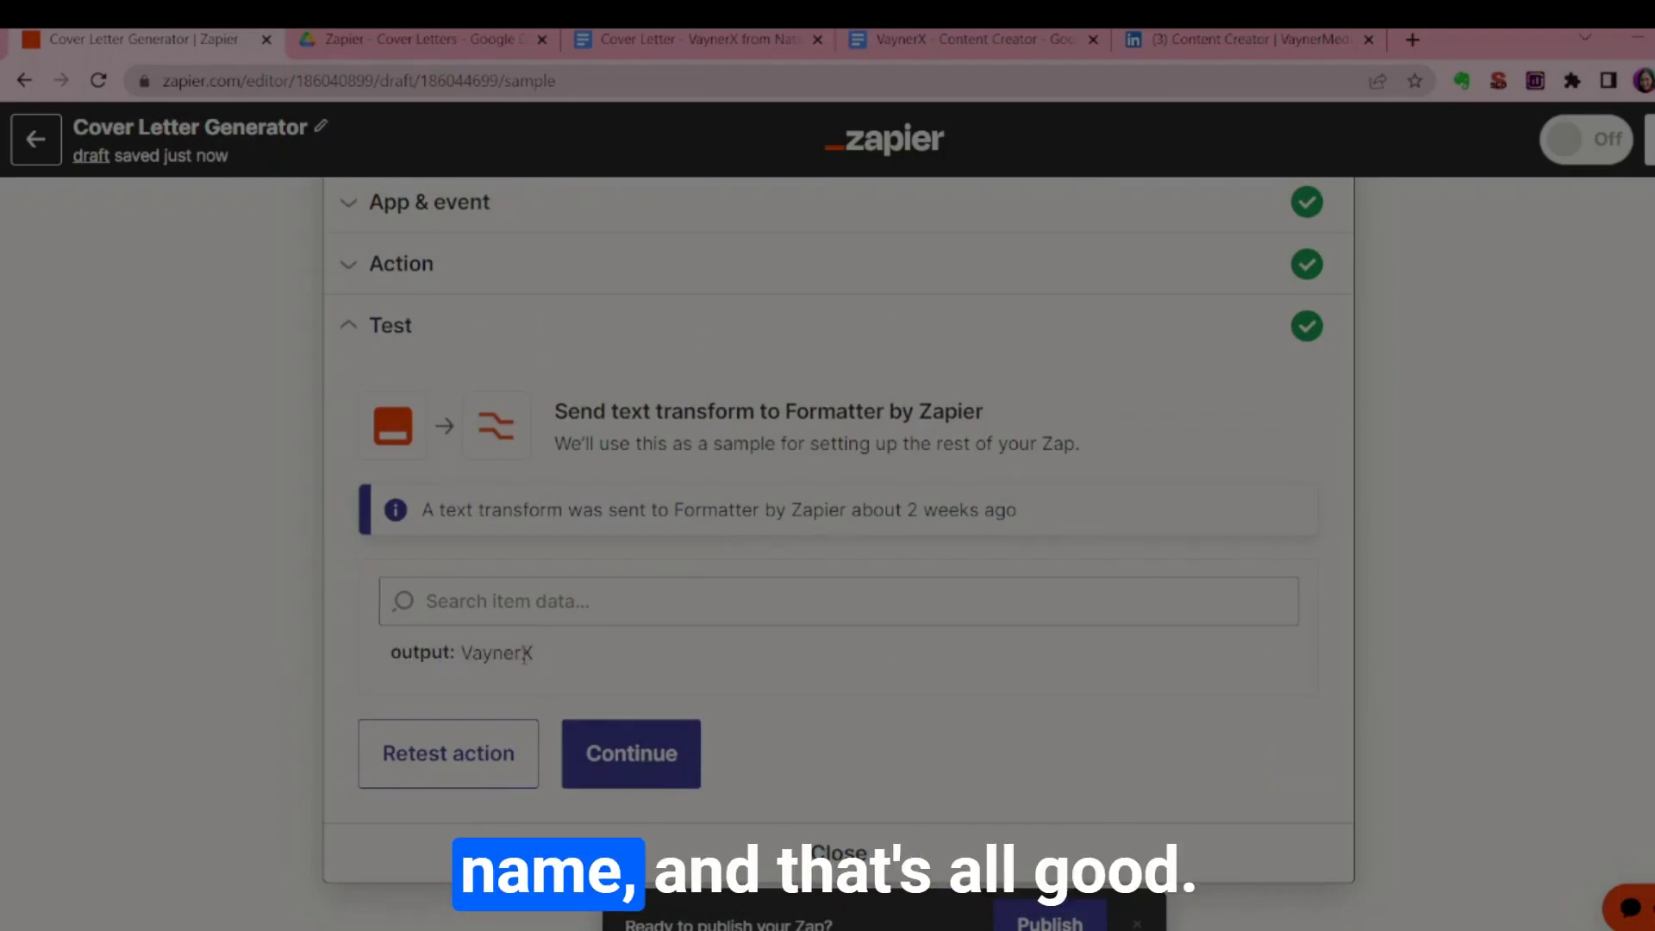
# - Review the copied Text Formatter in step 3, including its Input, Separator and Segment Index, and close the step
pyautogui.scroll(-5, 524, 655)
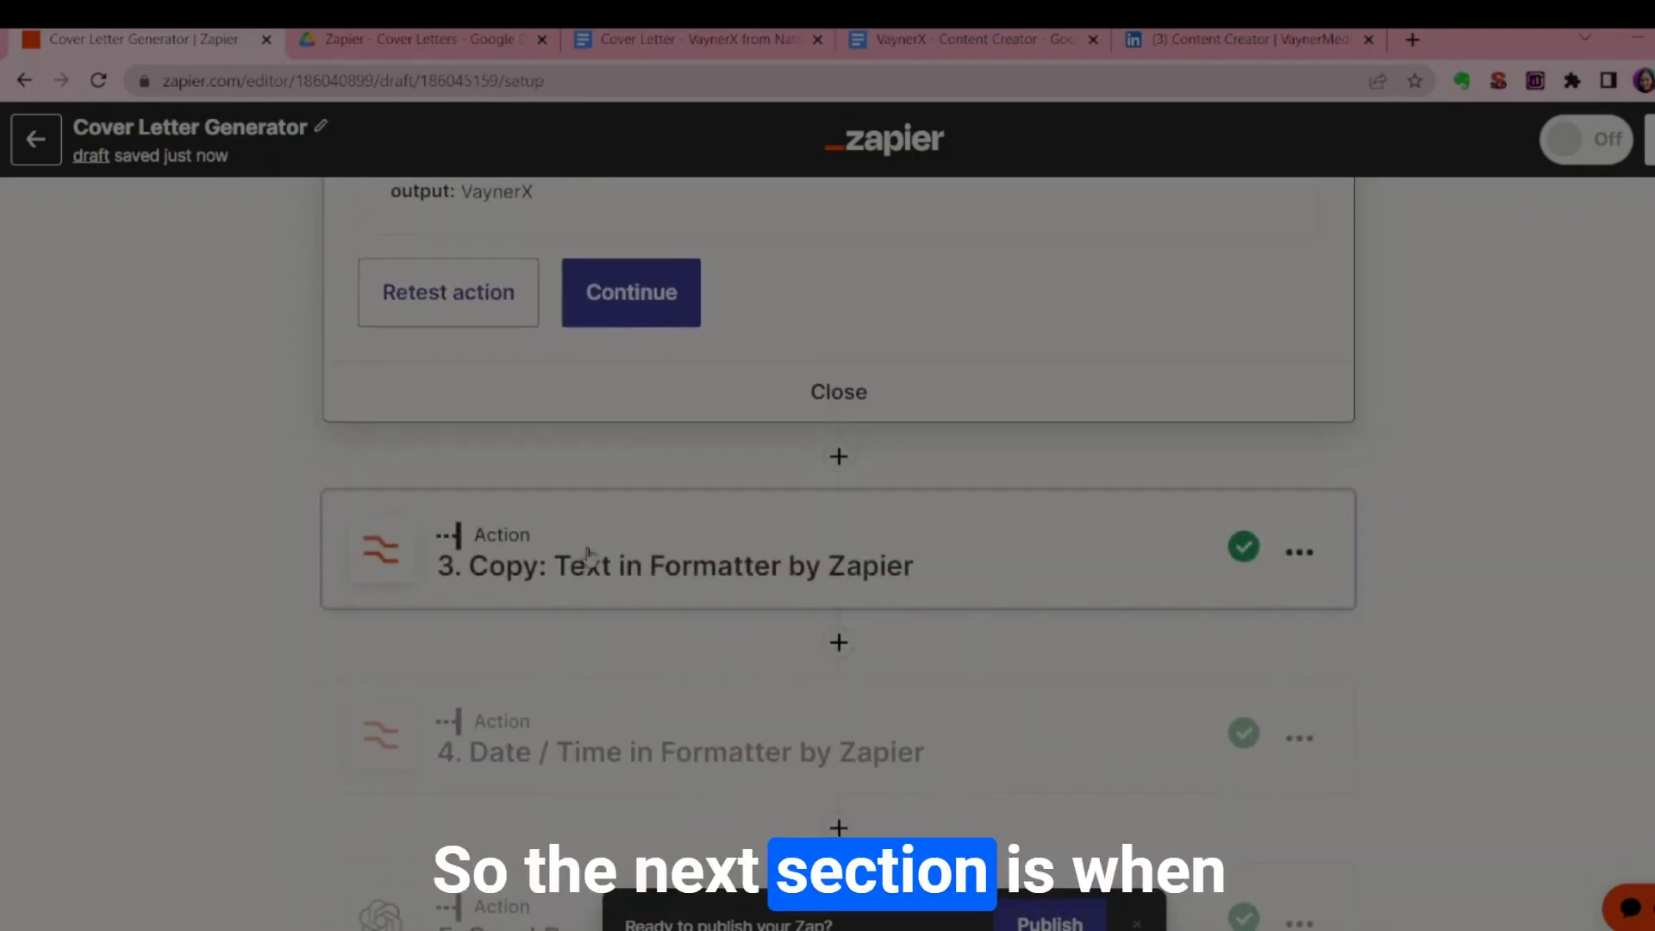
pyautogui.click(586, 554)
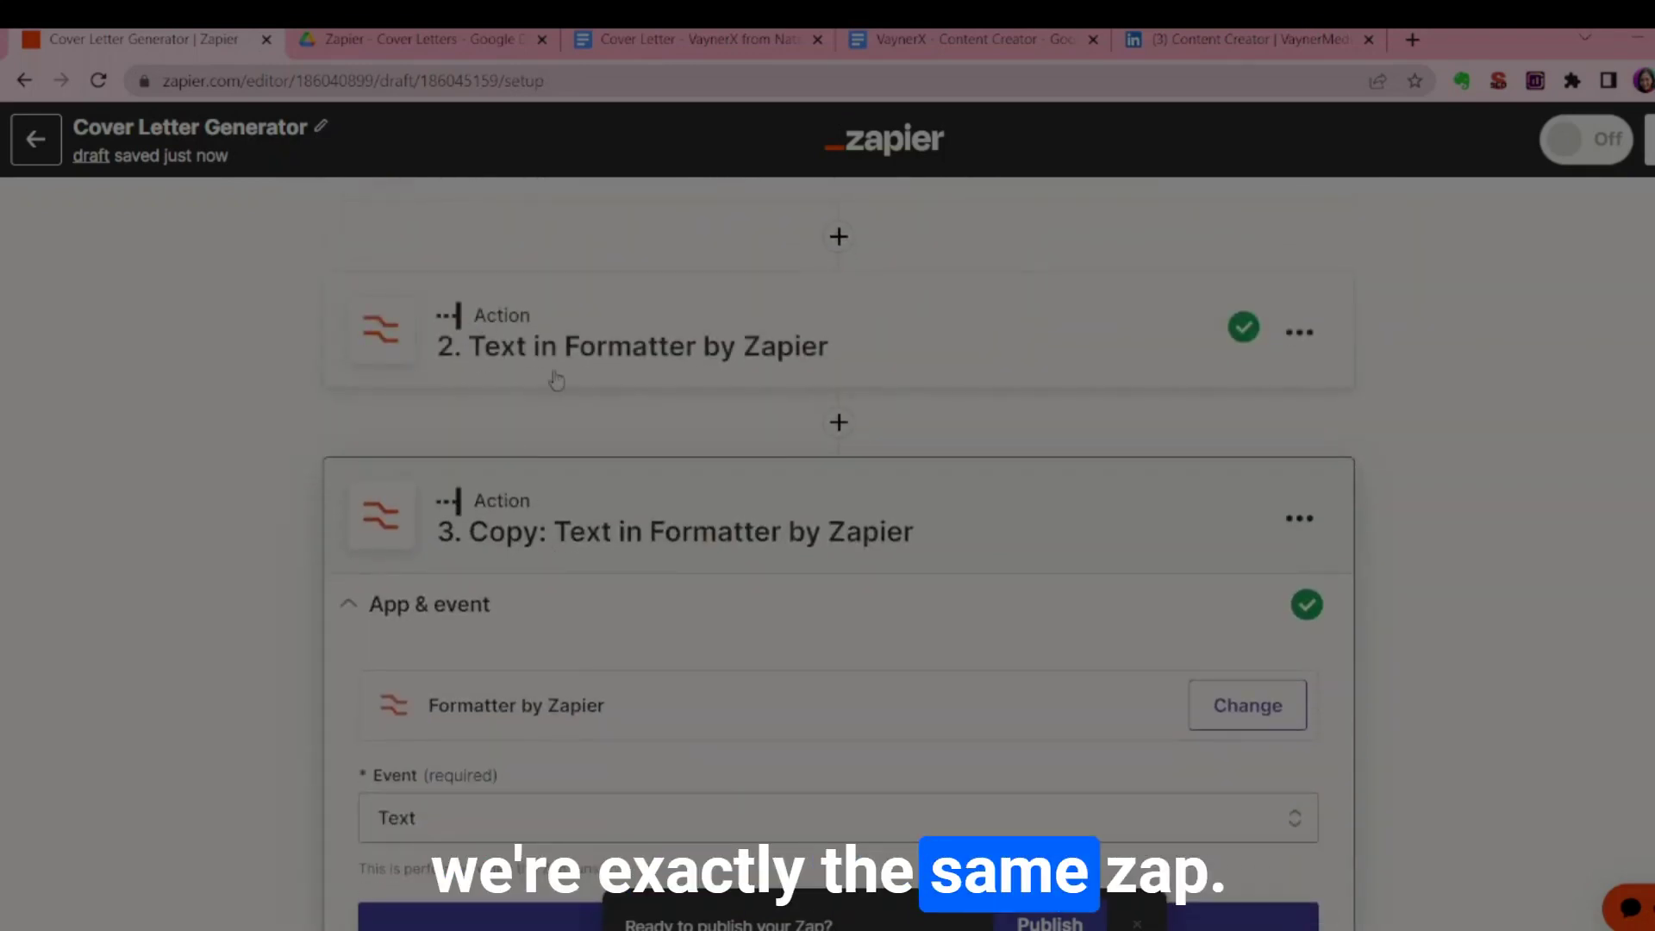
pyautogui.scroll(-4, 543, 536)
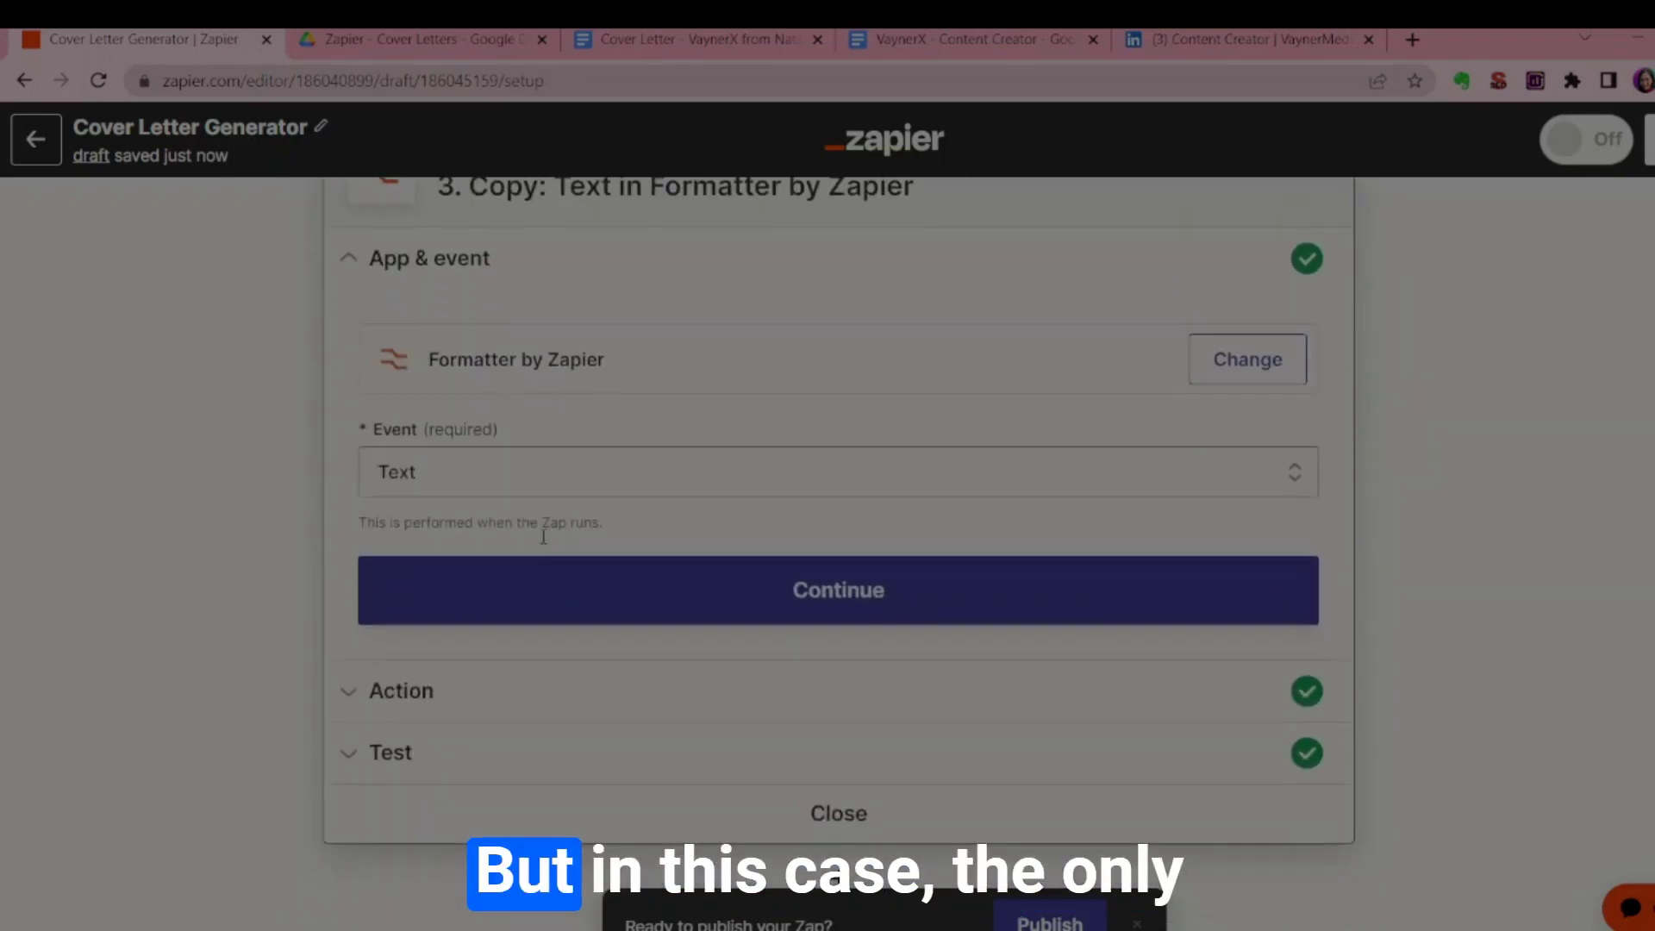
pyautogui.click(483, 705)
pyautogui.scroll(-10, 546, 629)
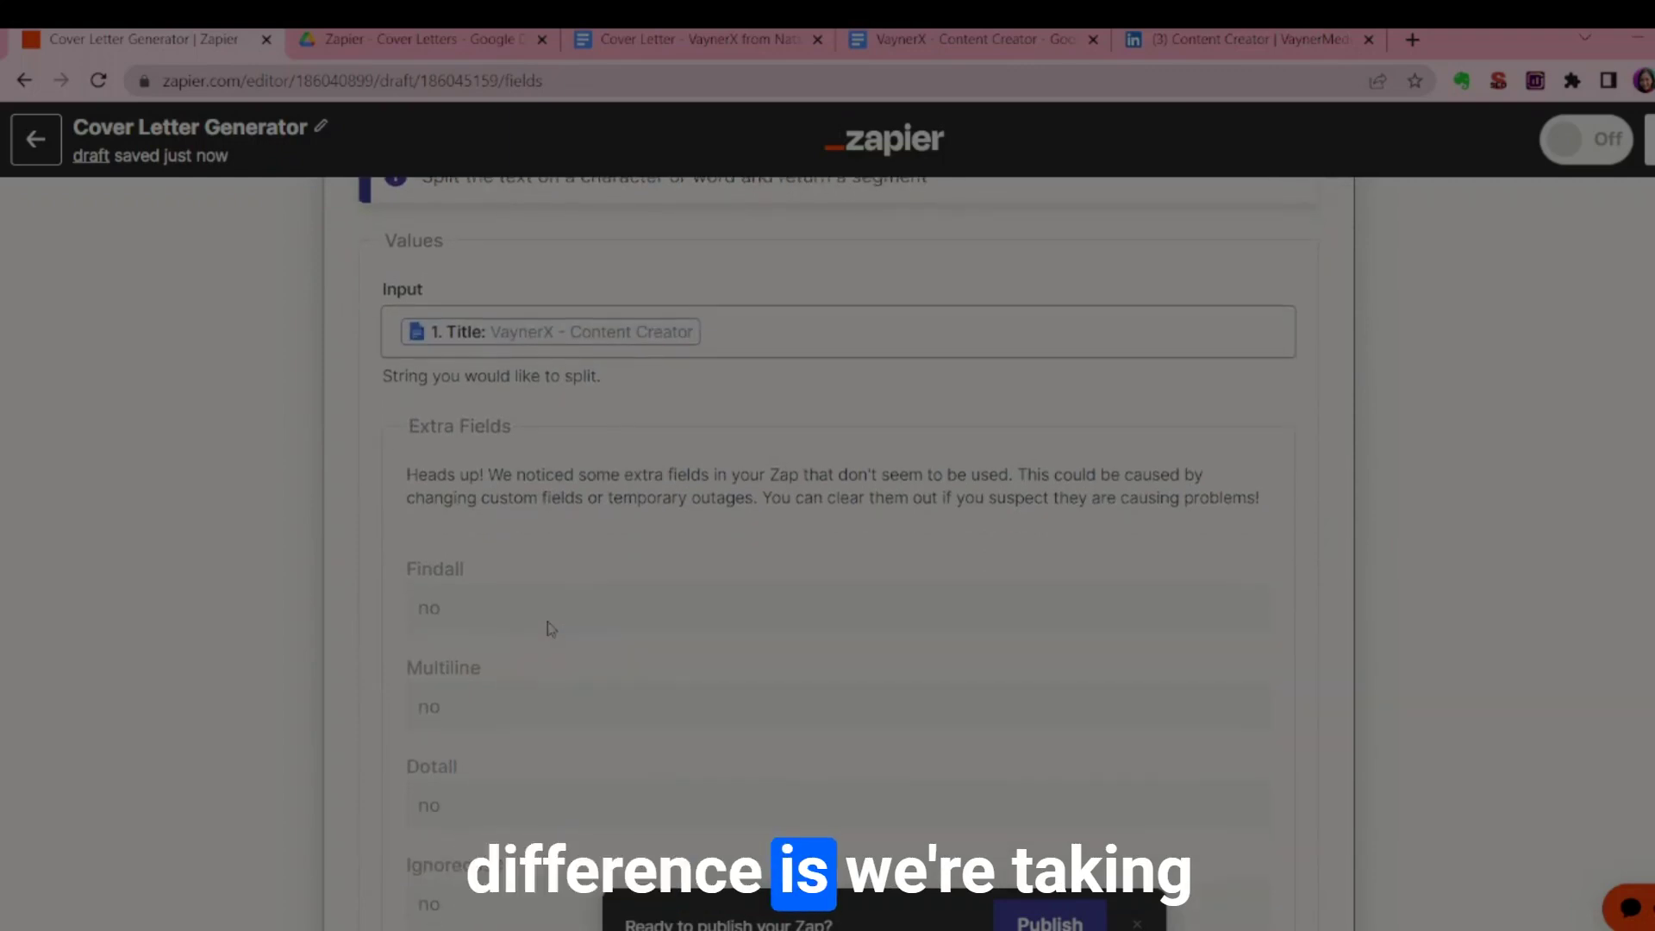
pyautogui.scroll(-7, 549, 628)
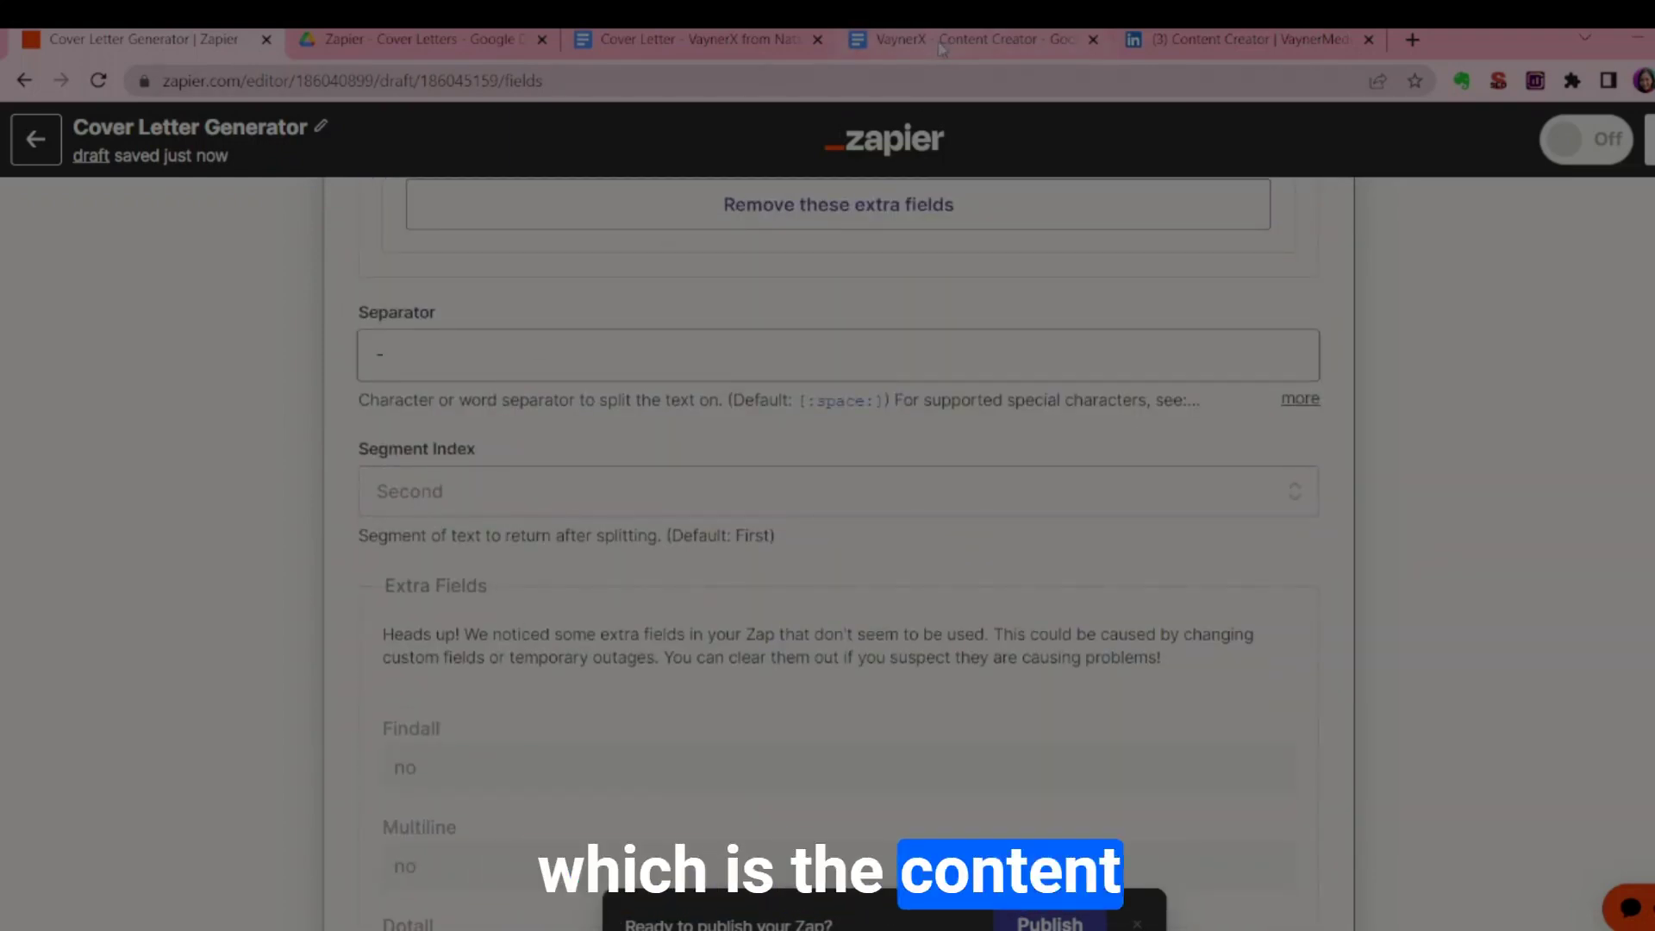
pyautogui.scroll(-9, 424, 641)
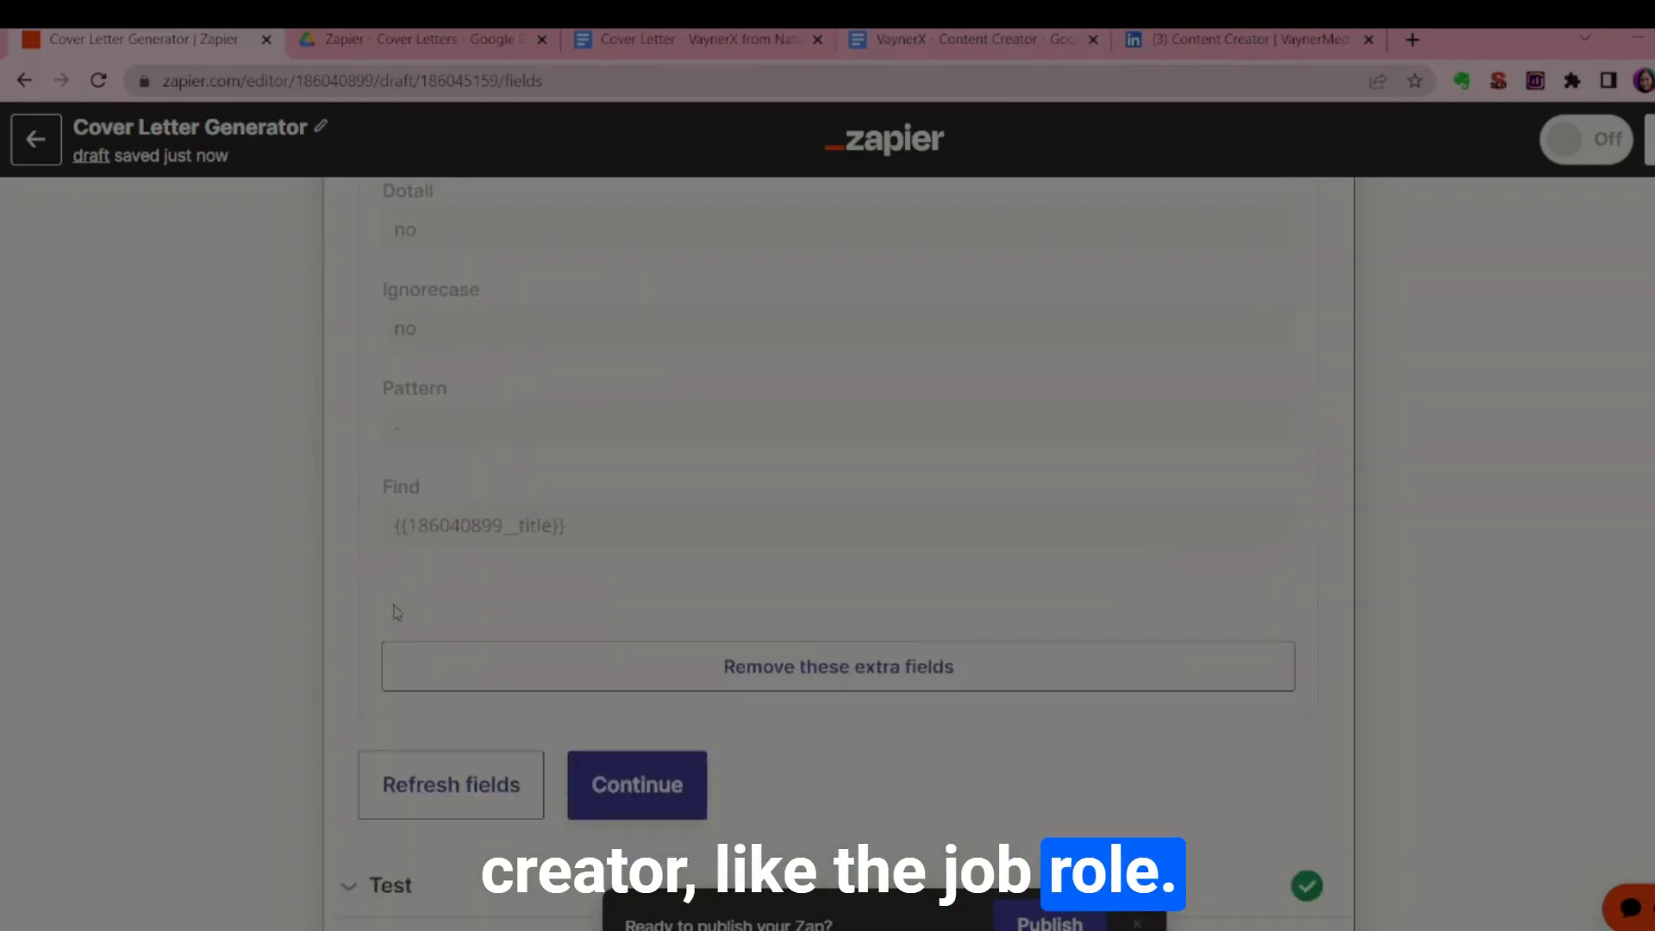
pyautogui.scroll(-4, 634, 735)
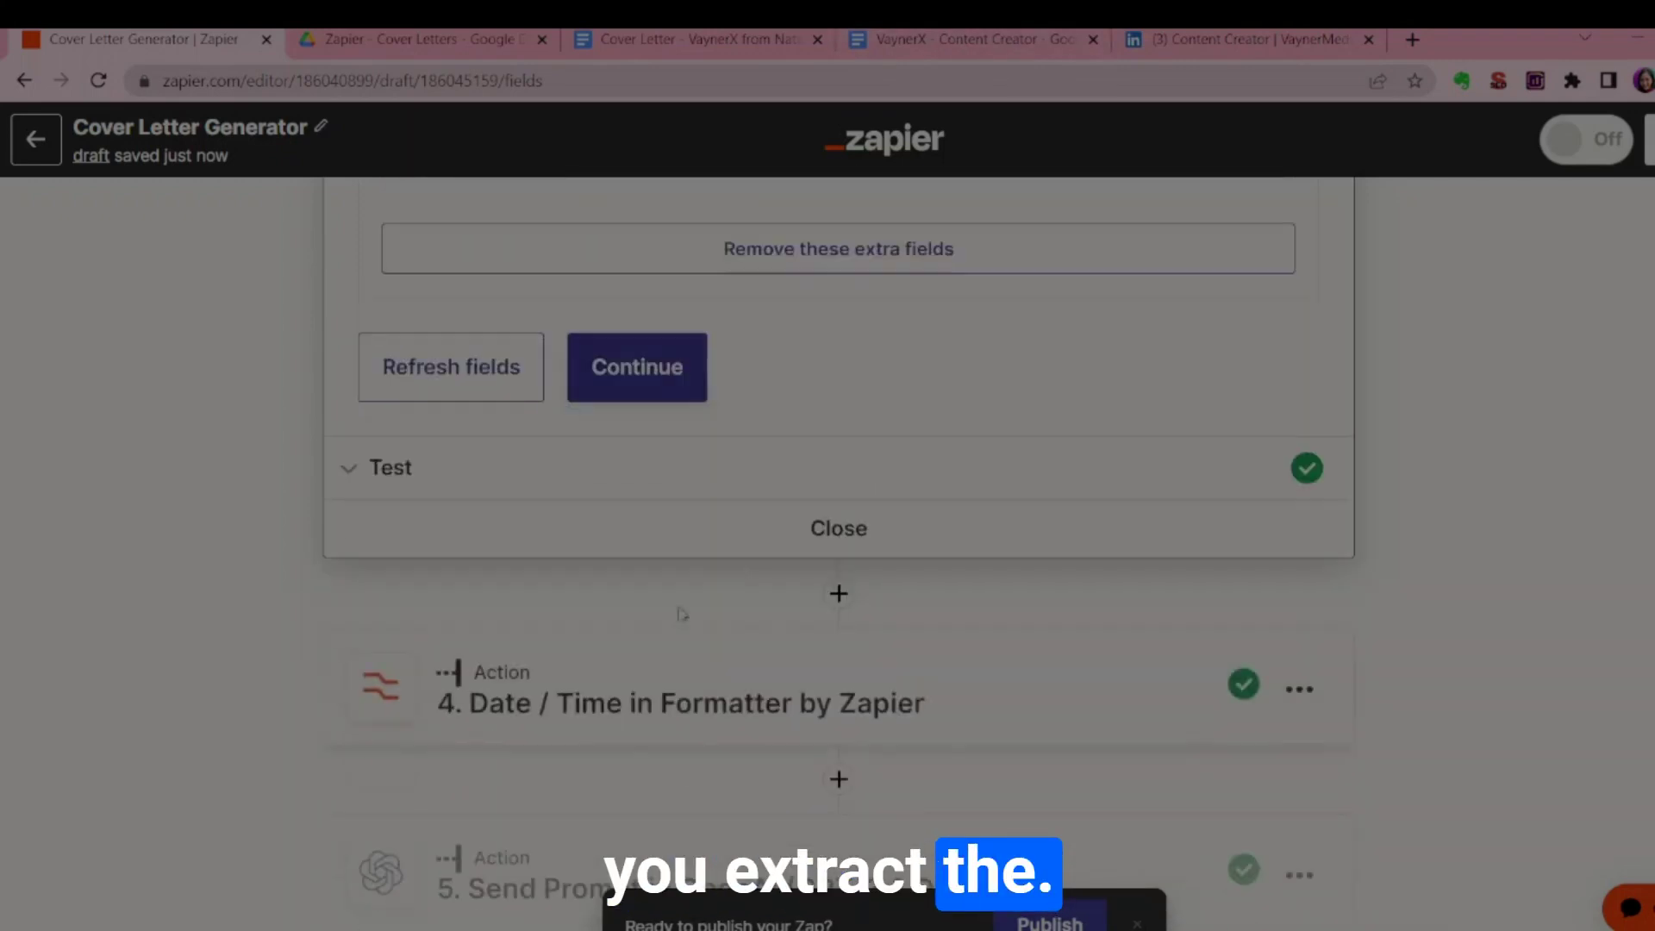
pyautogui.click(821, 529)
# - Reselect the built-in Format tool for step 4 and check its Date / Time event
pyautogui.scroll(2, 523, 573)
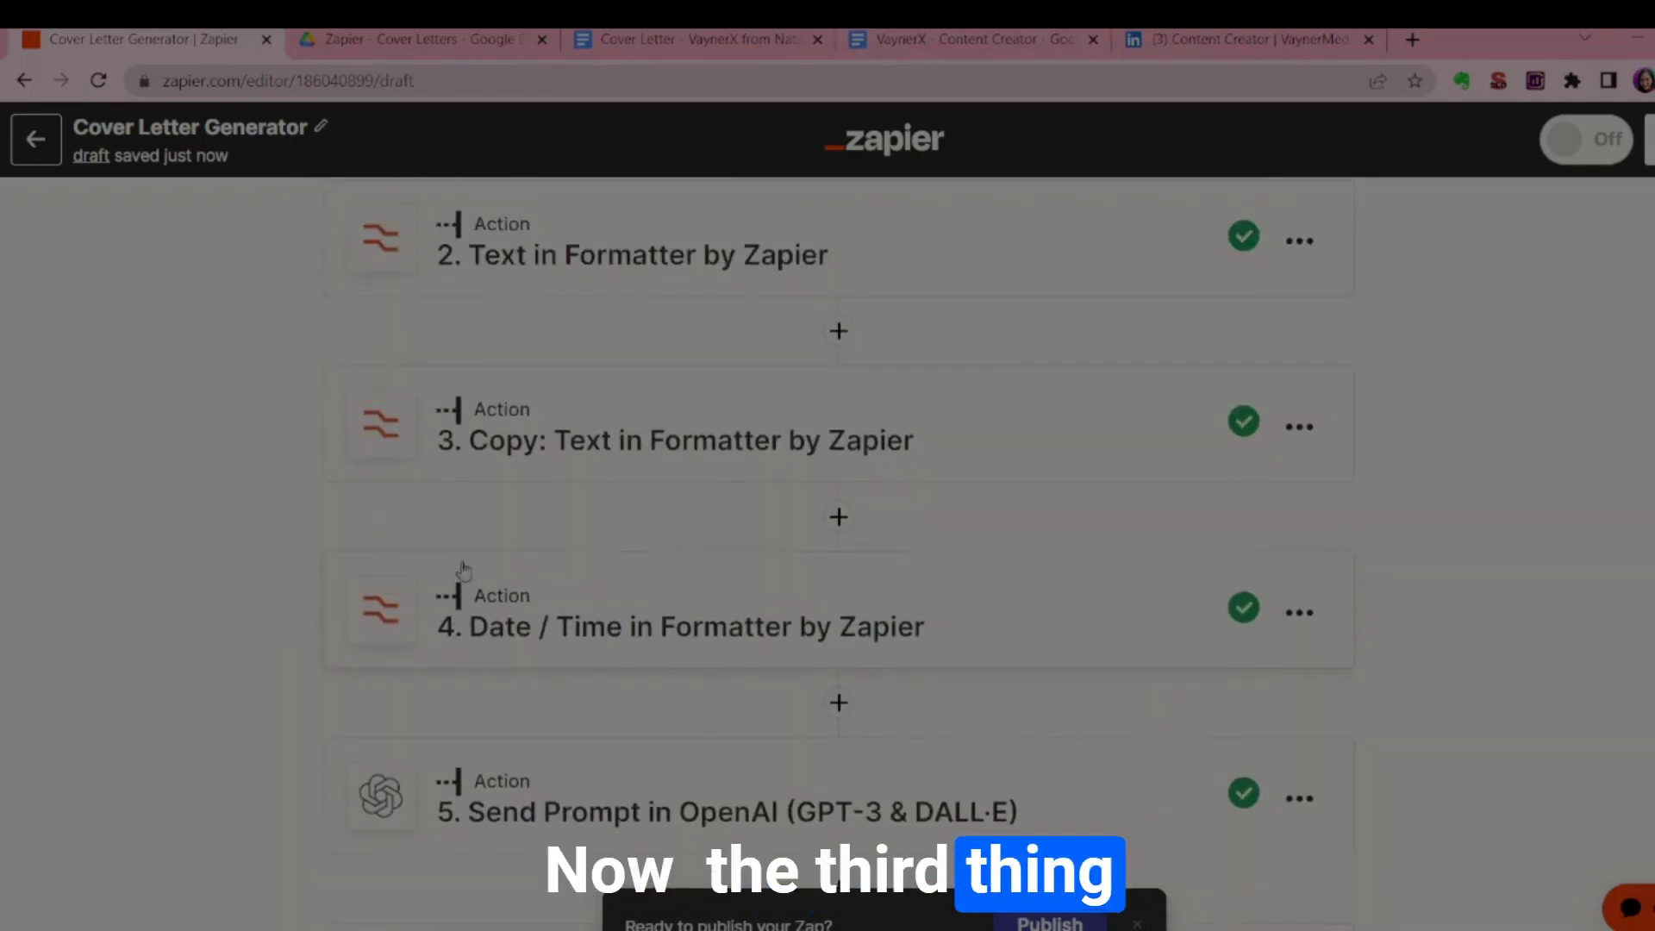
pyautogui.click(539, 660)
pyautogui.scroll(-3, 542, 659)
pyautogui.click(1203, 586)
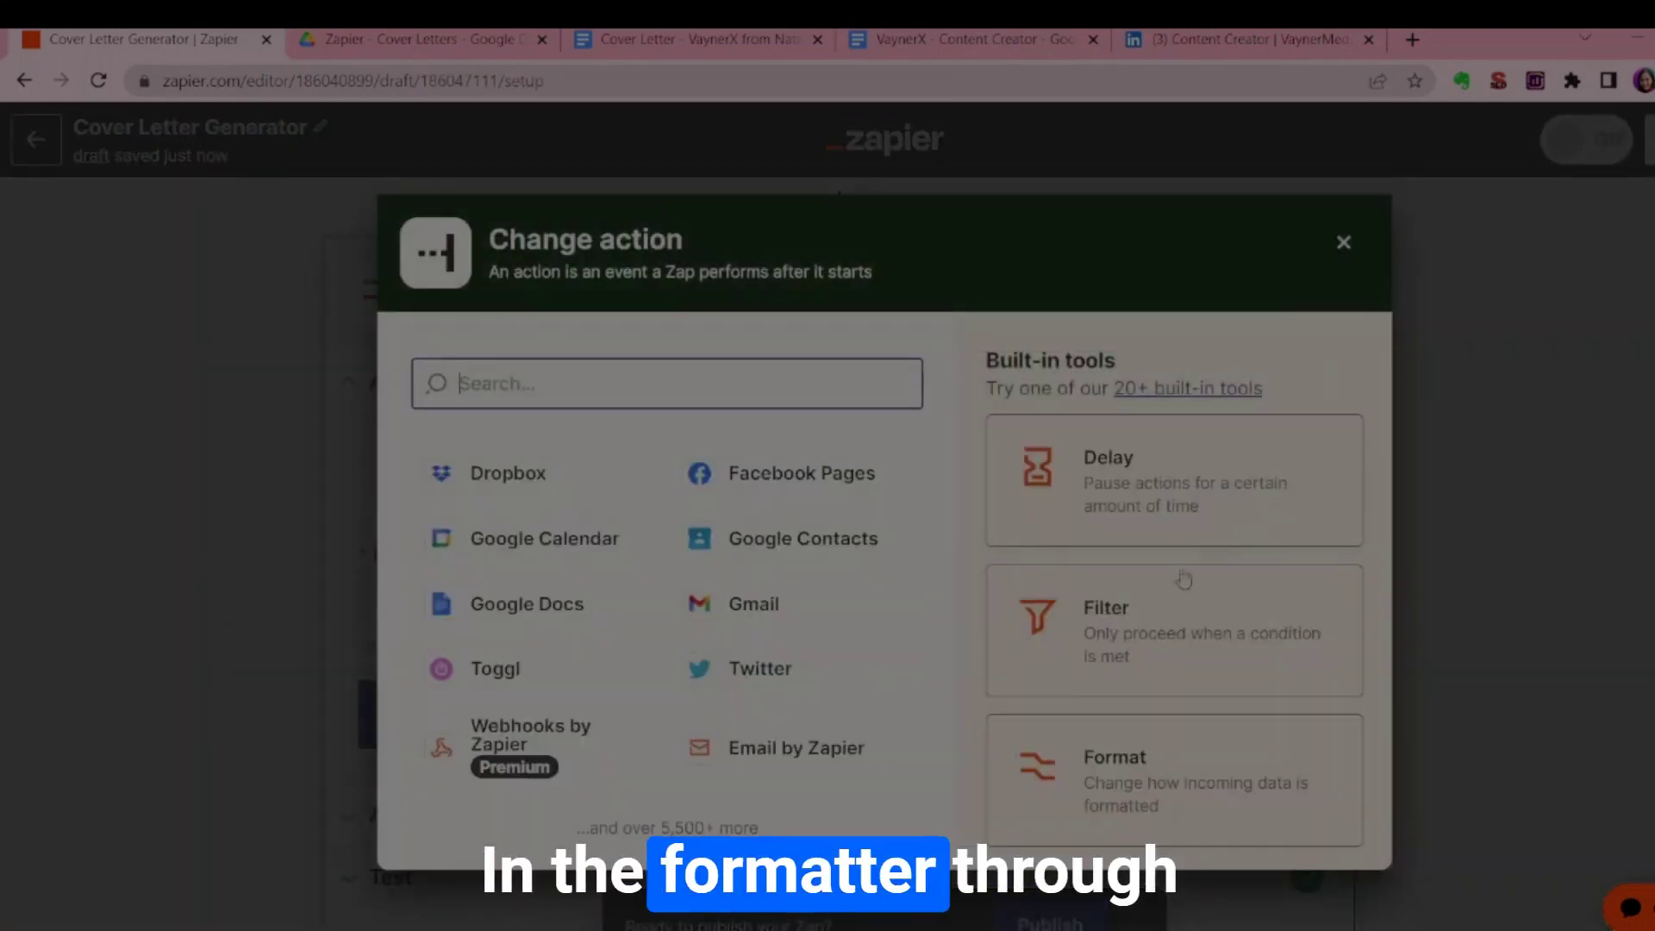
pyautogui.click(1160, 802)
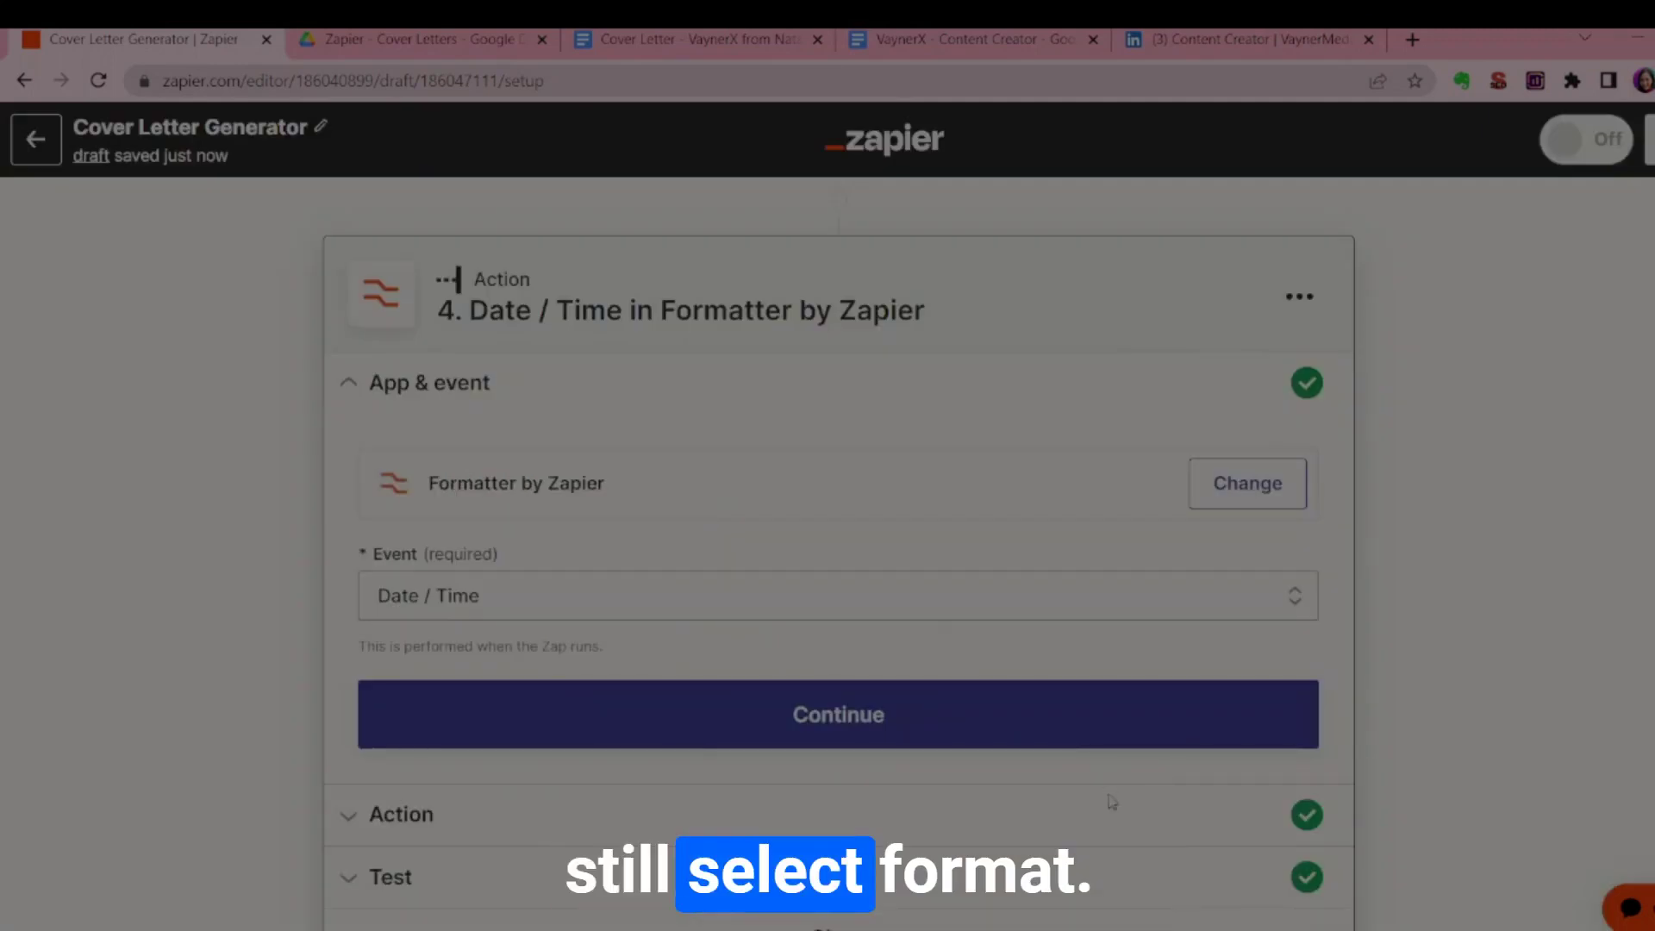
pyautogui.click(643, 603)
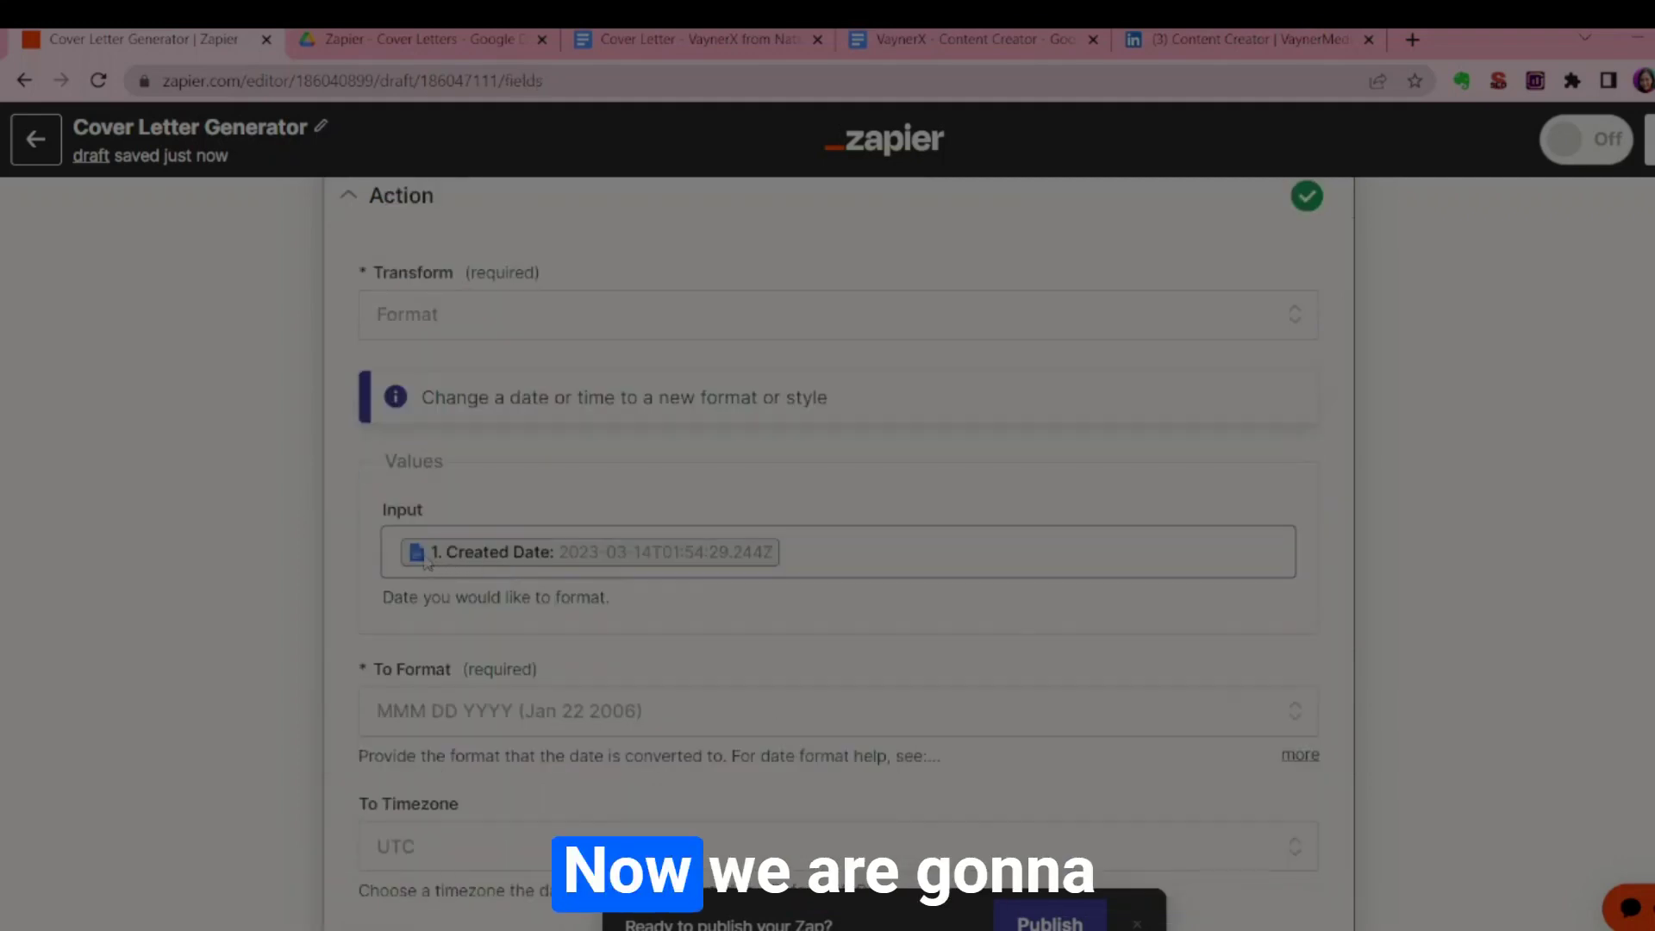
# - Search the available data for step 4's Input for "create date" to locate the Created Date field, and close the list
pyautogui.click(807, 543)
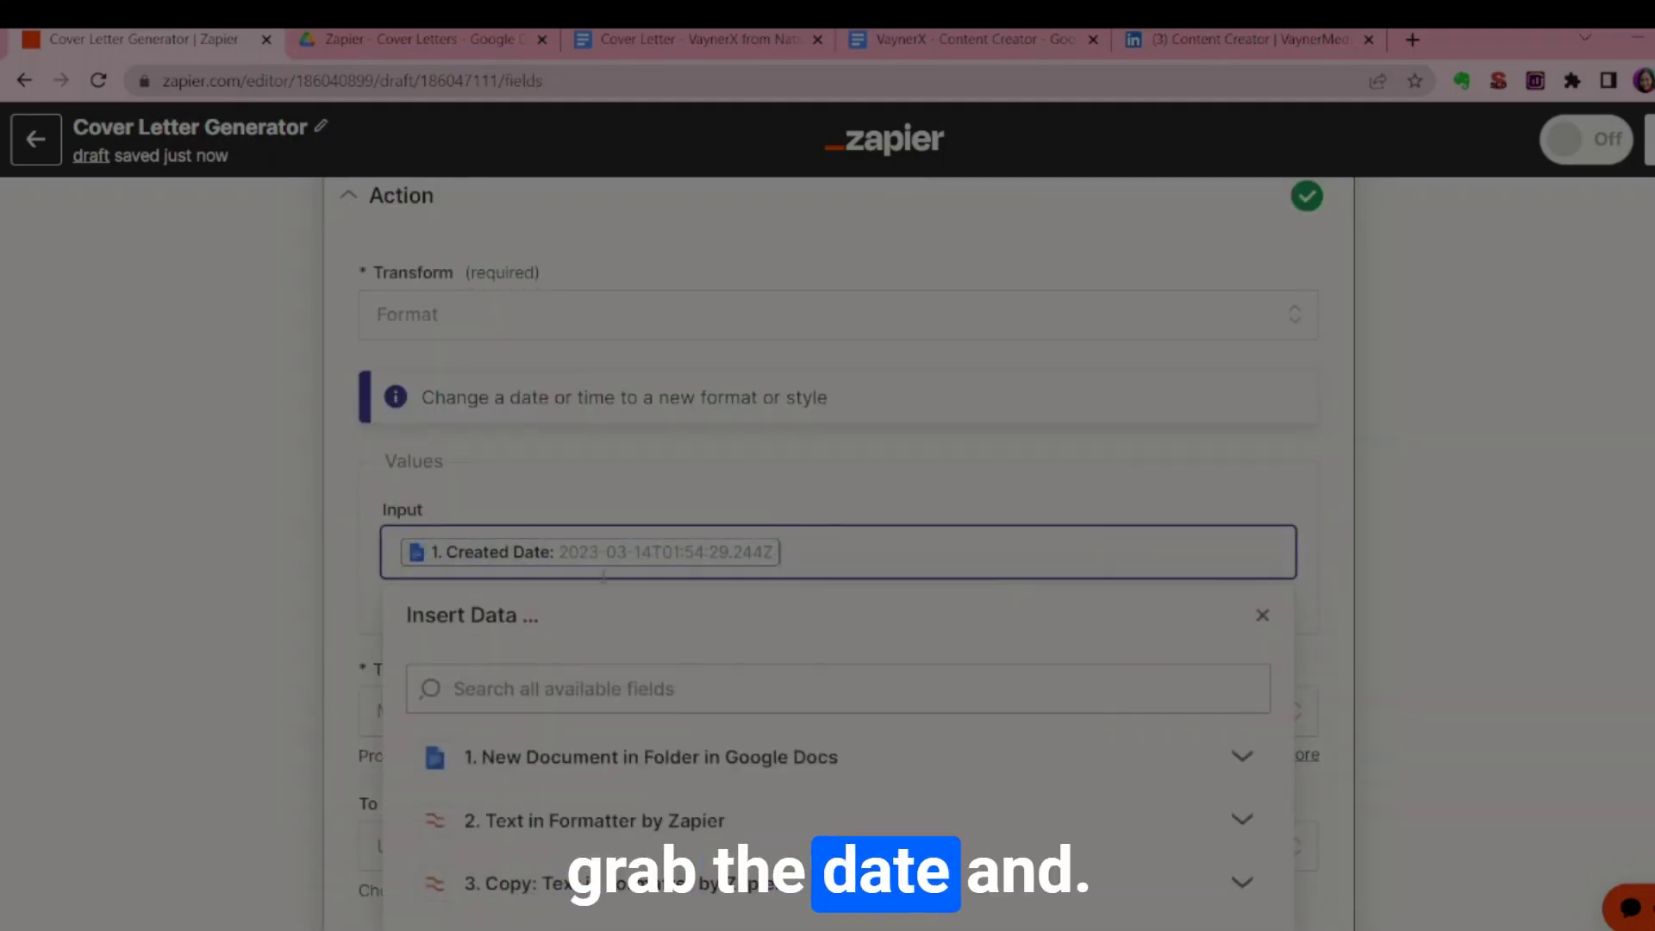
pyautogui.click(692, 769)
pyautogui.scroll(-3, 520, 463)
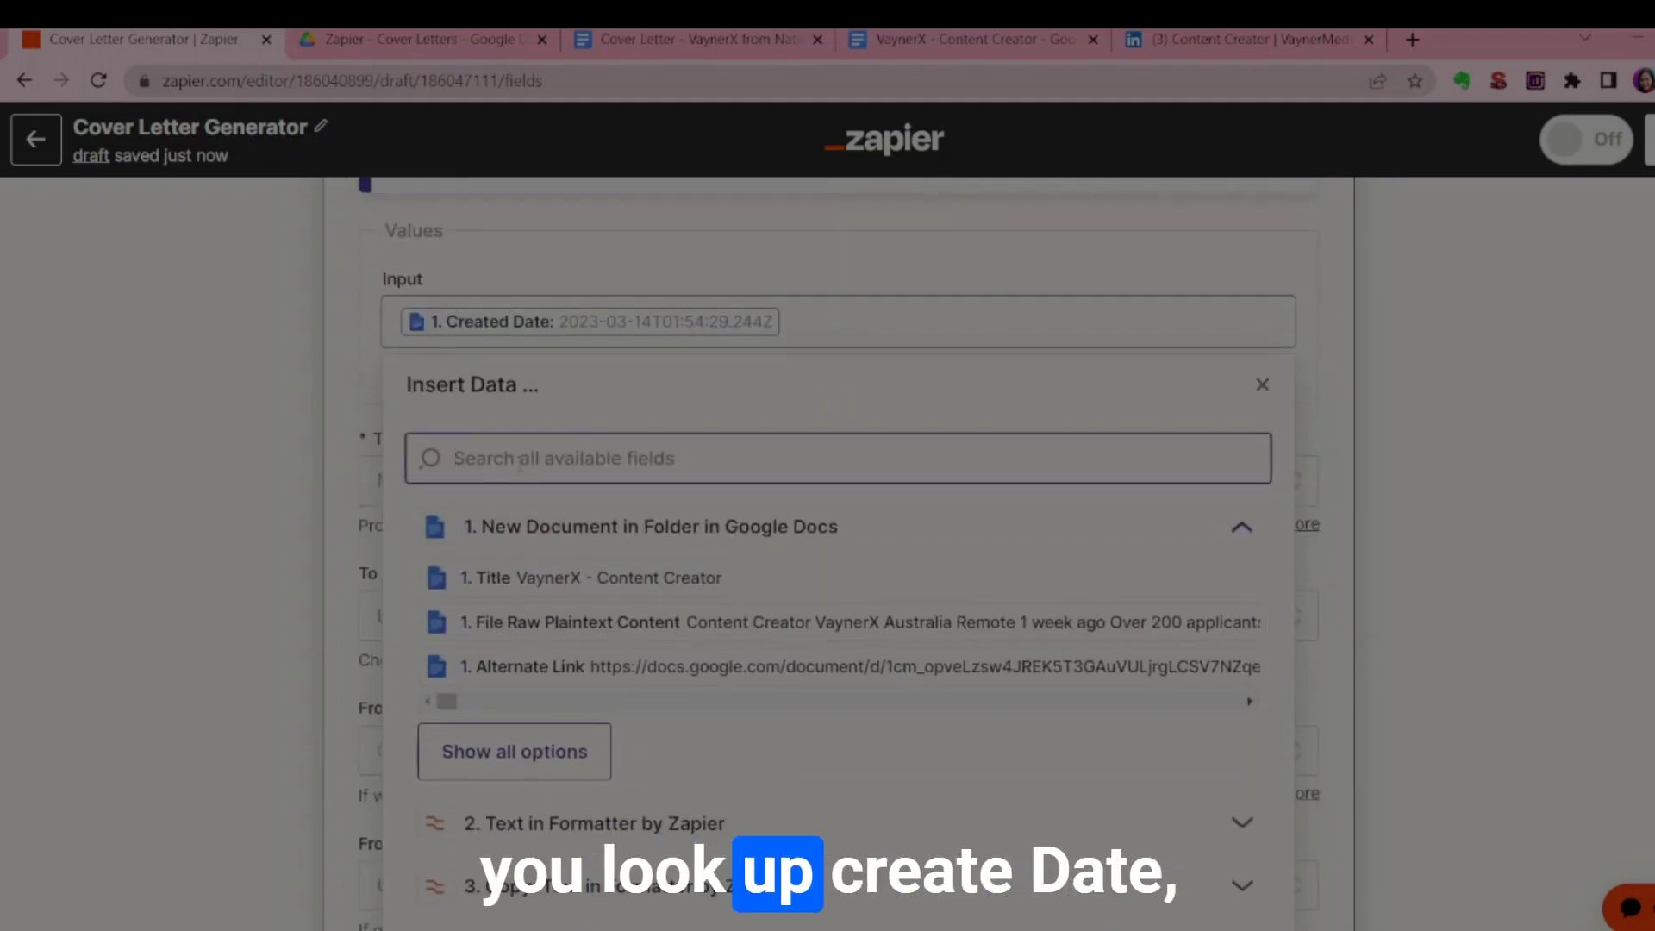
pyautogui.write('create date')
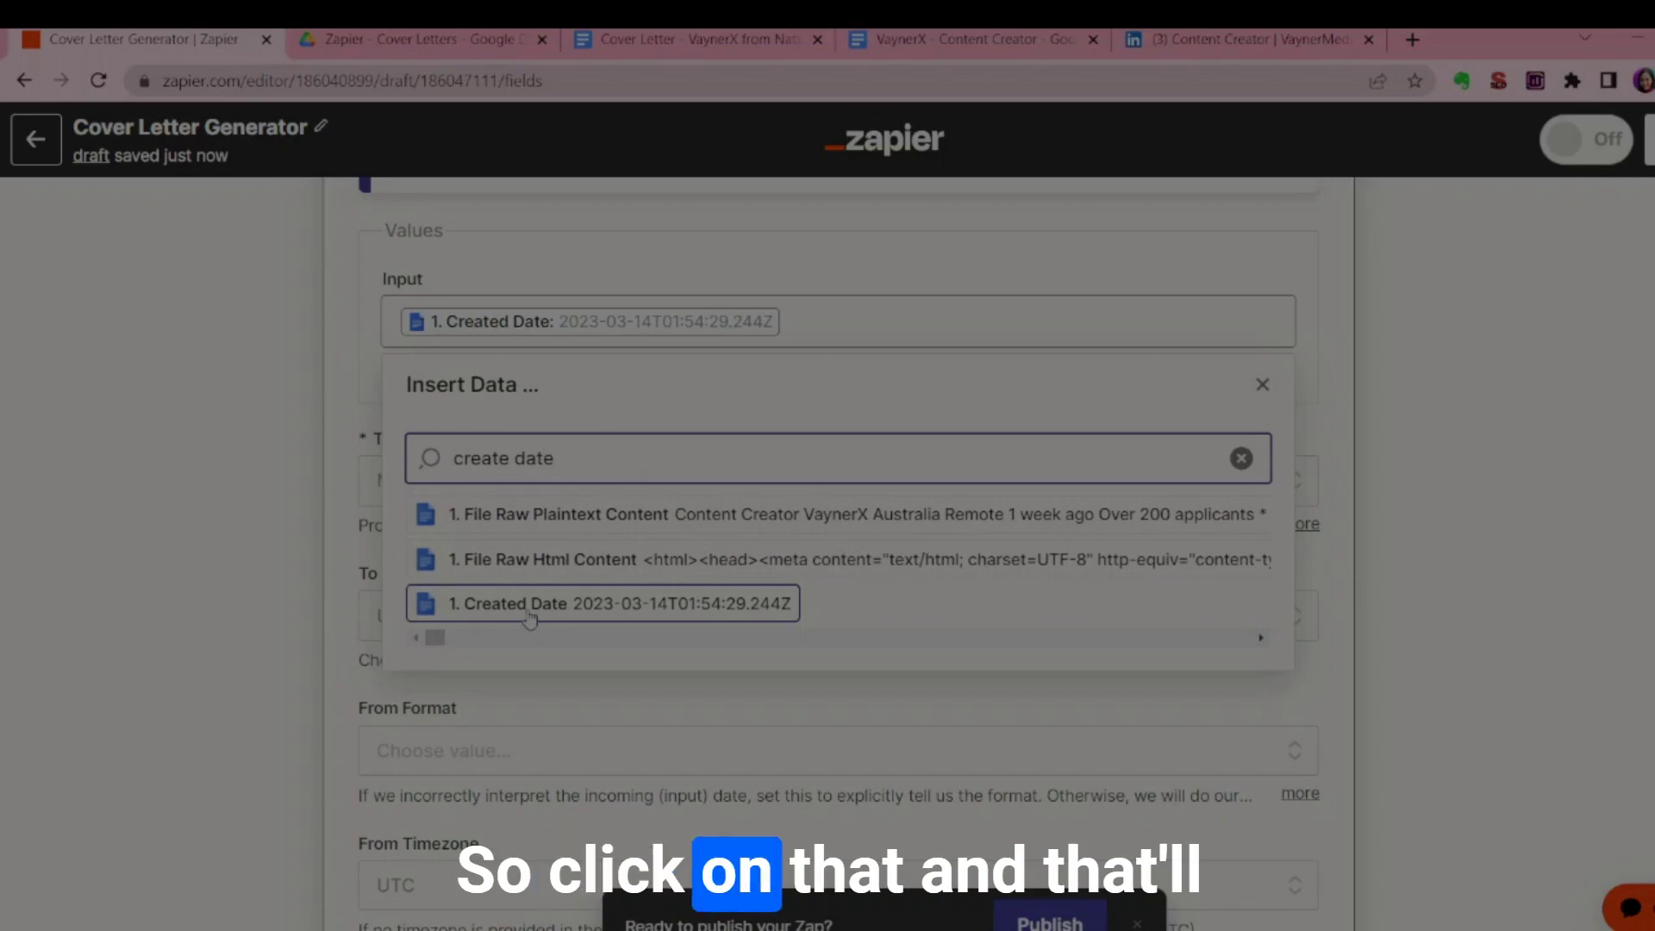
pyautogui.click(375, 291)
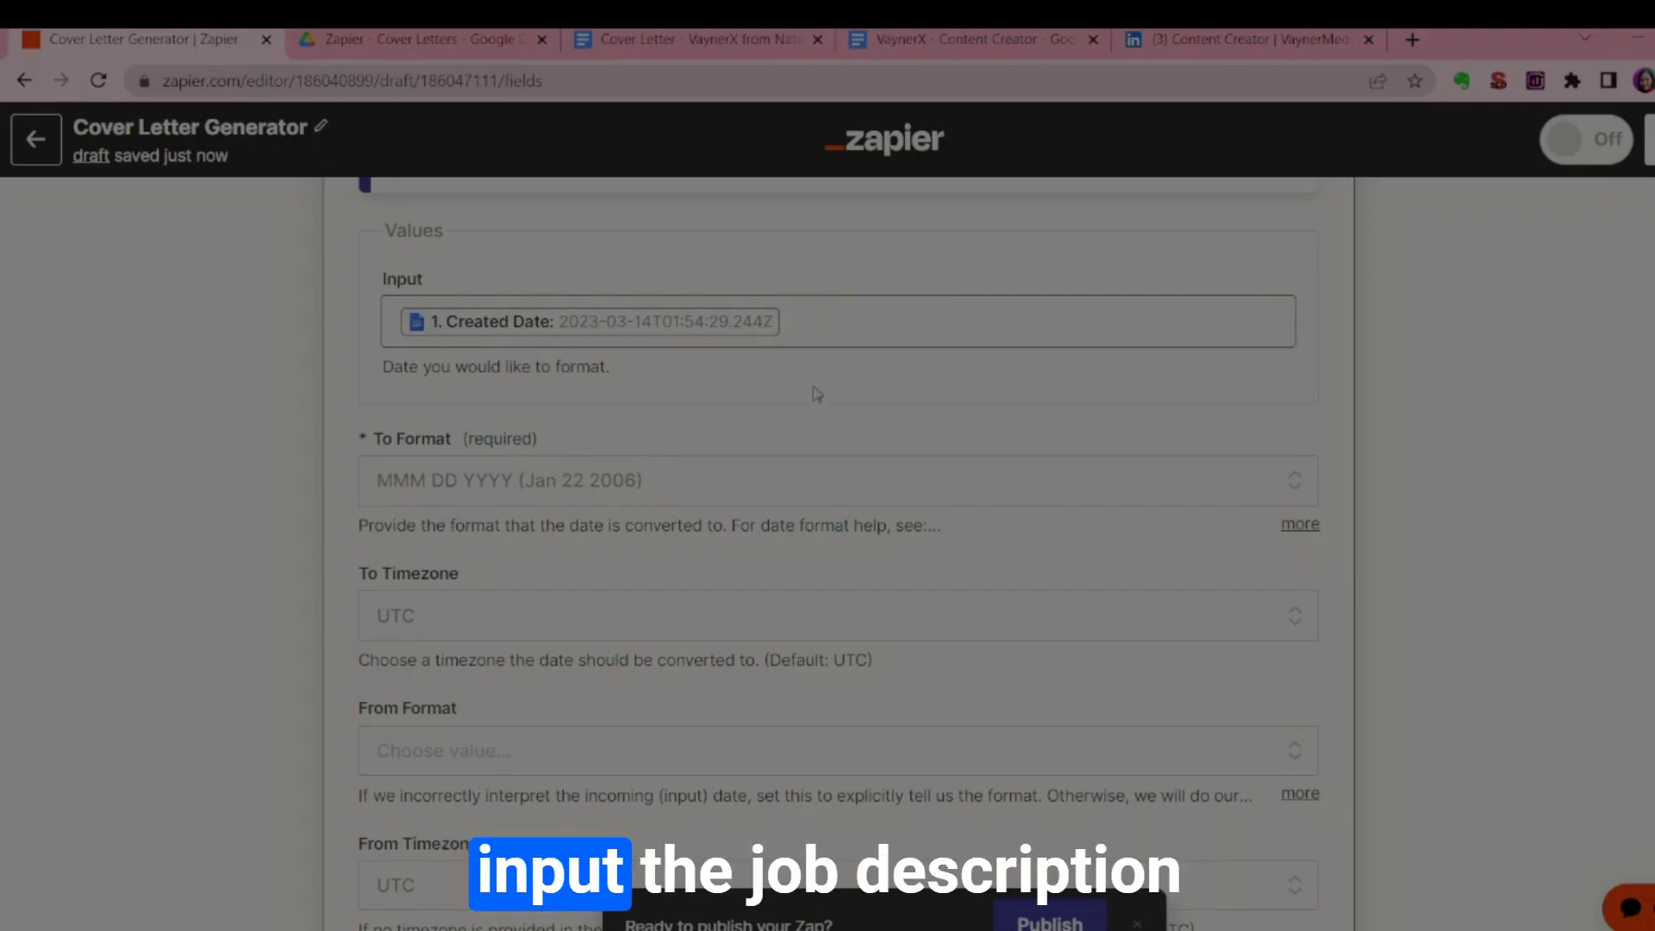
# - Look over step 4's remaining date format and timezone settings, close the step, and view the Zap's list of steps
pyautogui.scroll(-4, 639, 465)
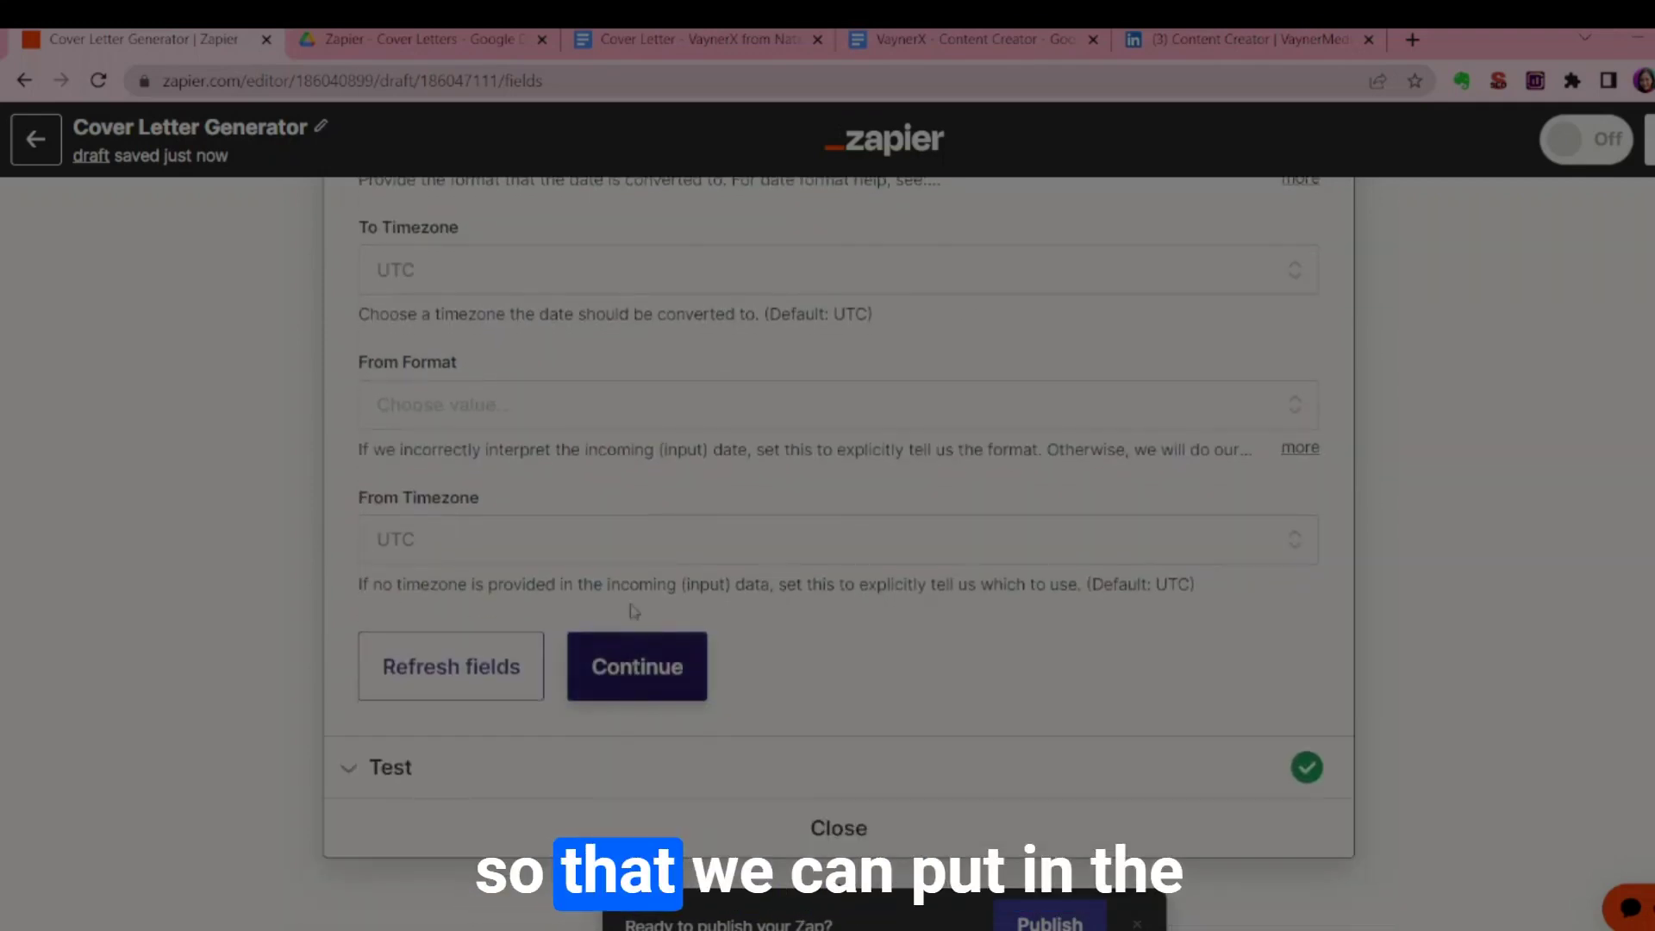
pyautogui.click(790, 33)
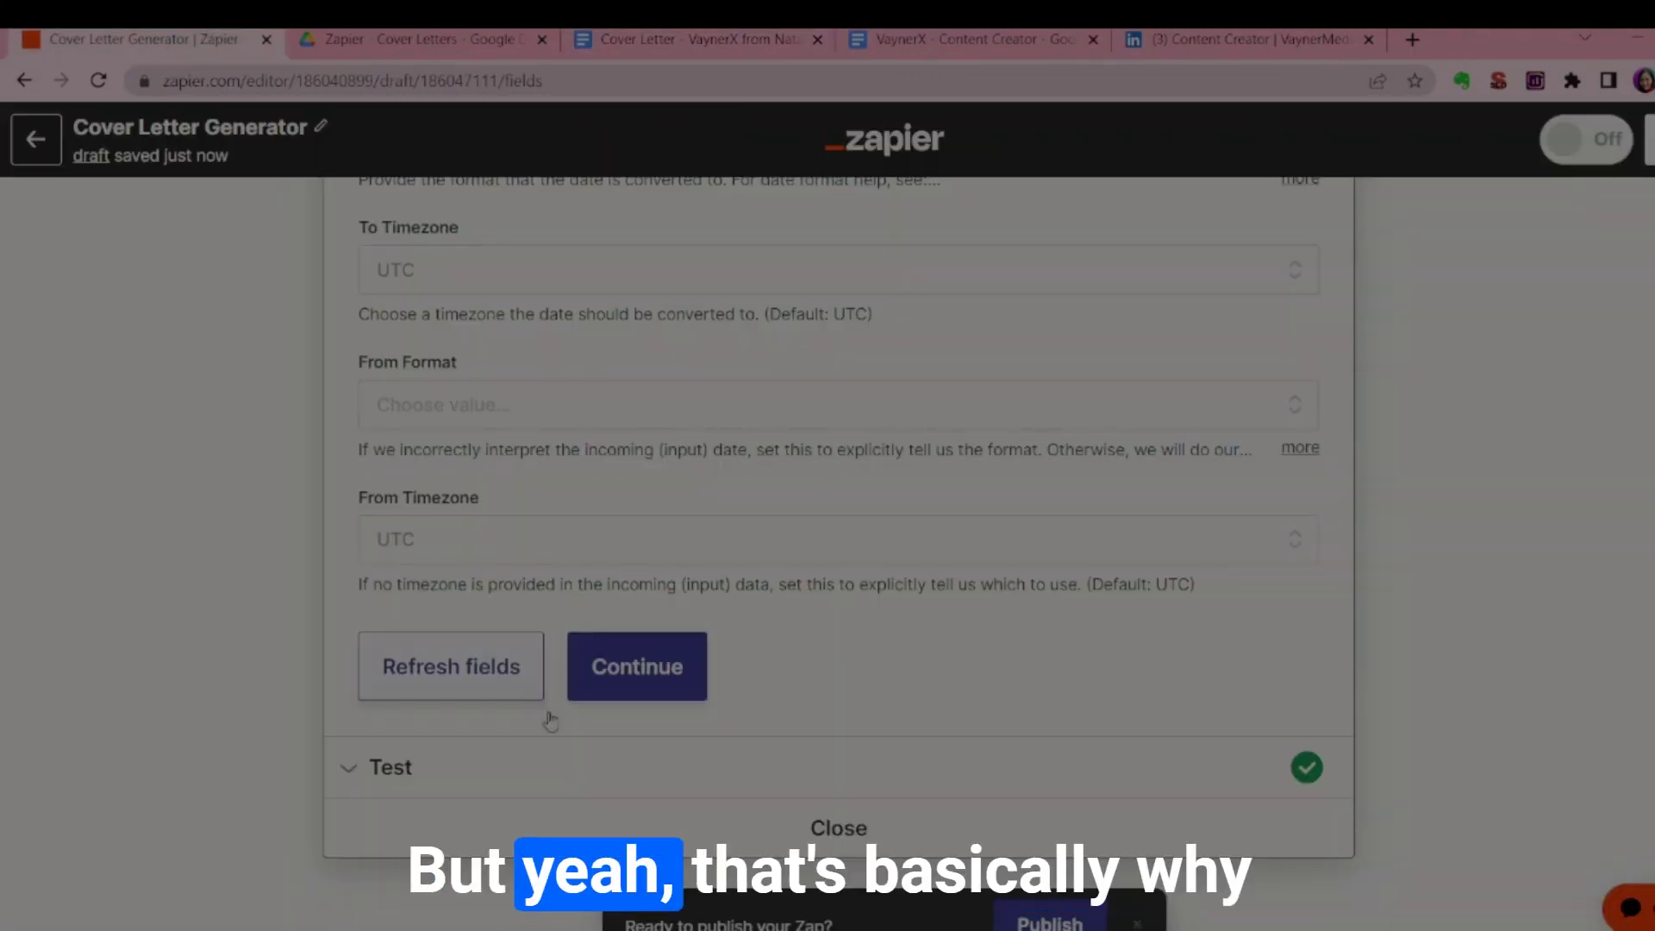
pyautogui.scroll(5, 542, 708)
pyautogui.scroll(-6, 690, 724)
pyautogui.click(807, 723)
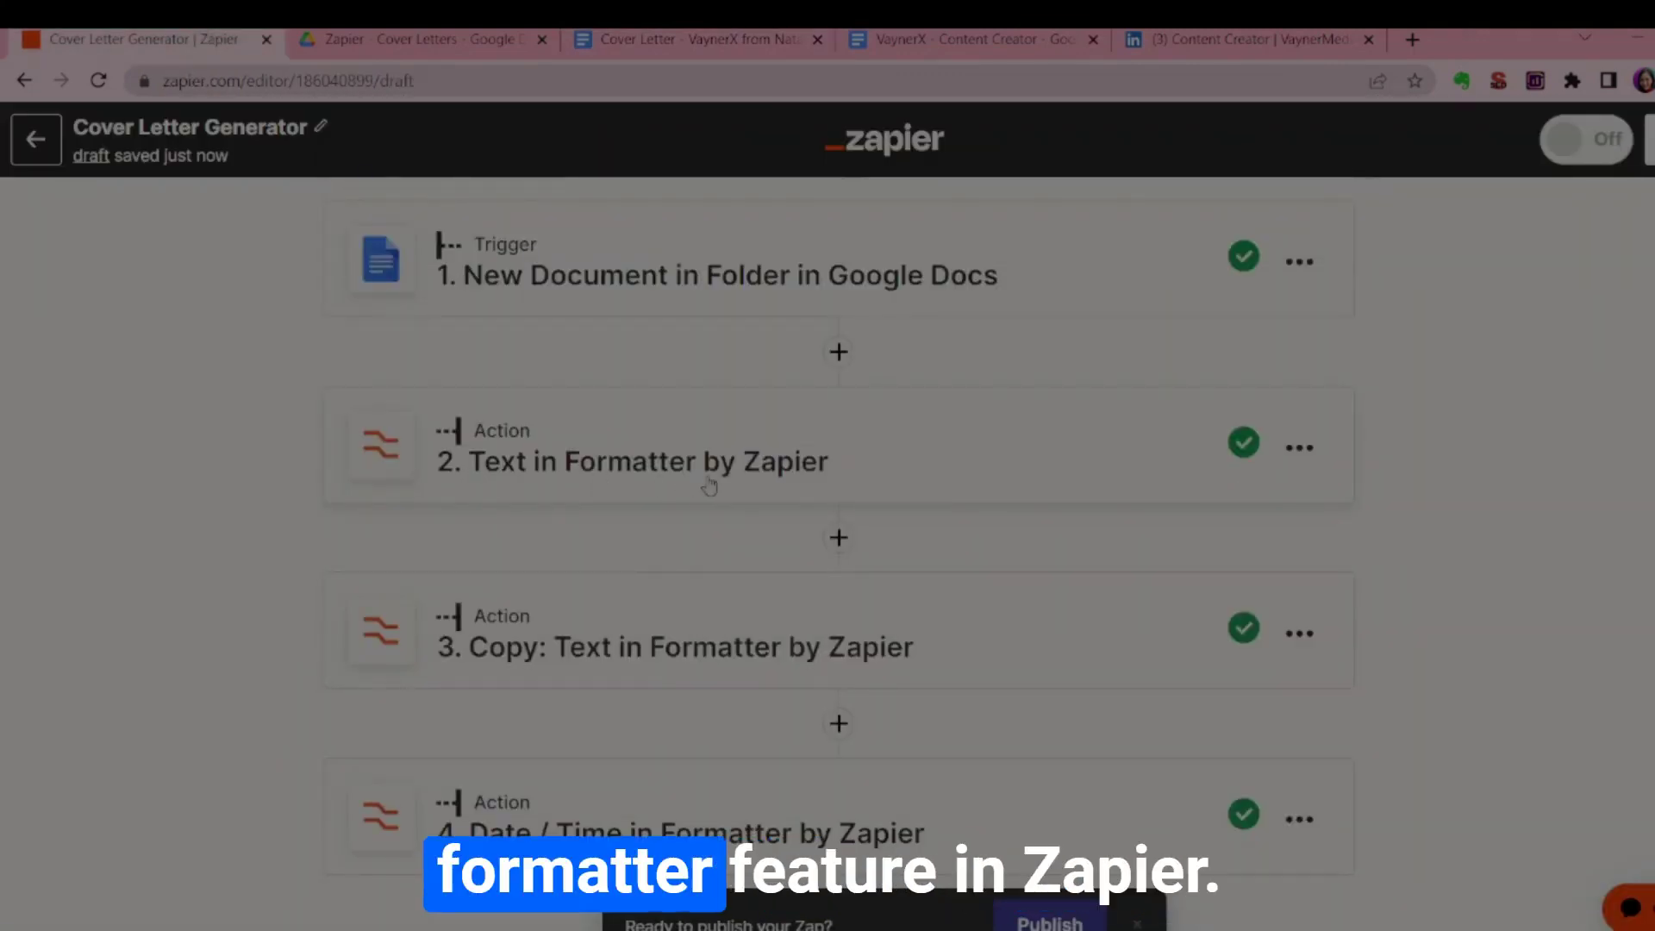
pyautogui.scroll(-5, 593, 759)
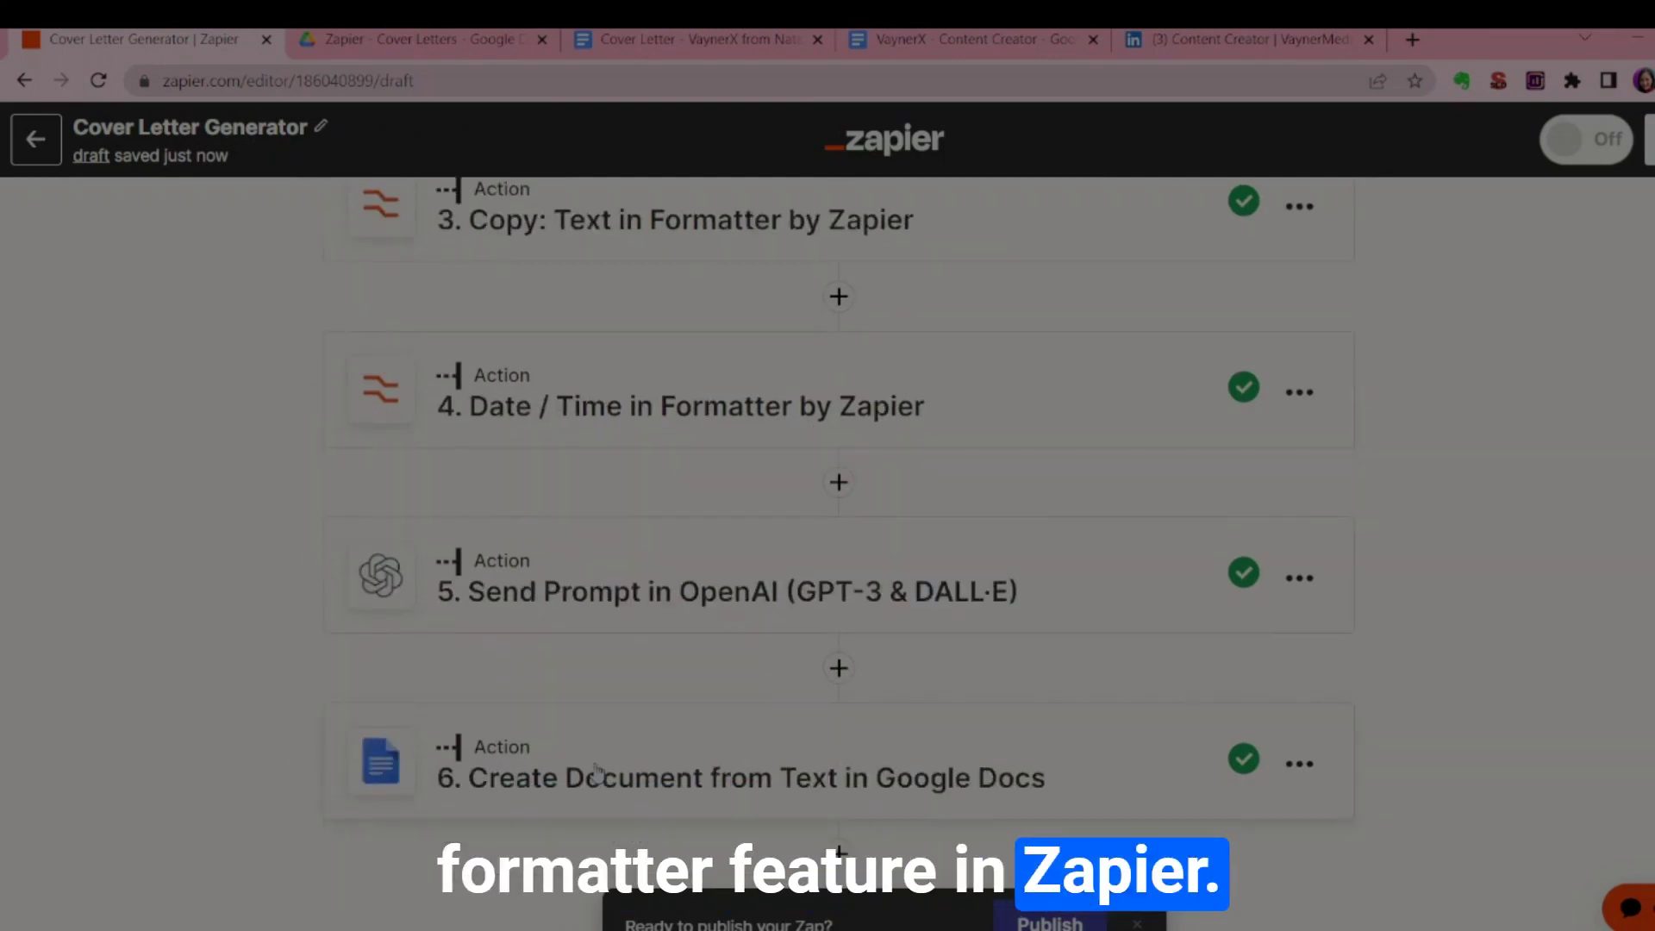
# - Switch to Google Drive, go through the Linkedin folder into Zapier - Cover Letters, and open the most recently modified VaynerX cover letter
pyautogui.click(414, 38)
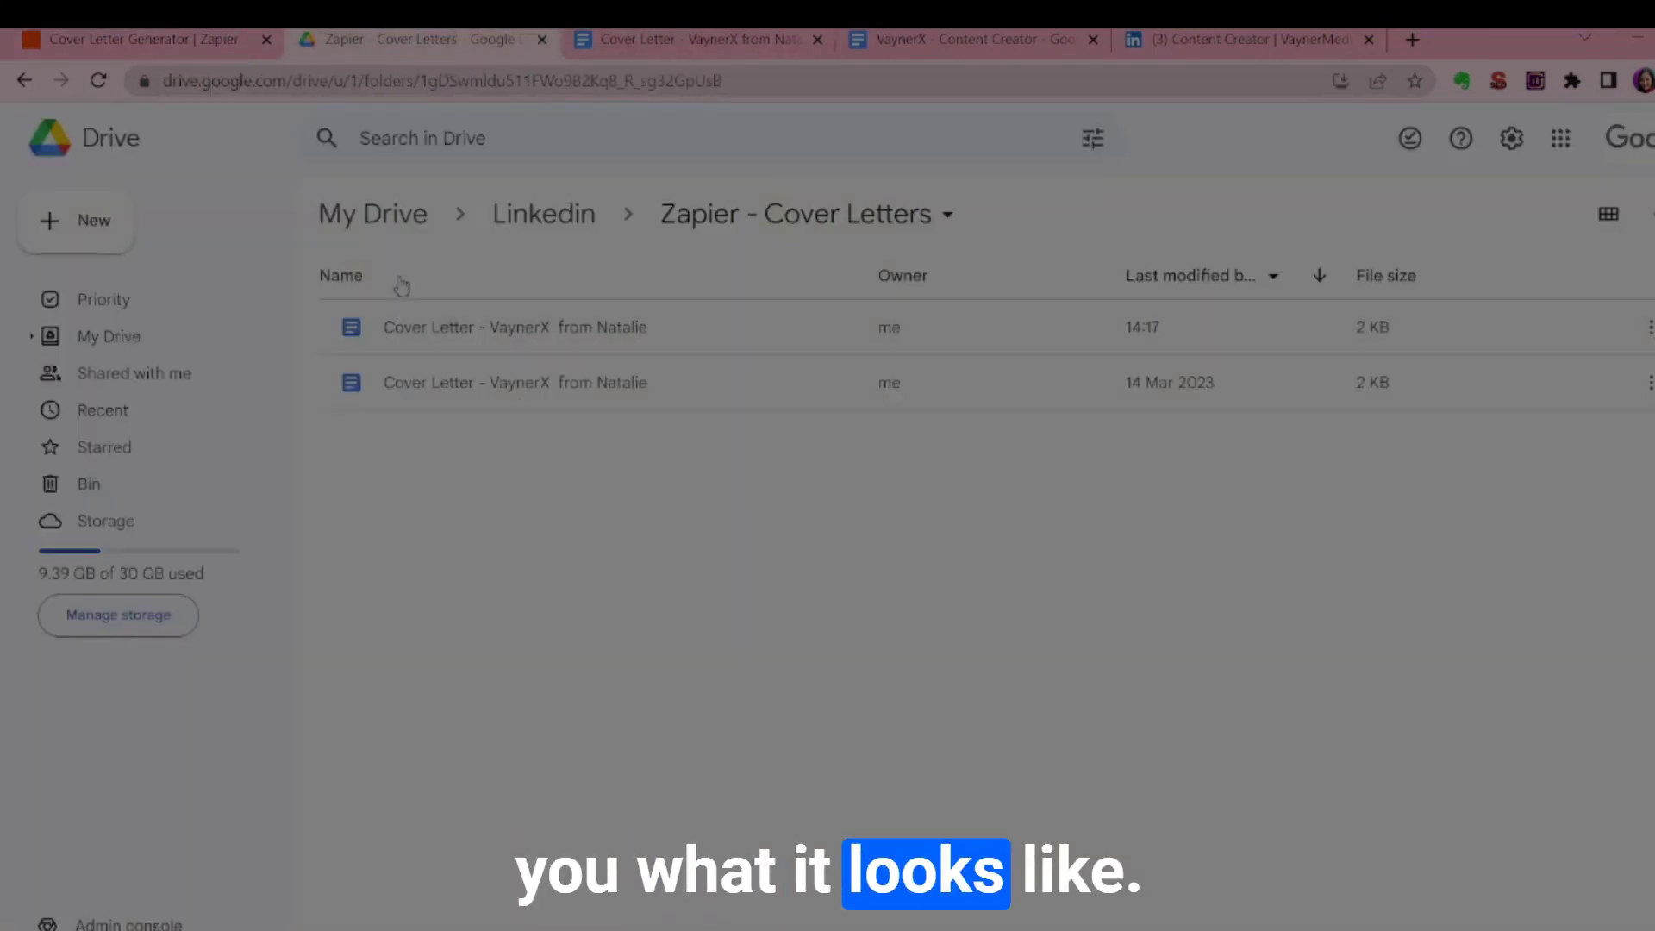
pyautogui.click(546, 212)
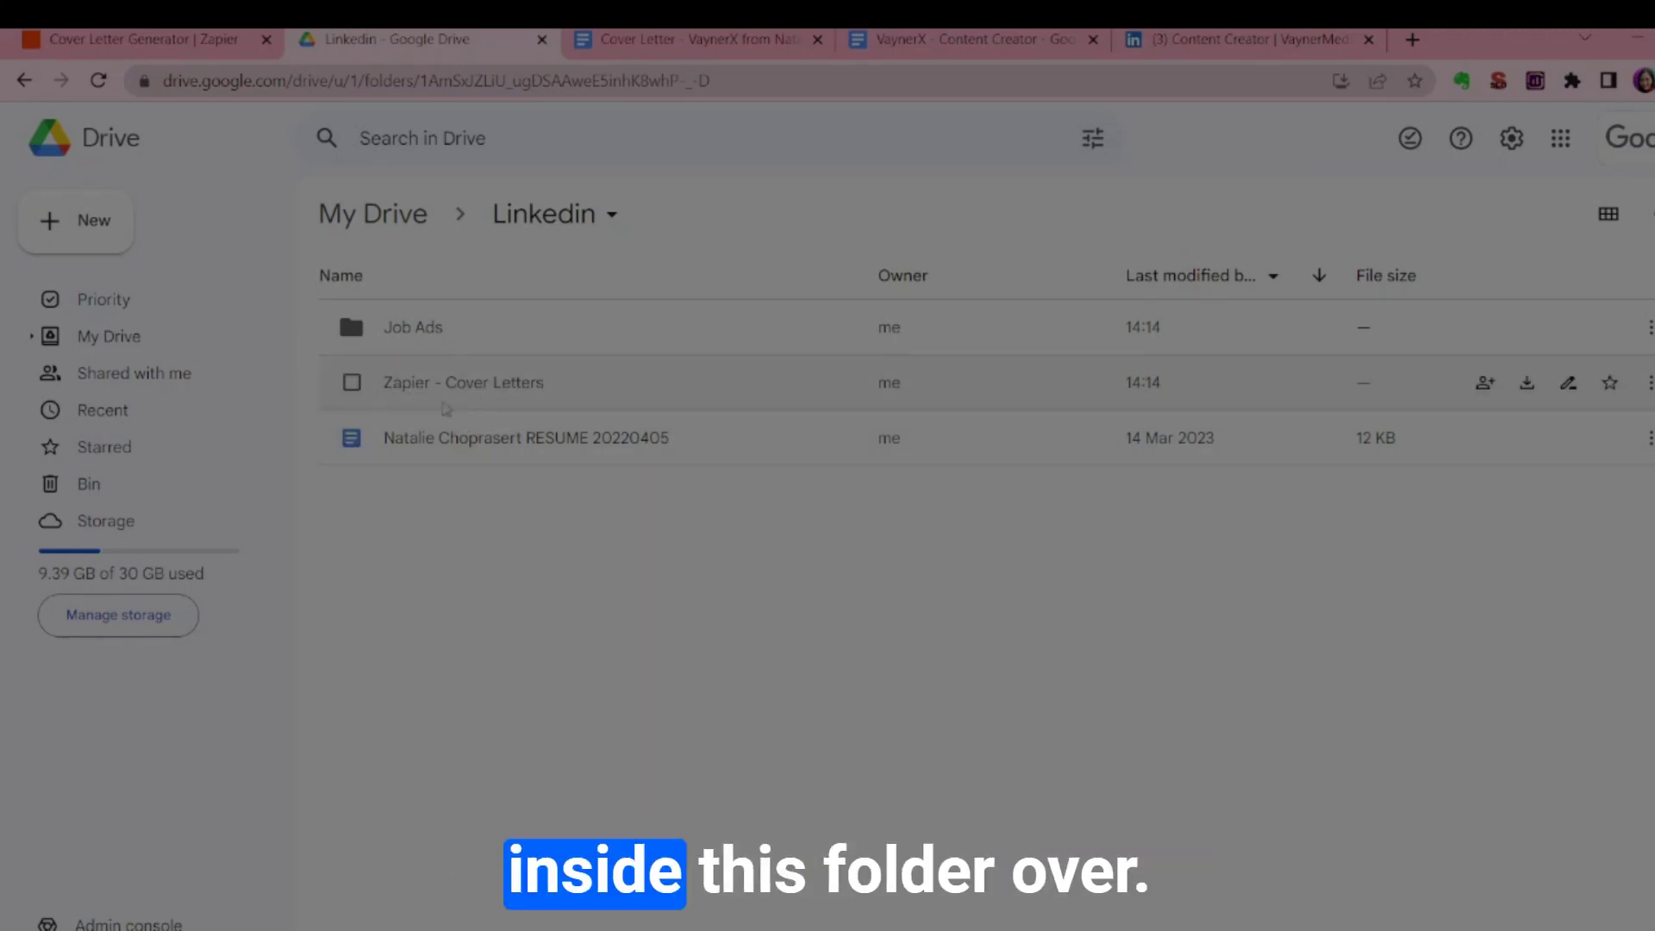
pyautogui.doubleClick(425, 402)
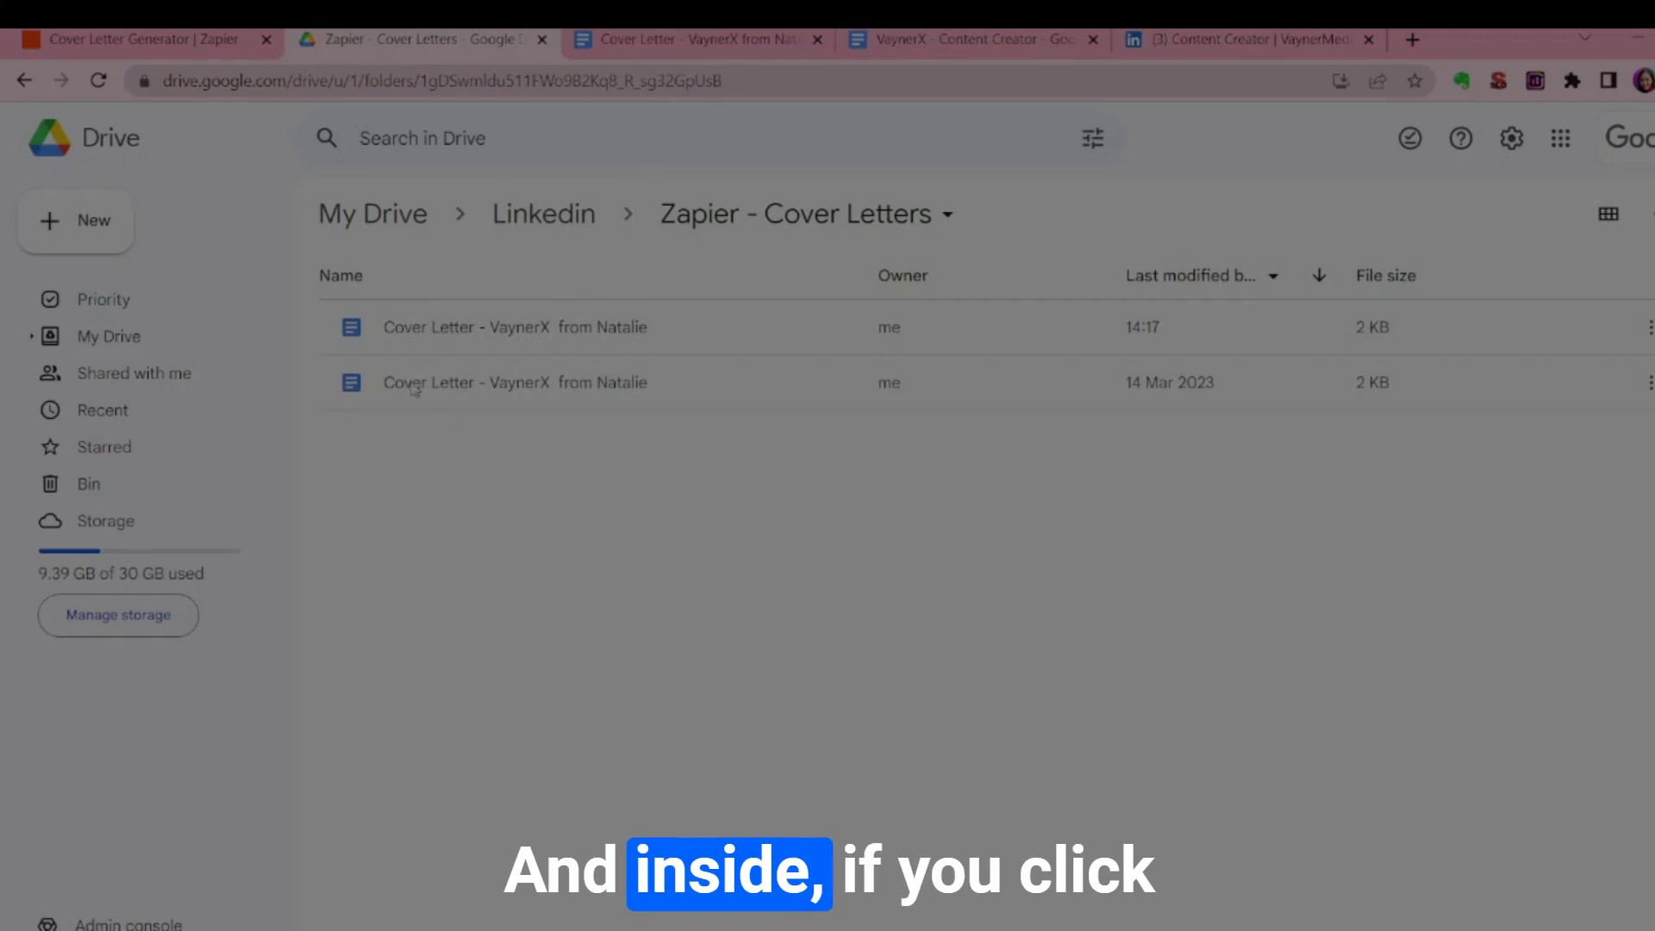
pyautogui.doubleClick(412, 345)
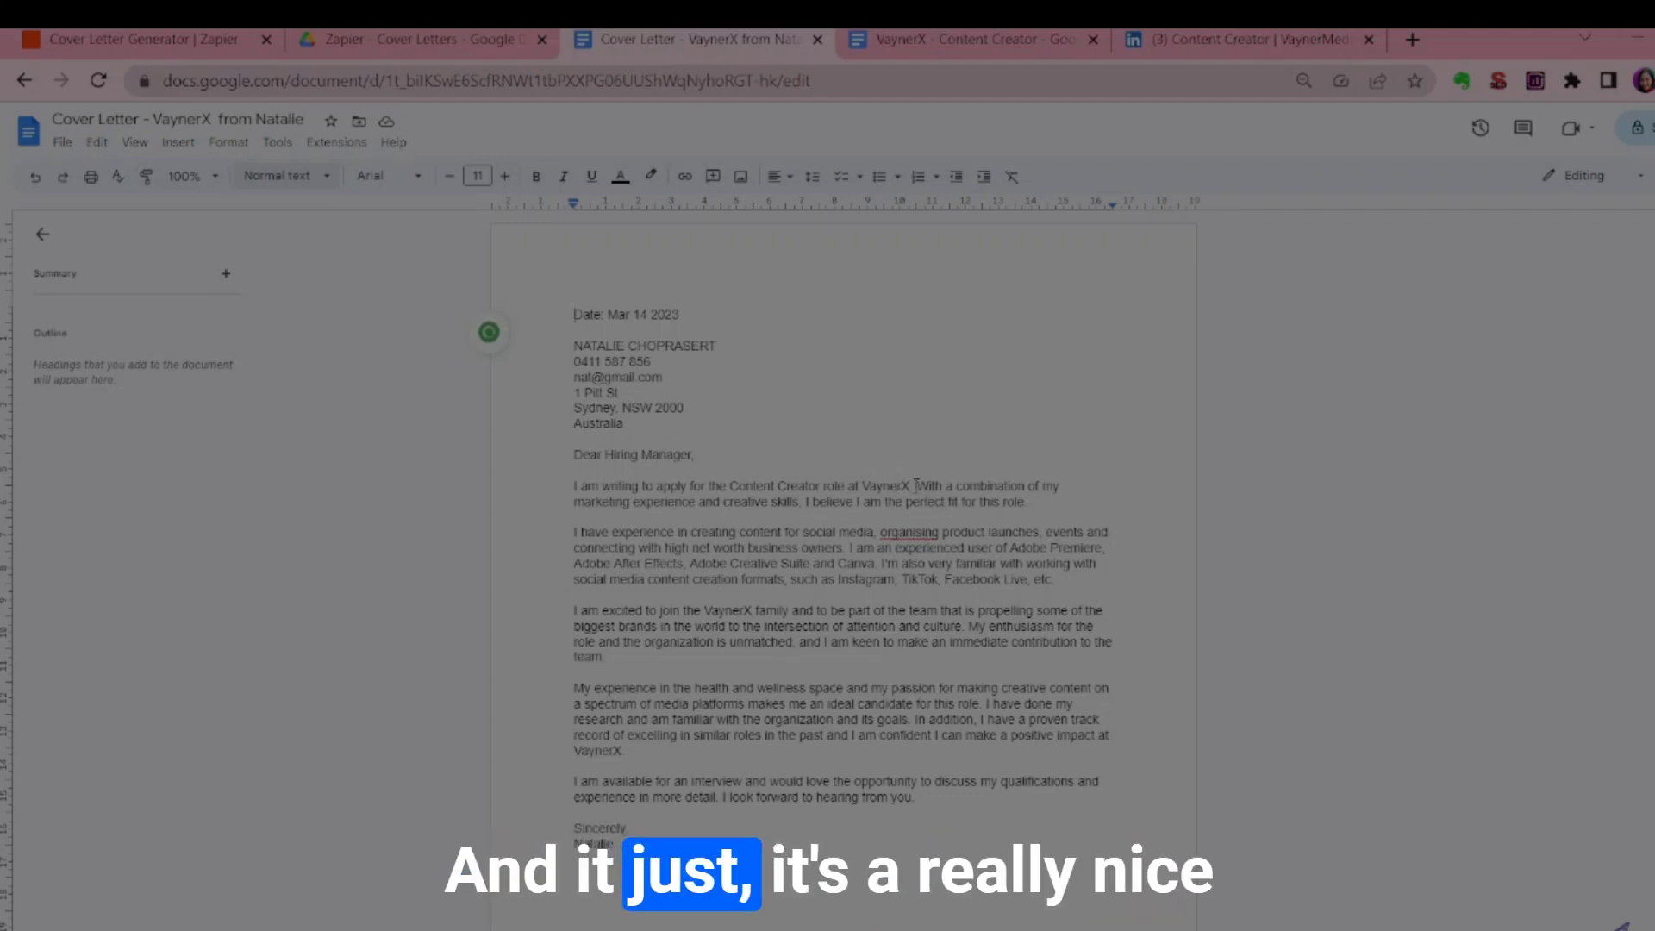
# - Read through the VaynerX cover letter, highlighting its body paragraphs and the closing sign-off, and return to the date and contact details
pyautogui.tripleClick(939, 504)
pyautogui.moveTo(940, 504); pyautogui.dragTo(942, 728)
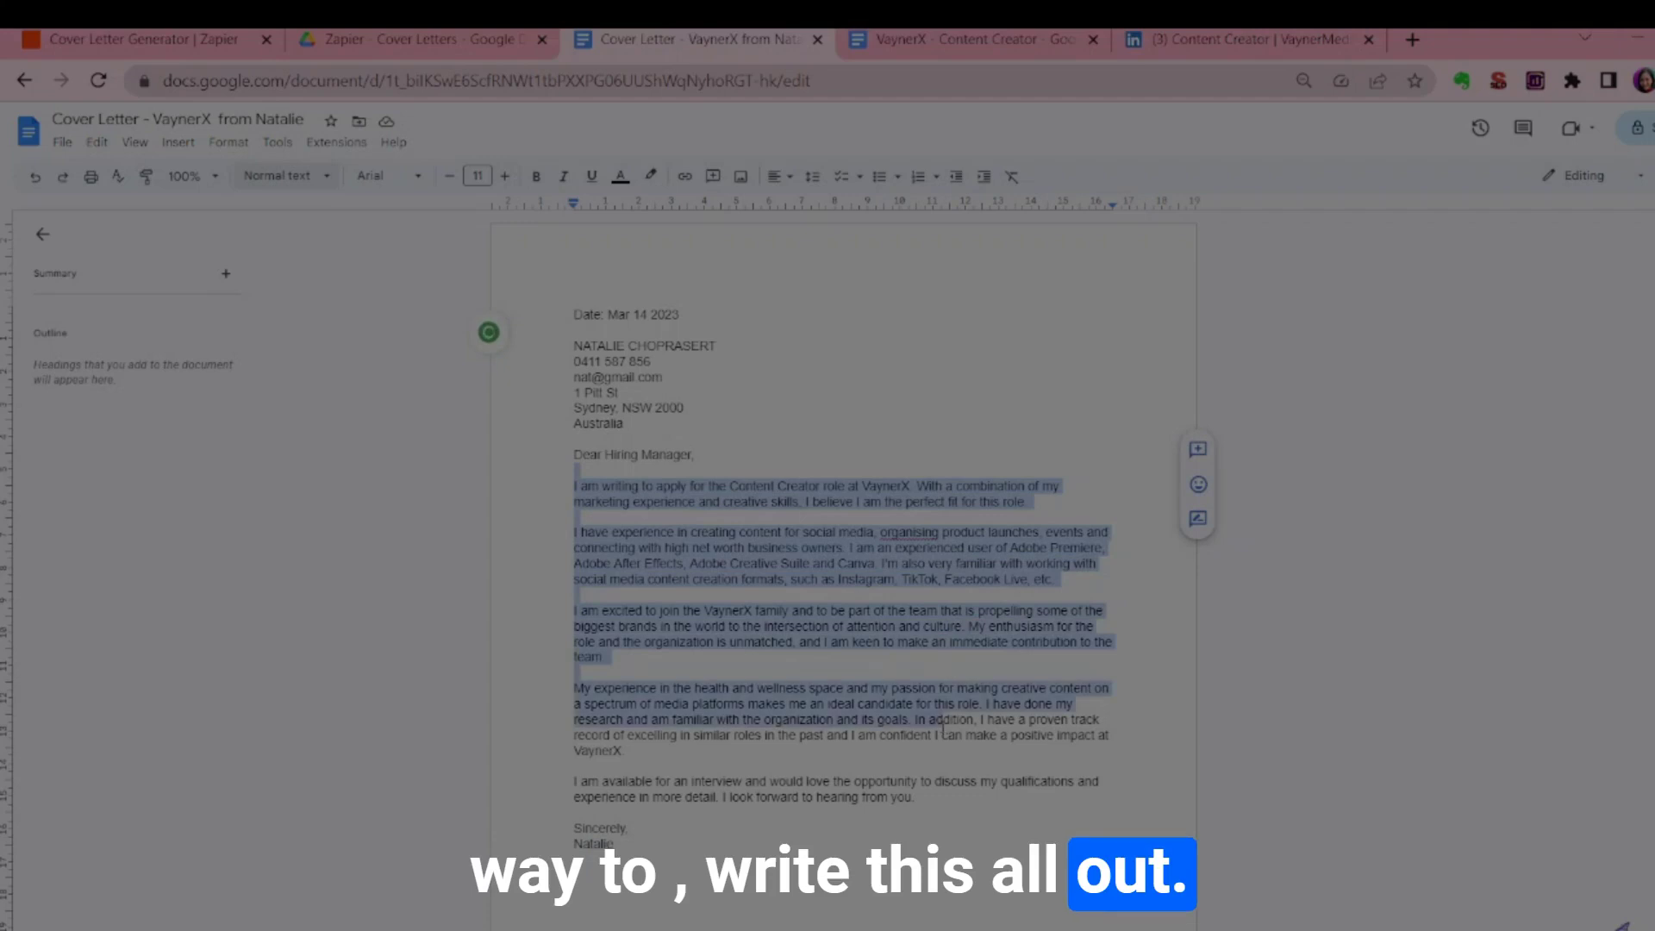
pyautogui.click(941, 729)
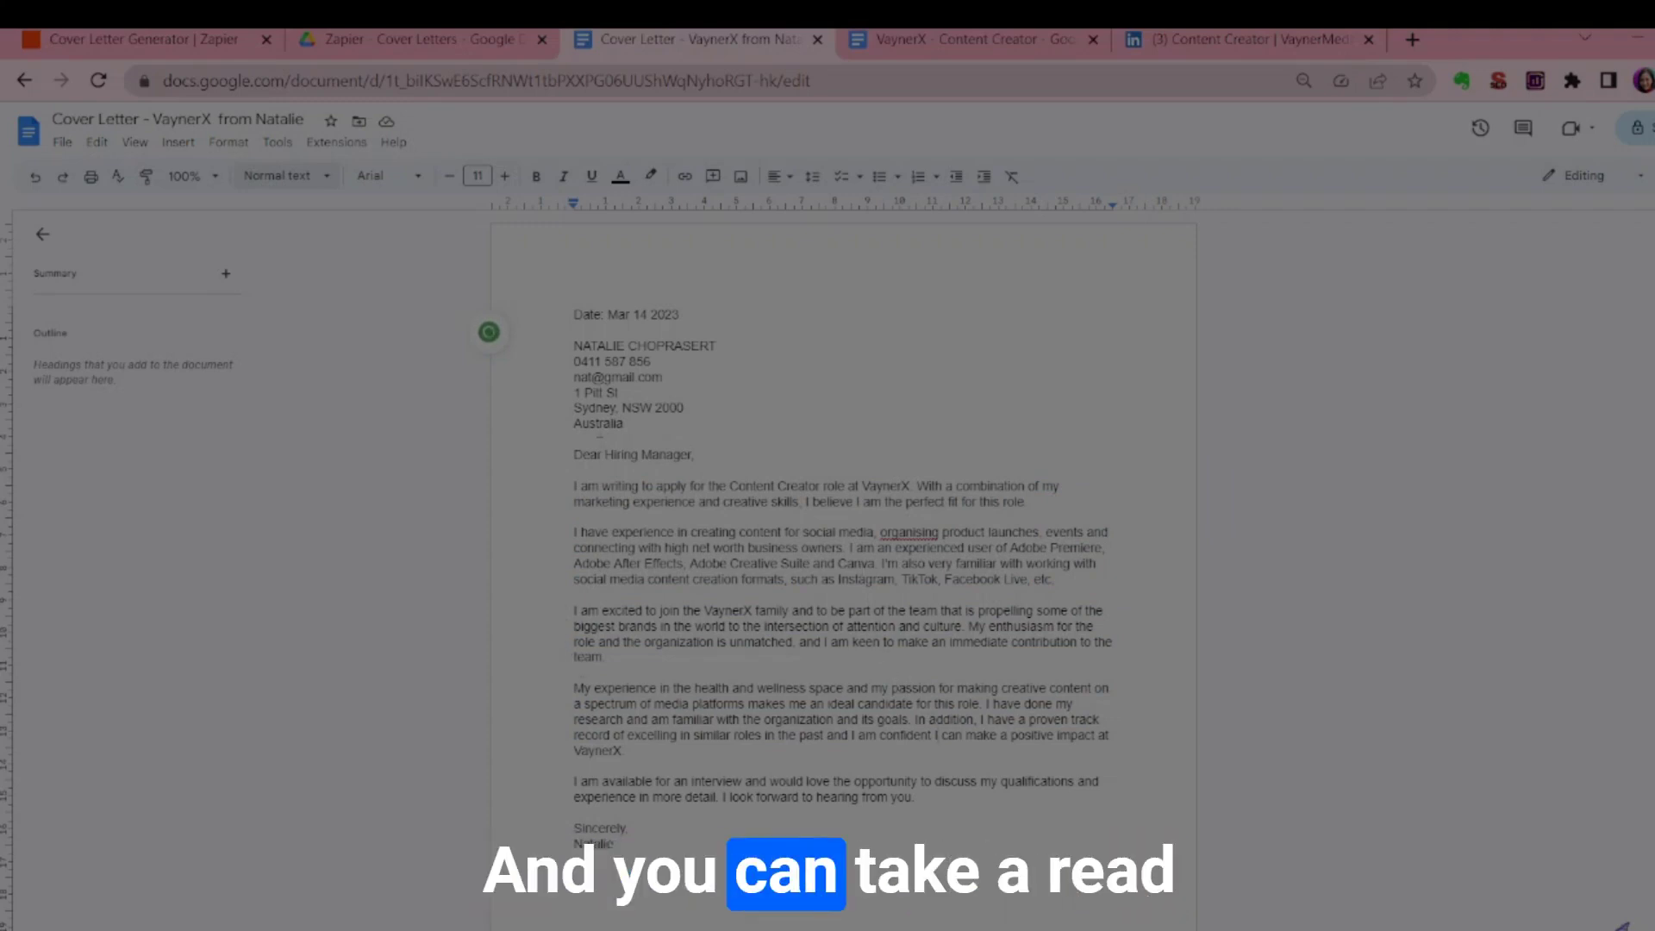
pyautogui.scroll(-1, 665, 470)
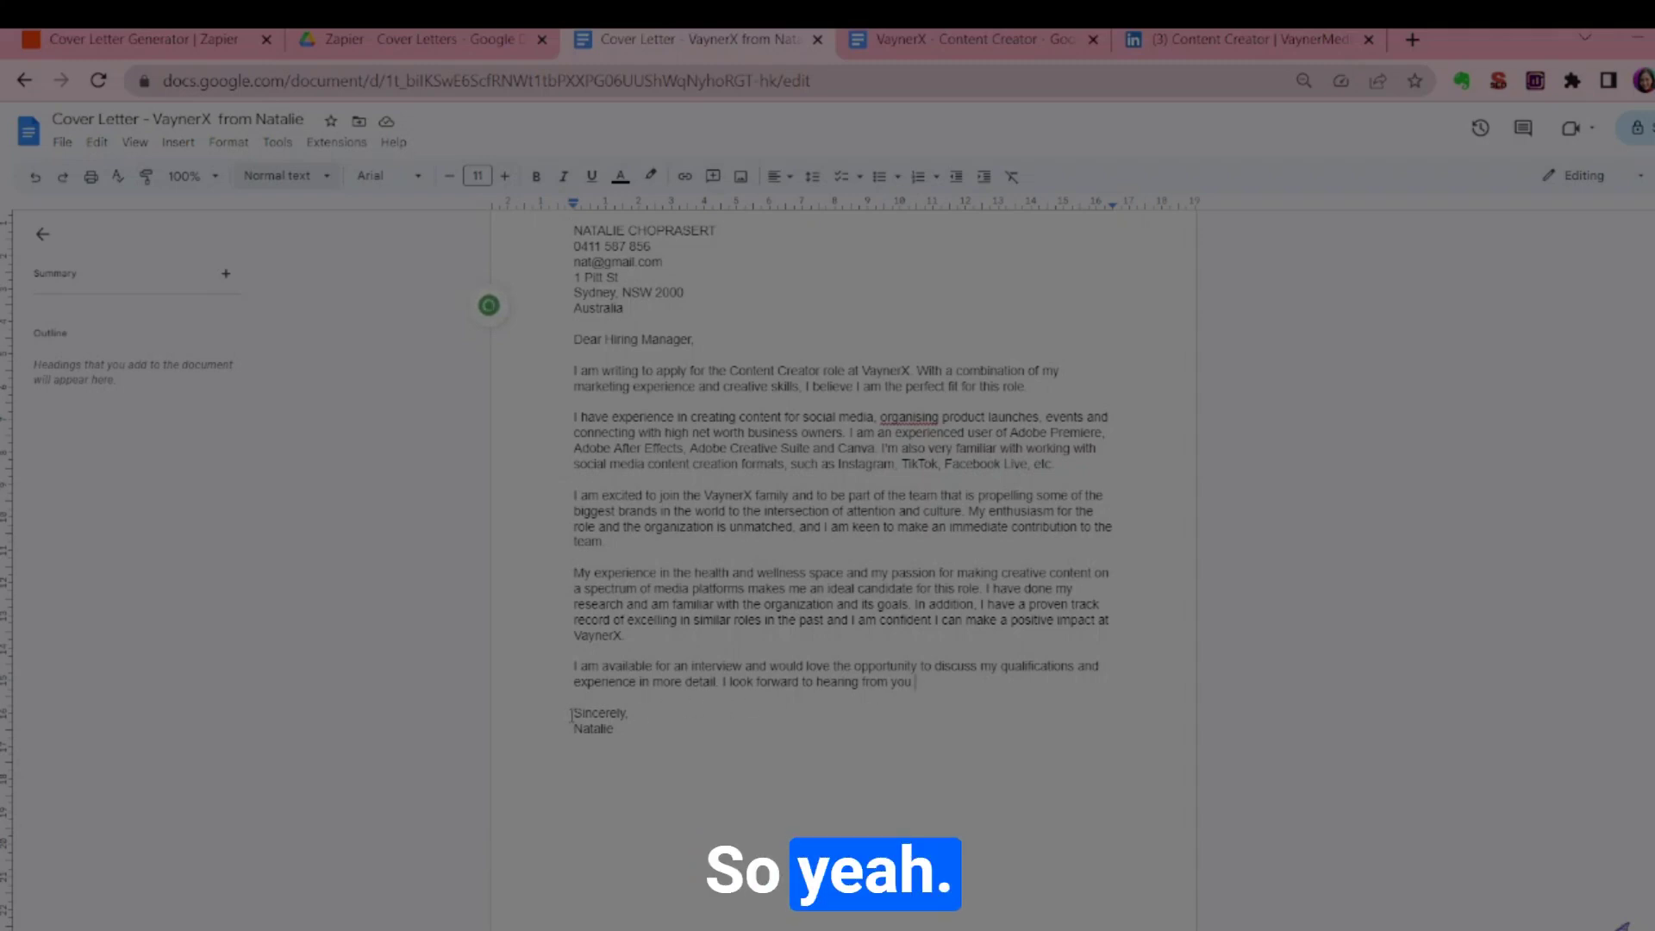
pyautogui.moveTo(570, 713); pyautogui.dragTo(636, 732)
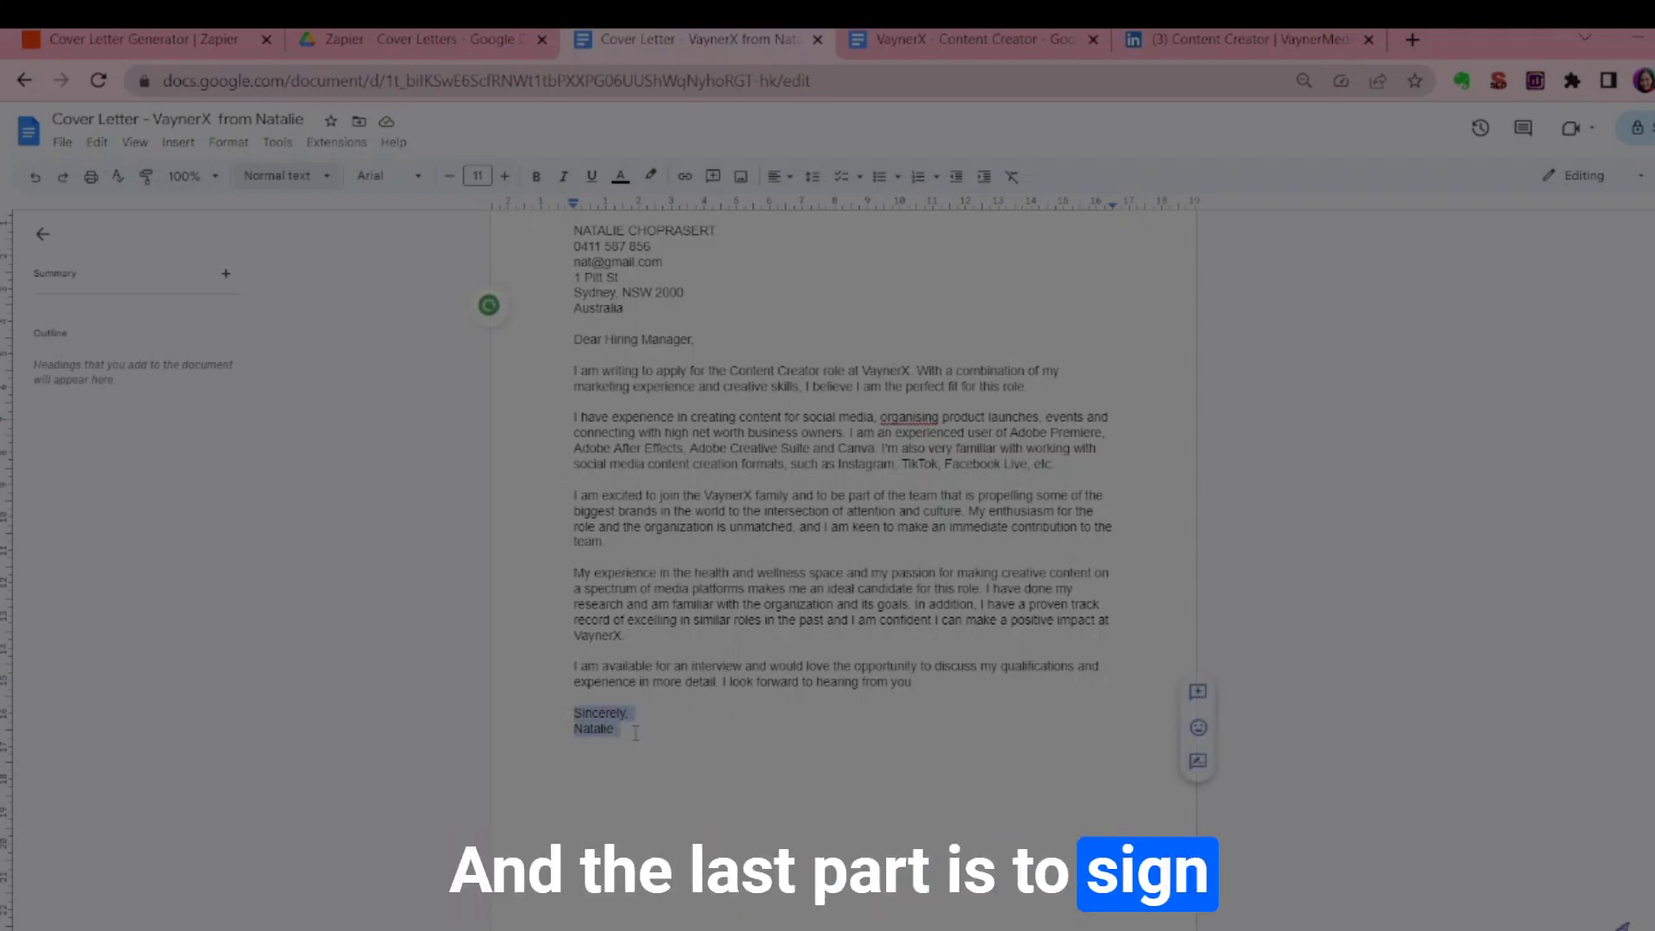
pyautogui.click(635, 733)
pyautogui.scroll(2, 762, 648)
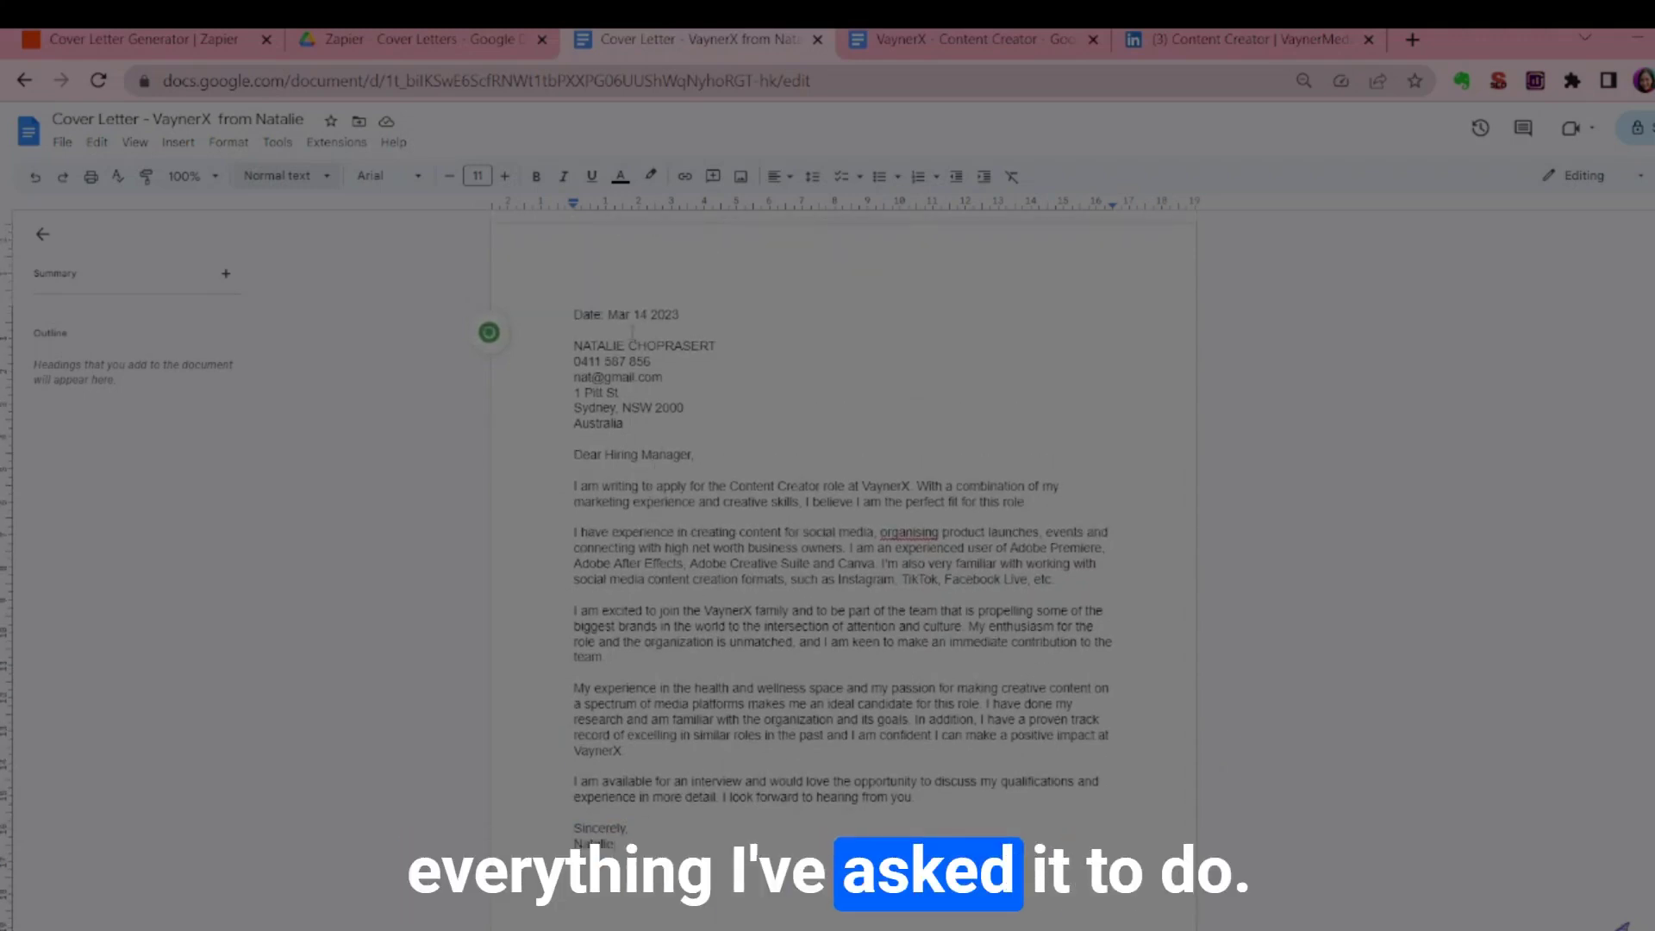